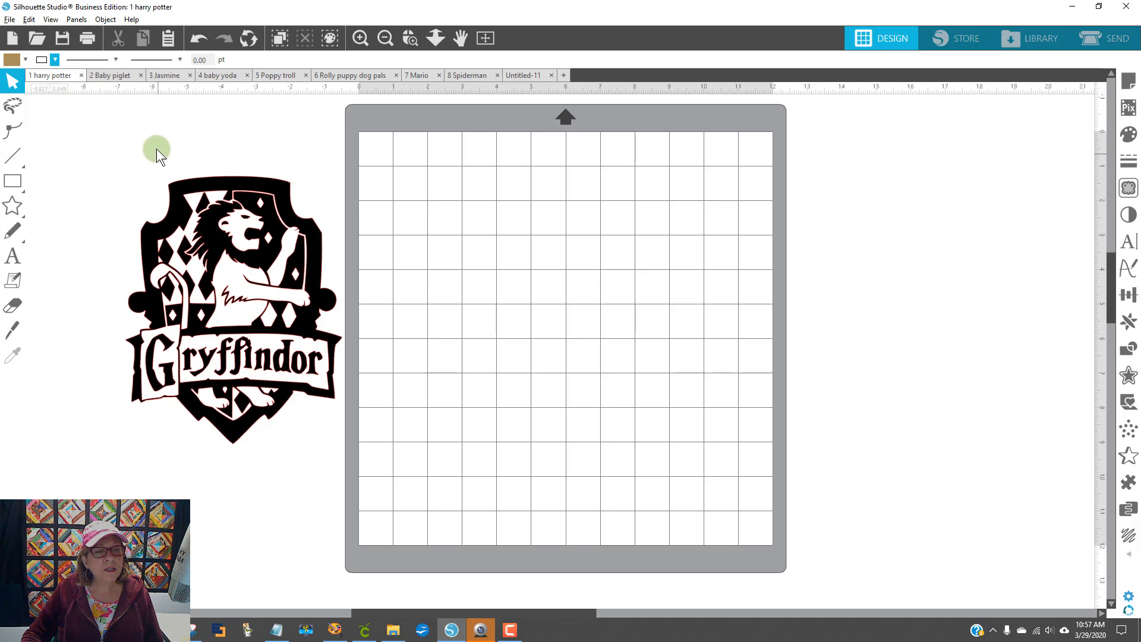
- Change the Gryffindor crest's line color to black and deselect it
click(324, 387)
click(41, 60)
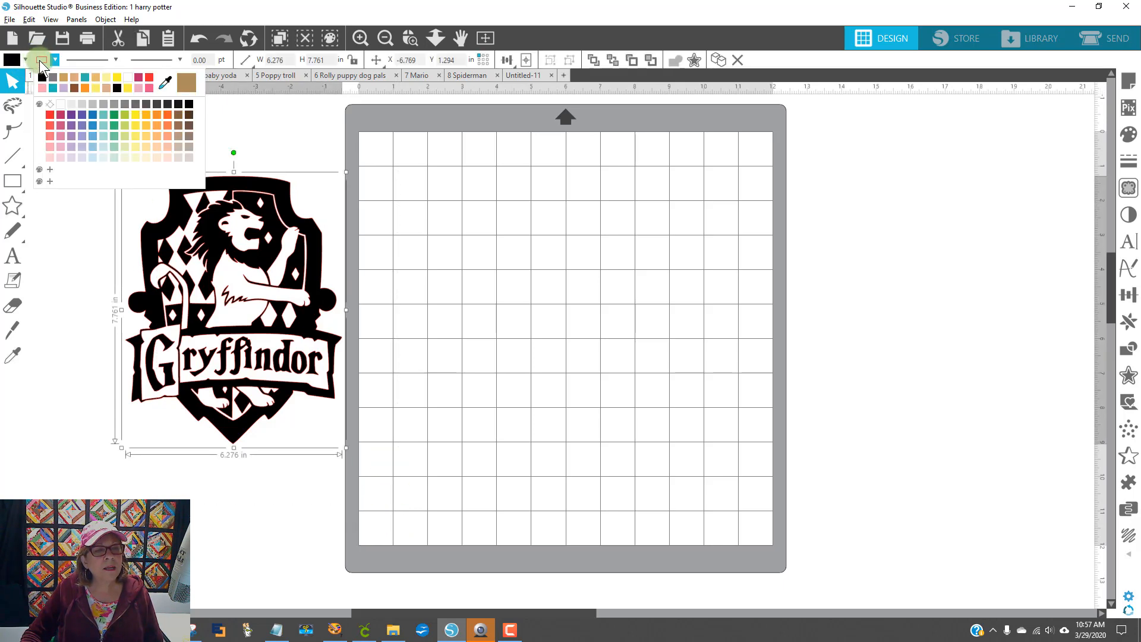
click(41, 80)
click(212, 137)
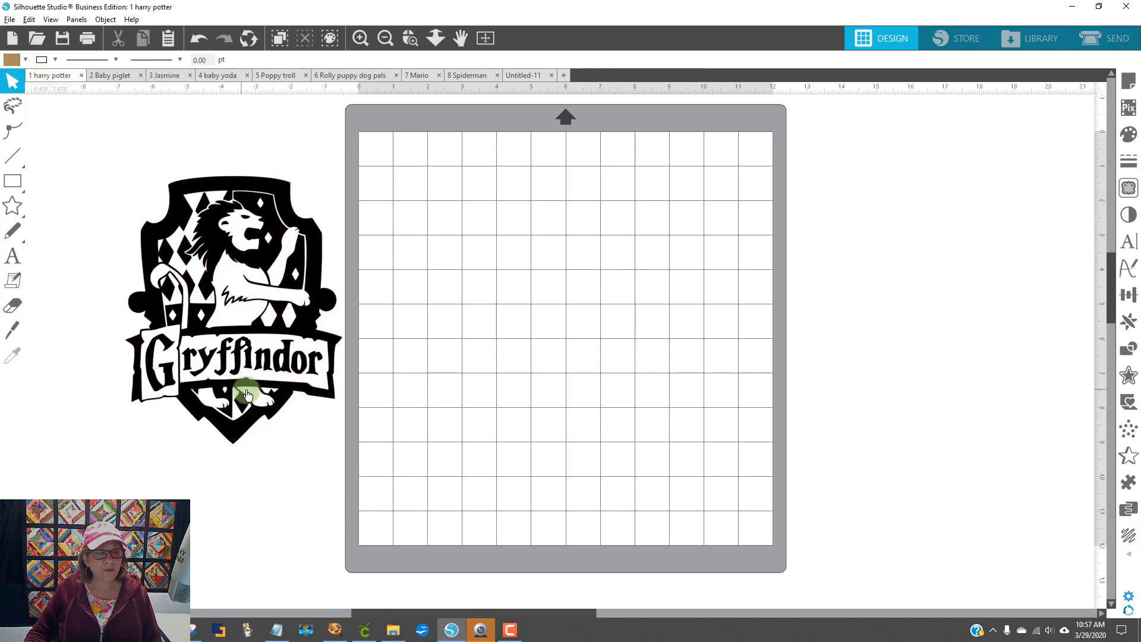
- Look through the Baby piglet and Jasmine designs and go to the baby yoda document
click(112, 74)
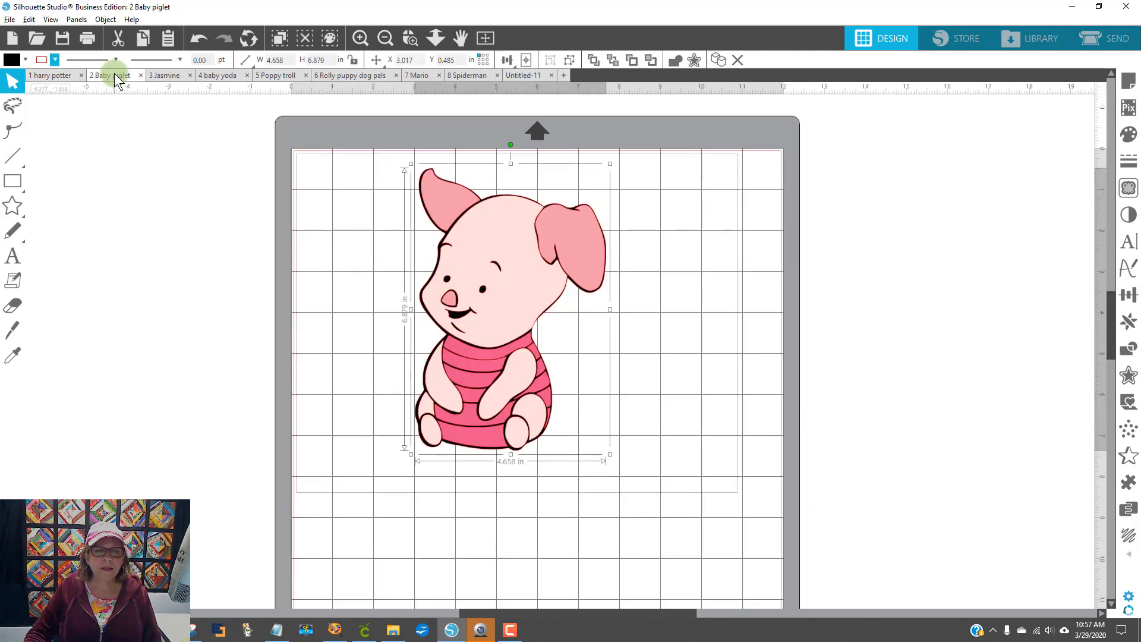
click(165, 77)
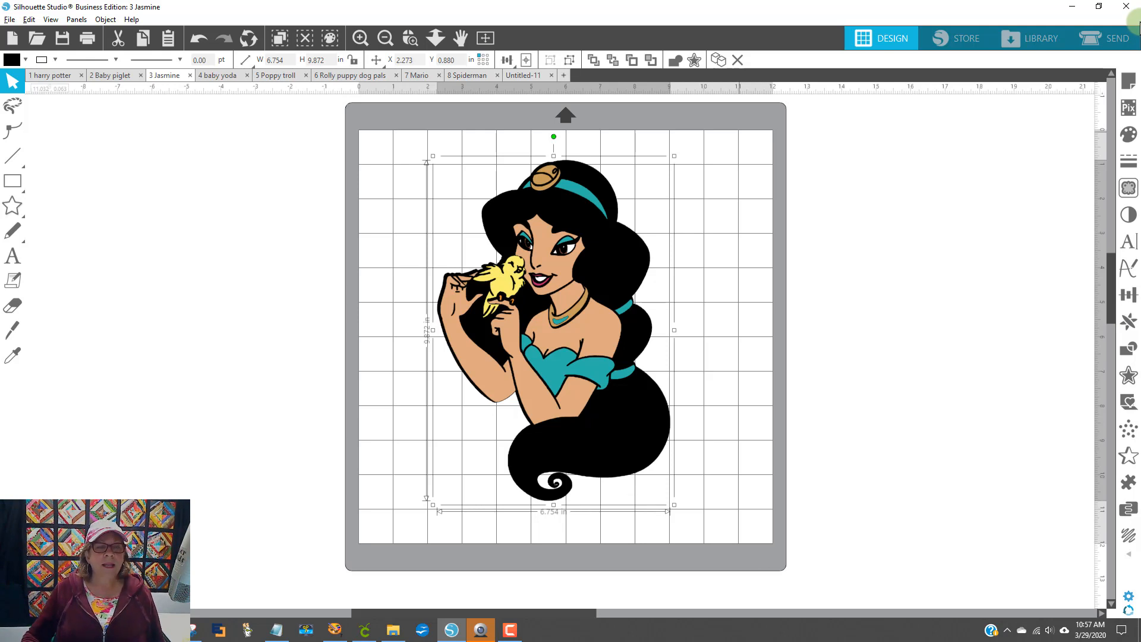
click(227, 77)
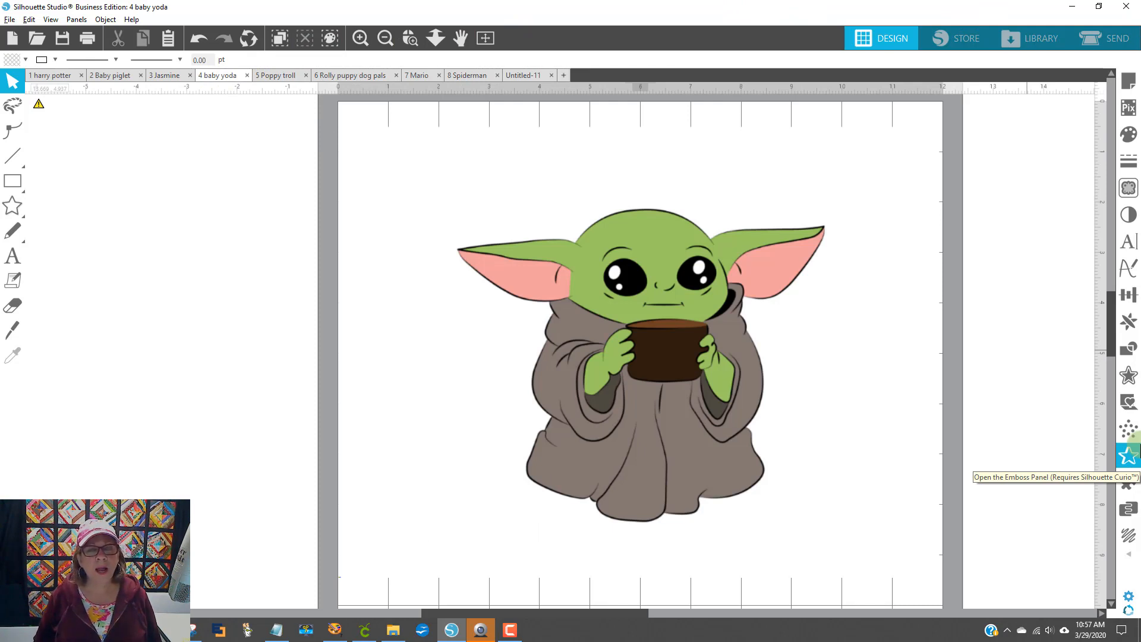
- Reposition the Baby Yoda picture on the cutting mat
drag(746, 355, 684, 365)
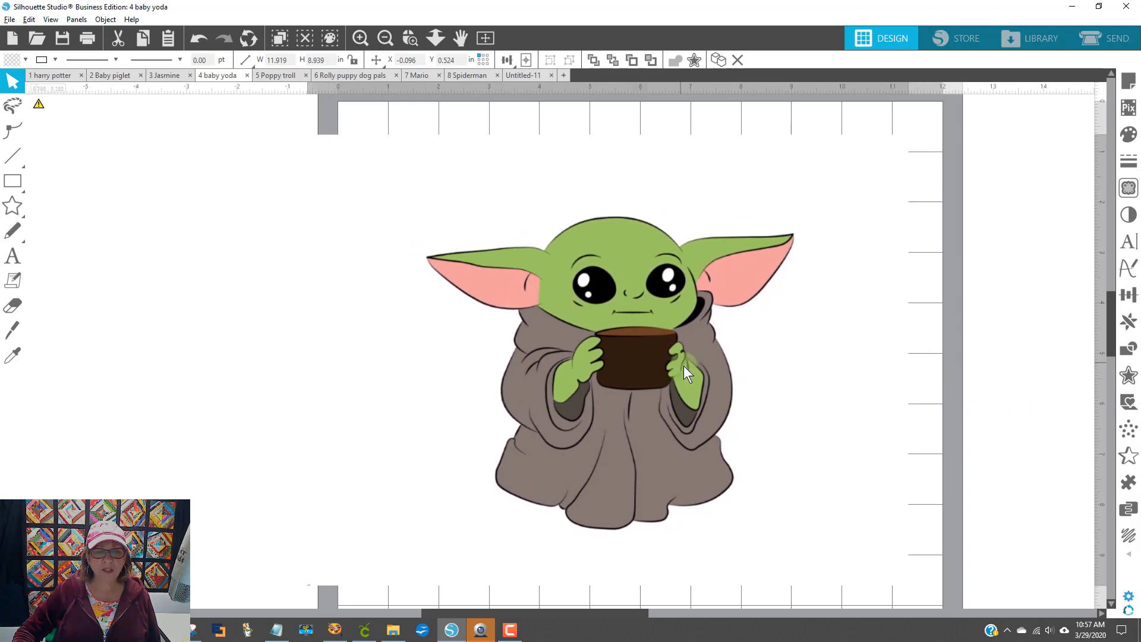
click(321, 316)
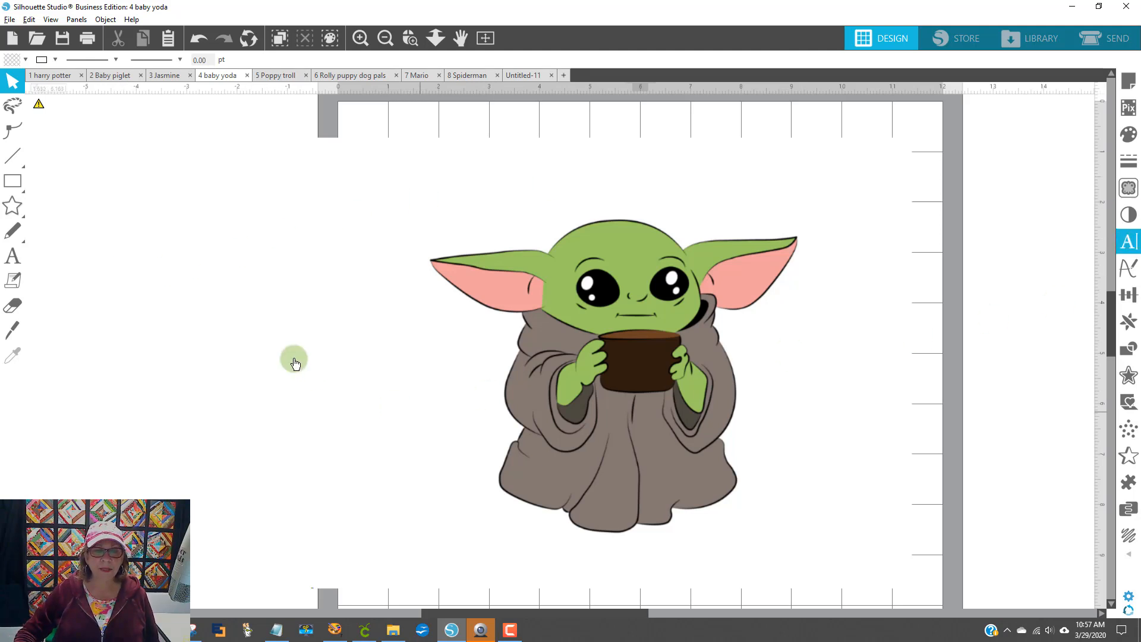
right_click(171, 244)
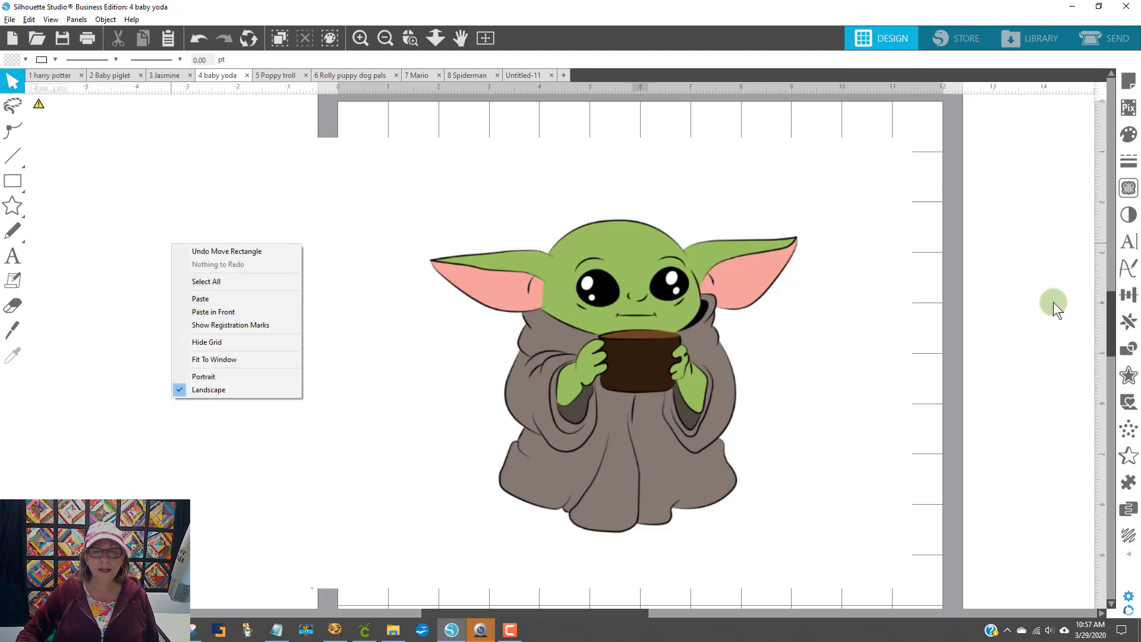
click(1072, 272)
mouse_move(602, 354)
mouse_down()
mouse_move(616, 329)
mouse_move(626, 333)
mouse_move(616, 337)
mouse_up()
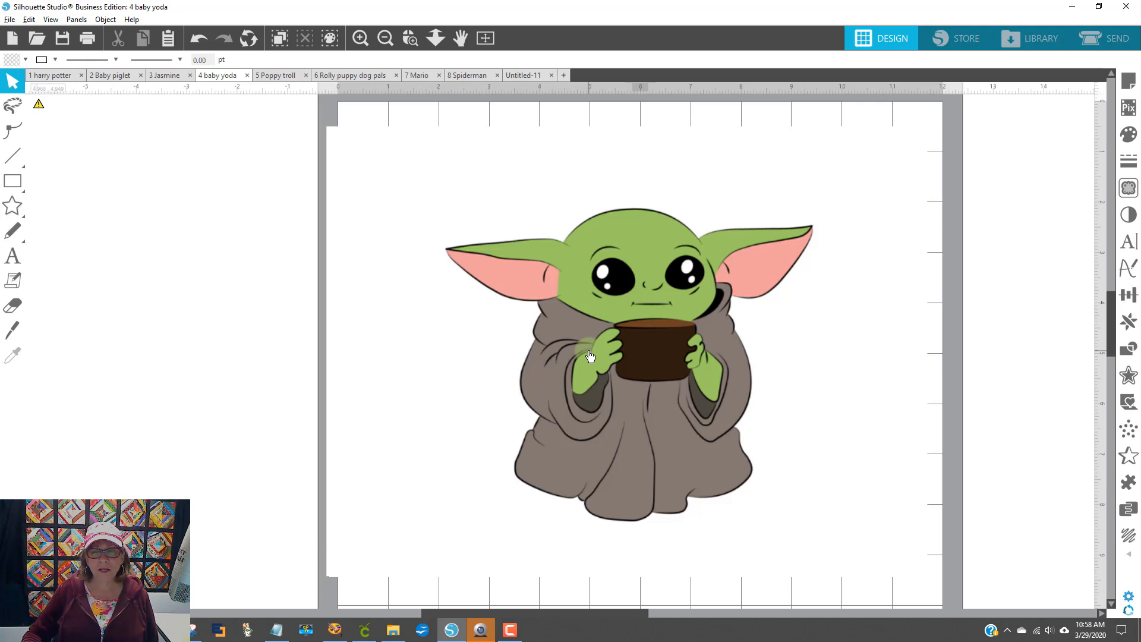
- Select a trace area of about 8.97 by 7.63 in around the whole Baby Yoda figure
click(1135, 198)
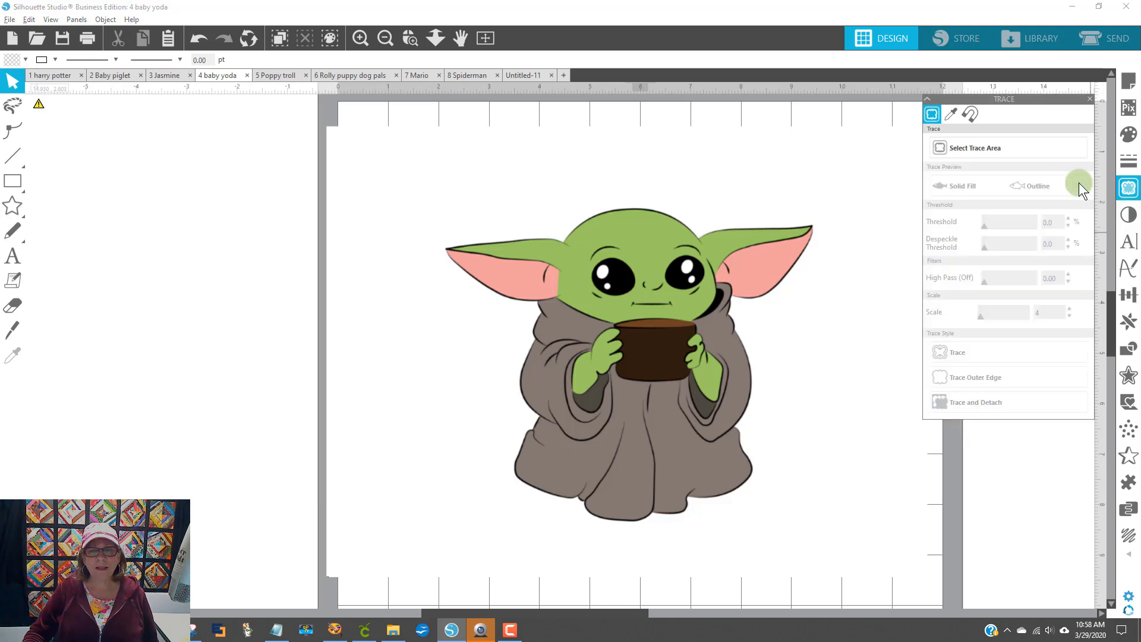
click(999, 152)
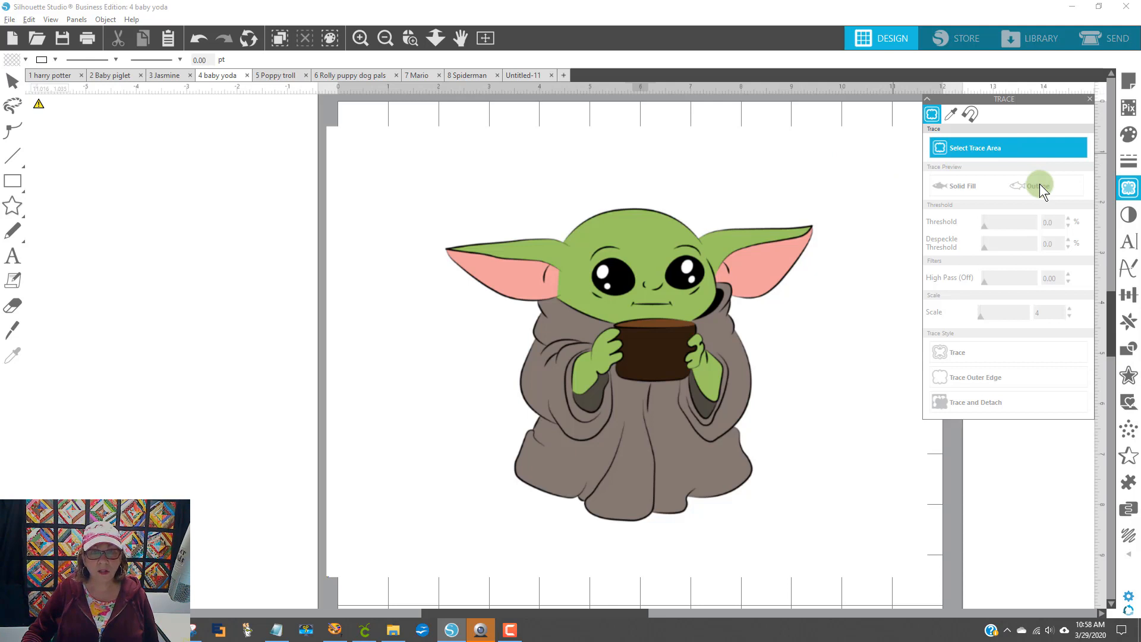
mouse_move(406, 158)
mouse_down()
mouse_move(699, 317)
mouse_move(855, 519)
mouse_move(858, 542)
mouse_up()
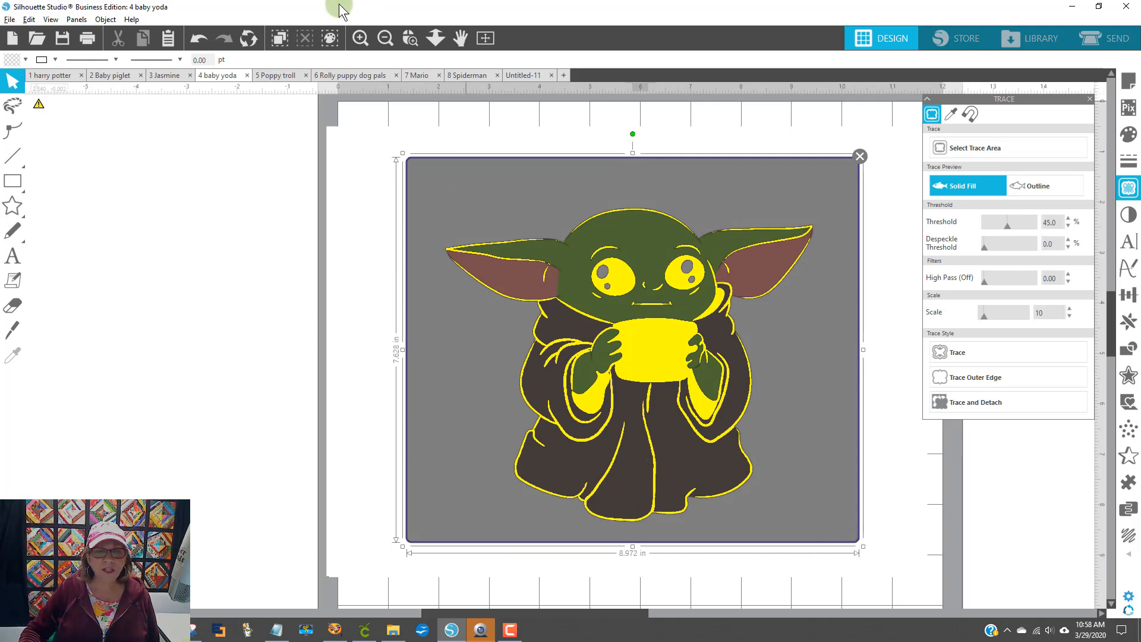
click(410, 43)
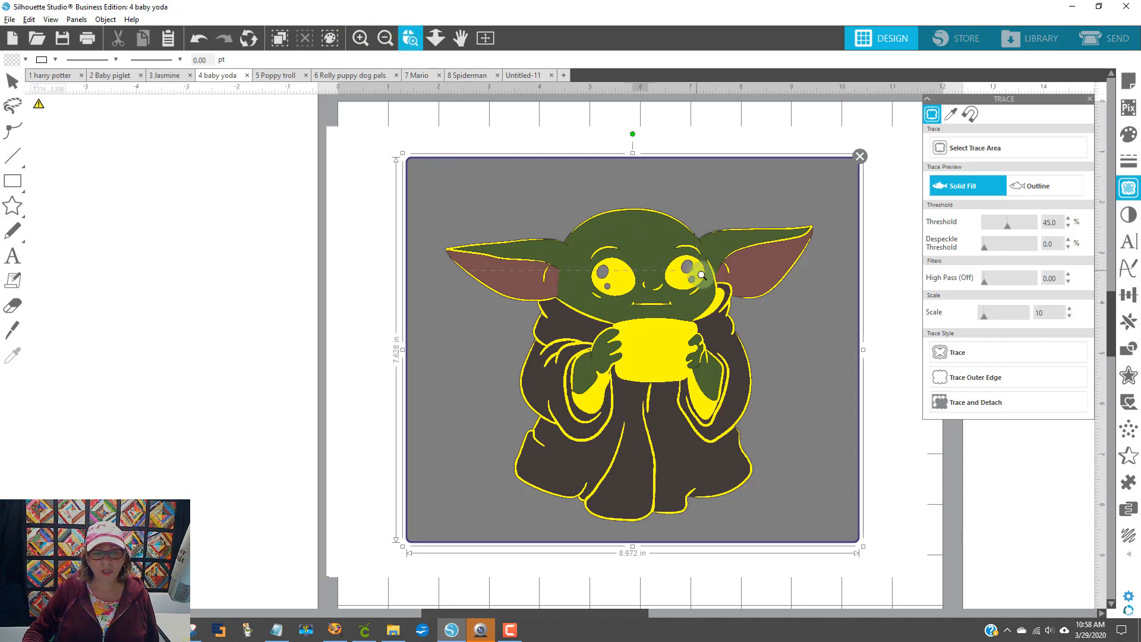
drag(699, 273, 760, 328)
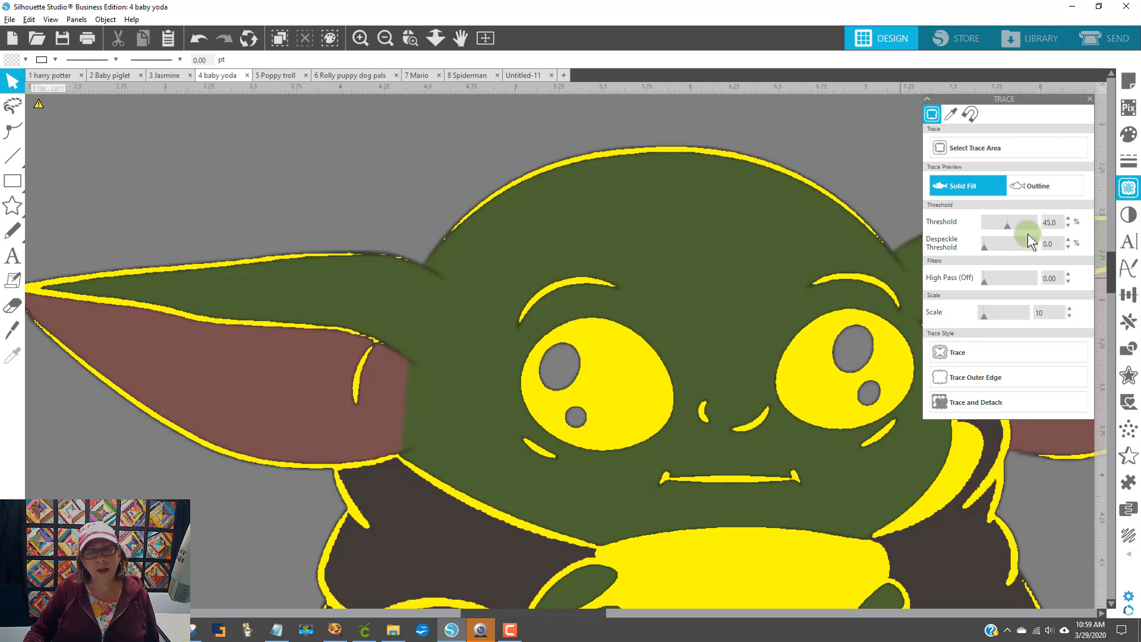
- Try raising the trace threshold to 49 percent and lower it back to 46 percent
click(1068, 218)
click(1068, 218)
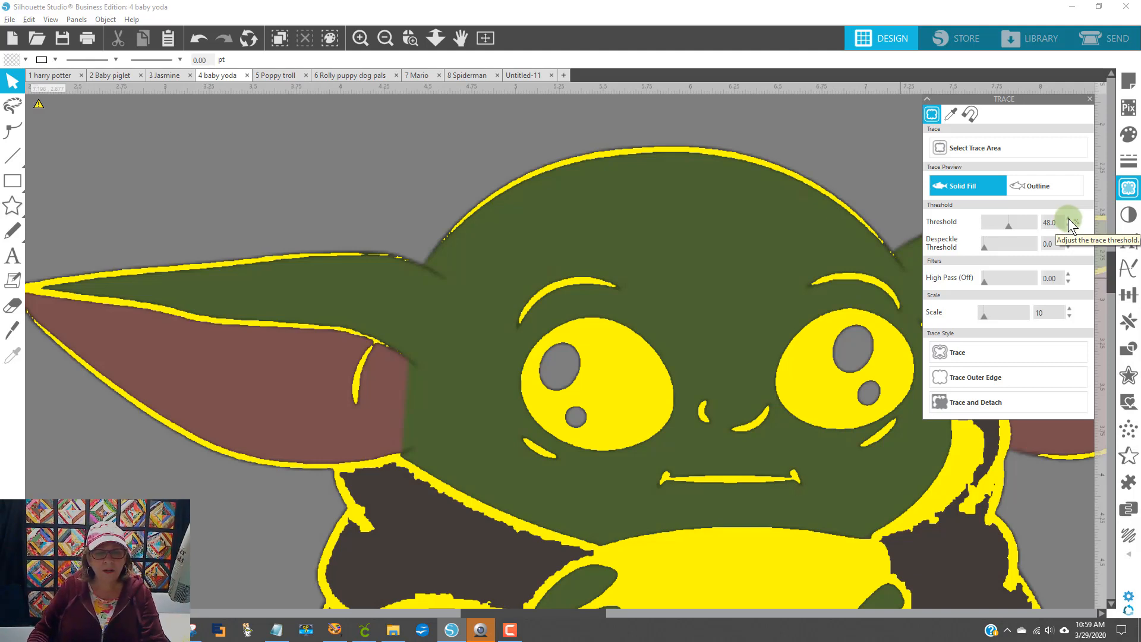
click(1068, 218)
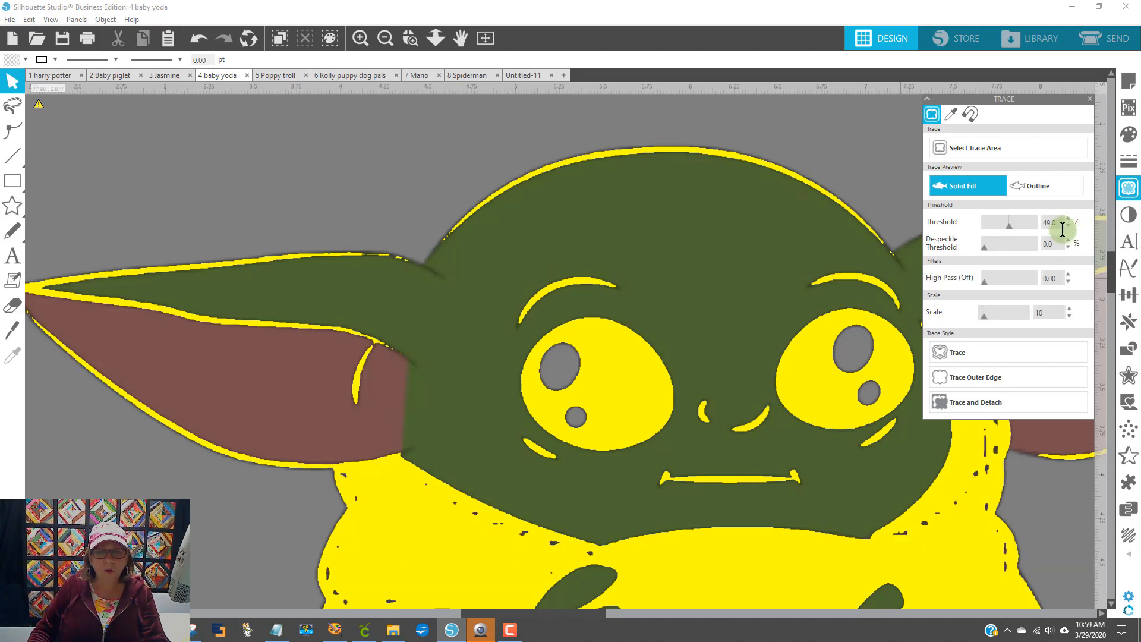
click(1070, 226)
click(1070, 226)
click(1070, 225)
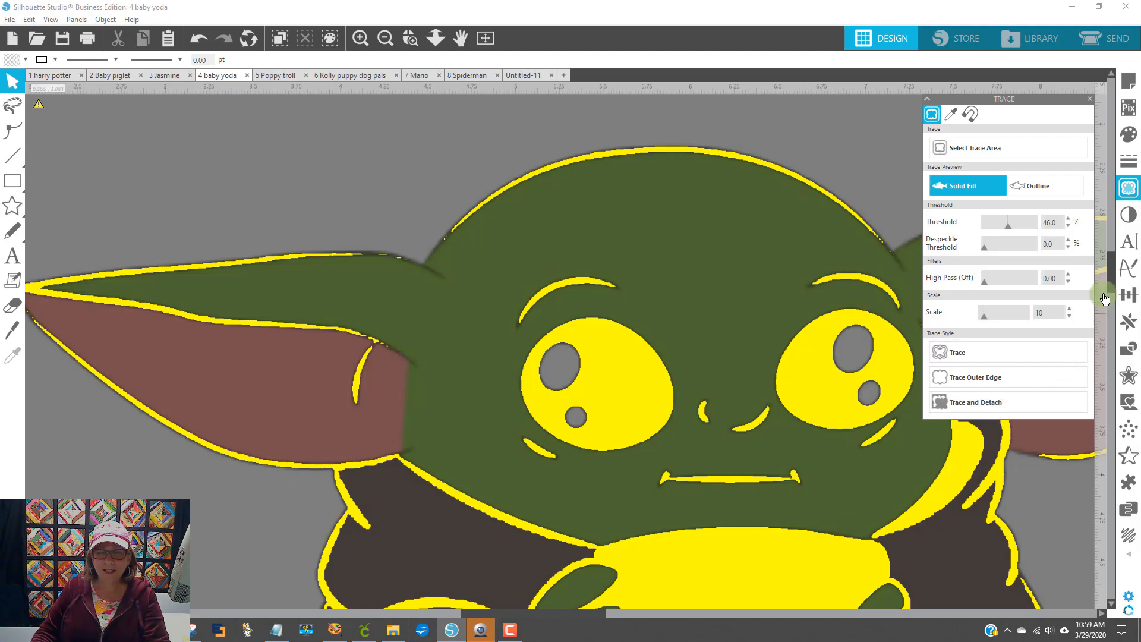
- Raise the trace threshold gradually to 53 percent to test it on the ear and head outlines
click(1067, 219)
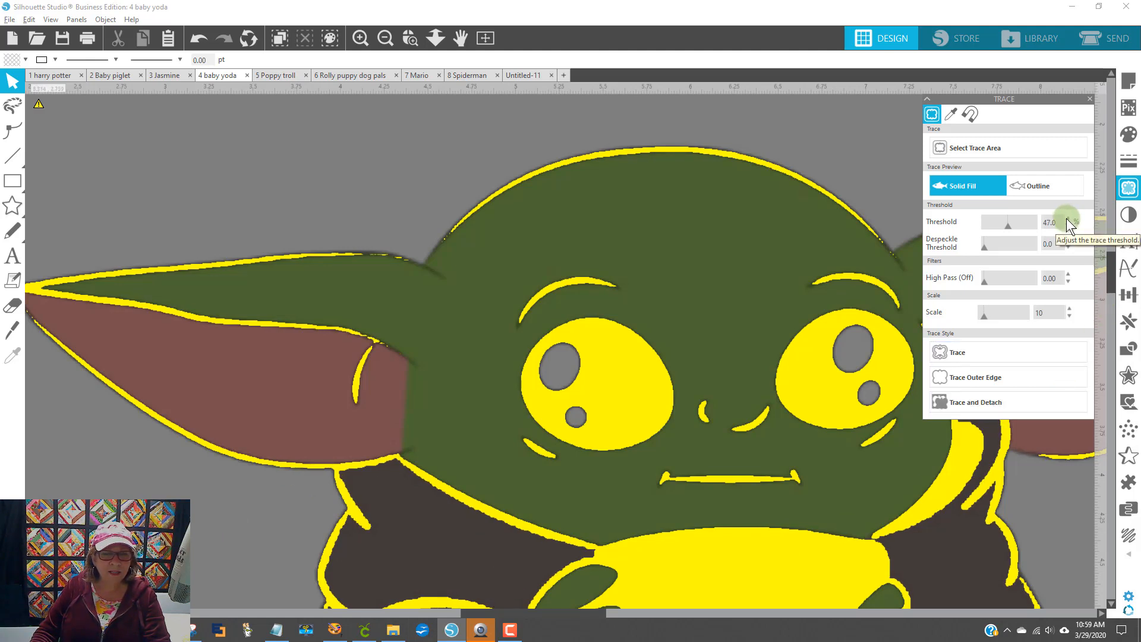
click(1067, 219)
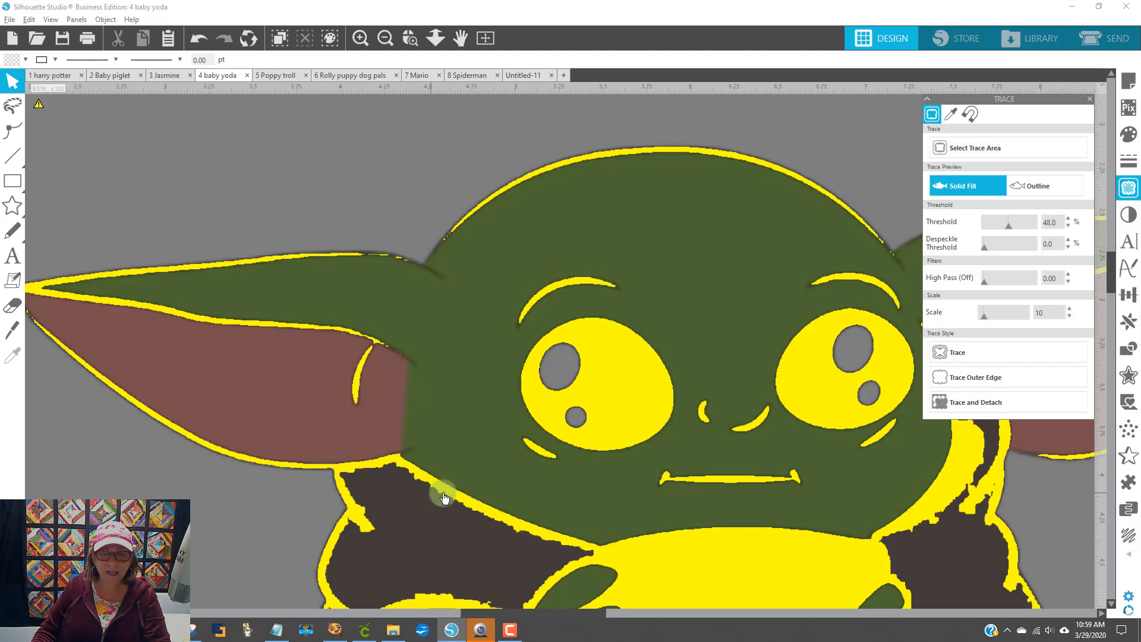
click(1067, 220)
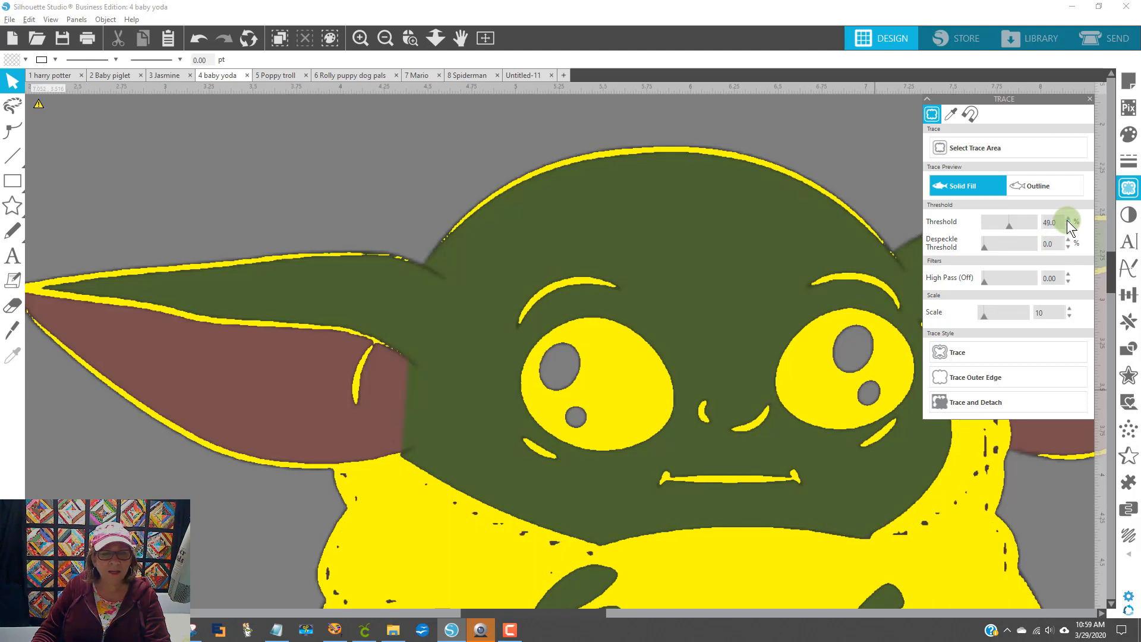
click(1067, 220)
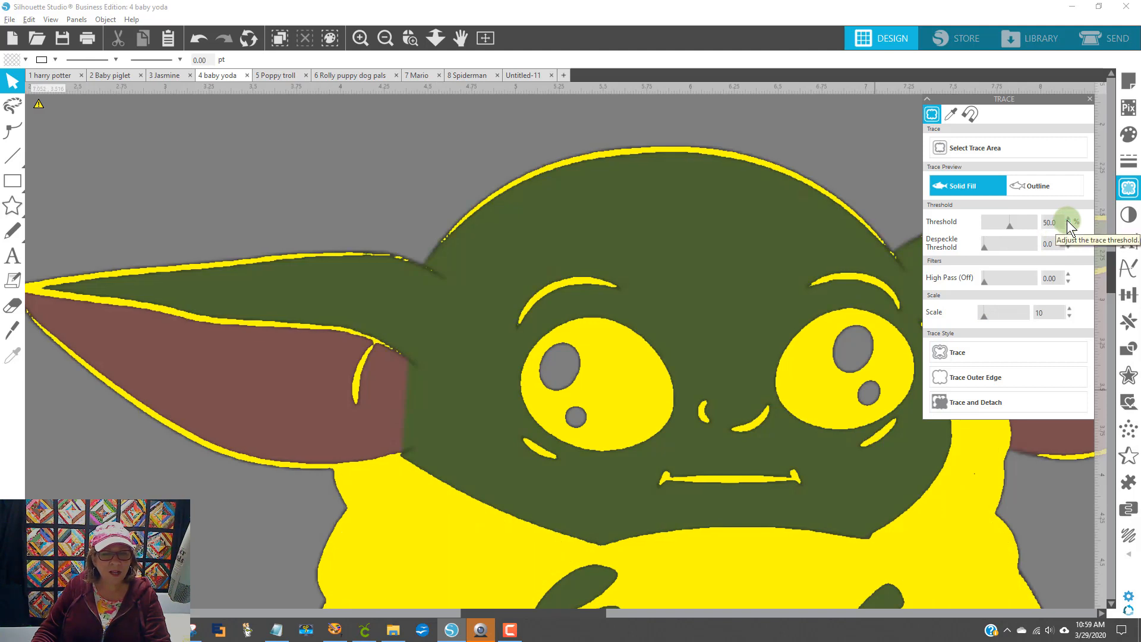
click(1068, 220)
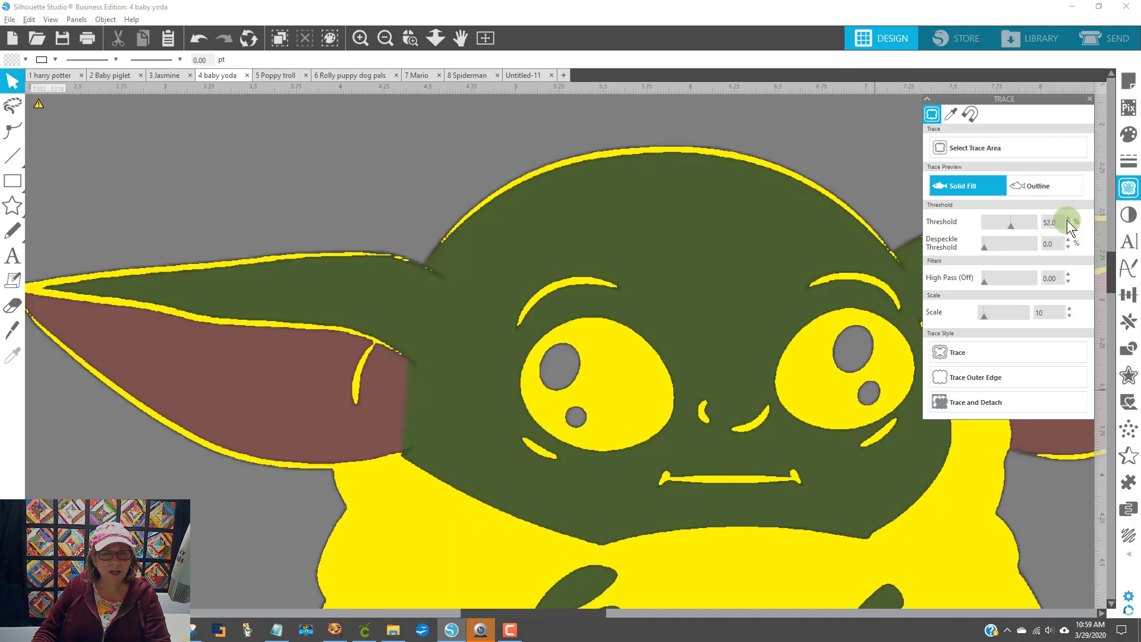
click(1068, 220)
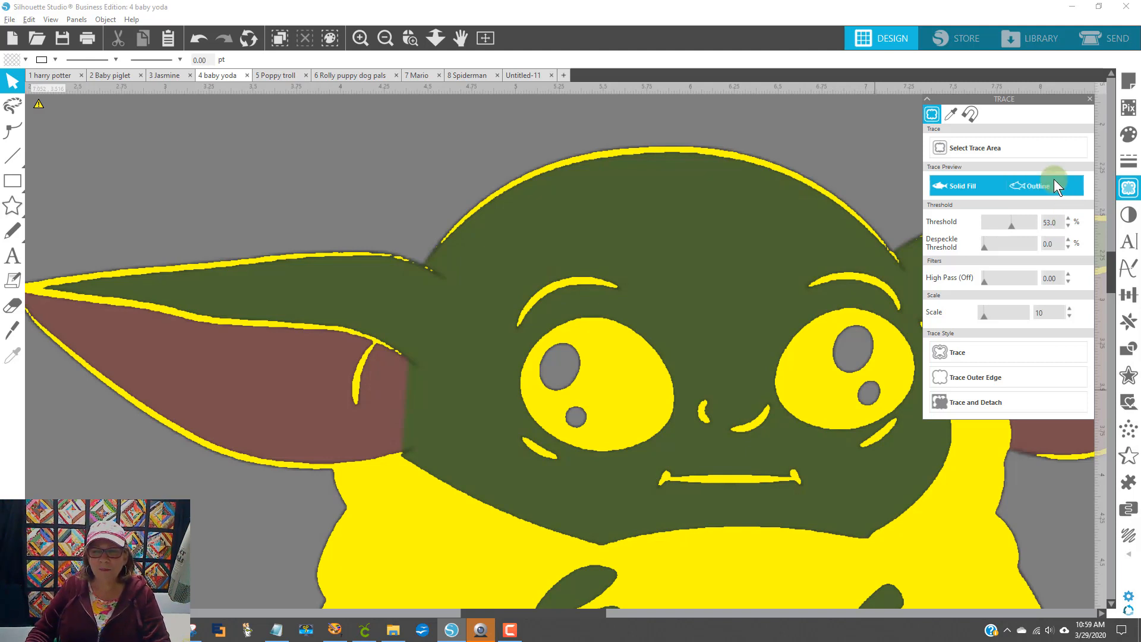
- Discard the trace area over Baby Yoda and place the picture near the top of the cutting mat
click(1090, 99)
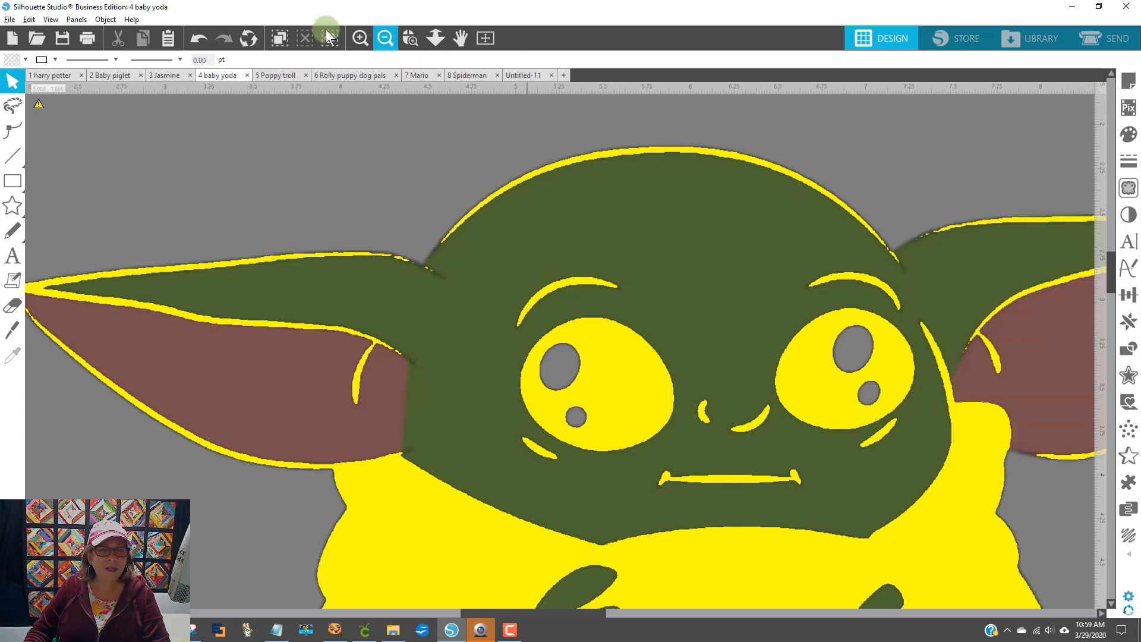
click(385, 38)
click(385, 37)
click(386, 38)
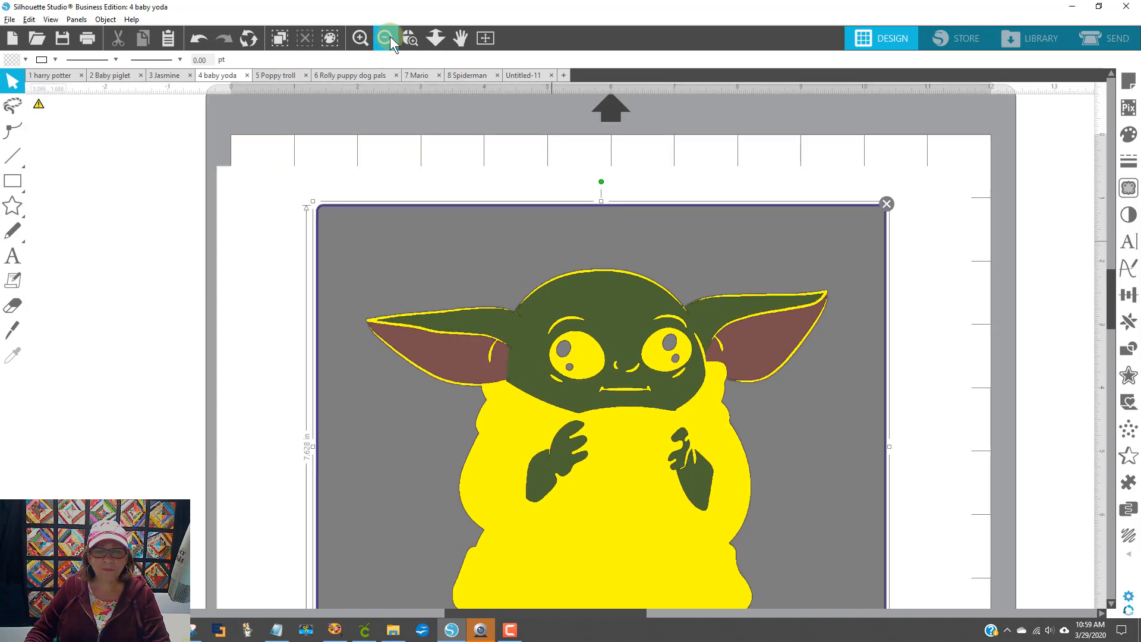
click(390, 37)
click(867, 231)
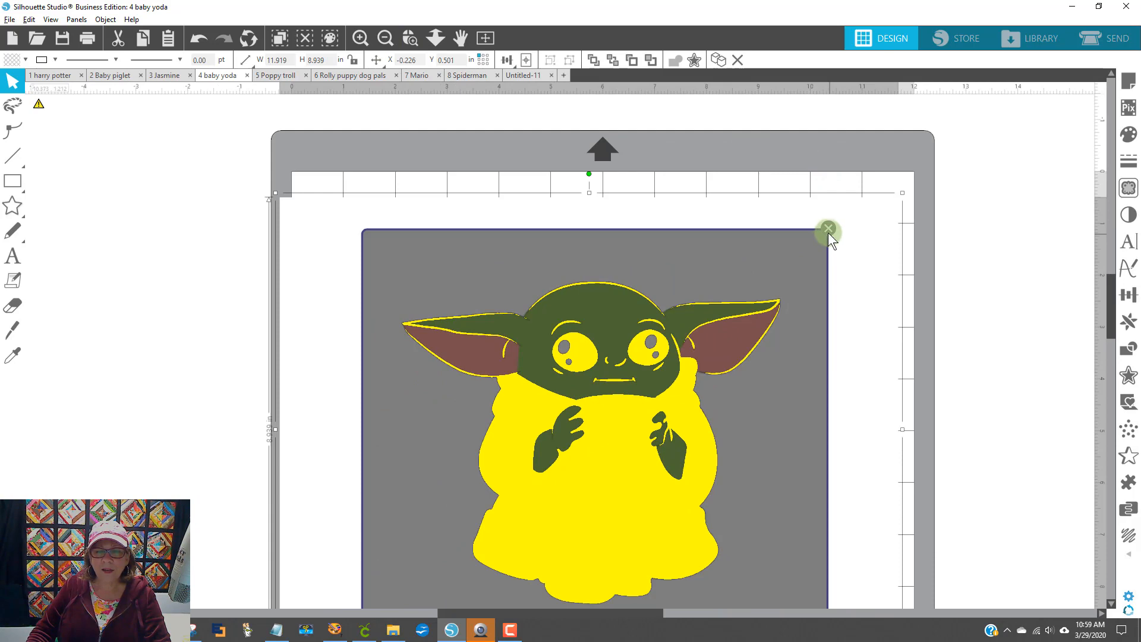
click(829, 230)
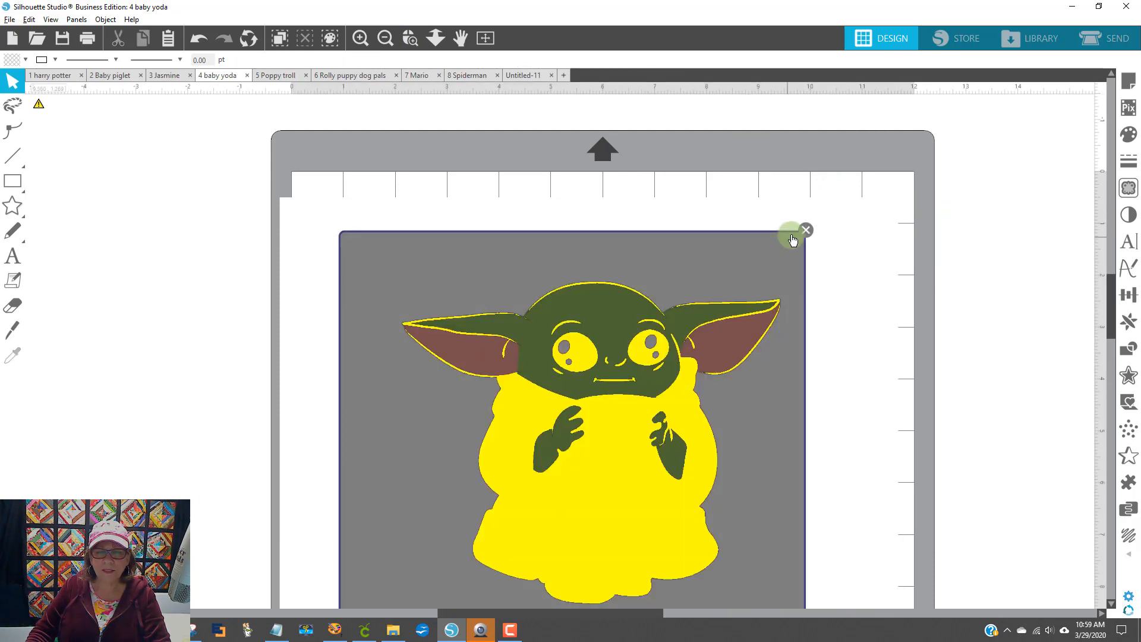
mouse_move(792, 234)
mouse_down()
mouse_move(1016, 196)
mouse_move(416, 494)
mouse_move(298, 303)
mouse_up()
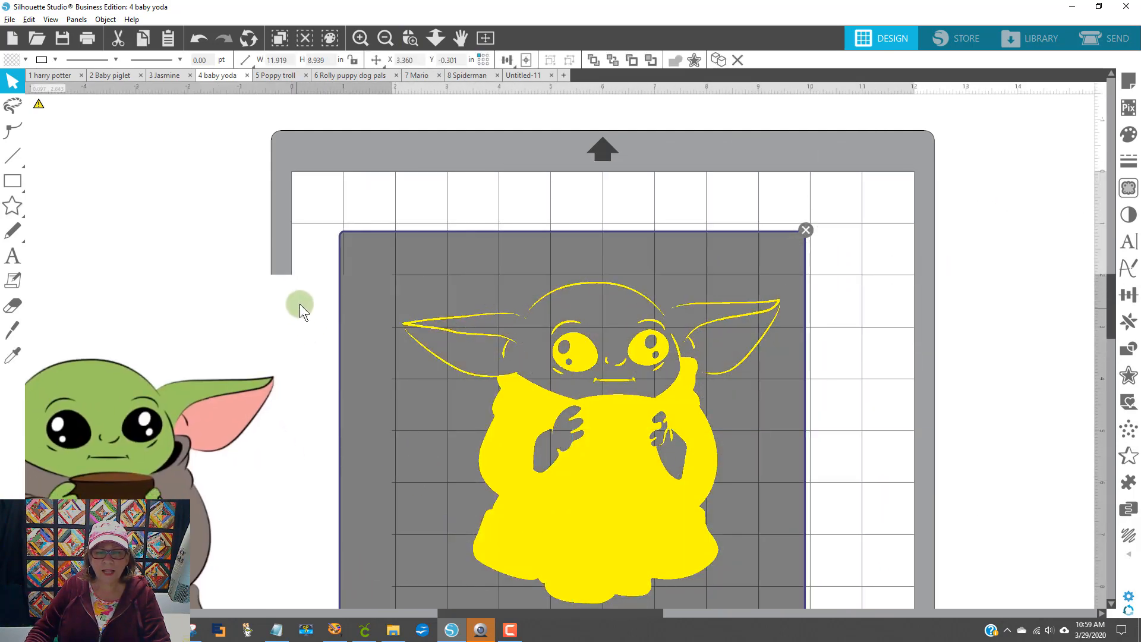
drag(733, 254, 790, 252)
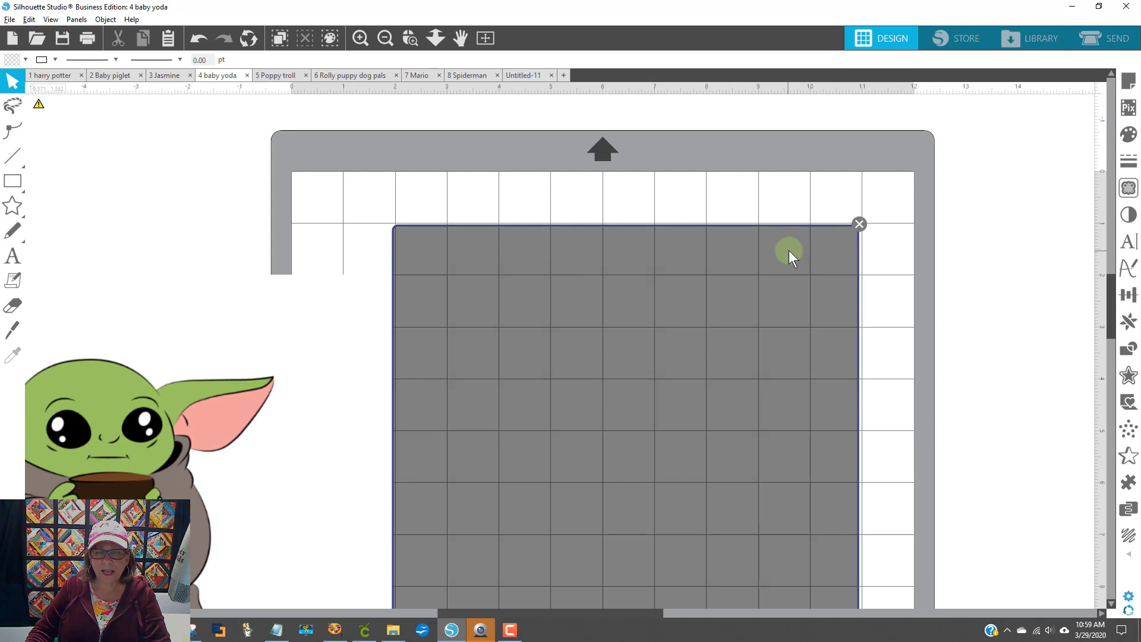
click(860, 224)
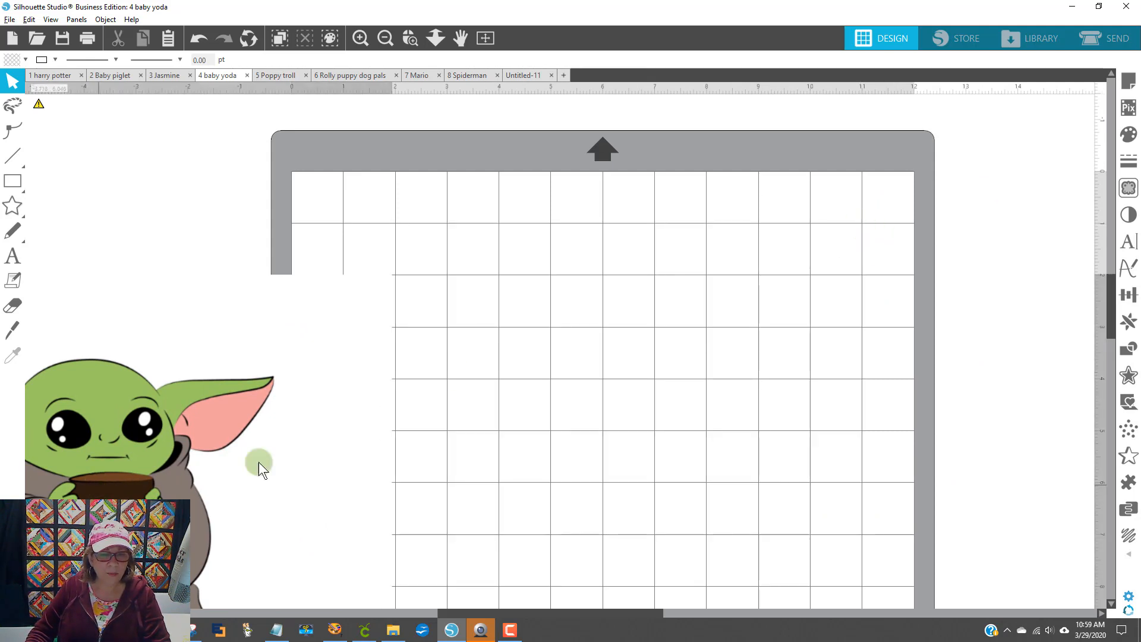
drag(103, 495, 627, 387)
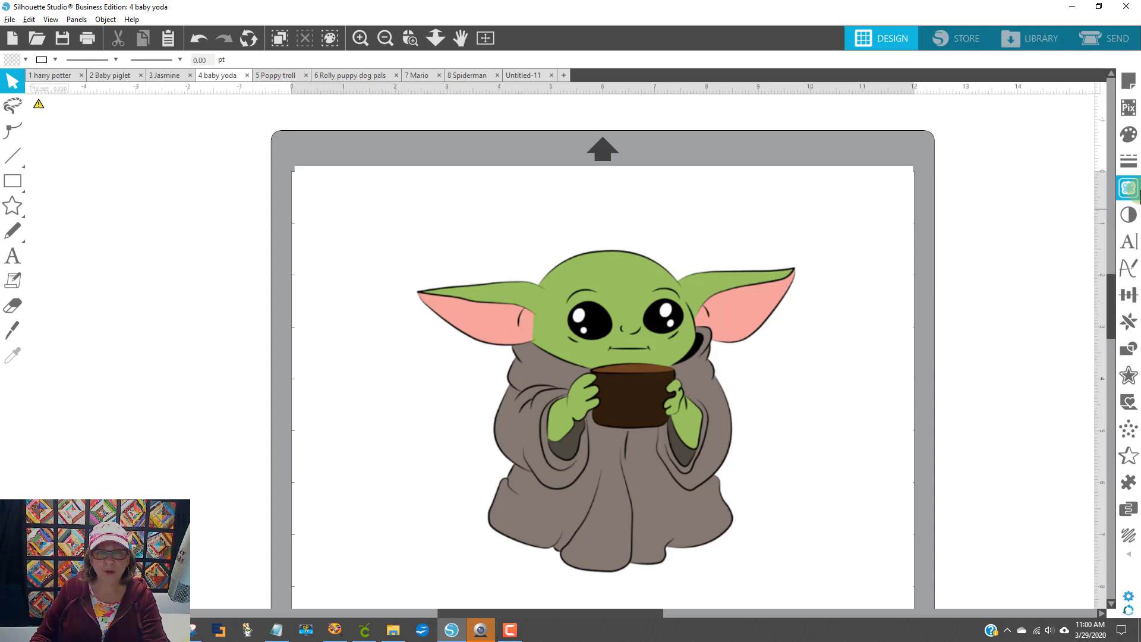
- Use Trace by Color to pick the green of Baby Yoda's head as the color to trace
click(1129, 189)
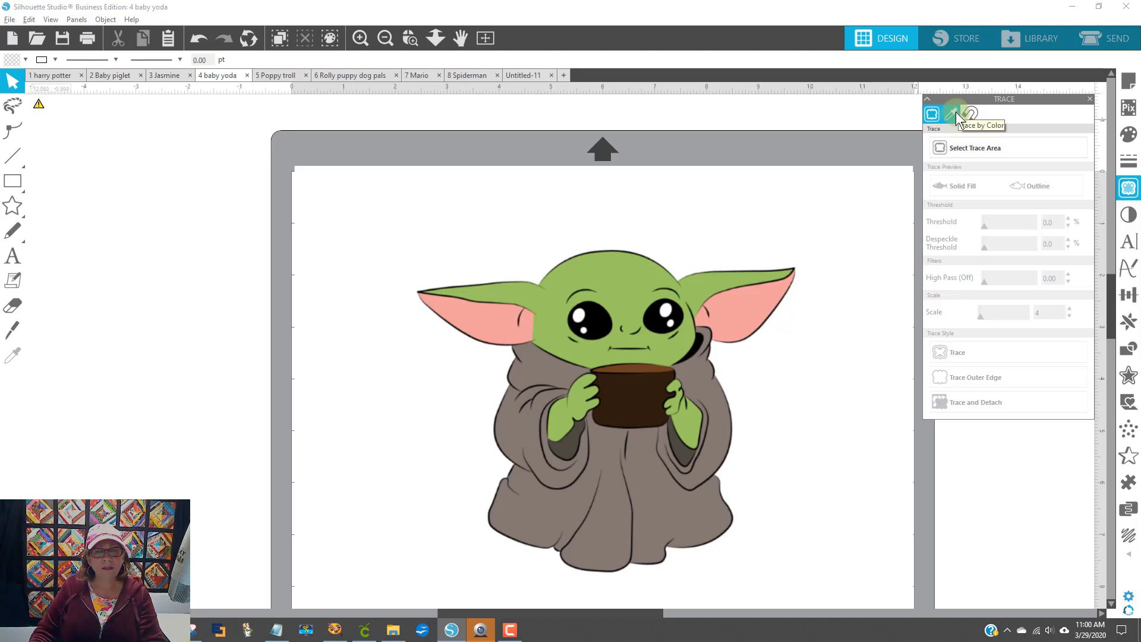
click(954, 115)
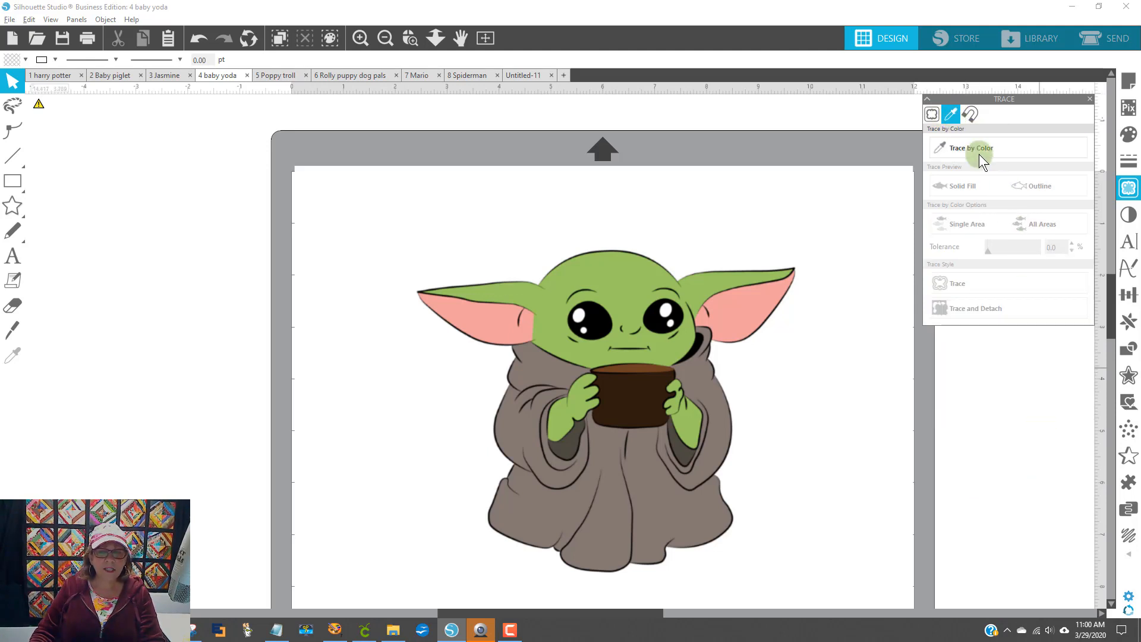
click(1000, 147)
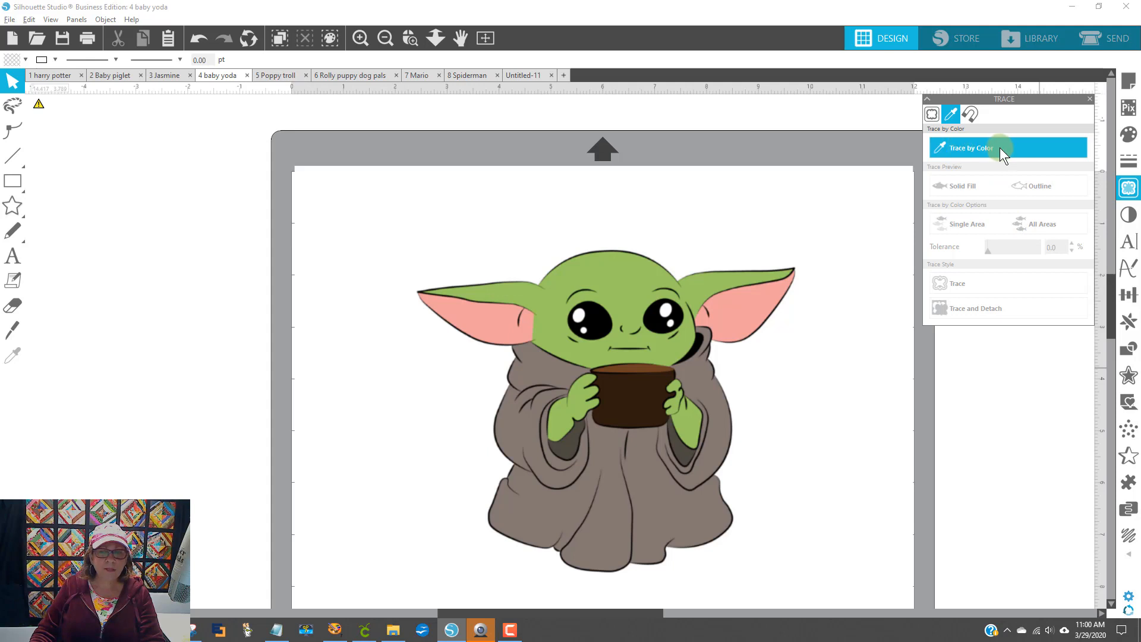
click(1068, 151)
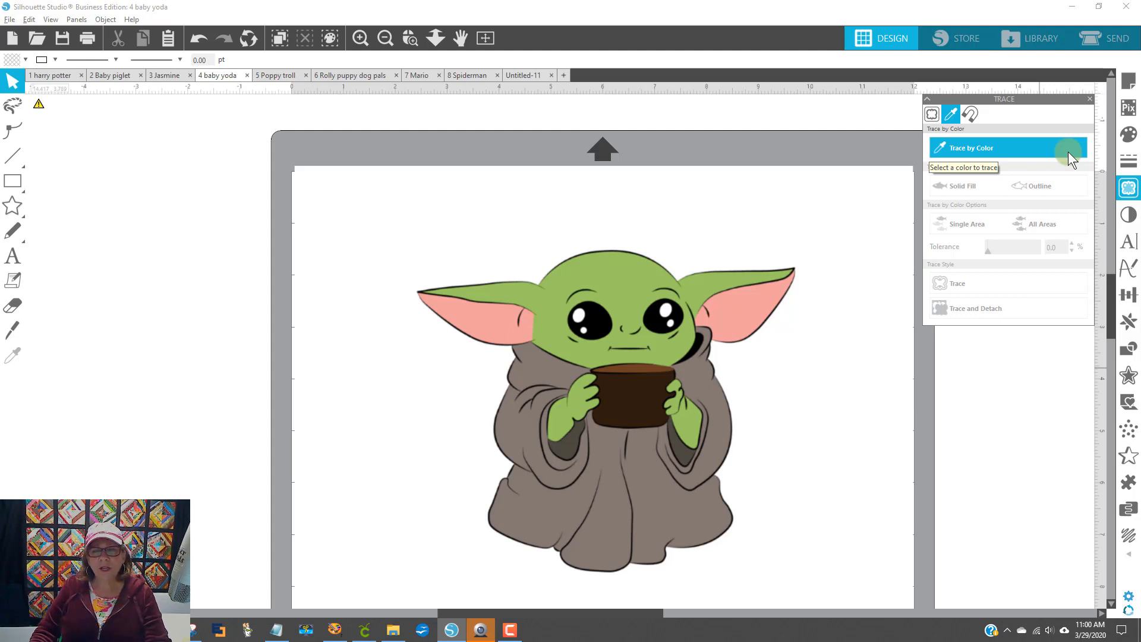
click(600, 263)
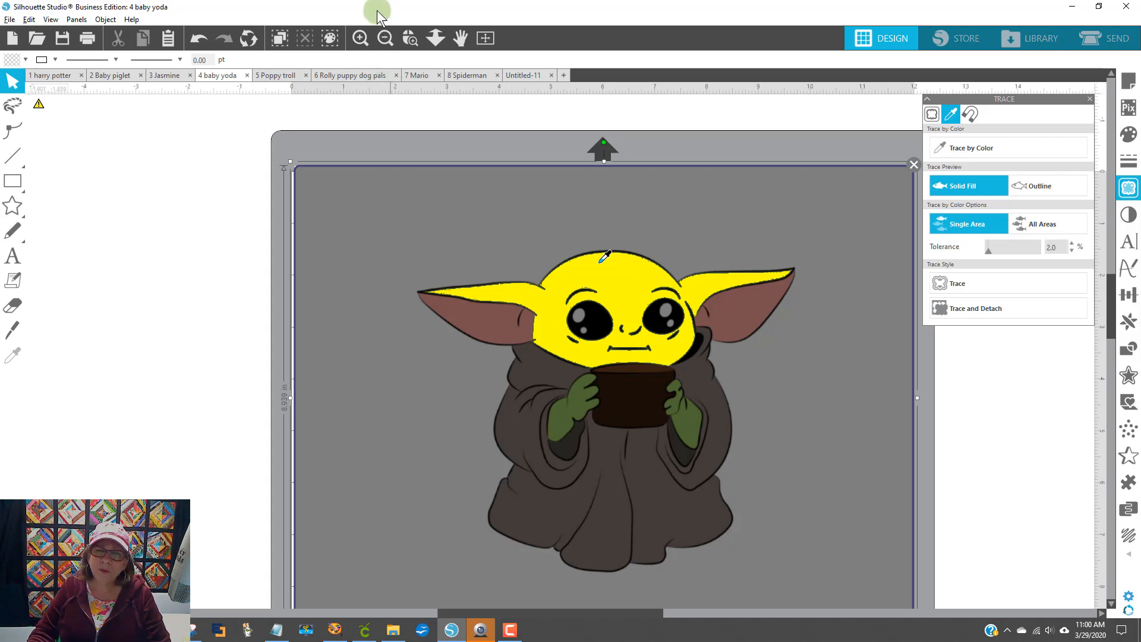
- Try a color trace tolerance of 3 percent on the face outlines and lower it back to 2 percent
click(411, 38)
drag(499, 270, 757, 437)
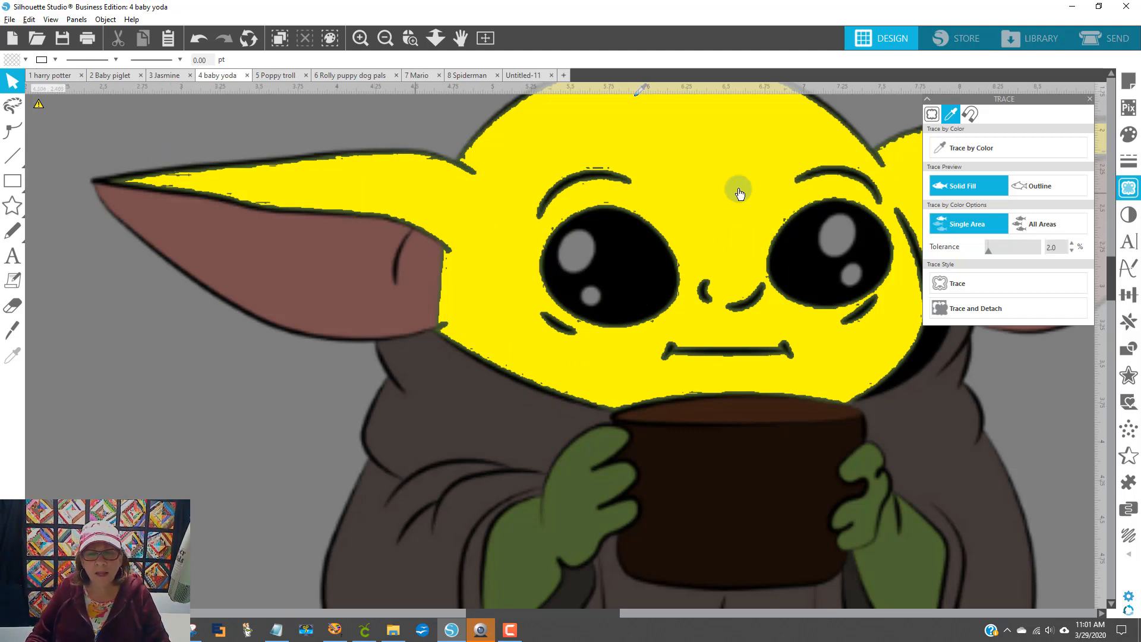
click(999, 147)
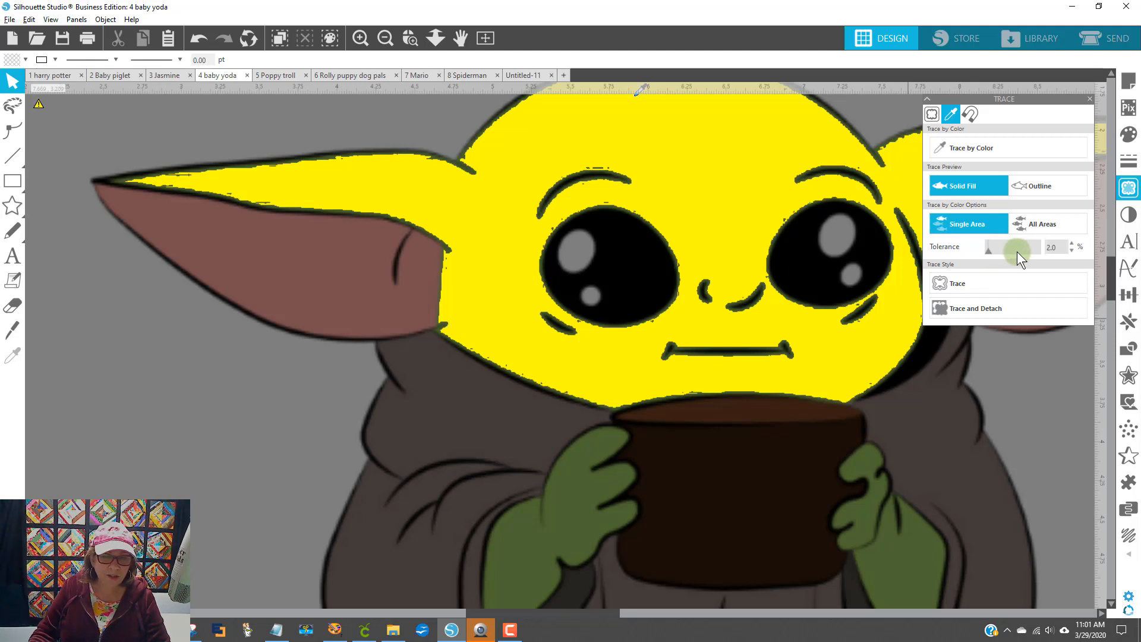
click(1073, 244)
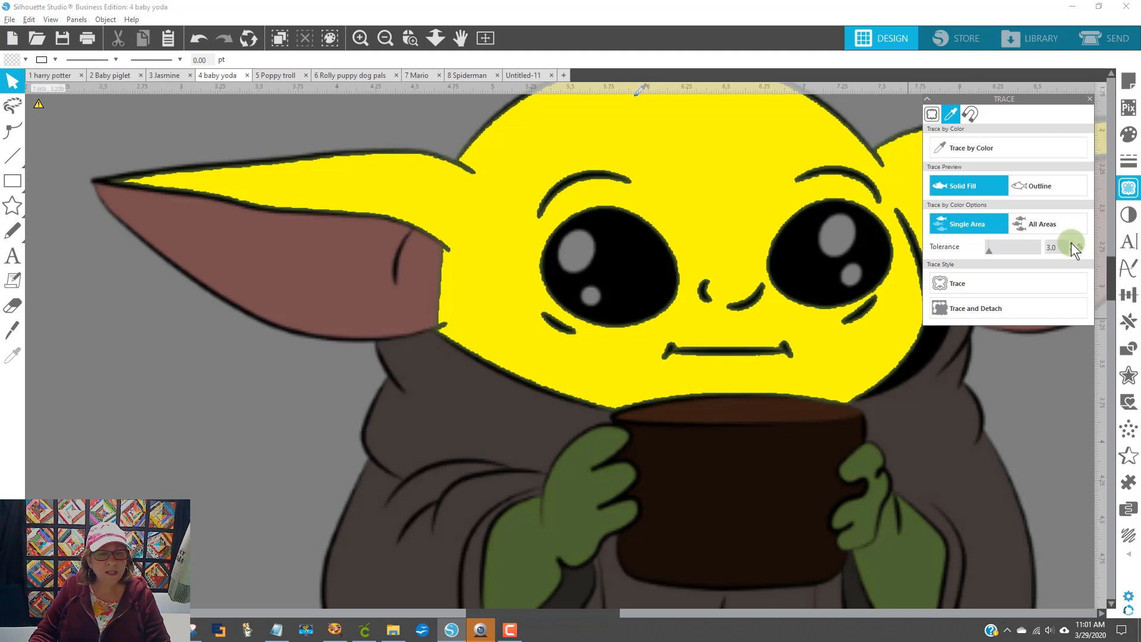
click(1072, 250)
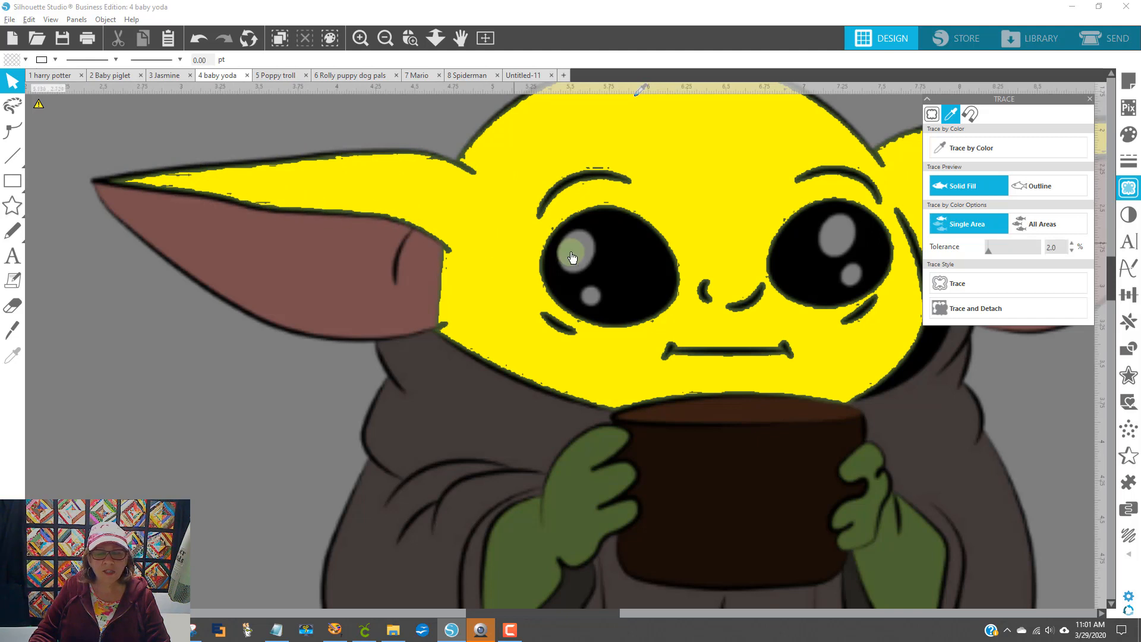
- Raise the single-area trace tolerance gradually to 19 percent to test it on the head and ear outlines
click(1072, 243)
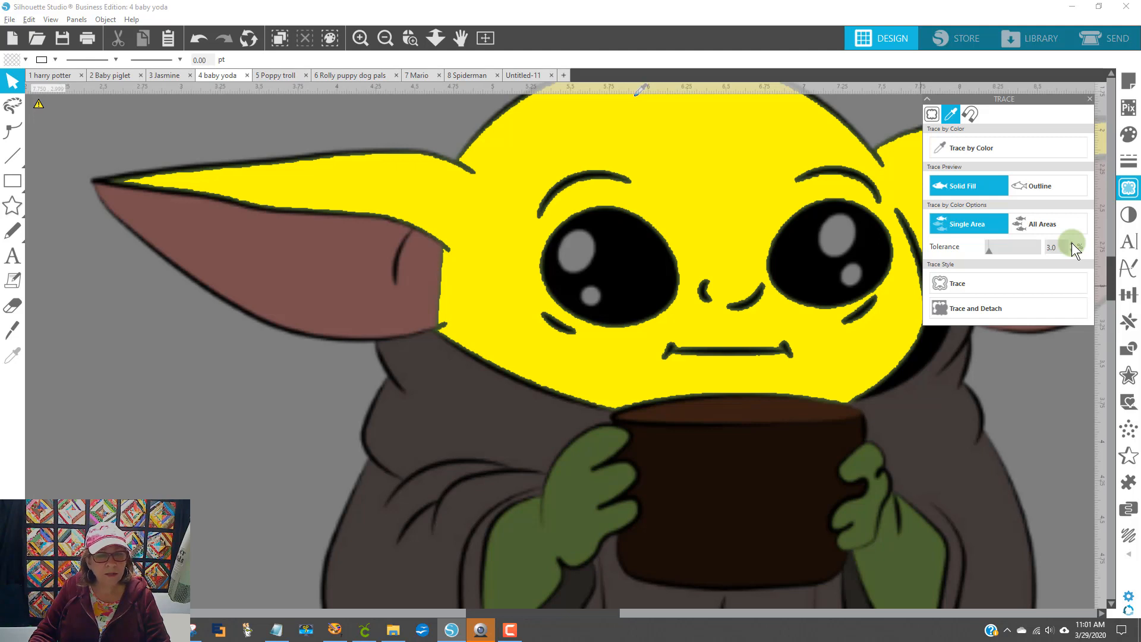
click(1076, 243)
click(1075, 244)
click(1075, 244)
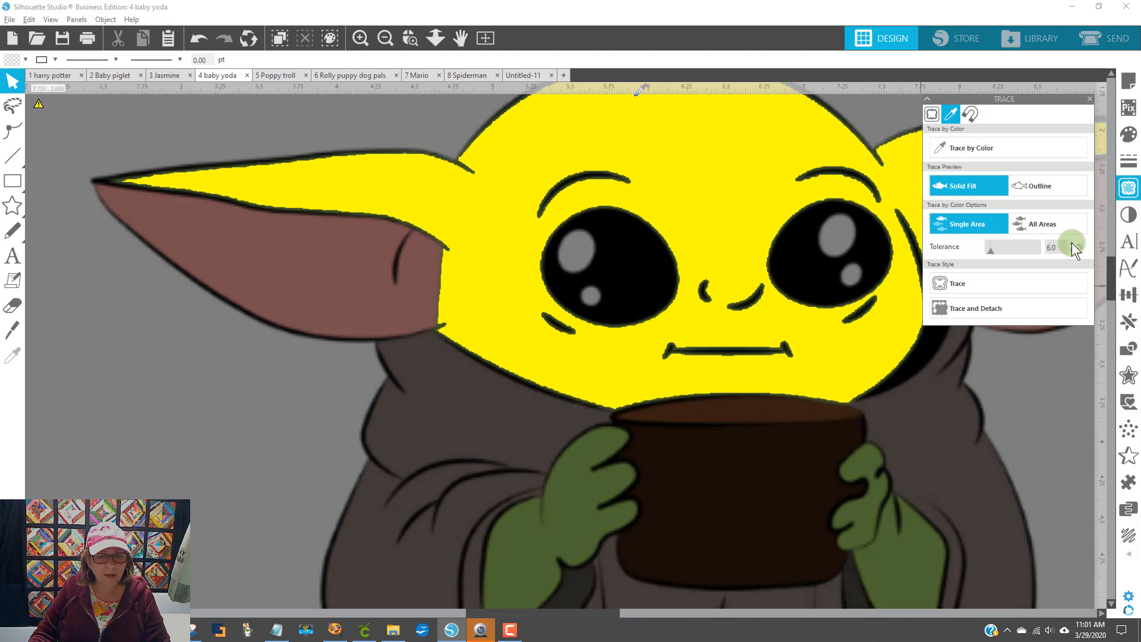
click(1071, 244)
click(1071, 244)
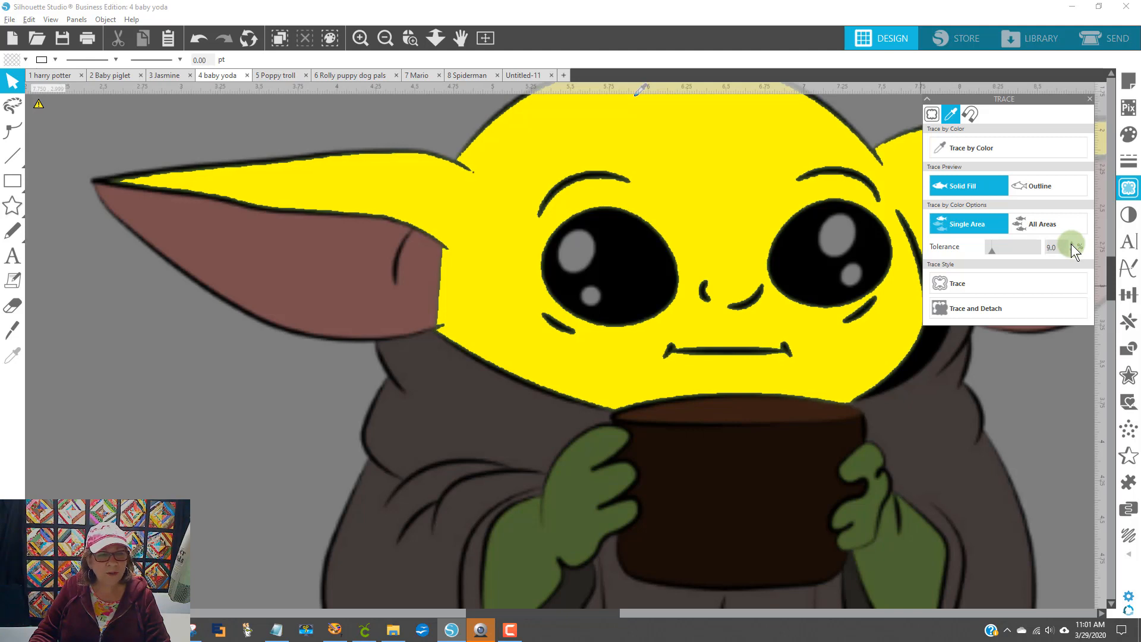
click(1072, 244)
click(1072, 244)
click(1071, 243)
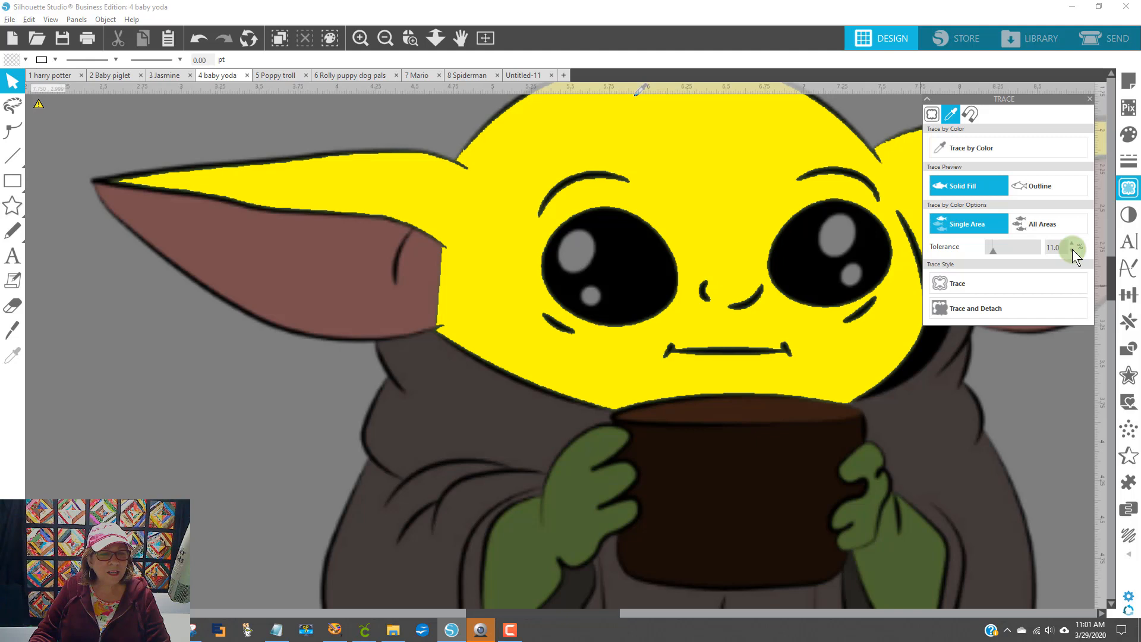
click(1072, 249)
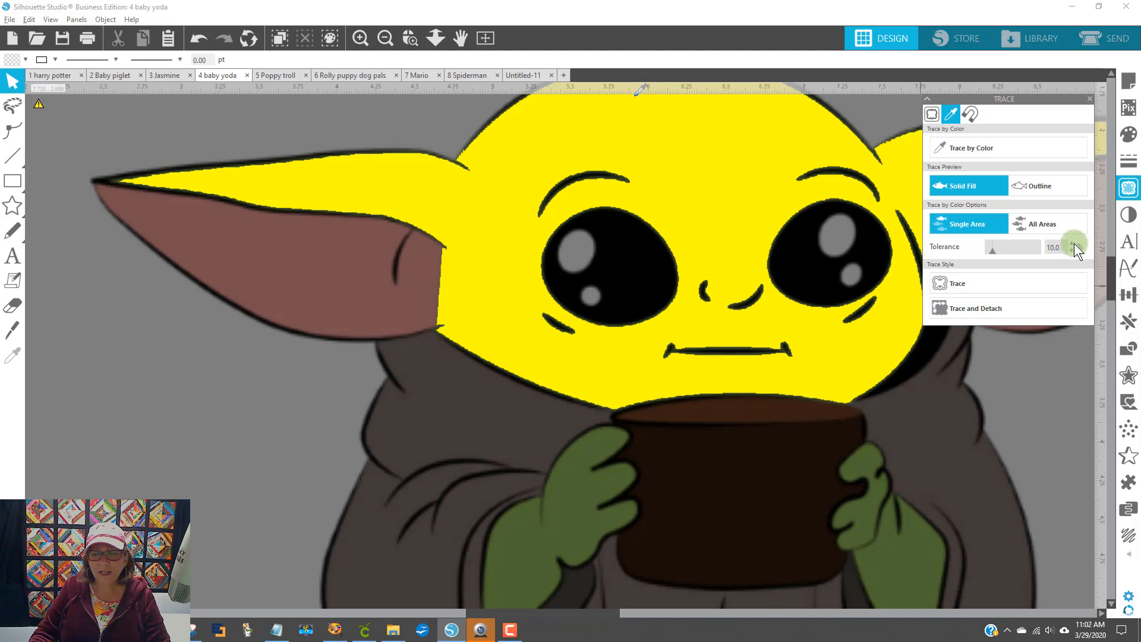
click(1071, 244)
click(1071, 244)
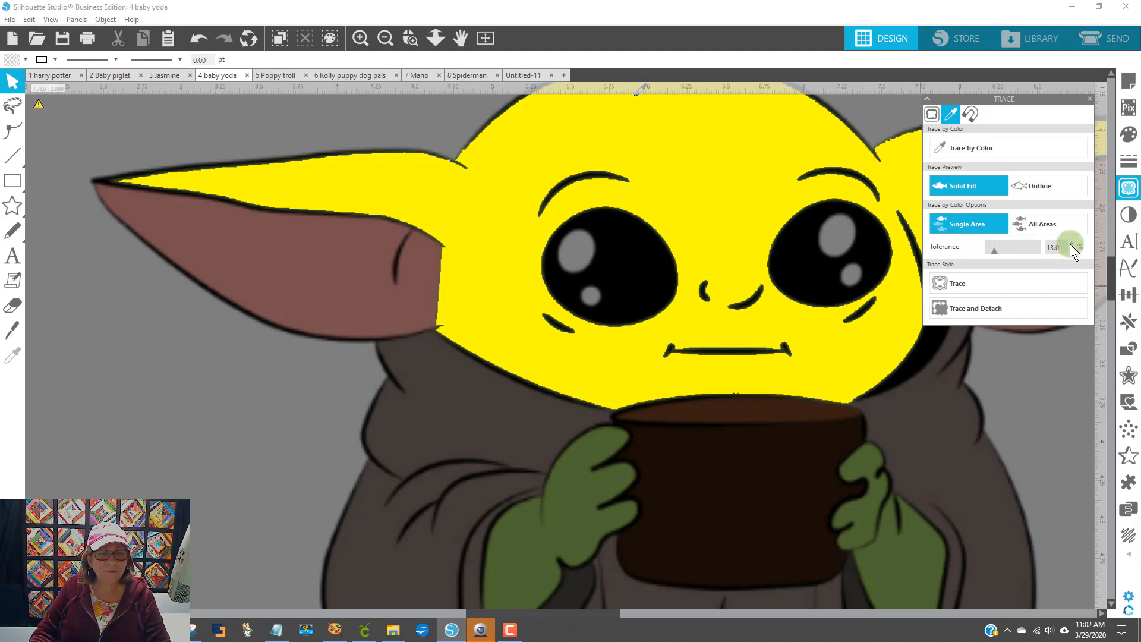
click(1071, 244)
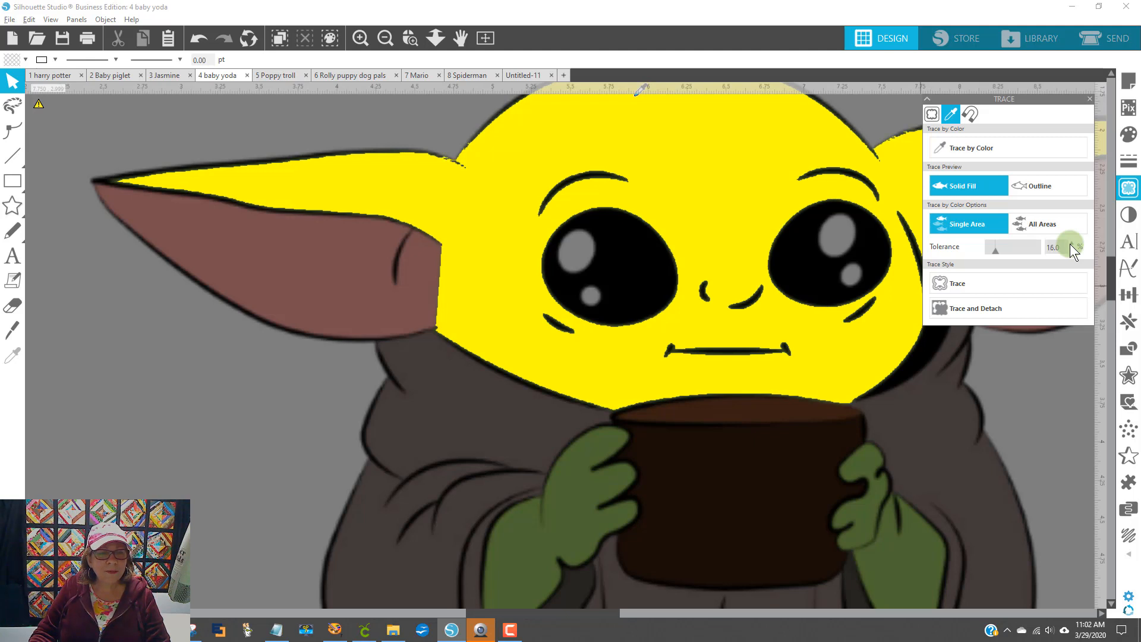
click(1072, 244)
click(1072, 244)
click(1071, 244)
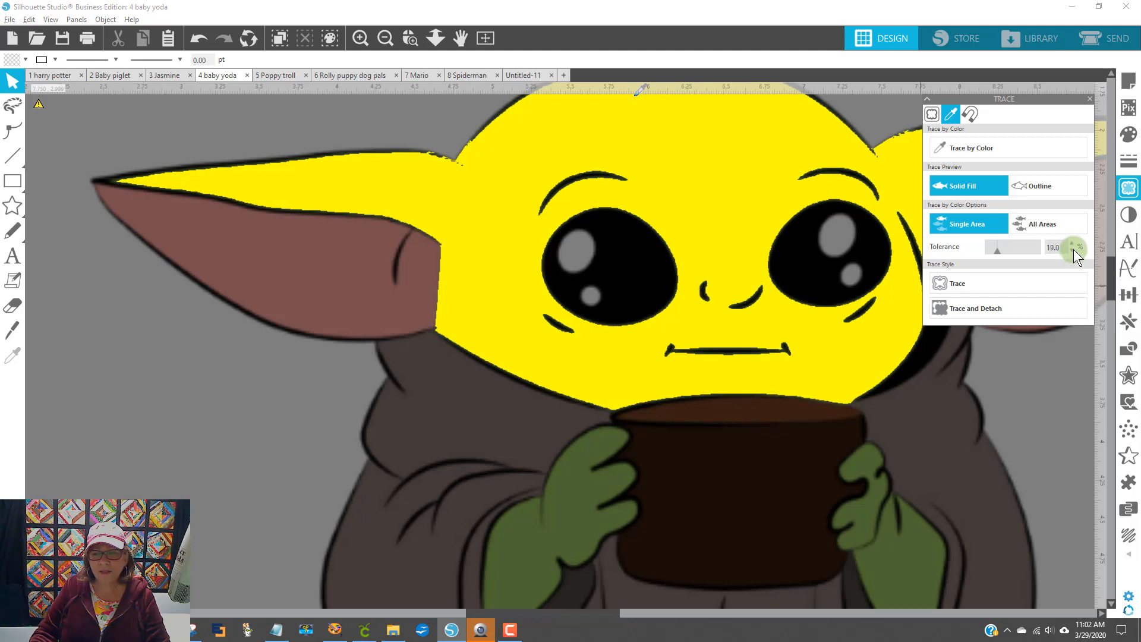
- Lower the single-area trace tolerance to 5 percent
click(1072, 251)
click(1073, 250)
click(1073, 251)
click(1072, 251)
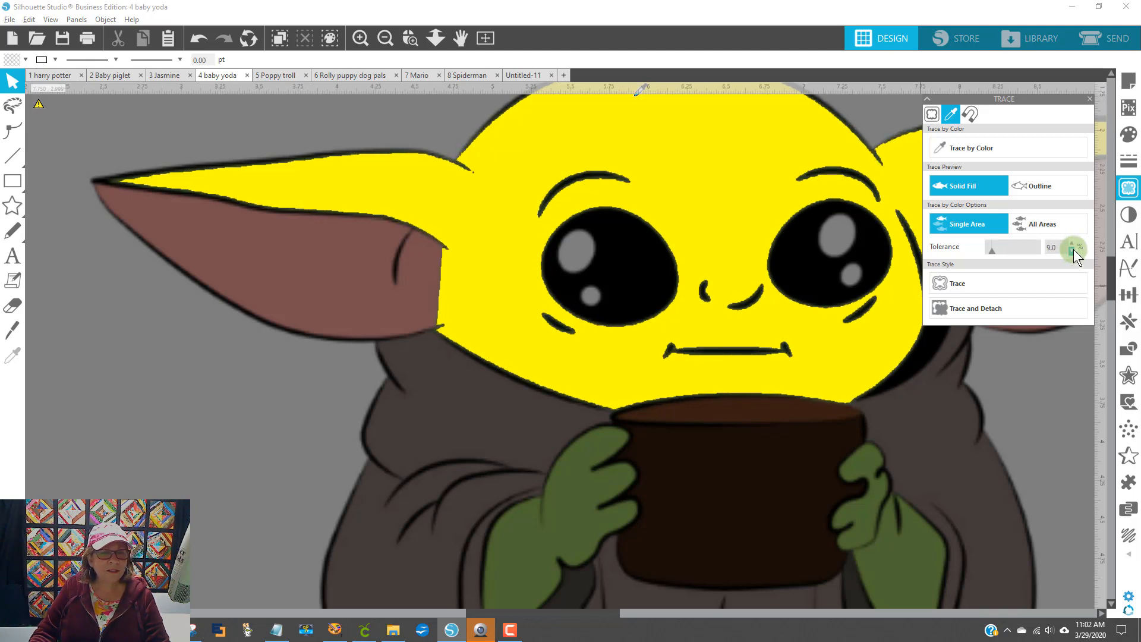
click(1073, 250)
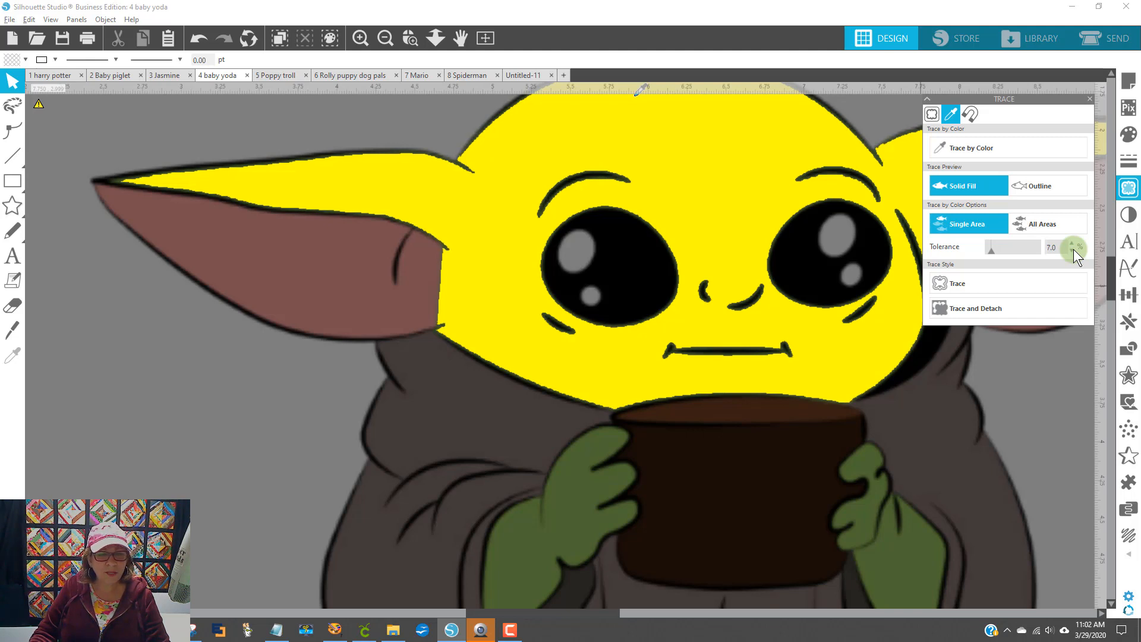
click(1072, 250)
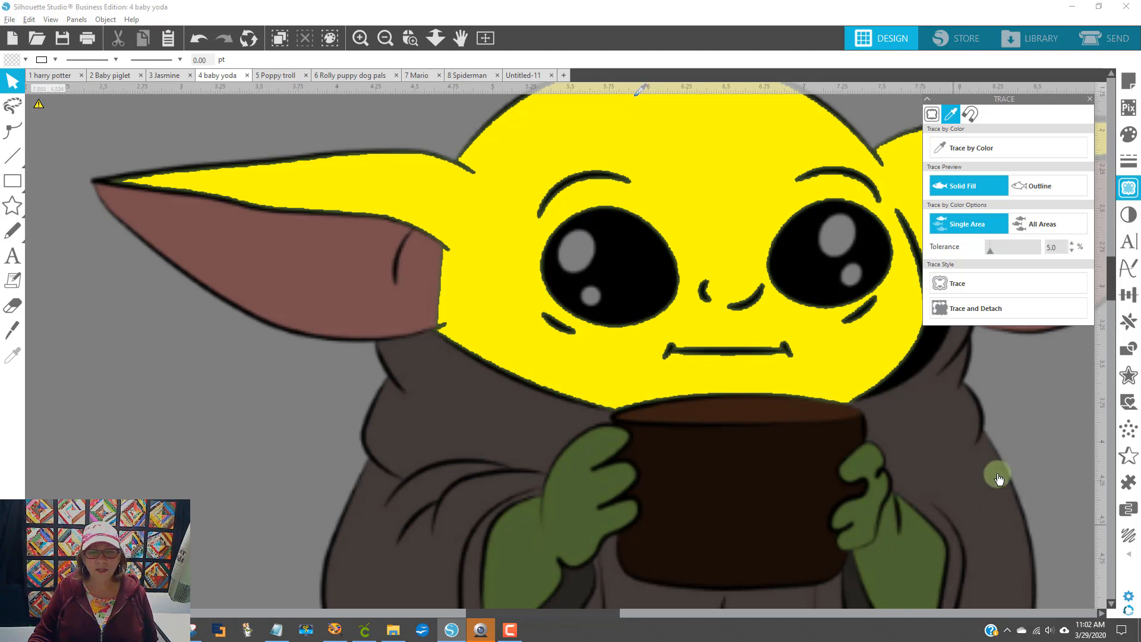
- Extend the color trace from the single head area to all areas of matching green, including the hands
click(951, 148)
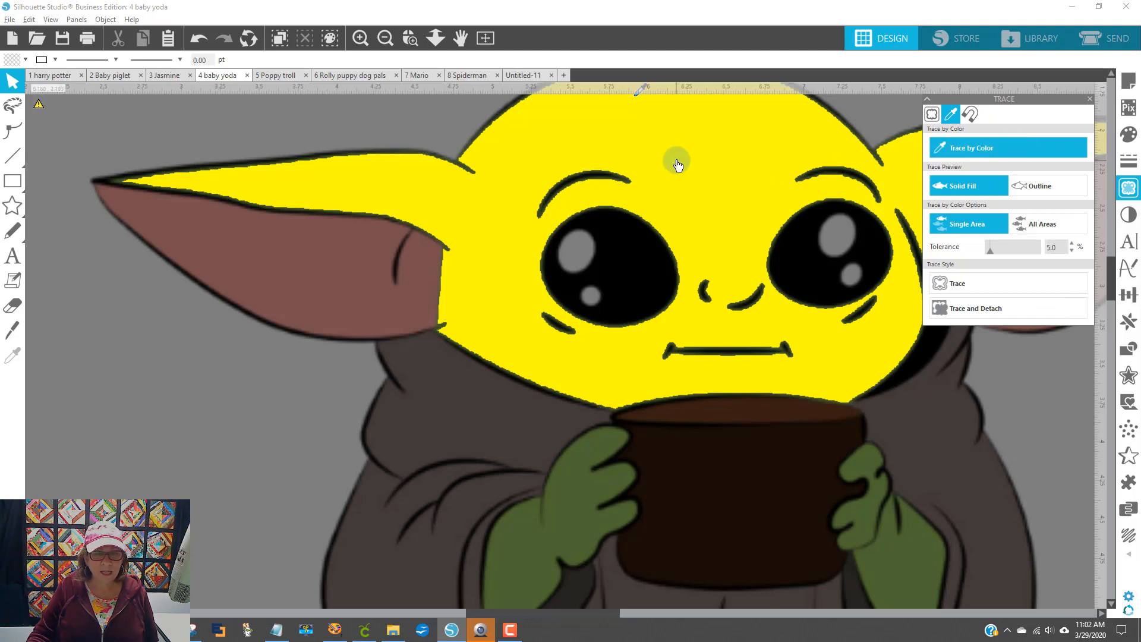
click(718, 166)
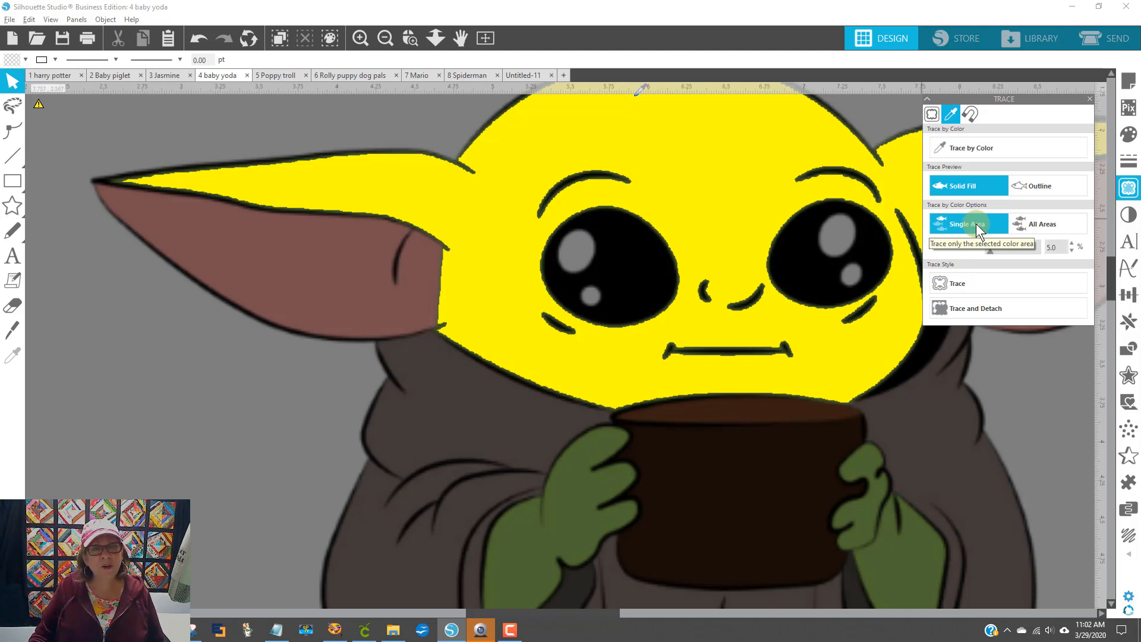
click(1077, 226)
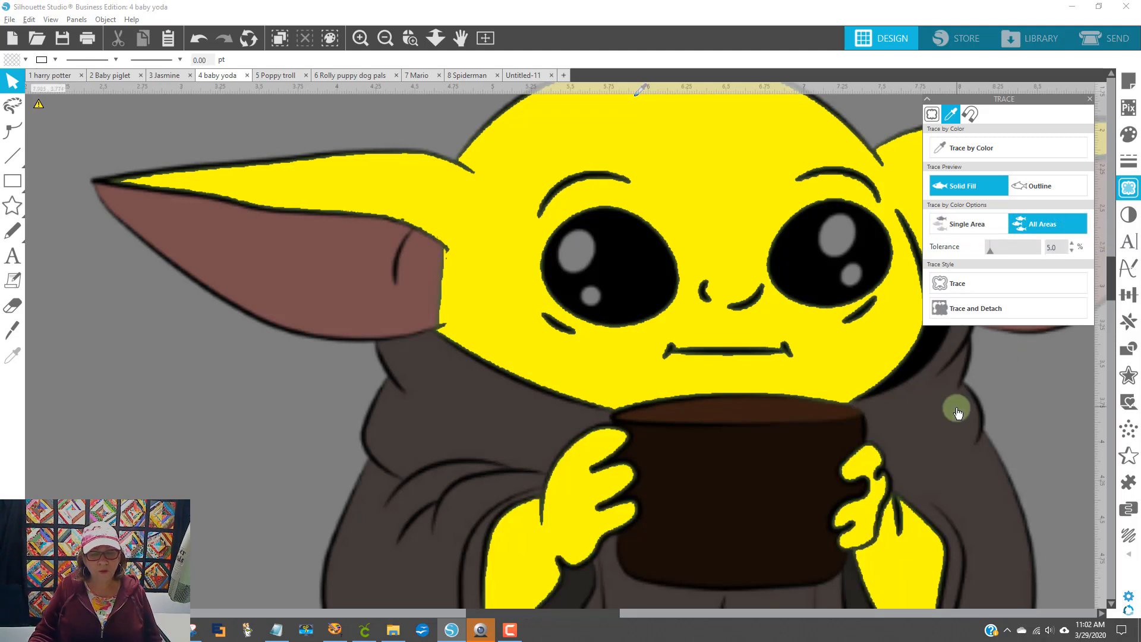
scroll(955, 408, down, 2)
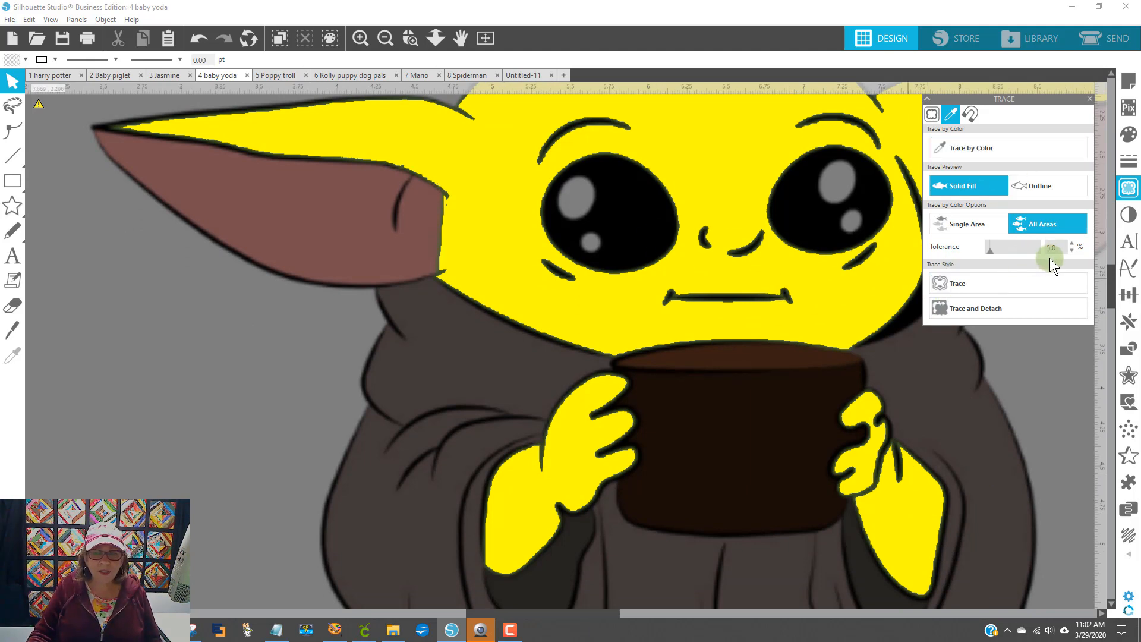
- Raise the all-areas trace tolerance gradually to 35 percent to test it on the finger and ear lines
click(1072, 243)
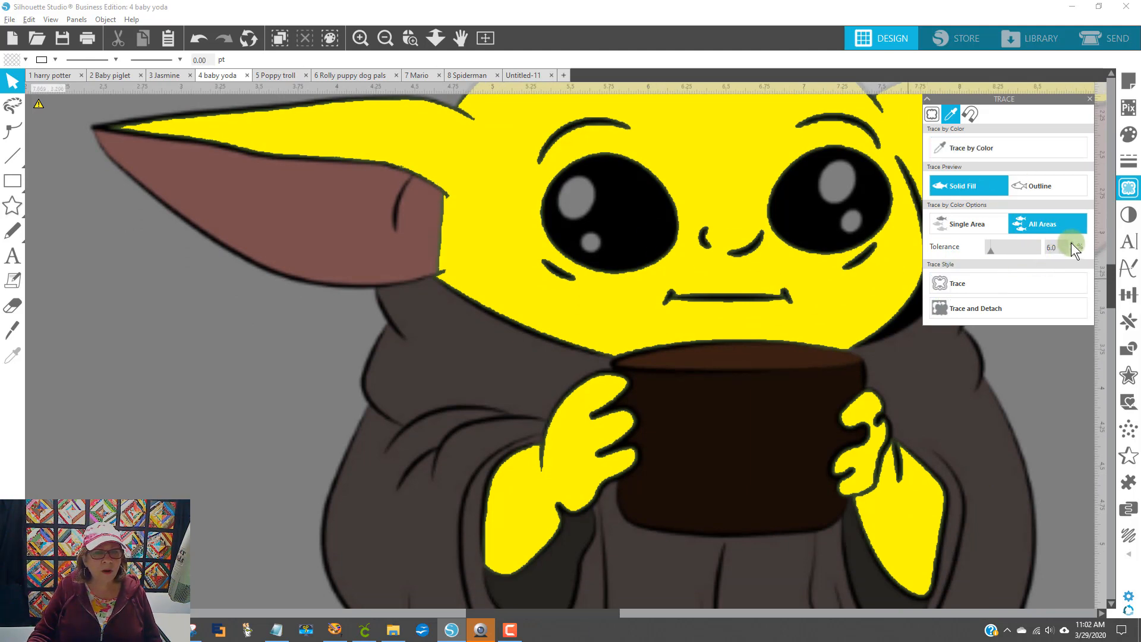
click(1072, 243)
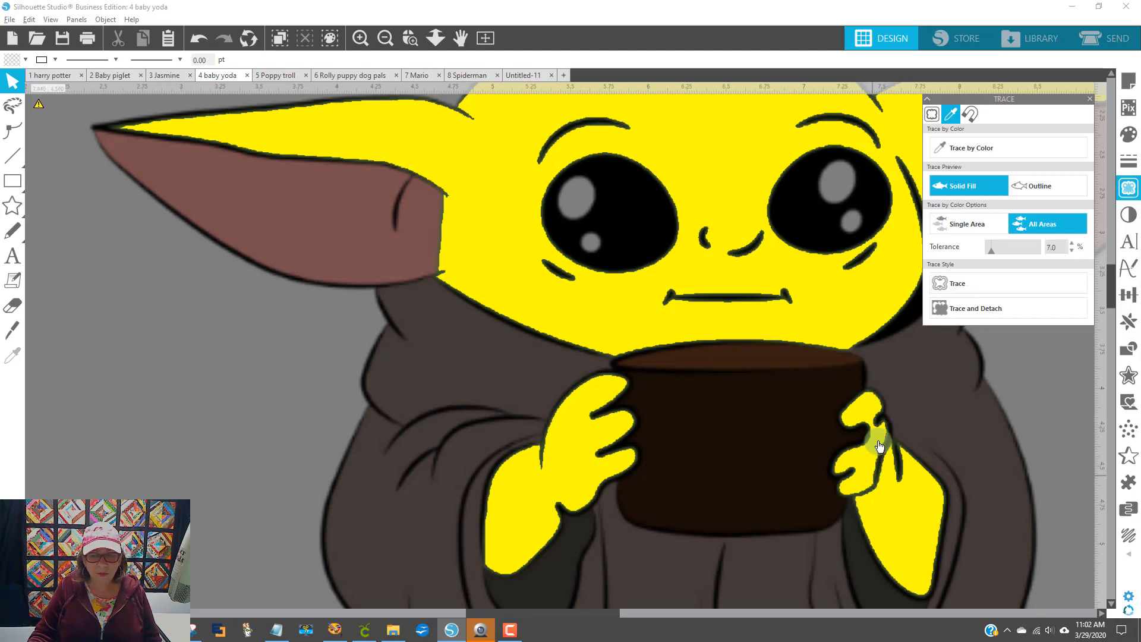
click(1072, 242)
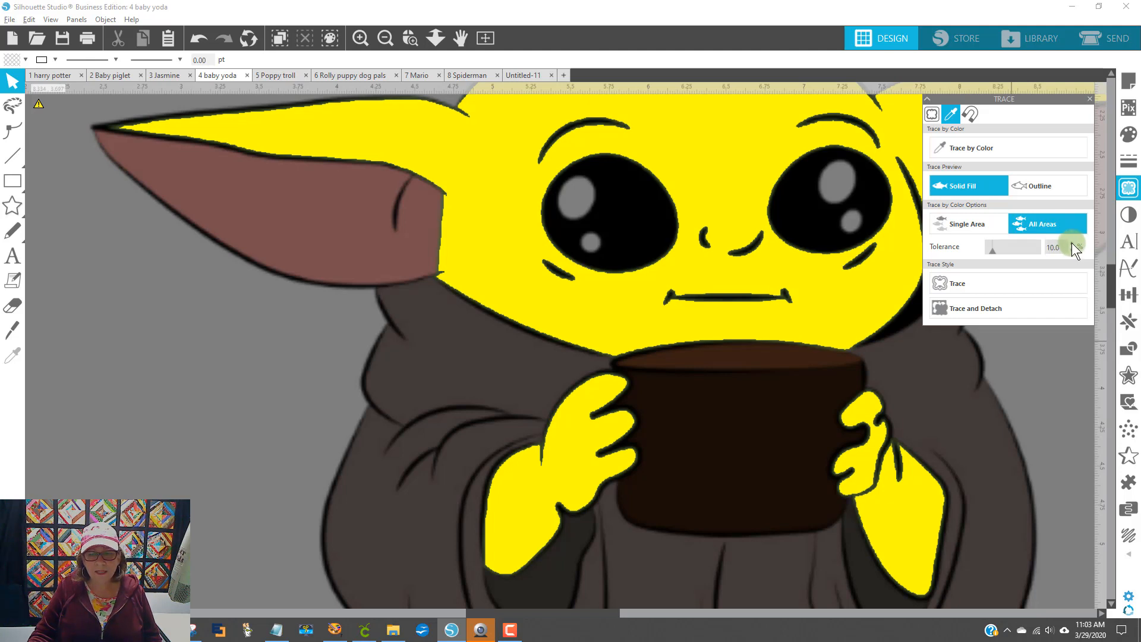
click(1072, 243)
click(1072, 242)
click(1072, 242)
click(1072, 242)
click(1071, 243)
click(1072, 242)
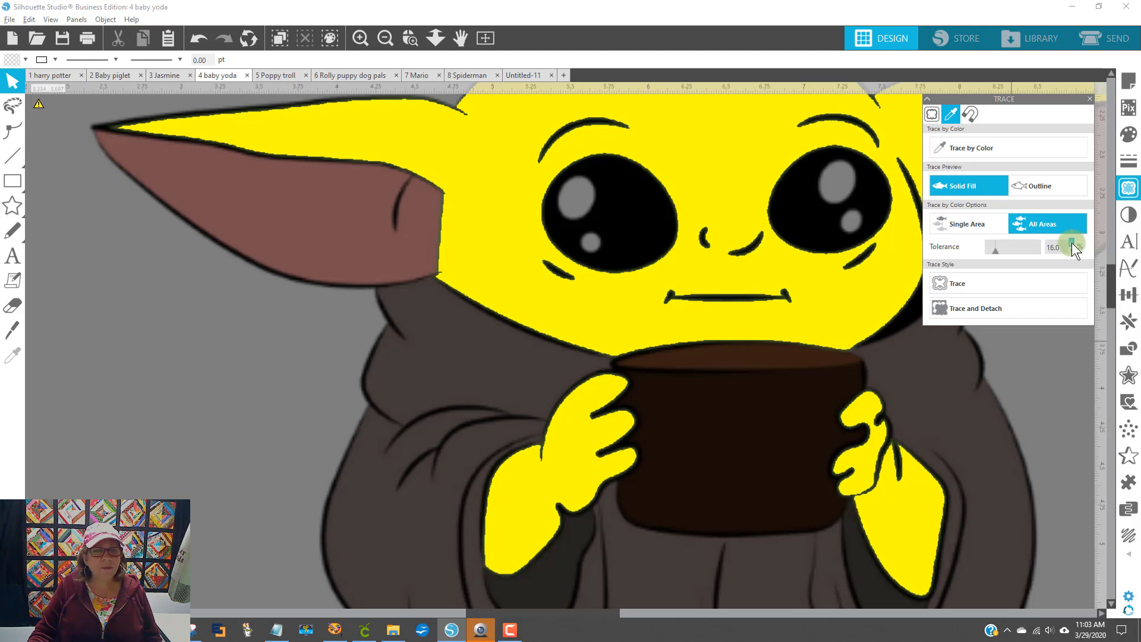
click(1071, 242)
click(1071, 243)
click(1072, 243)
click(1072, 243)
click(1072, 243)
click(1072, 243)
click(1072, 243)
click(1072, 243)
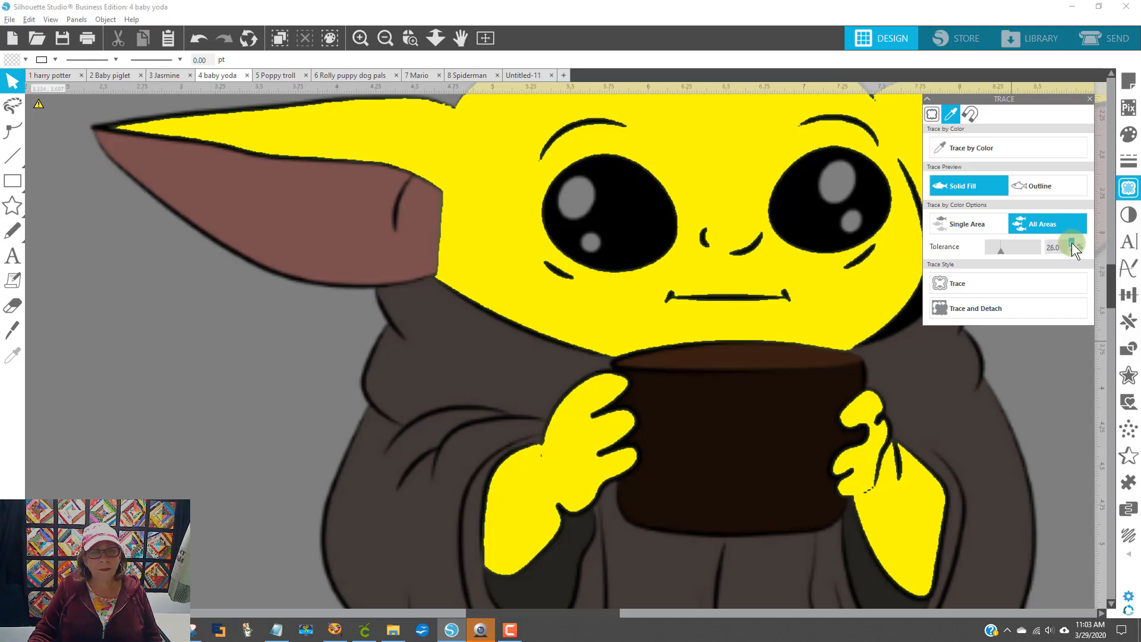
click(1072, 242)
click(1071, 242)
click(1072, 243)
click(1072, 243)
click(1072, 243)
click(1072, 242)
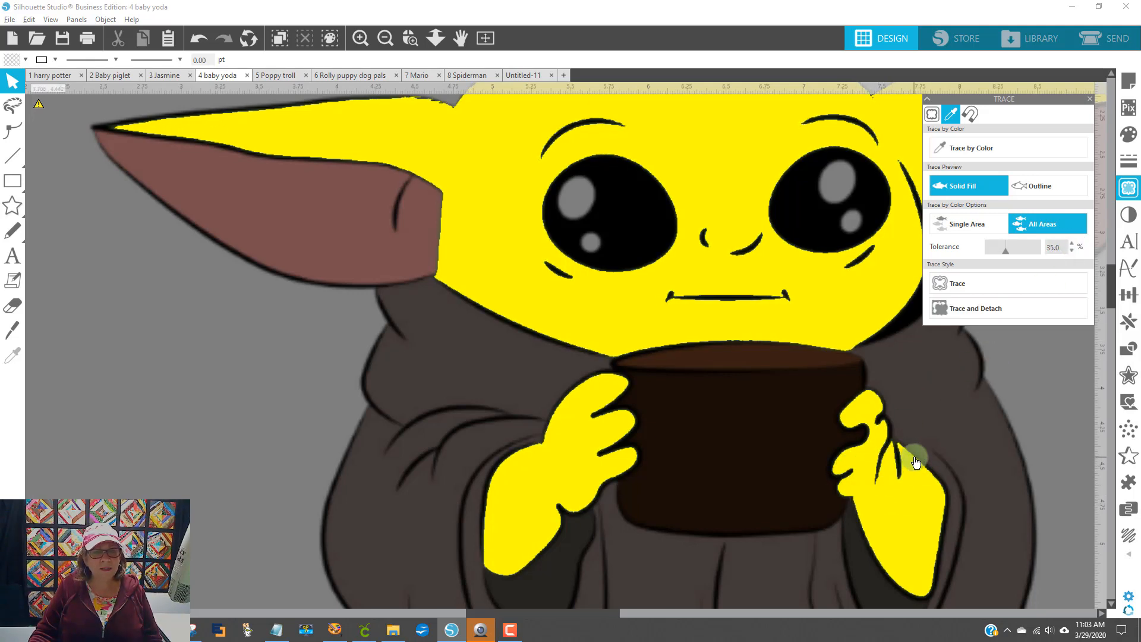
- Set the all-areas trace tolerance to 13 percent and check the preview over the whole head and hands
click(1071, 249)
click(1071, 248)
click(1071, 249)
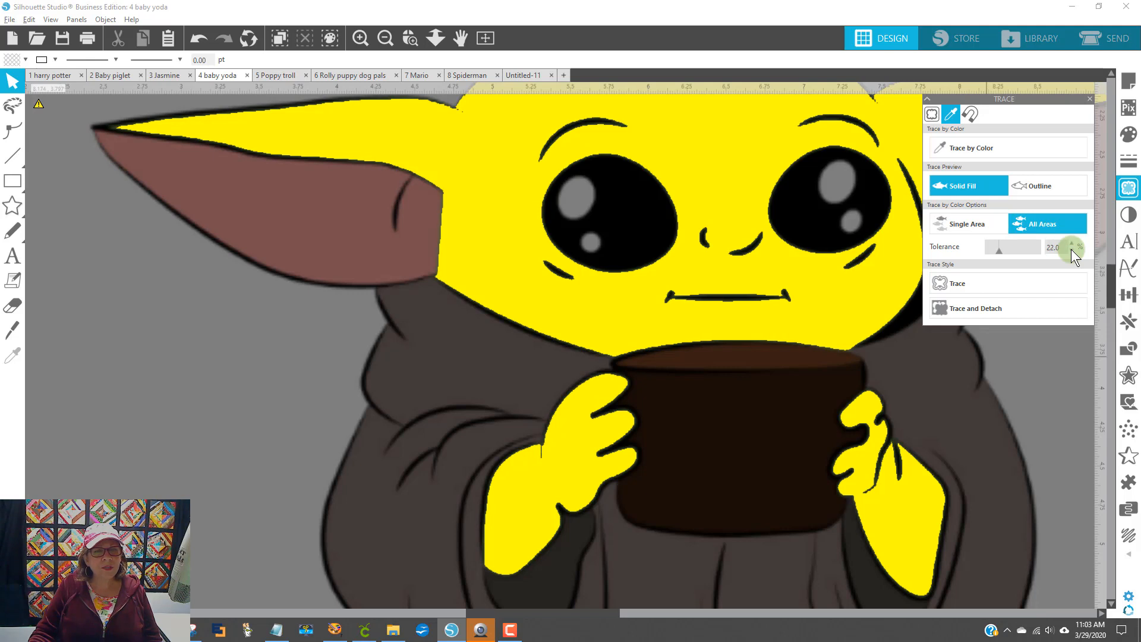
click(1072, 249)
click(1071, 248)
click(1071, 248)
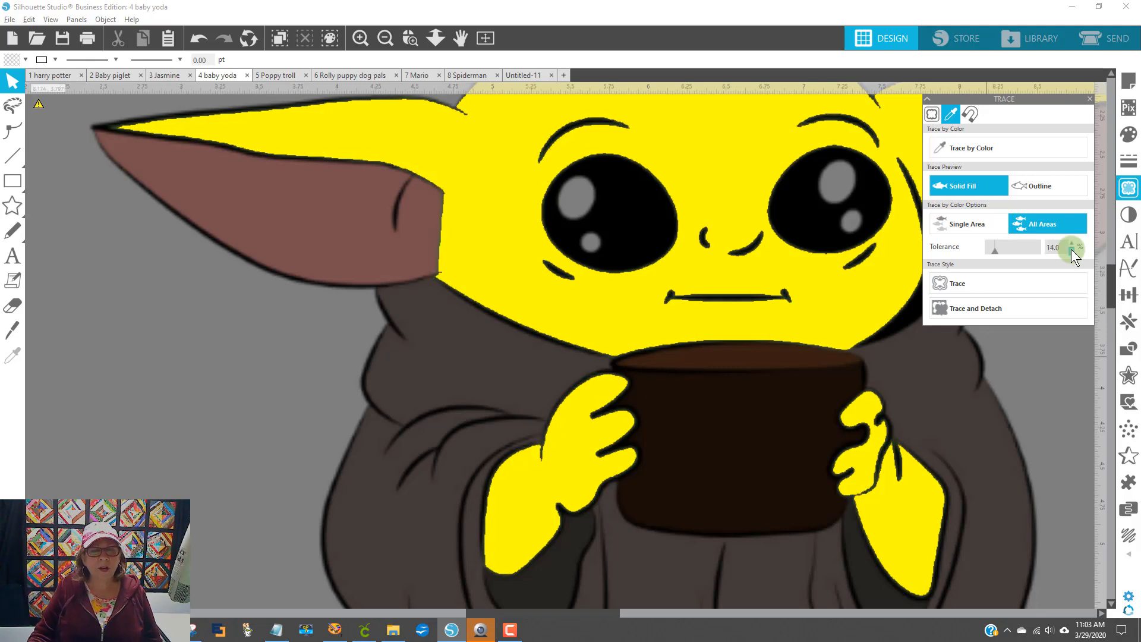
click(1071, 248)
click(1071, 248)
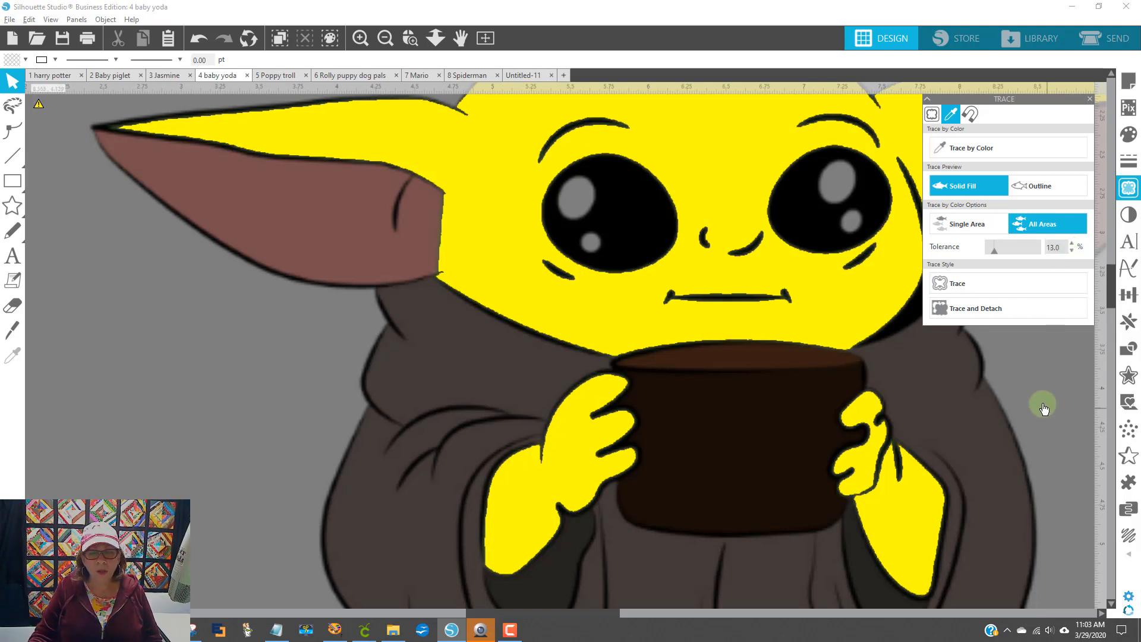
scroll(1038, 406, up, 1)
scroll(1037, 407, up, 4)
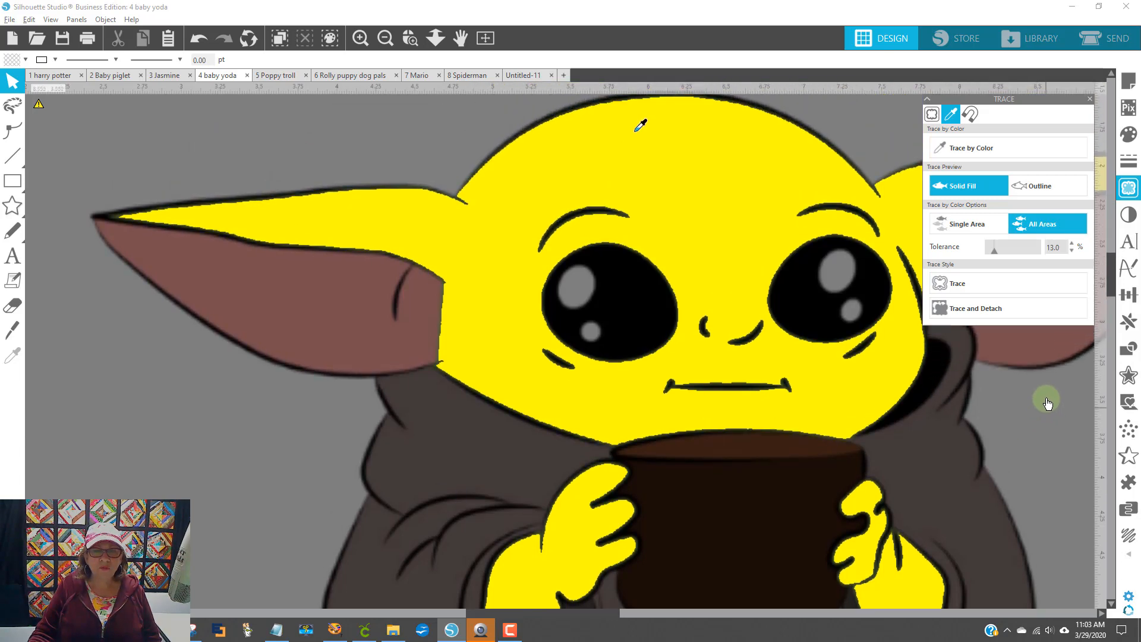
click(377, 41)
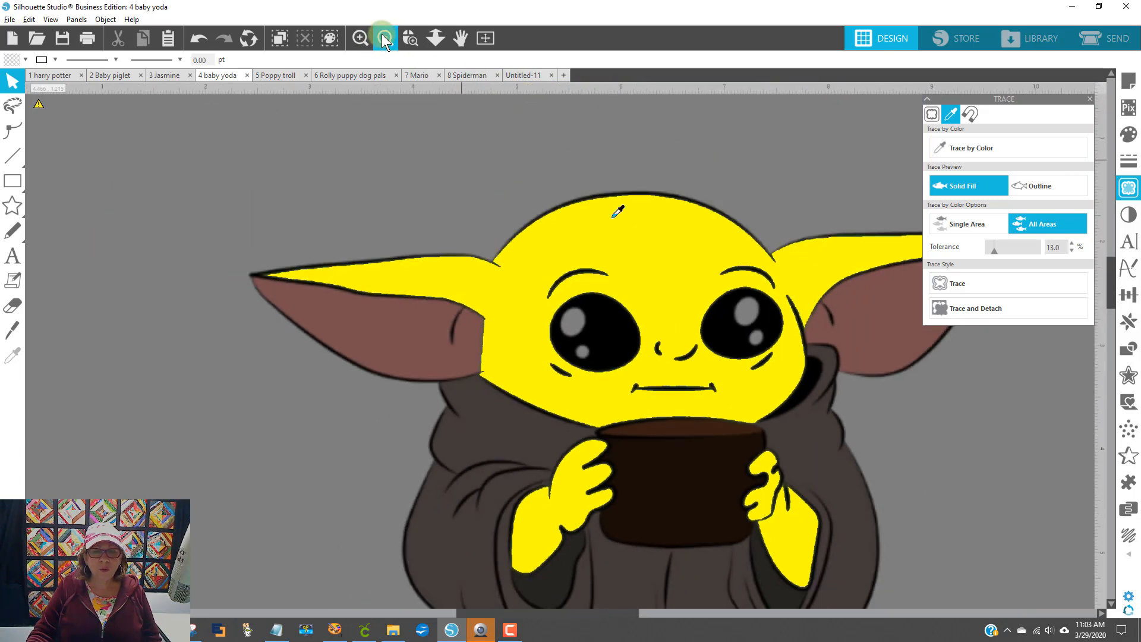
- Trace all the matching green areas of the head, ears and hands and close the trace settings
click(1004, 282)
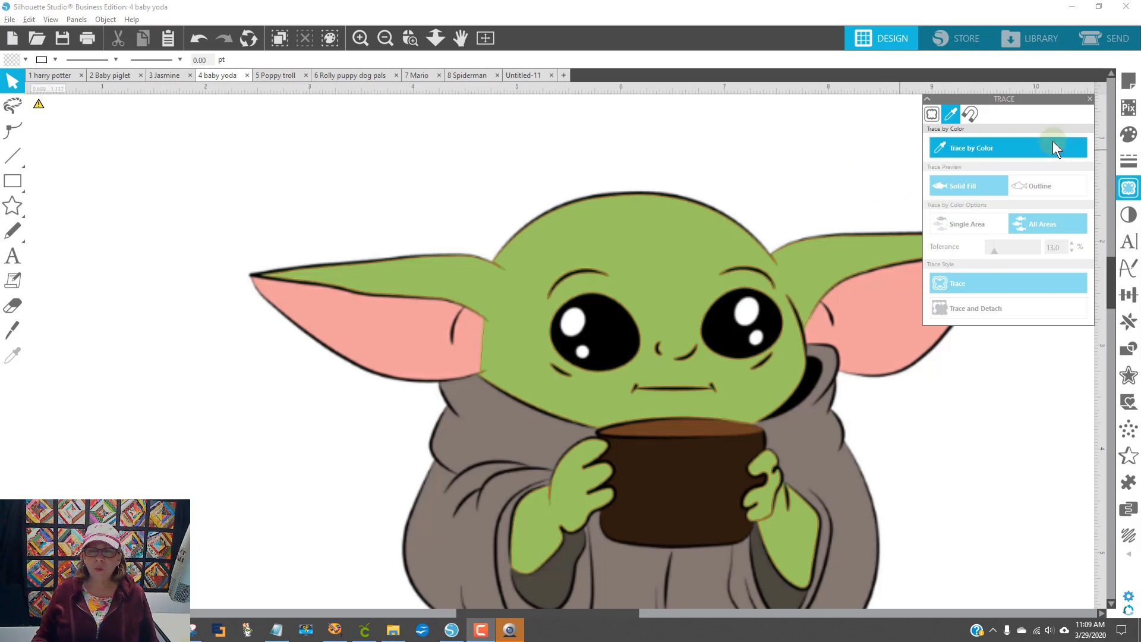
click(1090, 98)
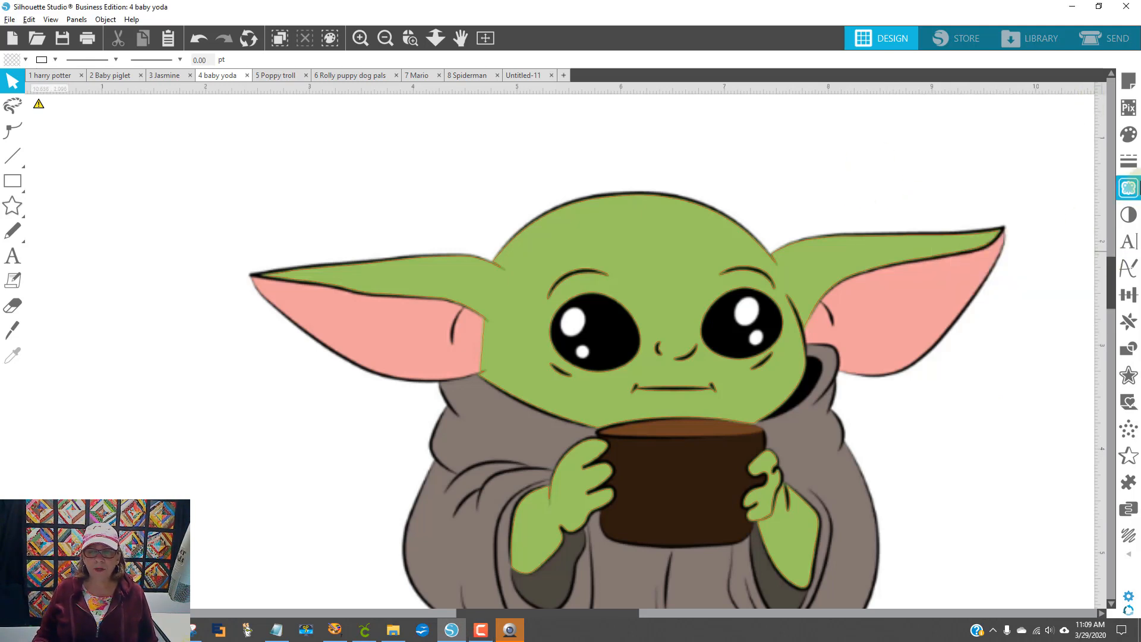
- Start a new trace by color on the pink inner area of the ear on the picture's left side
click(1131, 197)
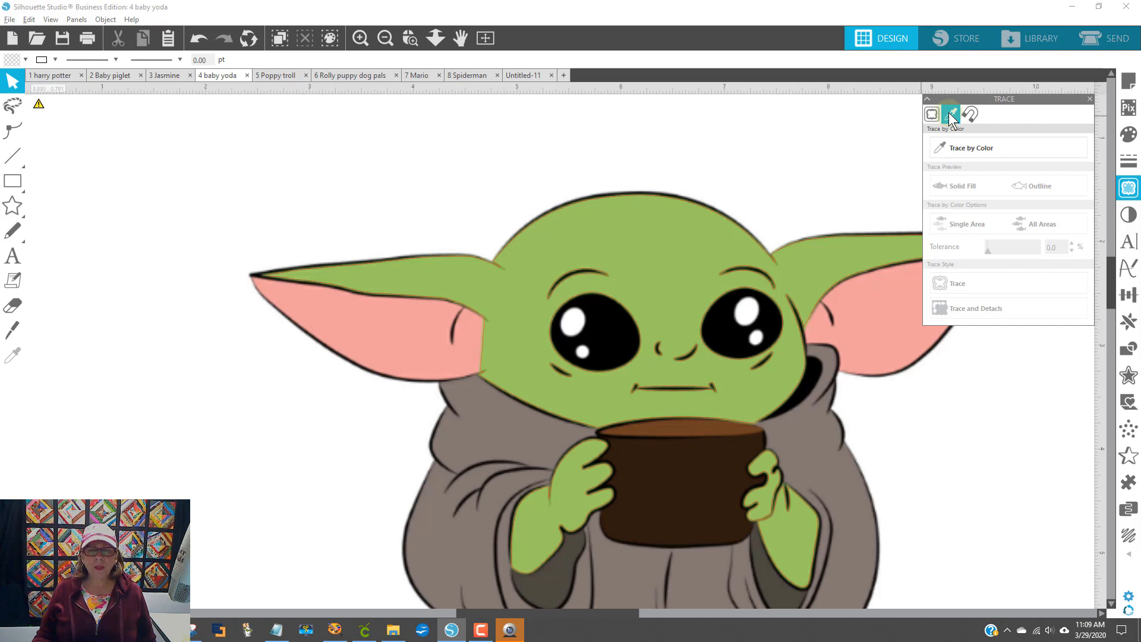
click(1070, 152)
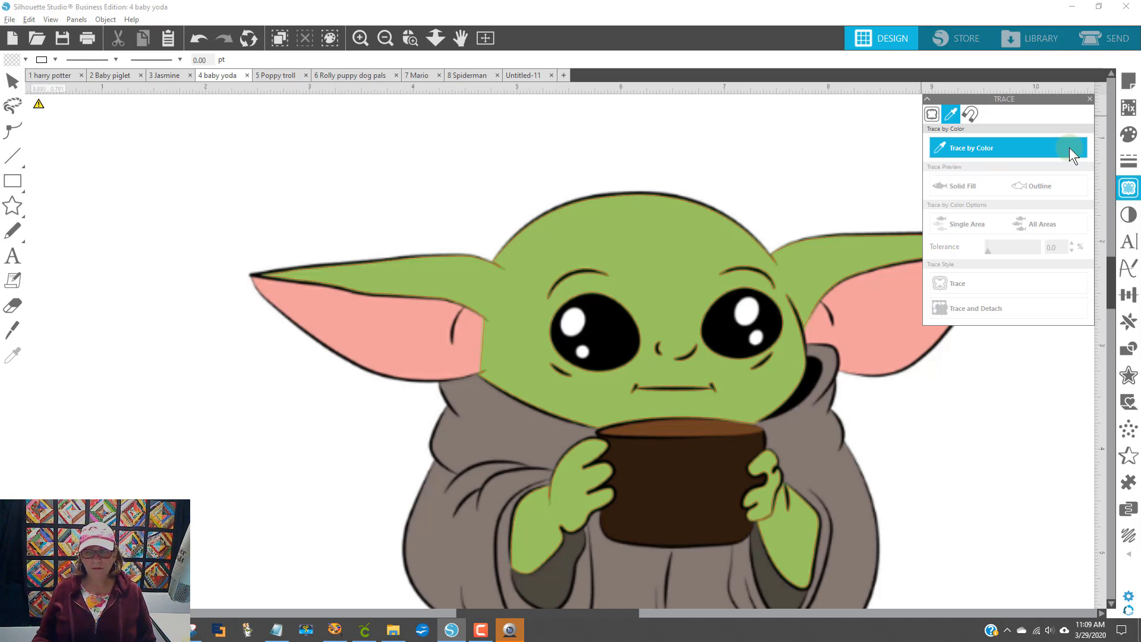
click(368, 316)
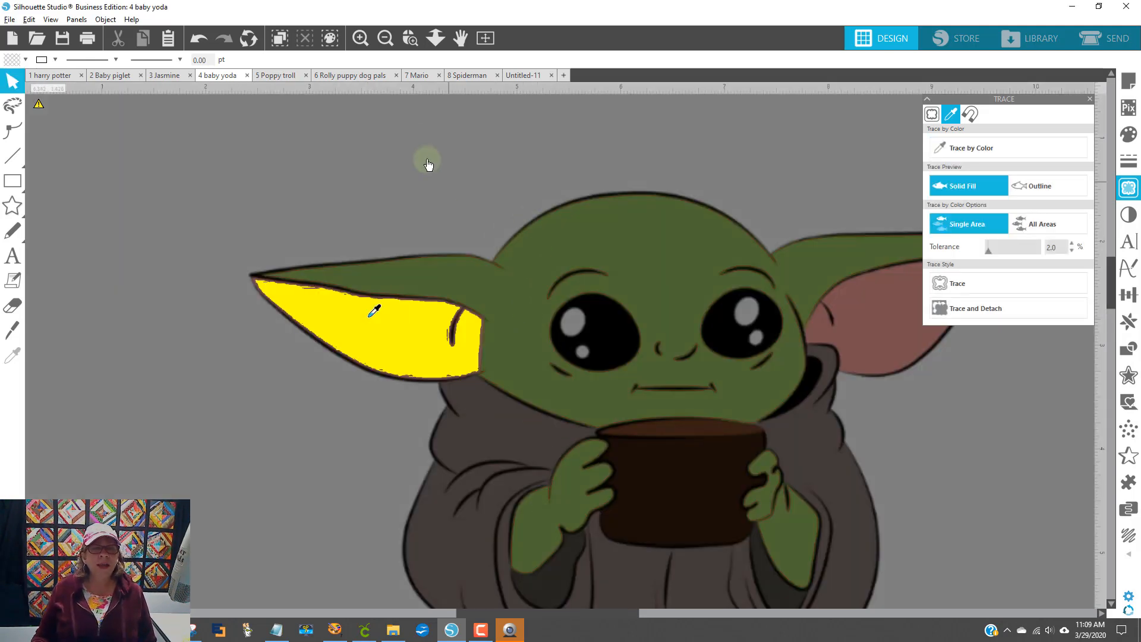
- Set the single-area trace tolerance for the pink inner ear to 17 percent, checking its edges and tip up close
click(402, 41)
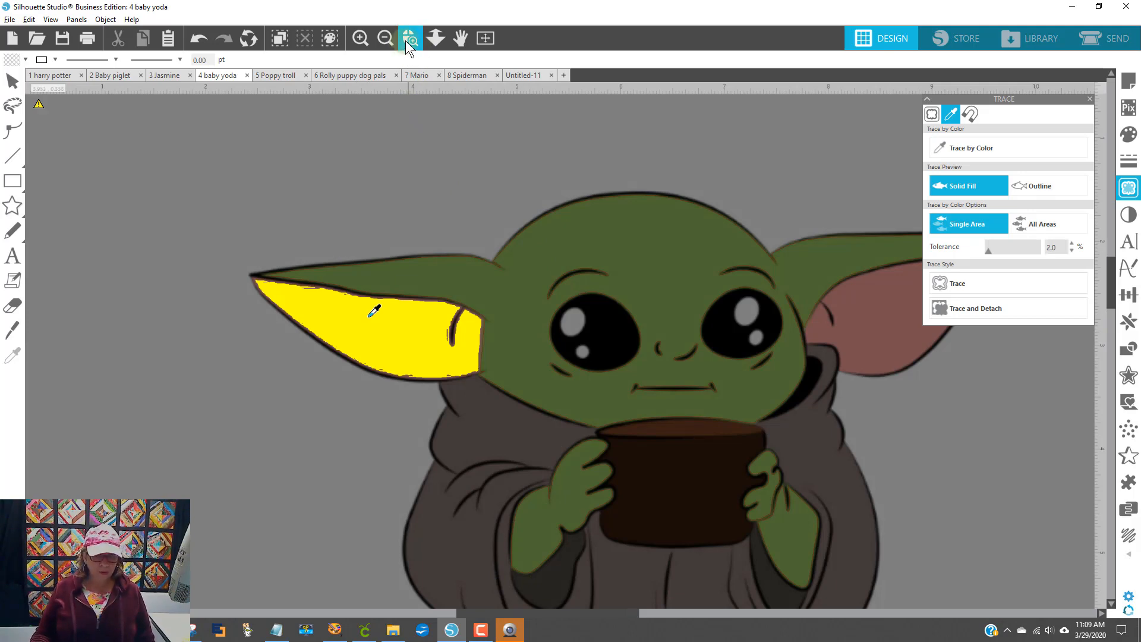
drag(232, 228, 563, 399)
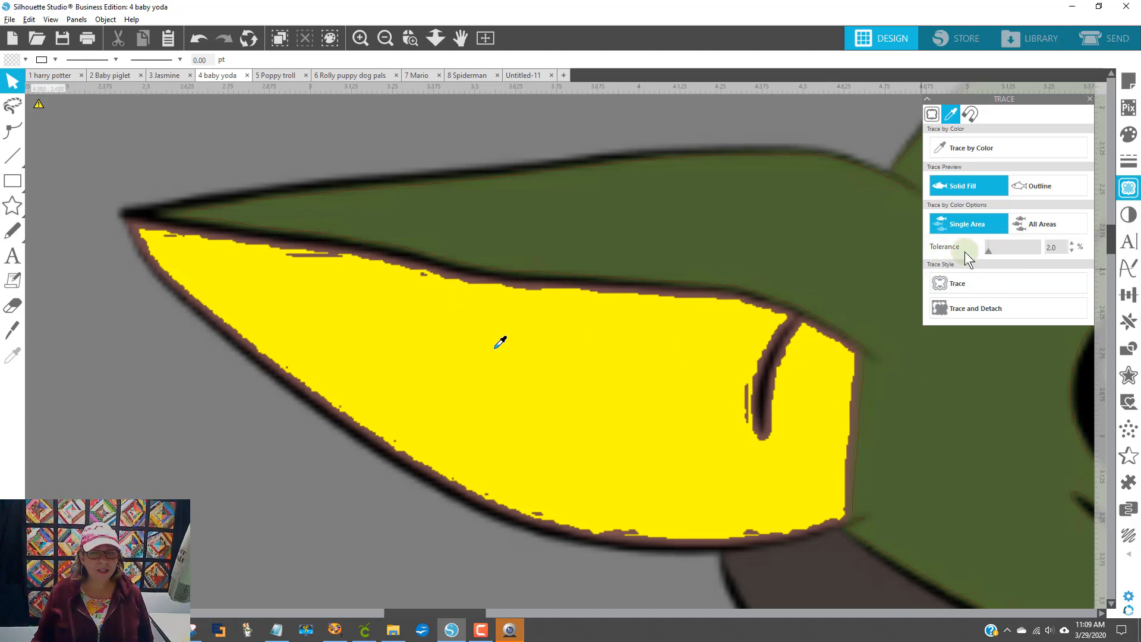
click(1073, 243)
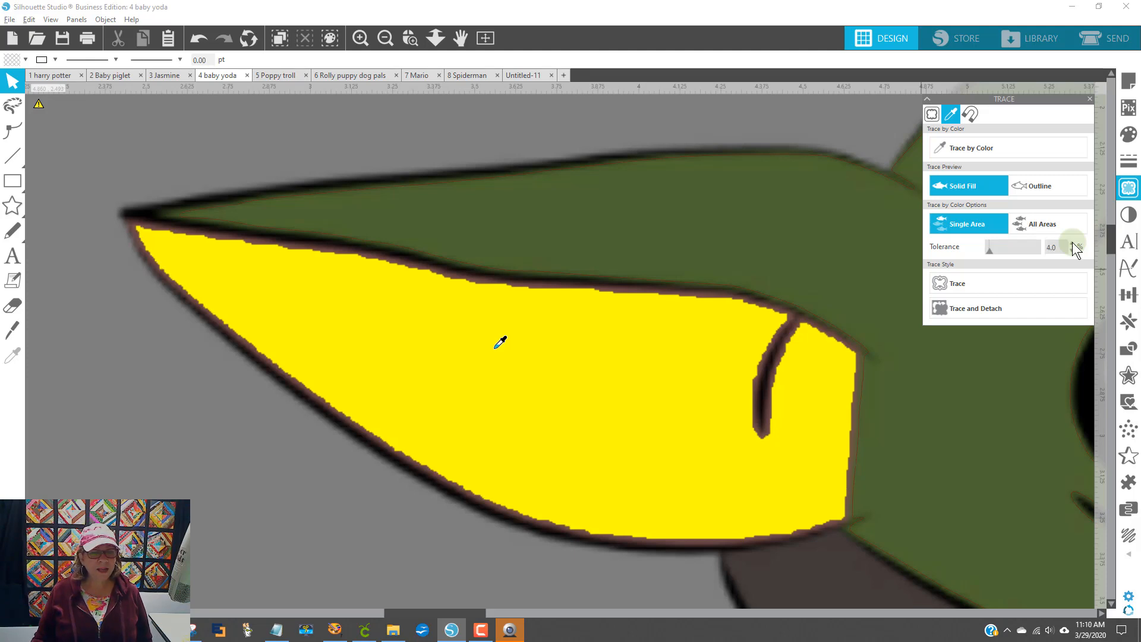
click(1075, 245)
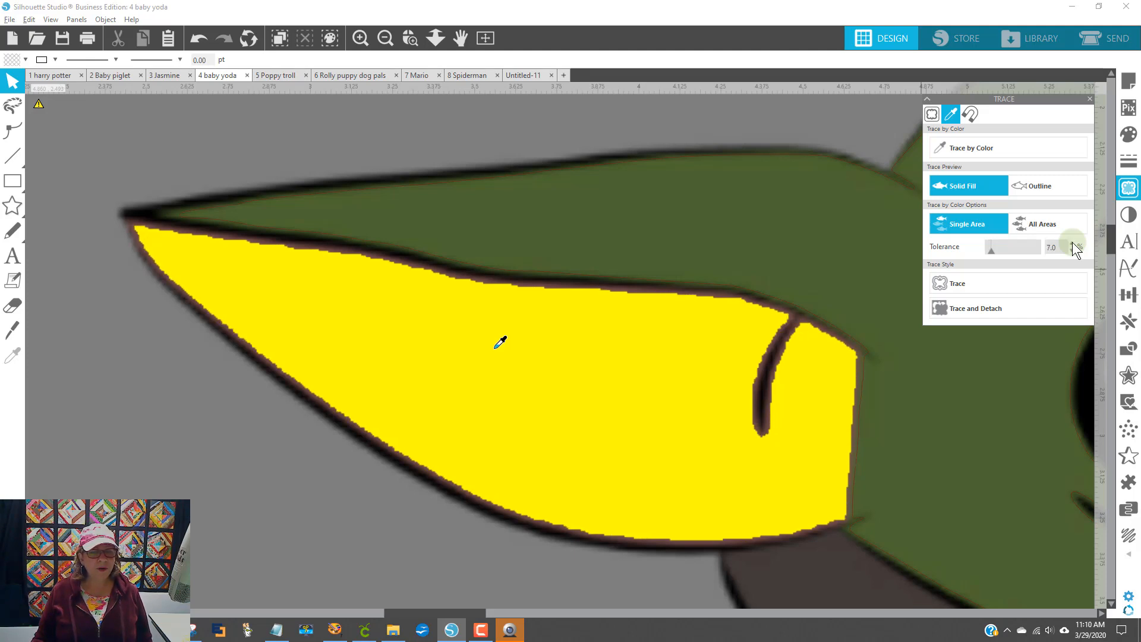
click(1075, 245)
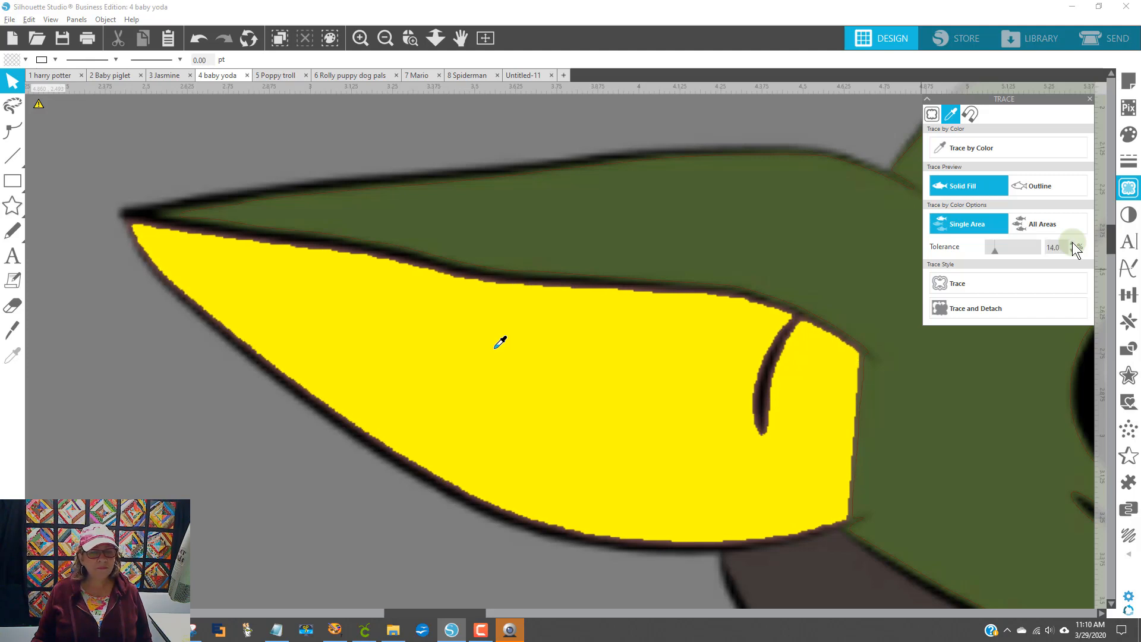
click(1073, 243)
click(1072, 243)
click(1073, 243)
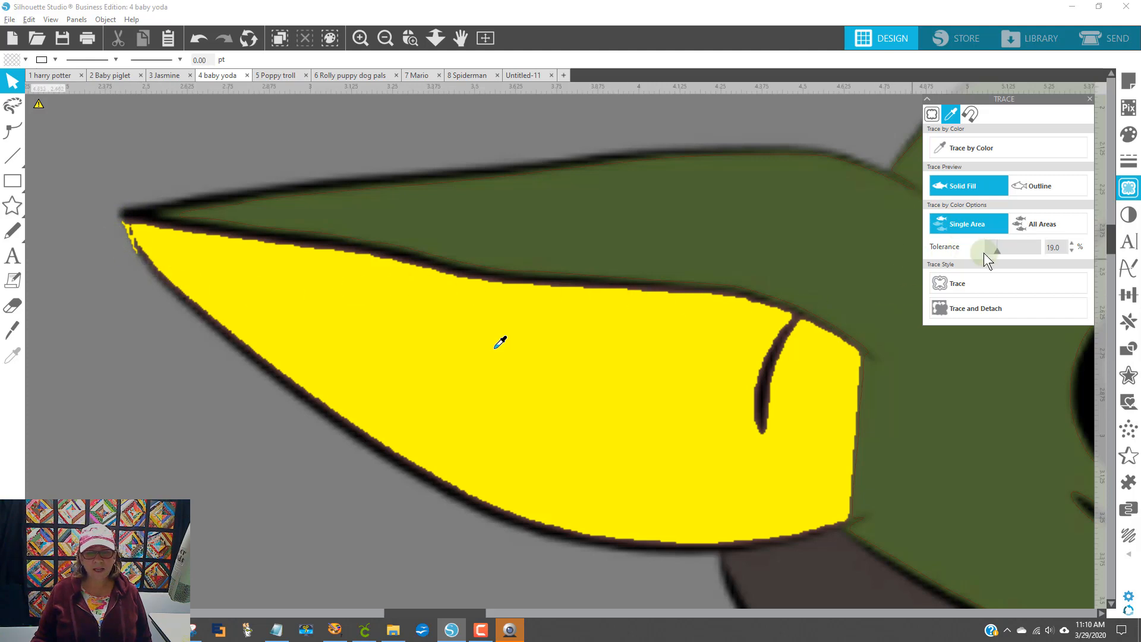
click(1072, 251)
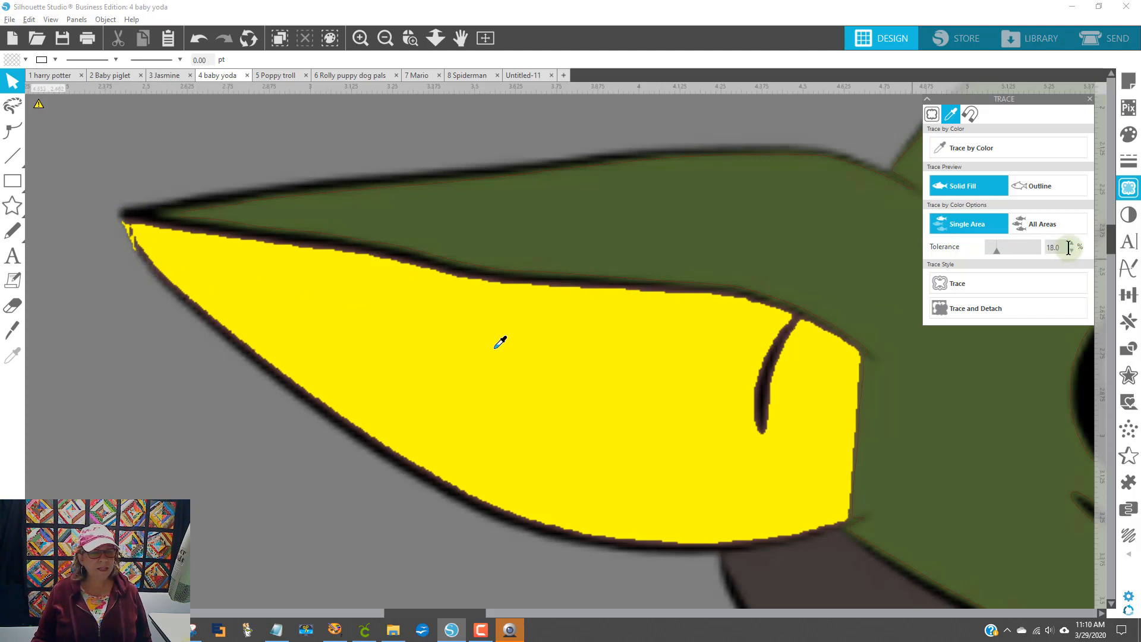
click(1072, 250)
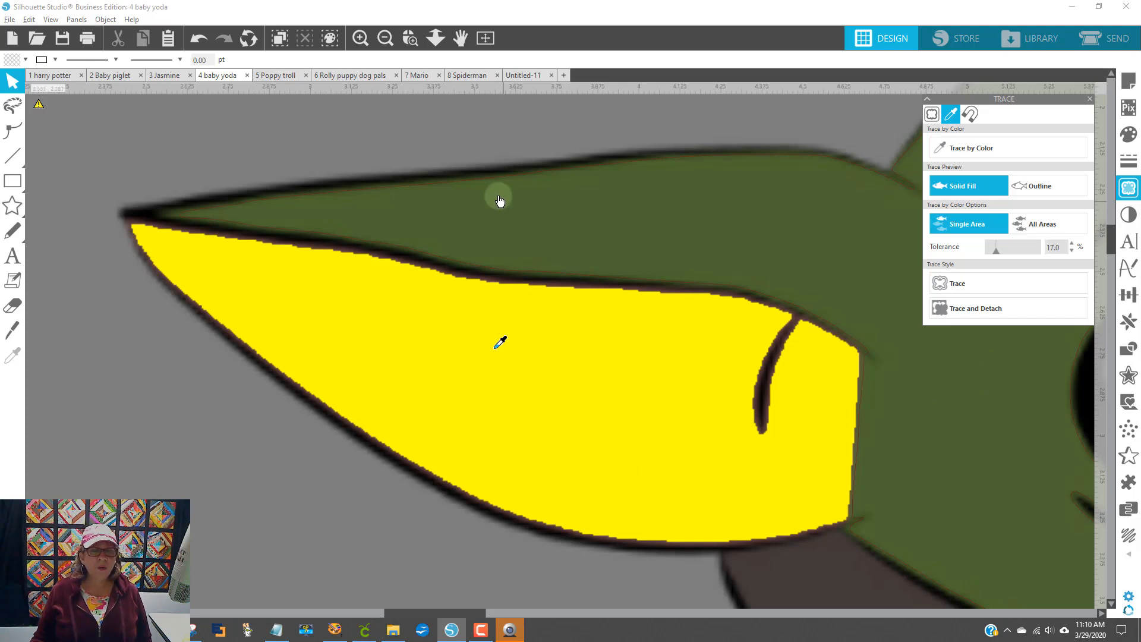
- Extend the pink color selection to all areas so both inner ears are included, and trace them
click(384, 39)
click(384, 39)
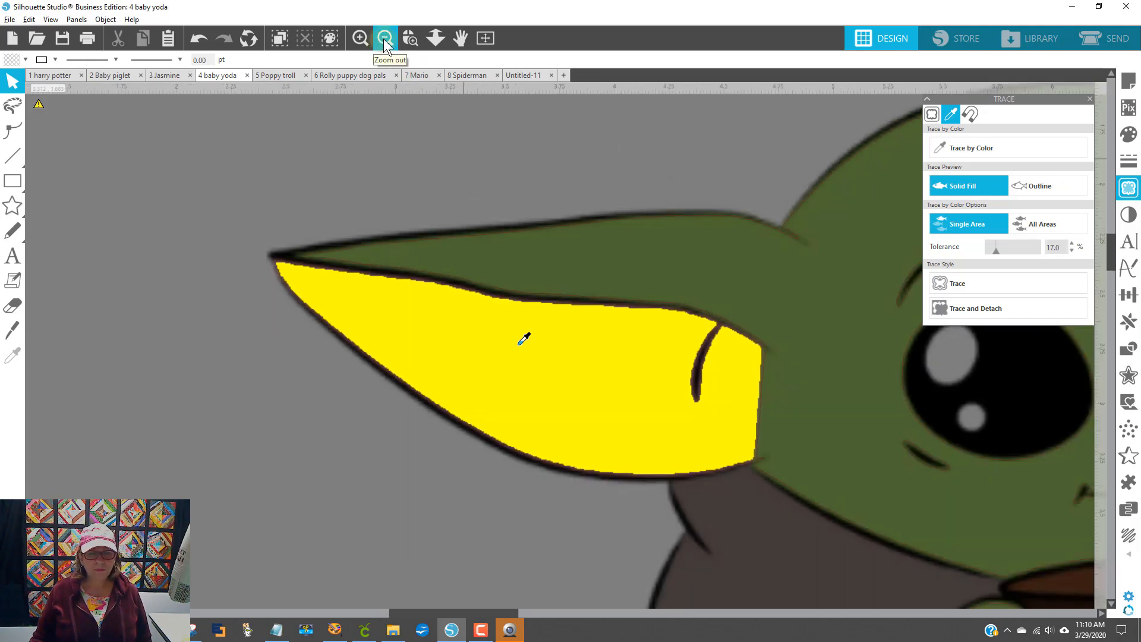
click(384, 39)
click(384, 39)
click(384, 39)
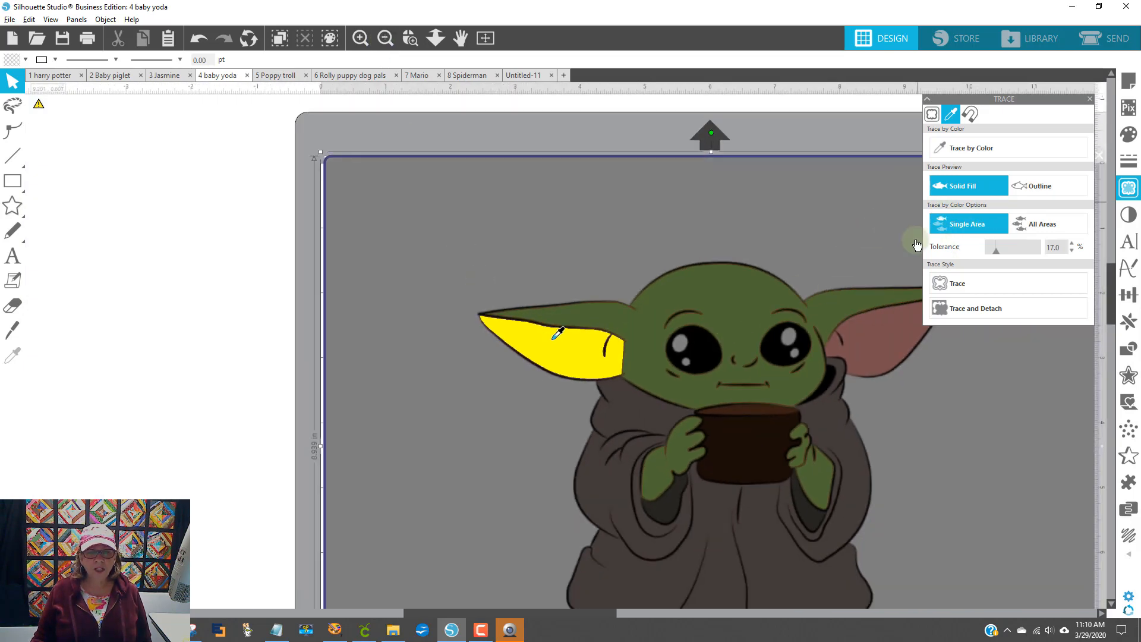
click(1033, 223)
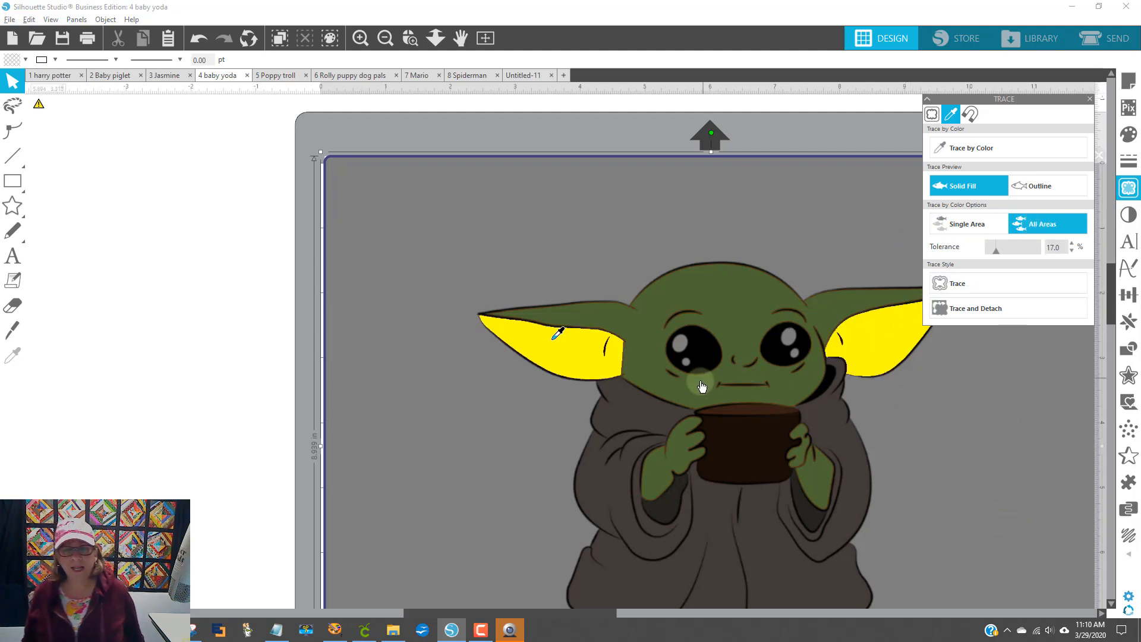
click(1007, 283)
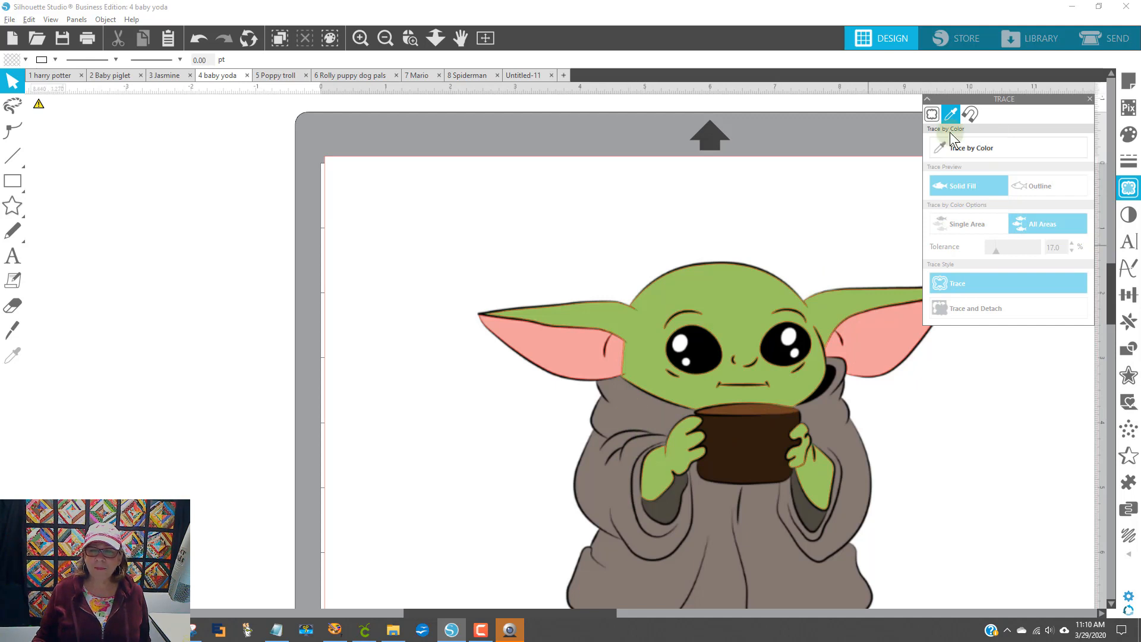
- Start a new trace by color on the gray robe and extend it to all matching areas
click(1033, 147)
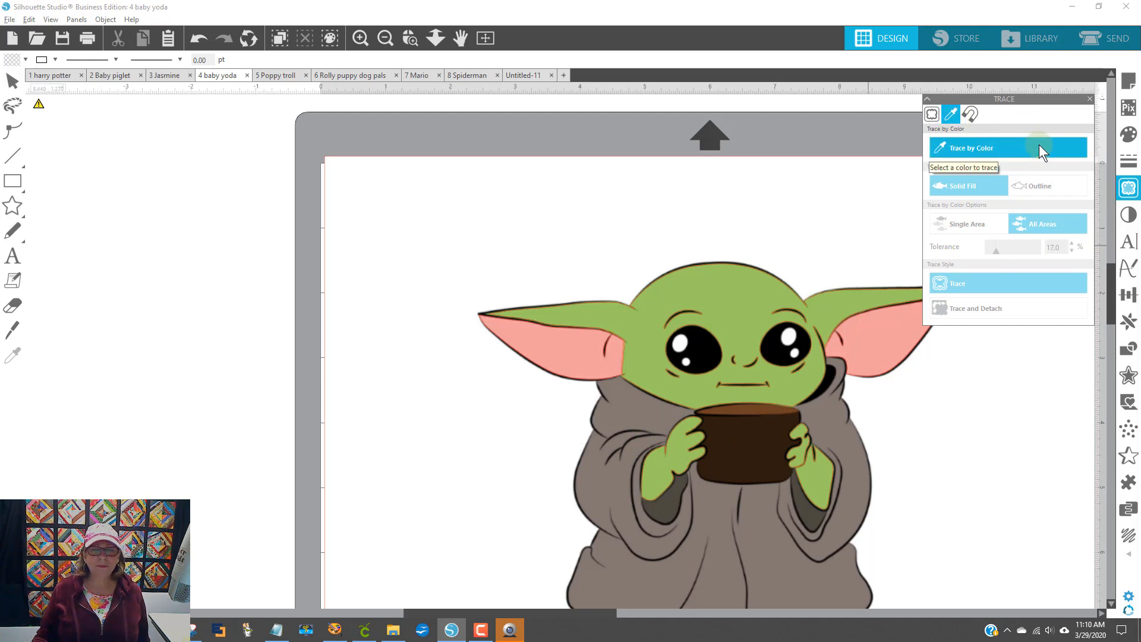
click(641, 409)
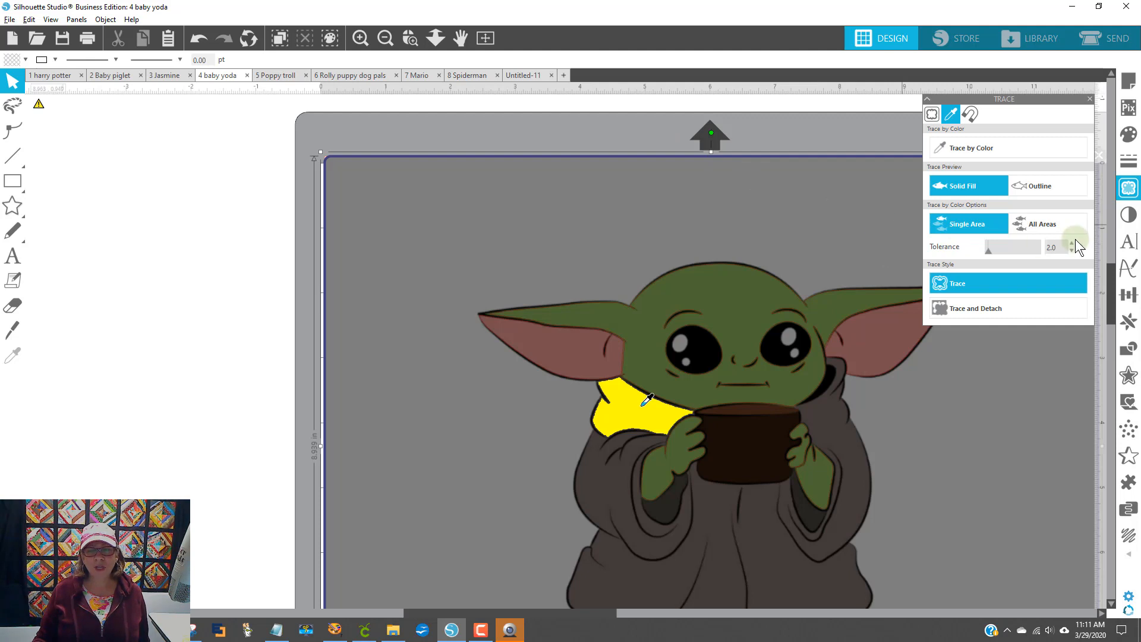
click(1052, 224)
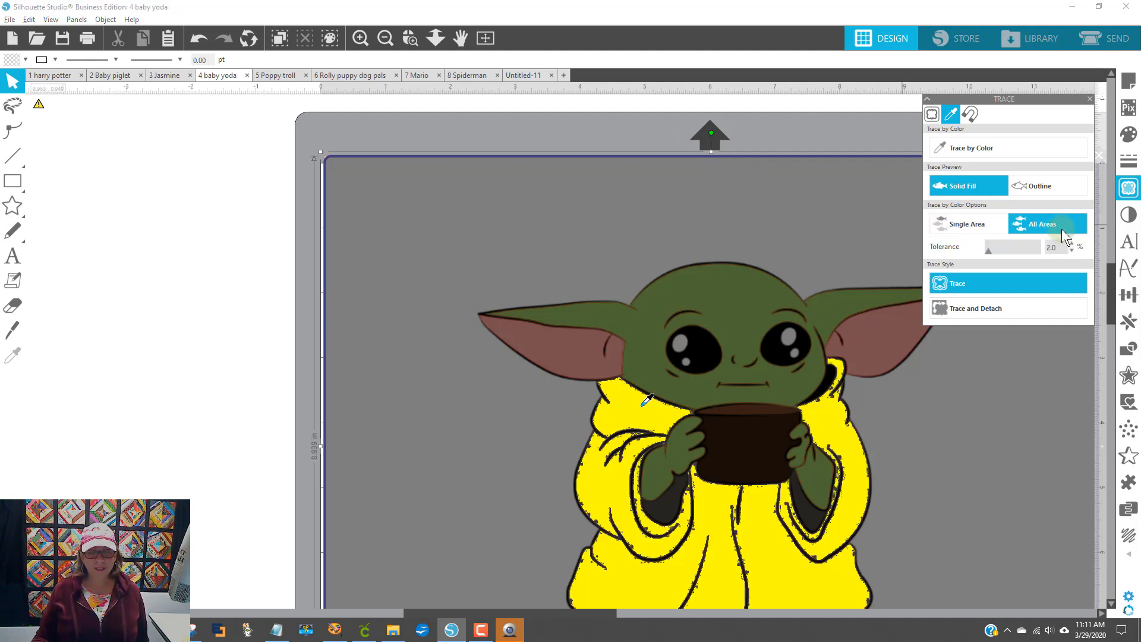
- Set the robe's trace tolerance to 4 percent, check the preview down to the hem, and trace all gray areas
scroll(1007, 437, down, 3)
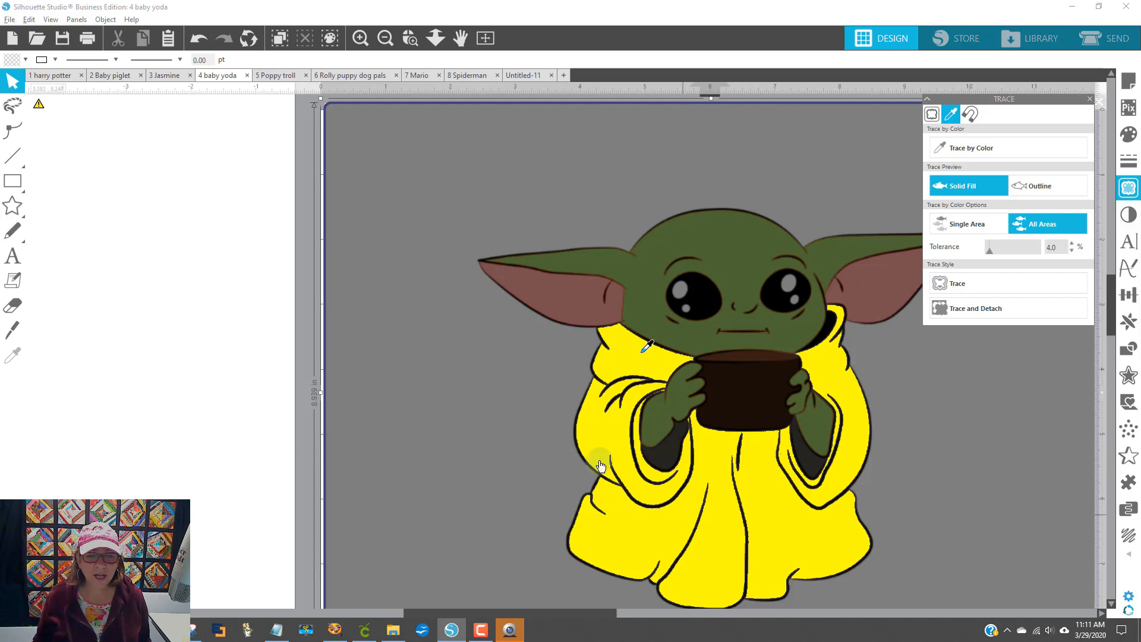
click(411, 37)
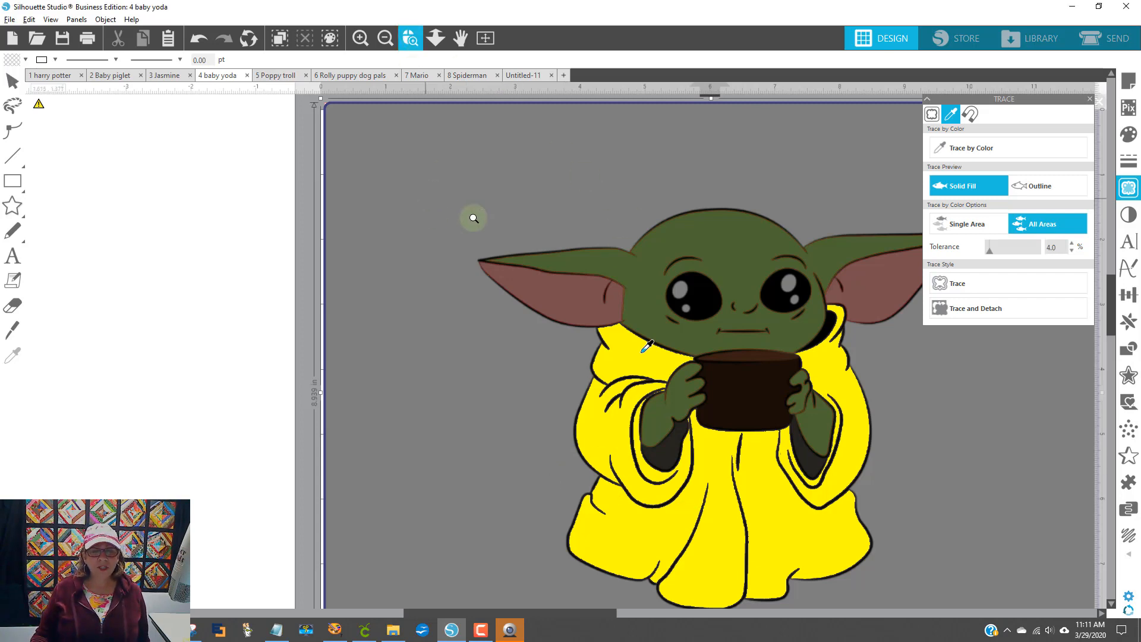
drag(471, 217, 922, 573)
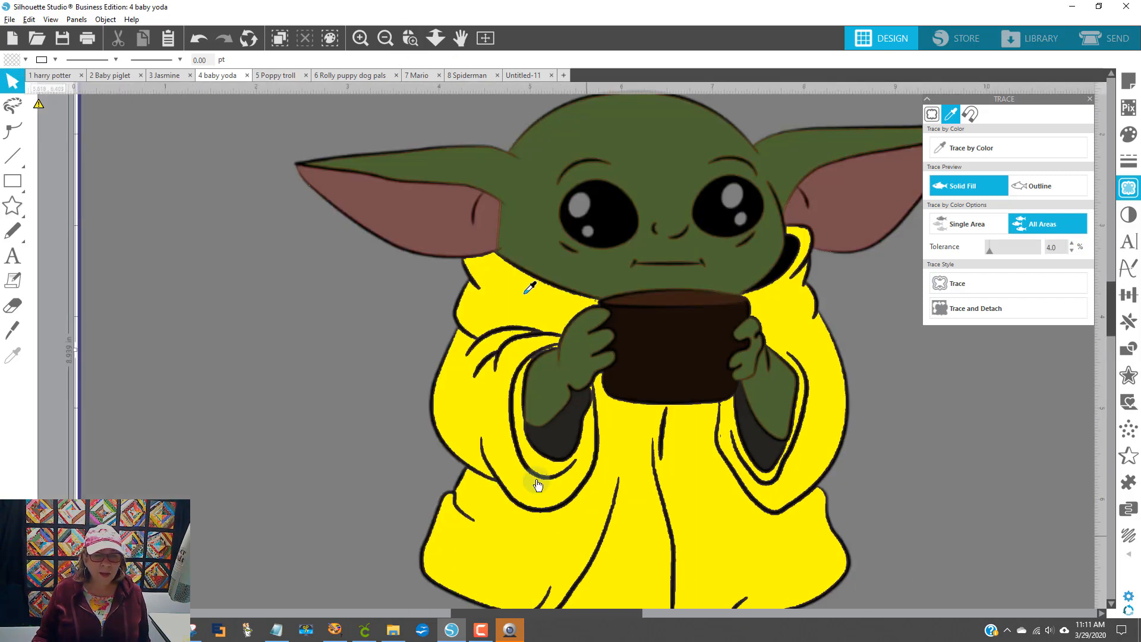
scroll(906, 576, down, 3)
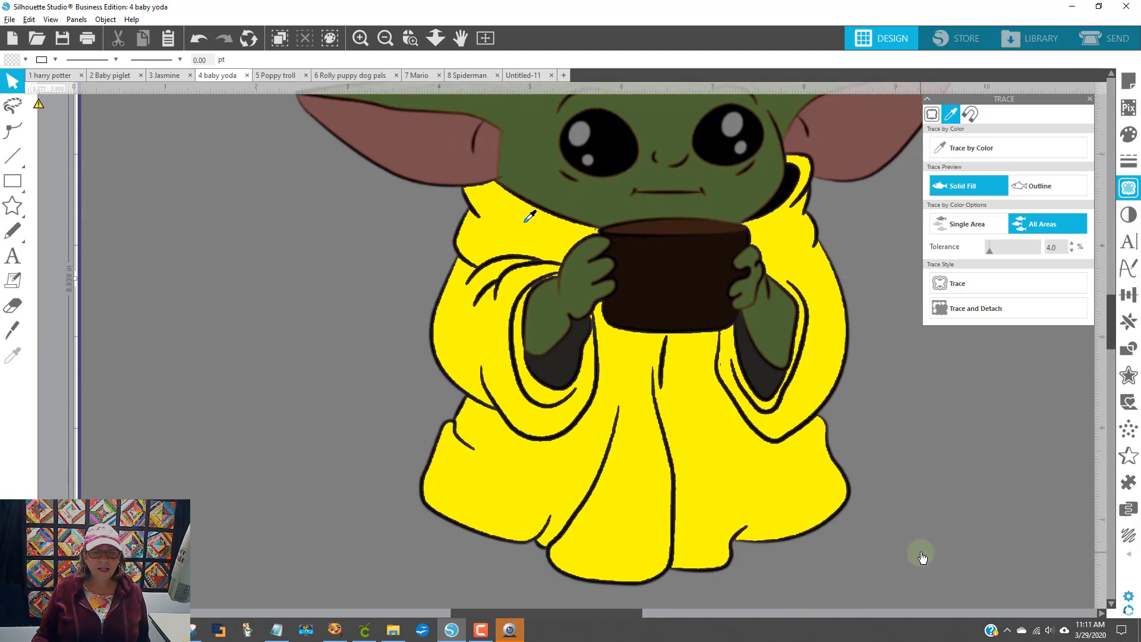
scroll(924, 553, up, 4)
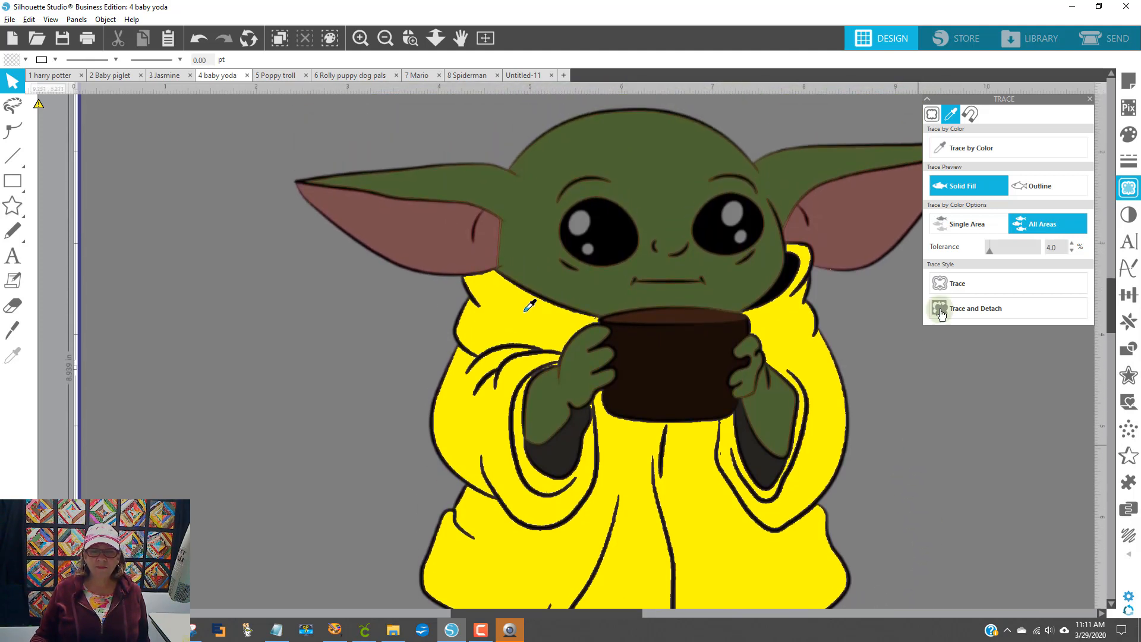
click(954, 284)
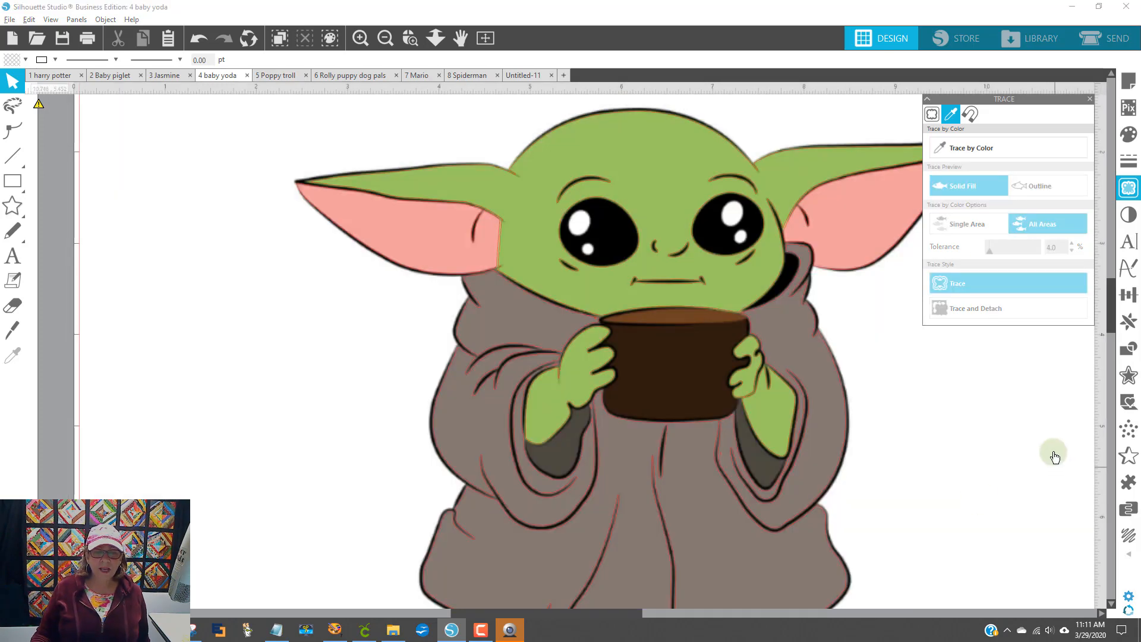
- Start a new trace by color on the dark brown front of the cup
scroll(1053, 453, down, 1)
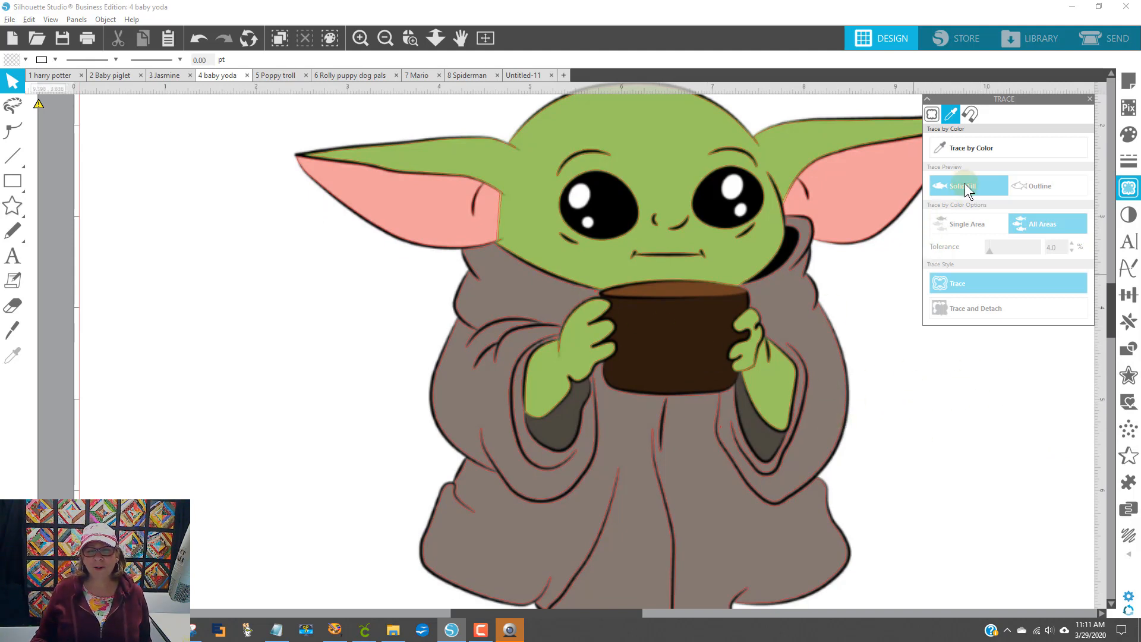
click(978, 148)
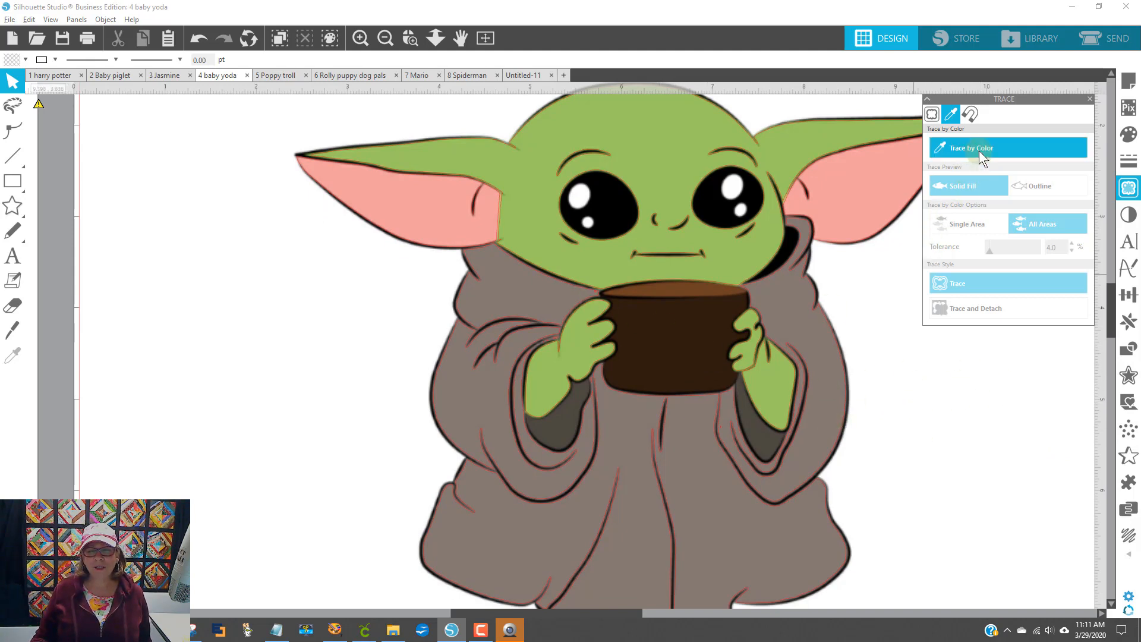
click(698, 343)
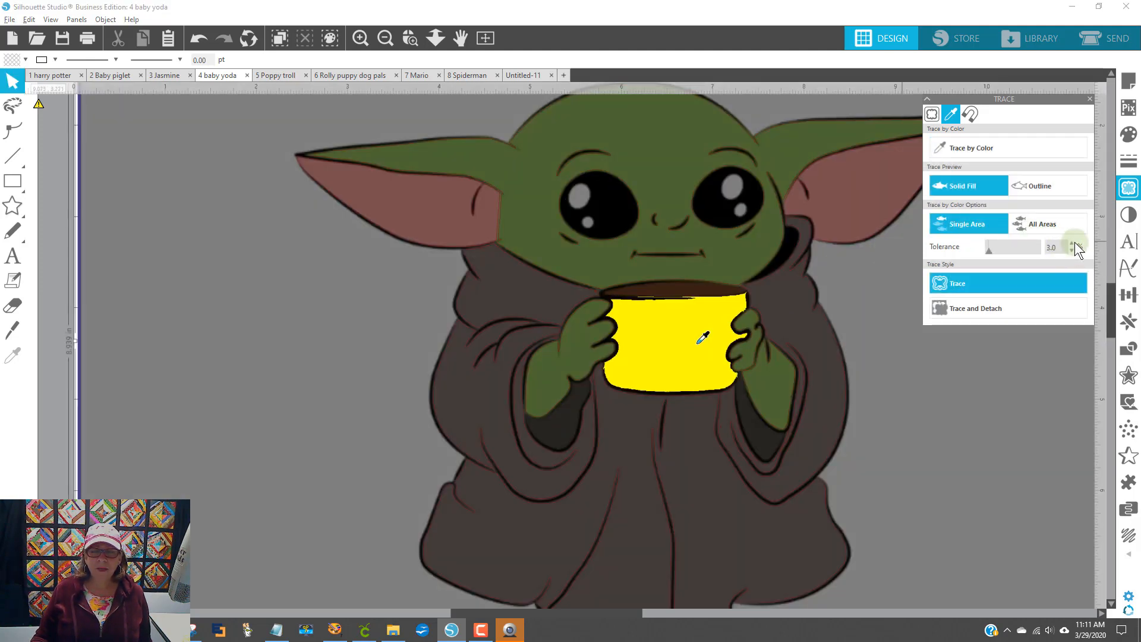
- Raise the cup's single-area trace tolerance gradually to 13 percent to test it on the rim and fingers
click(1075, 243)
click(1075, 241)
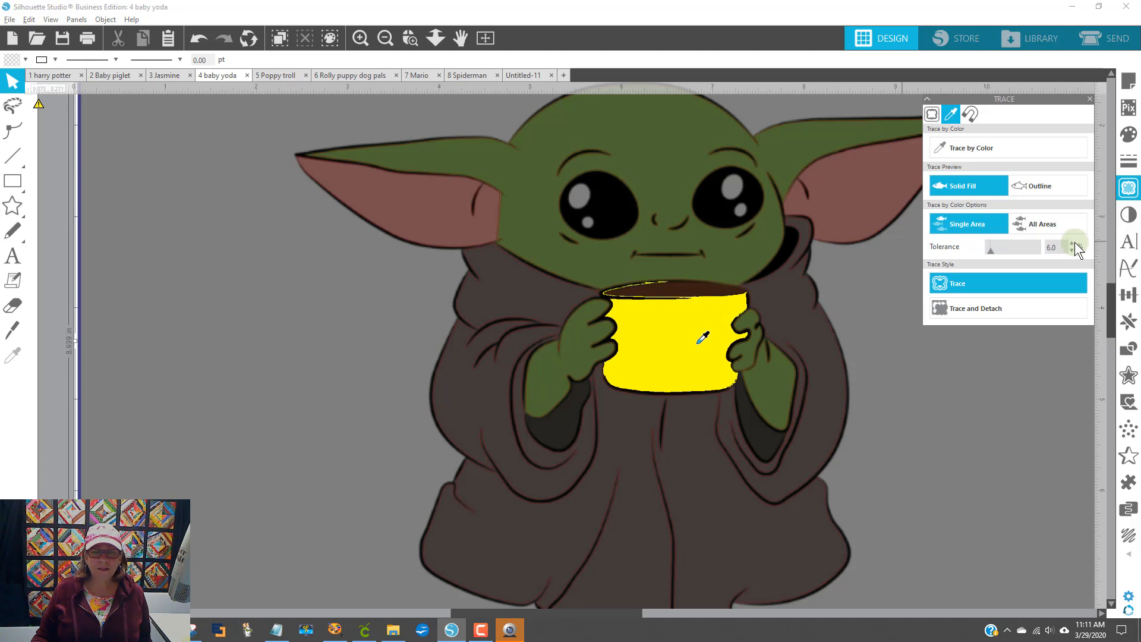
click(1075, 242)
click(1072, 244)
click(1072, 243)
click(1072, 243)
click(1072, 243)
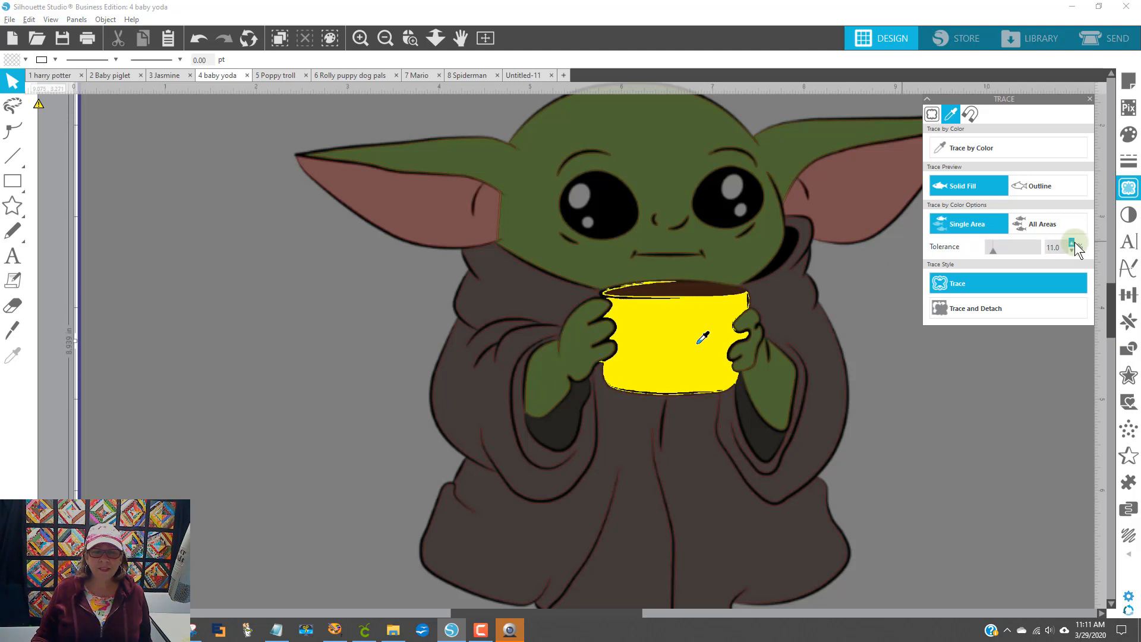
click(1072, 243)
click(1072, 244)
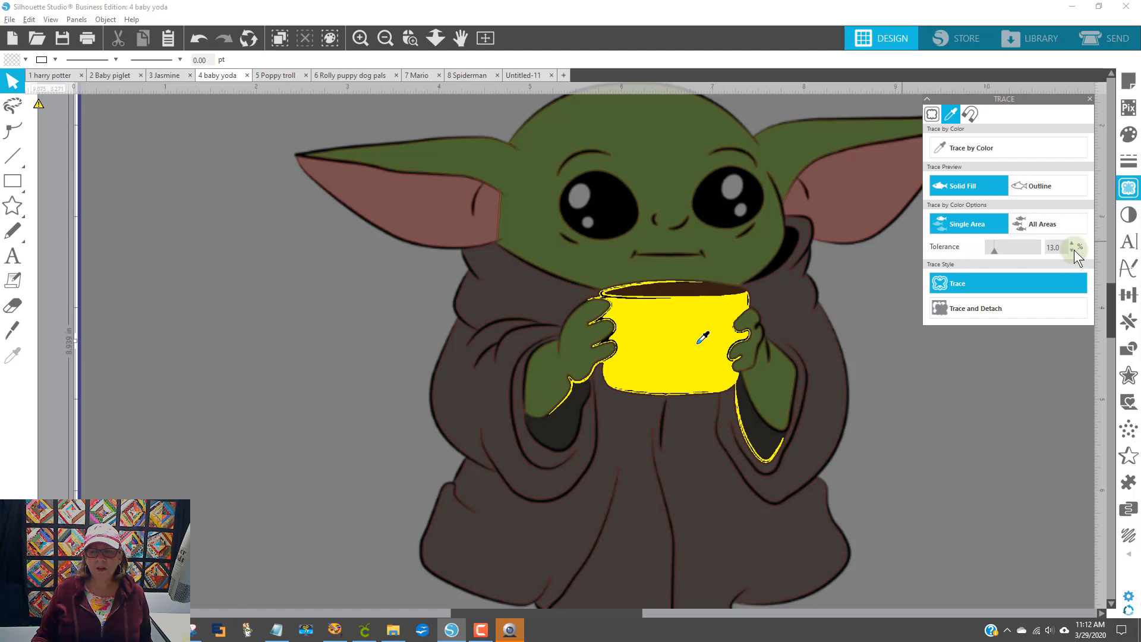
- Lower the cup's single-area trace tolerance to 2 percent
click(1074, 249)
click(1074, 250)
click(1073, 249)
click(1074, 249)
click(1074, 250)
click(1074, 250)
click(1074, 250)
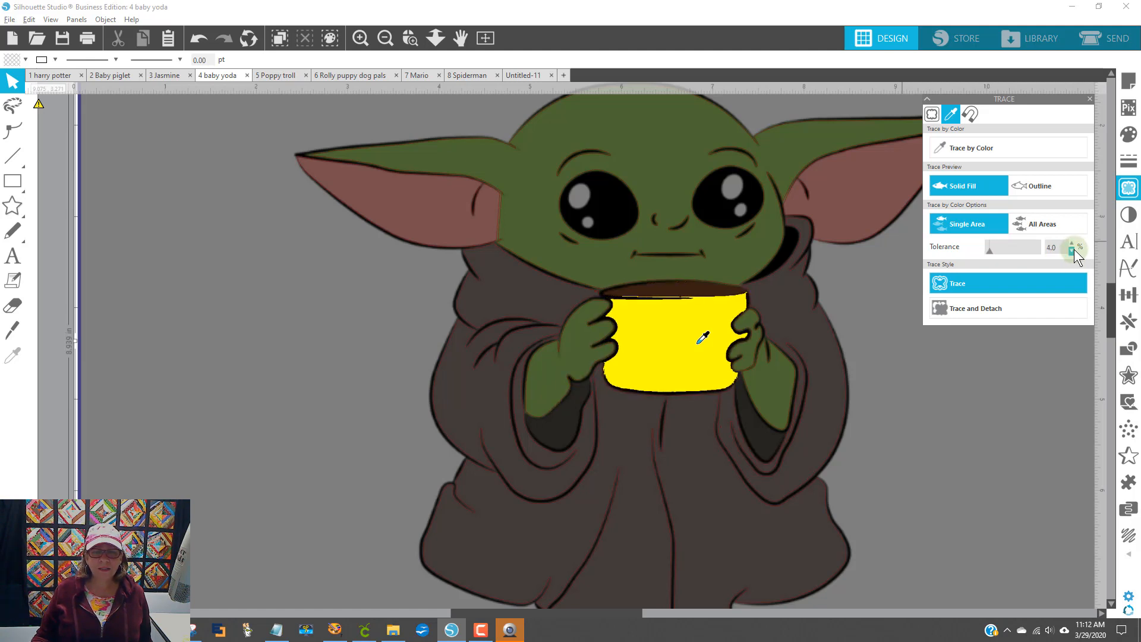
click(1074, 250)
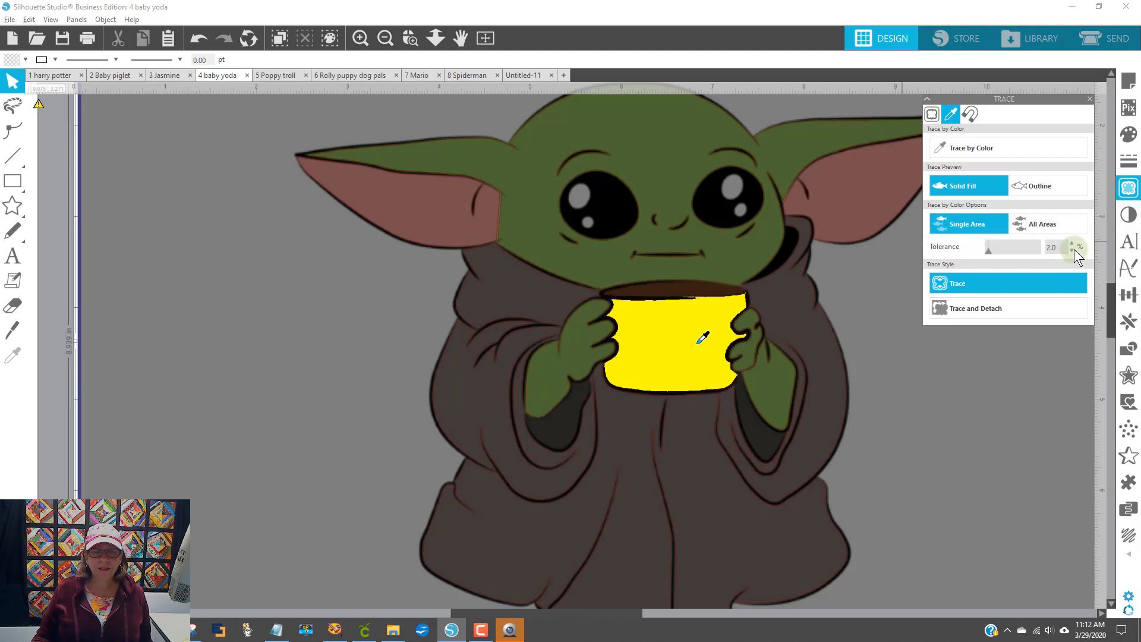
click(1073, 250)
click(1072, 242)
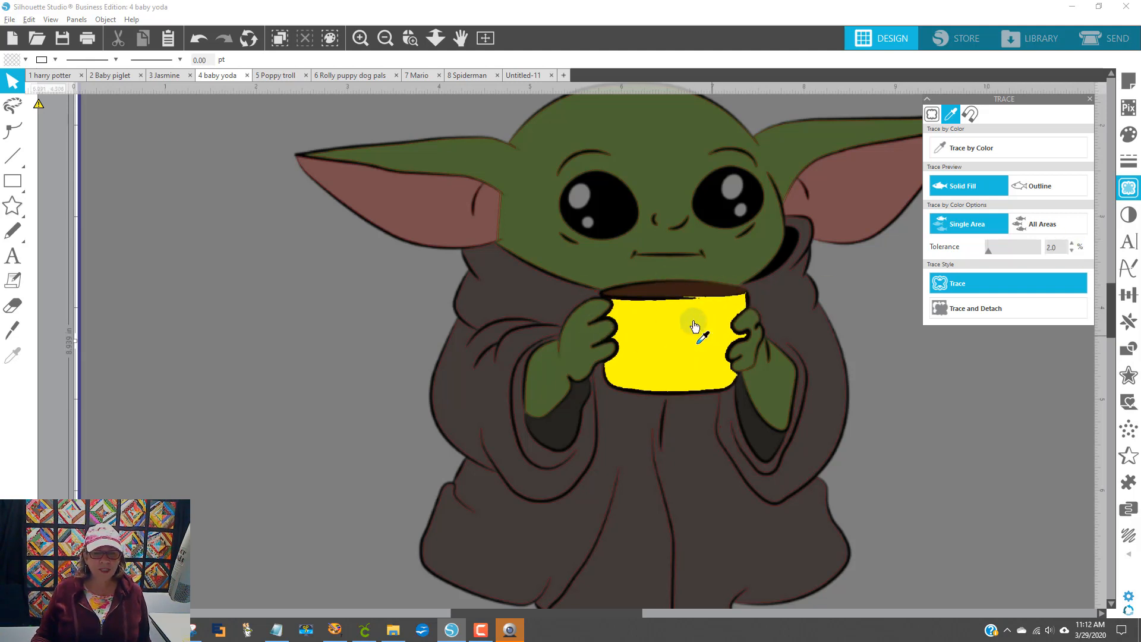
- Trace the dark cup front at the current setting and the lighter brown cup top as a single area at 3 percent tolerance
click(983, 288)
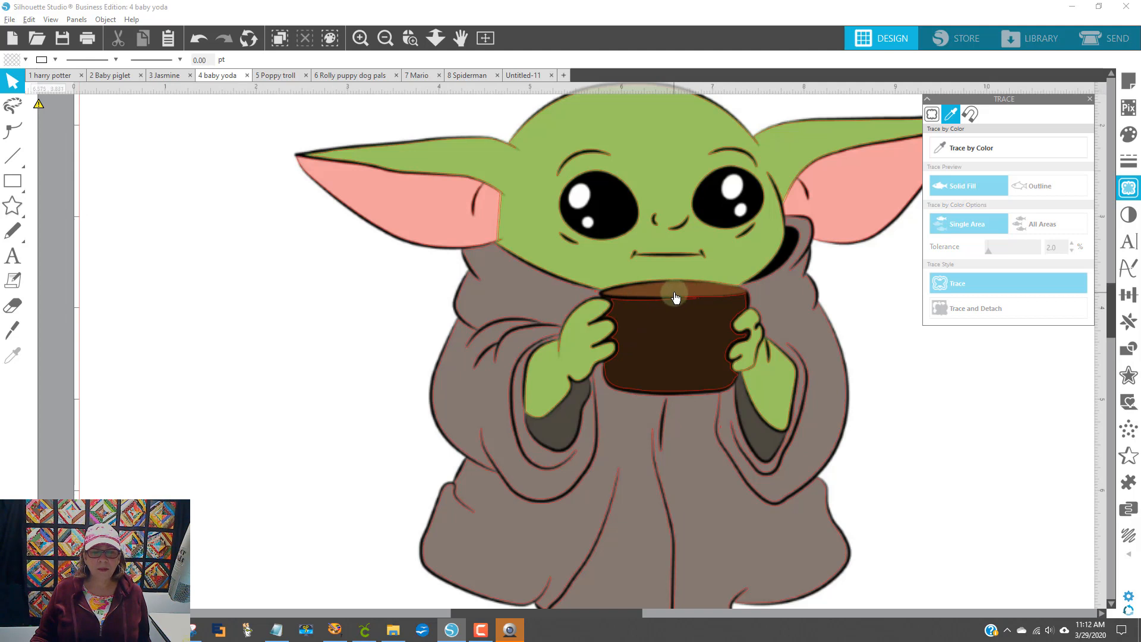
click(1005, 146)
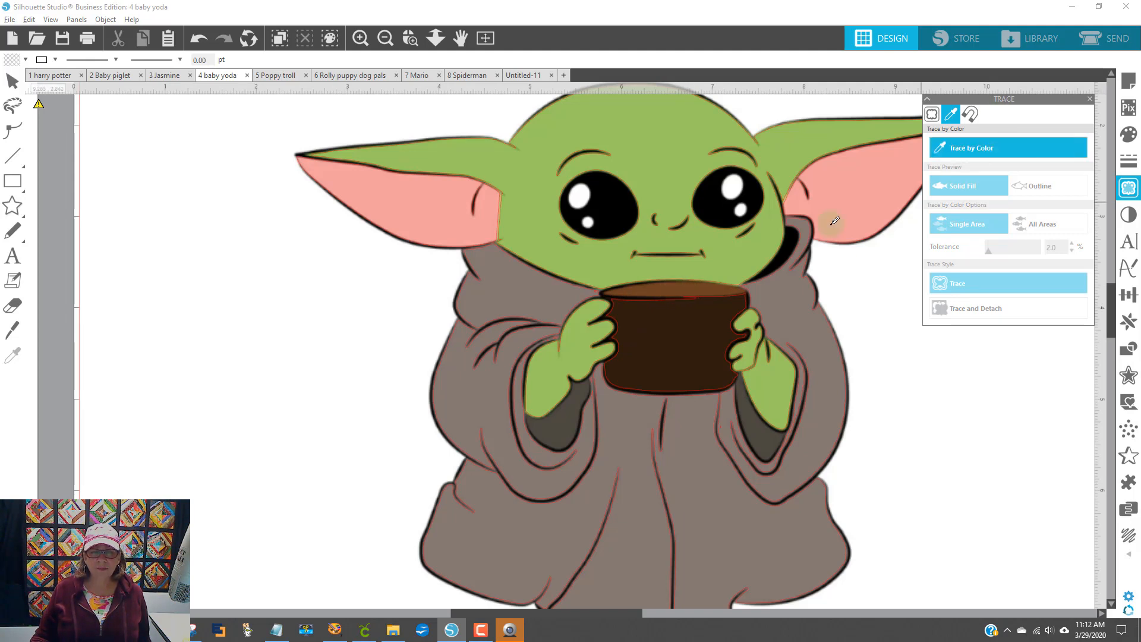
click(664, 286)
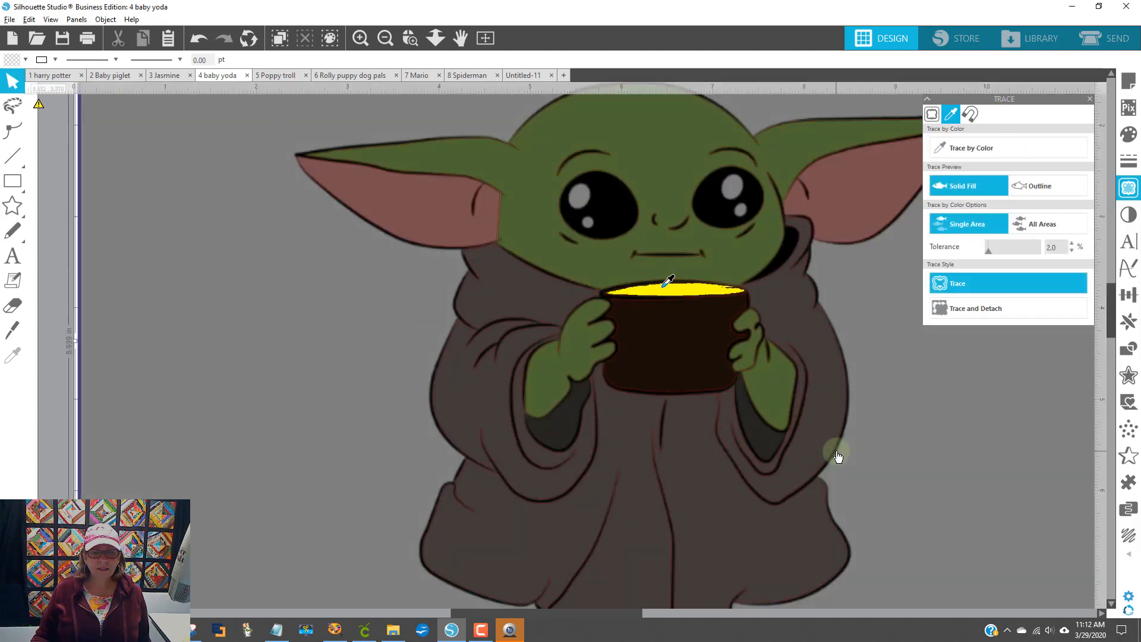
click(1074, 245)
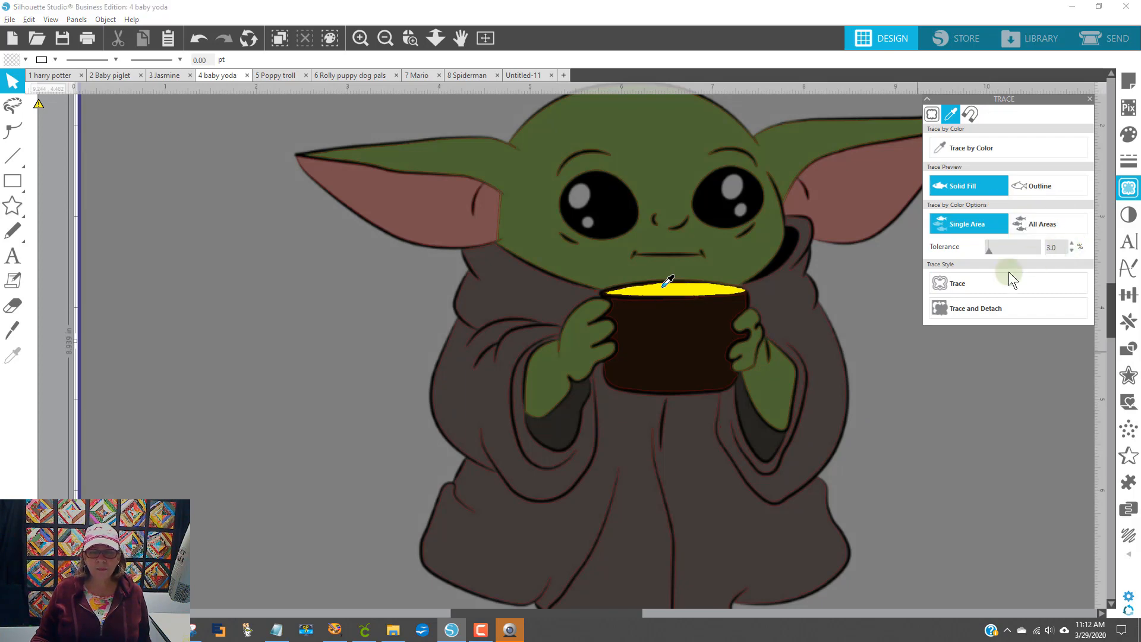
click(934, 283)
click(876, 490)
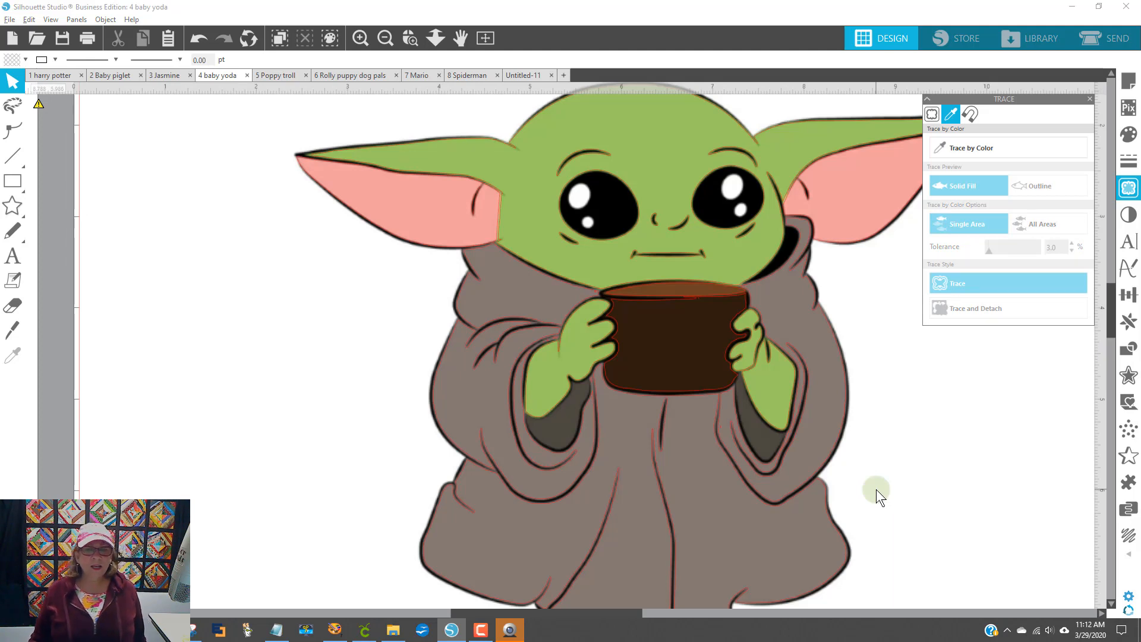
- Try tracing the dark sleeve linings by color across all areas at 3 percent tolerance, and undo the attempt
click(562, 430)
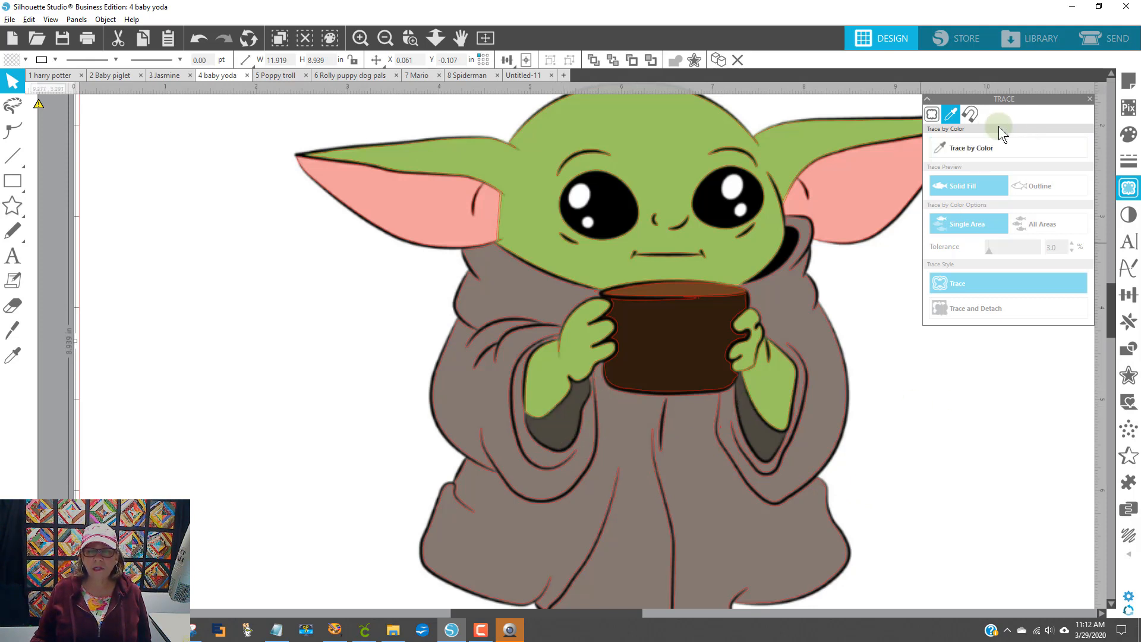
click(971, 150)
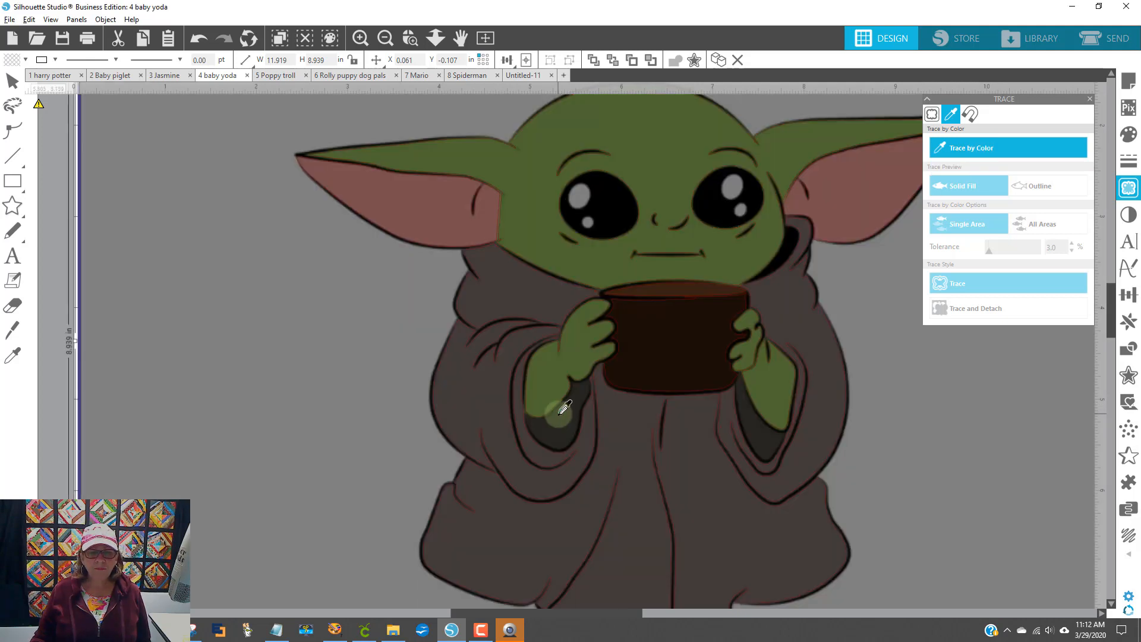
click(560, 411)
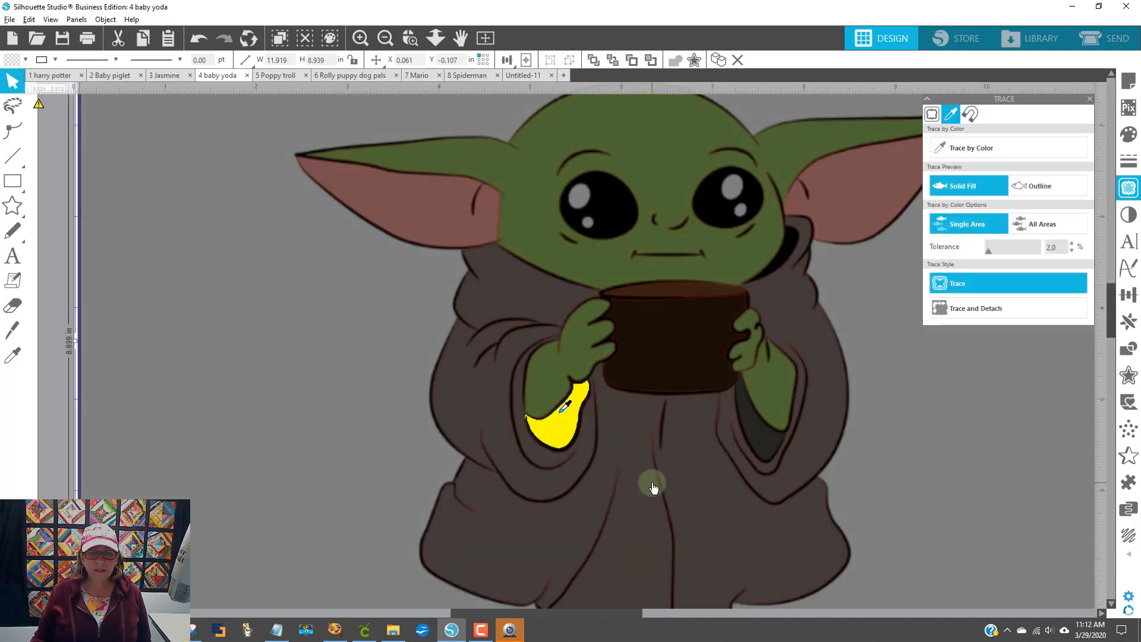
click(1011, 308)
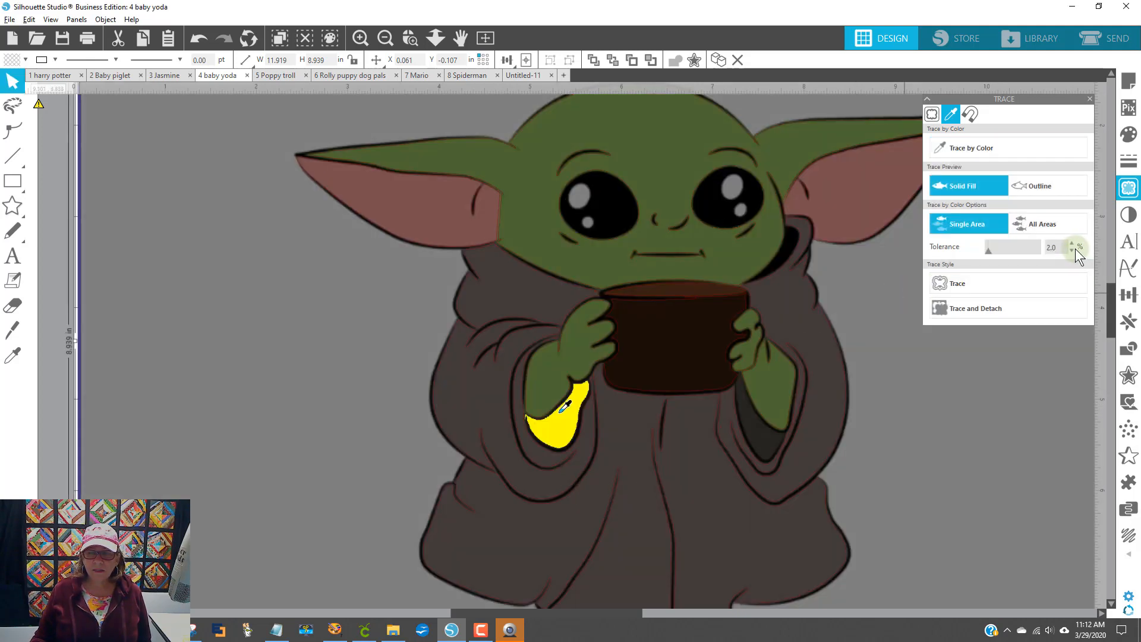
click(1073, 250)
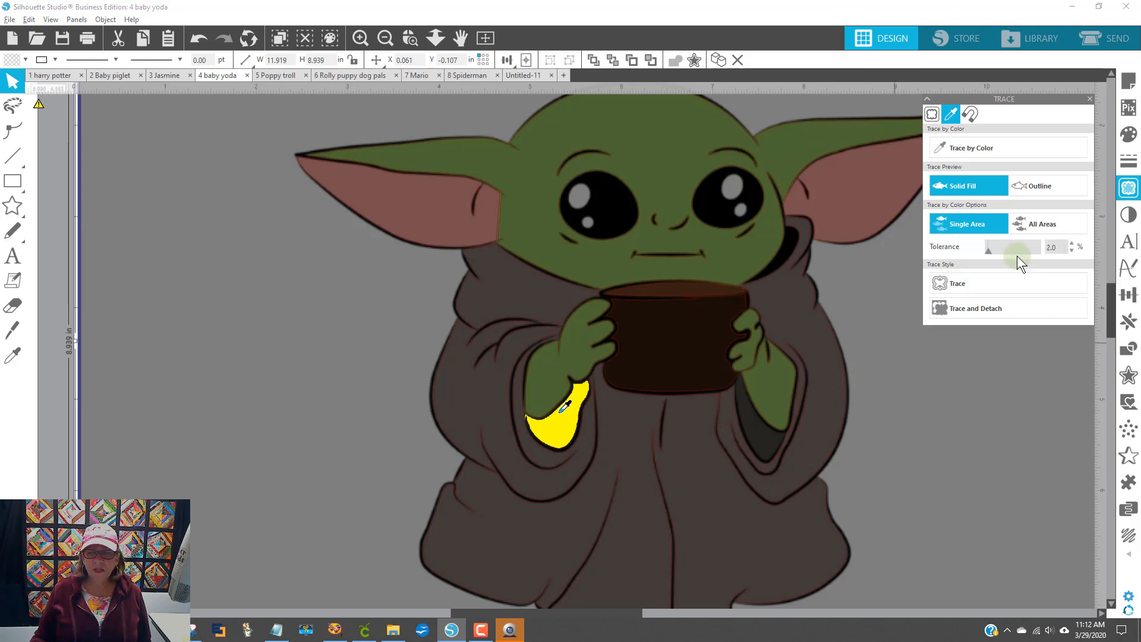
click(1037, 223)
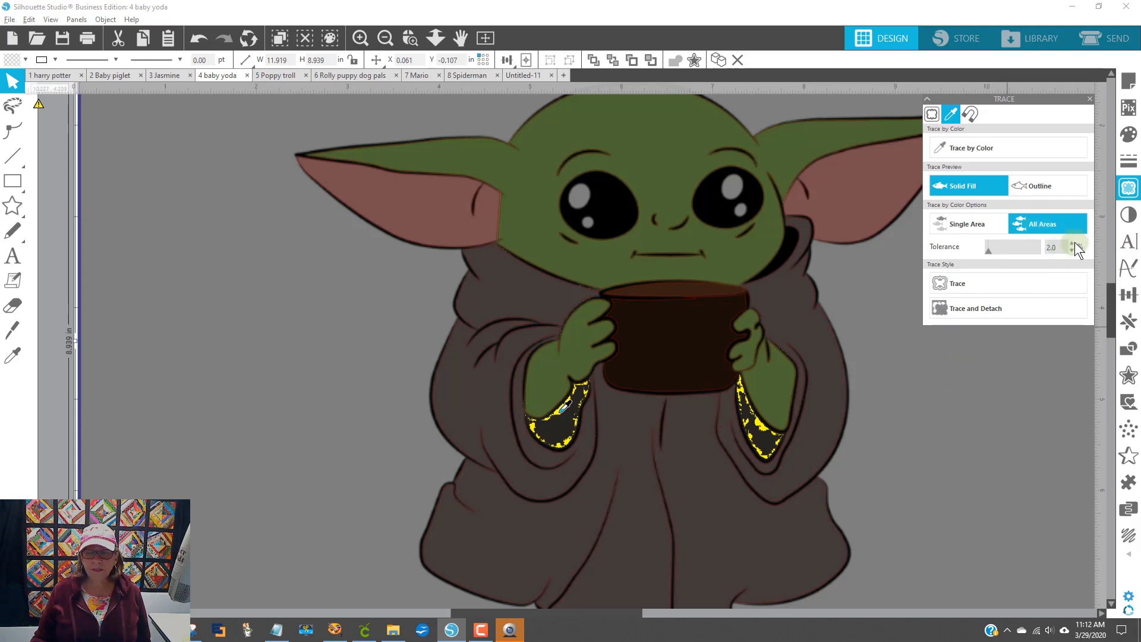
click(1074, 243)
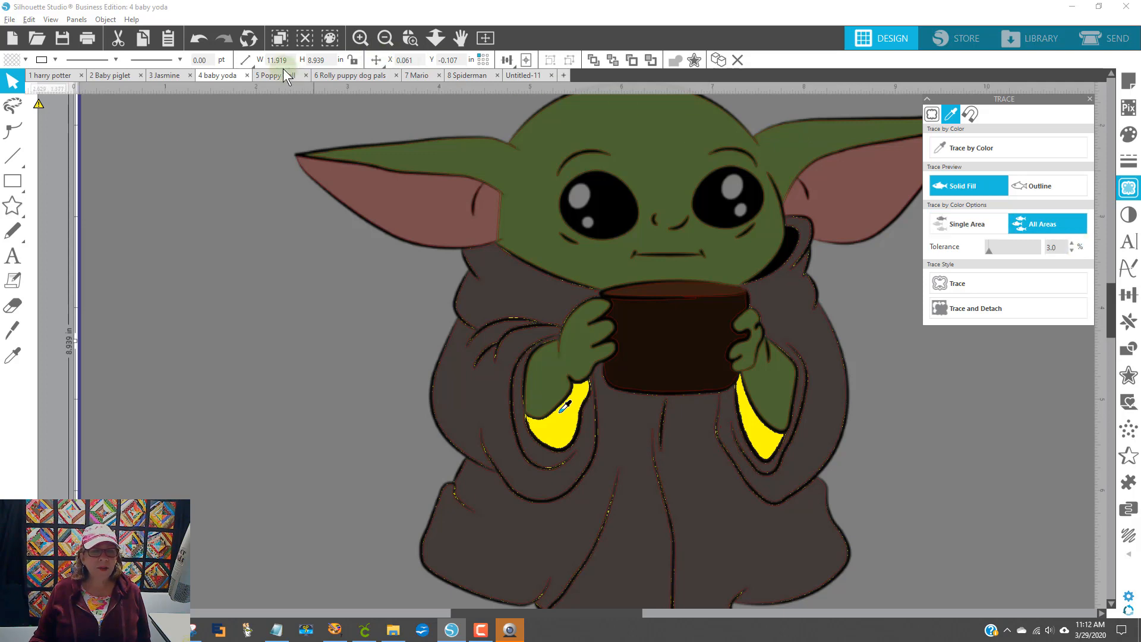
click(195, 36)
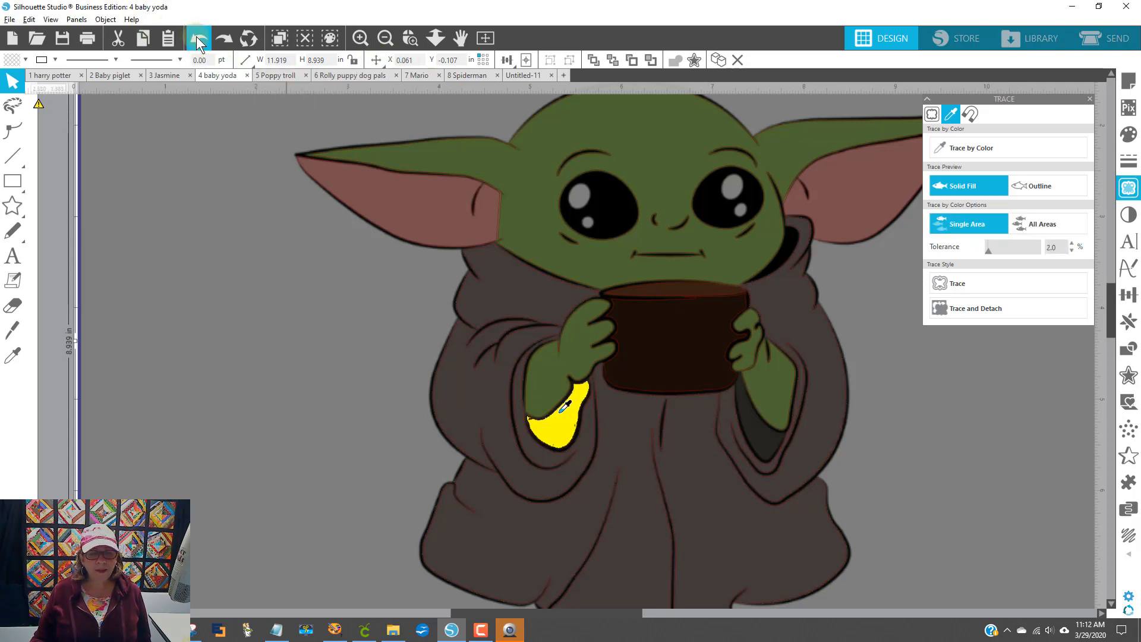
click(196, 37)
- Sample the dark sleeve lining again, test all areas at 4 percent tolerance, and undo the attempt
click(1011, 150)
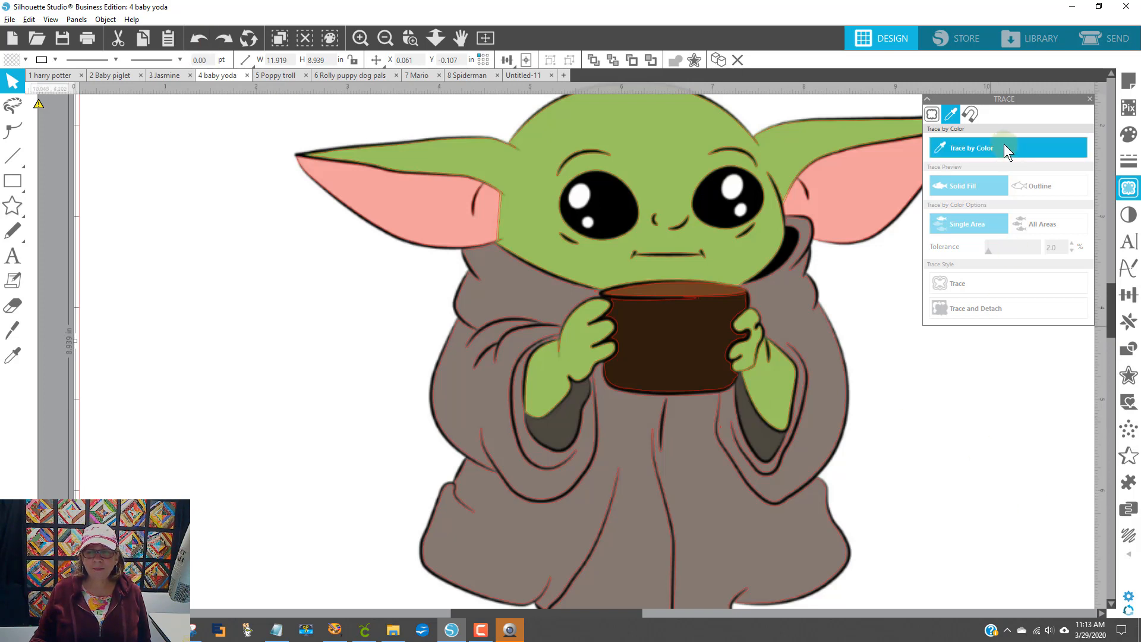
click(565, 416)
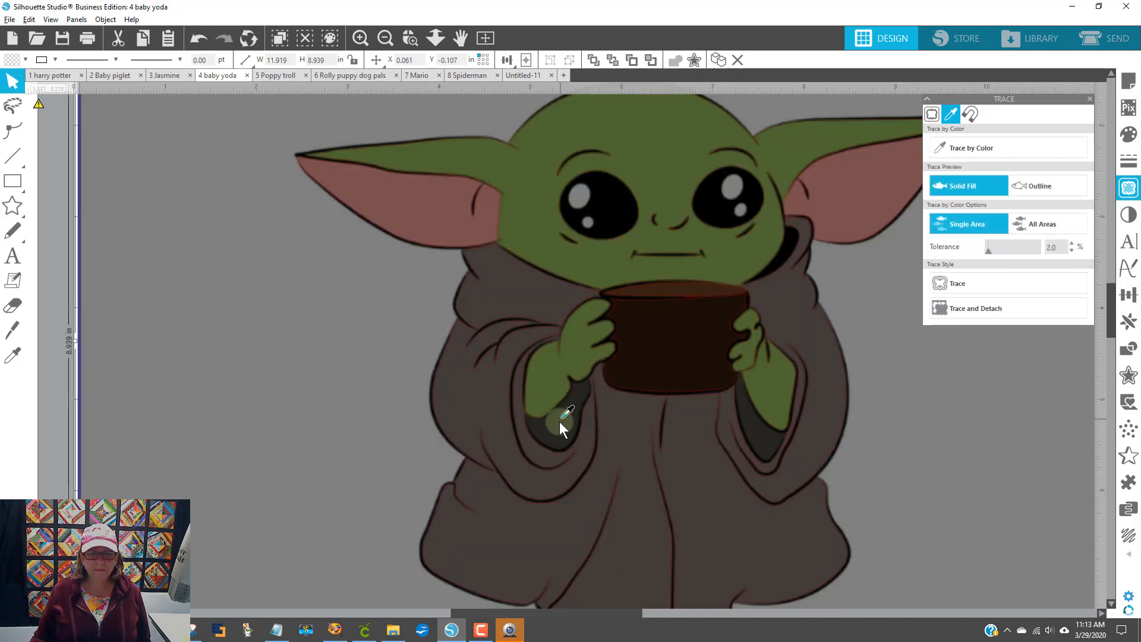
click(1031, 221)
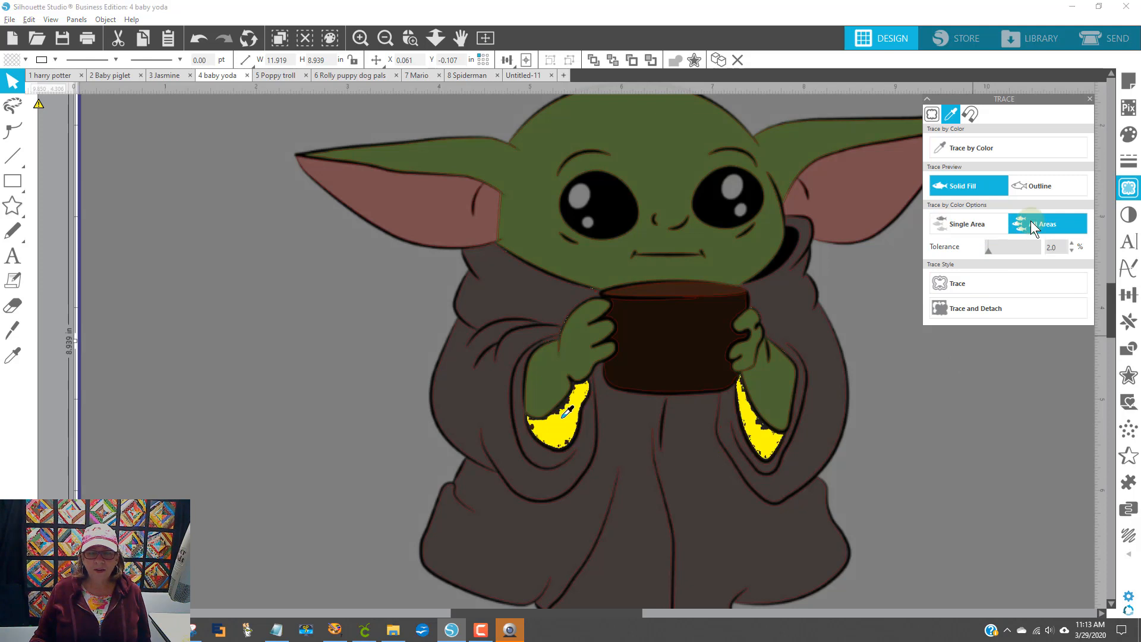
click(1074, 244)
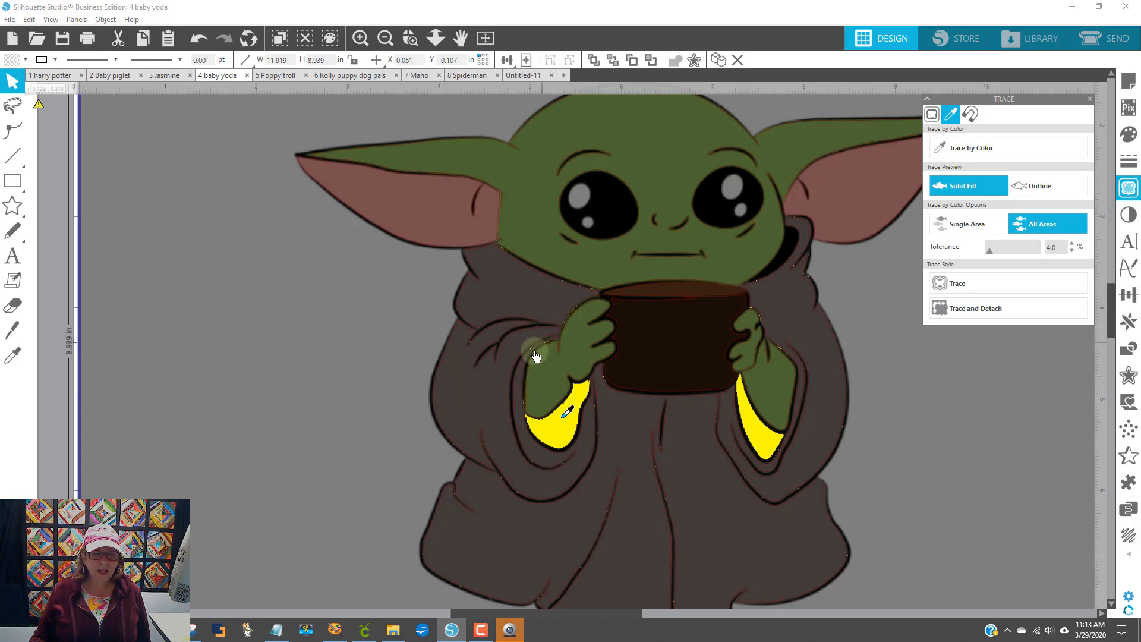
click(199, 42)
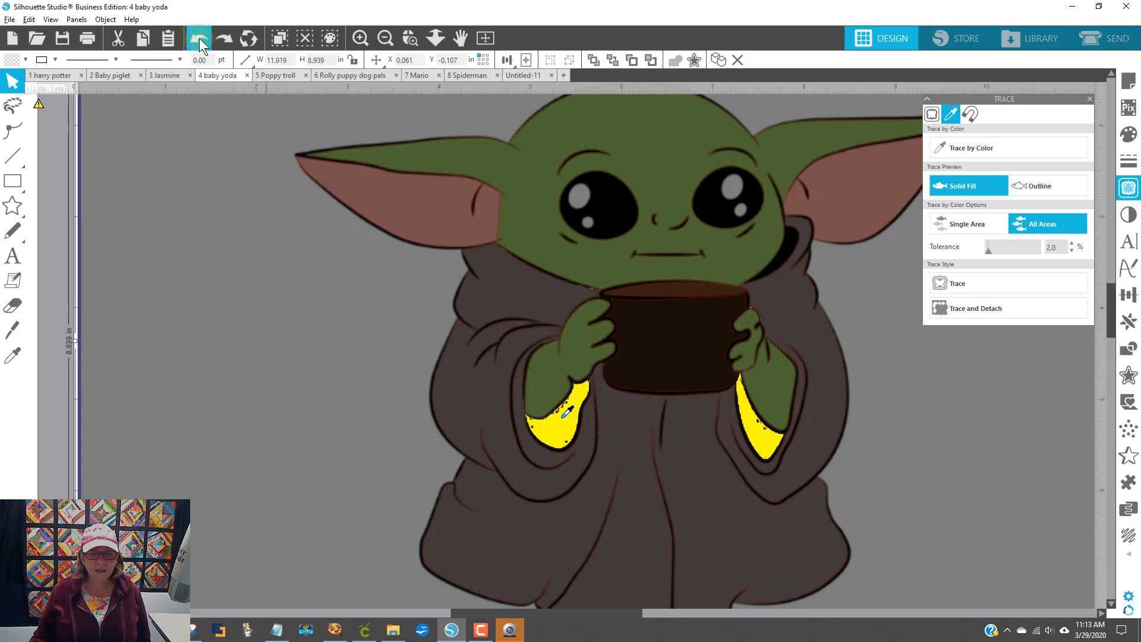
click(199, 38)
click(198, 38)
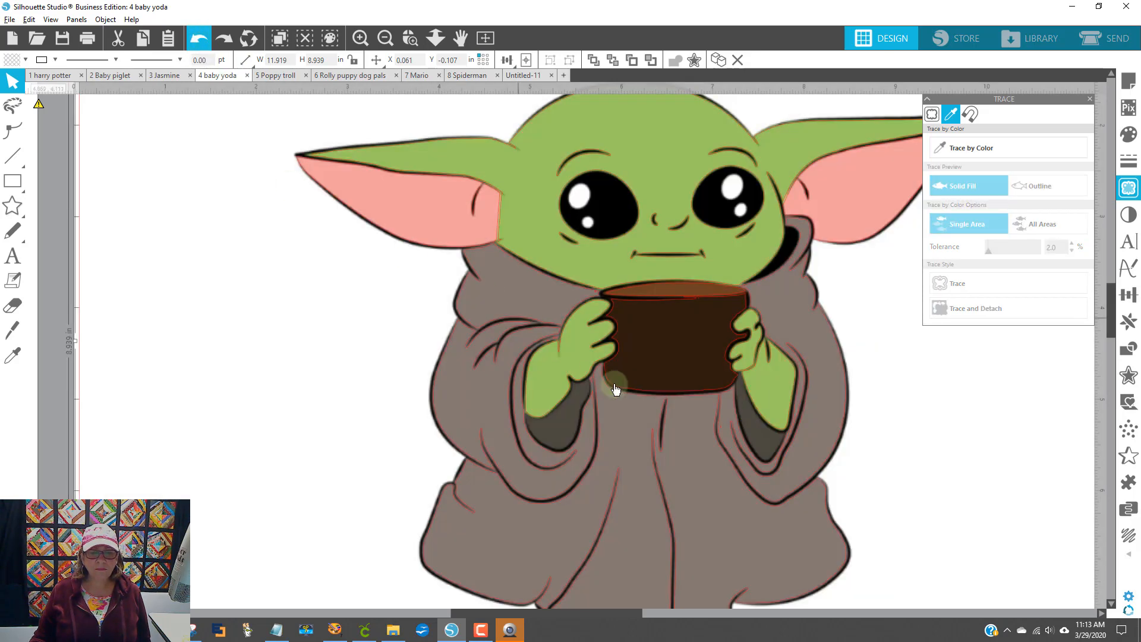
- Select a regular trace area around the whole figure, set the threshold to 74 percent, and trace it
scroll(964, 444, up, 3)
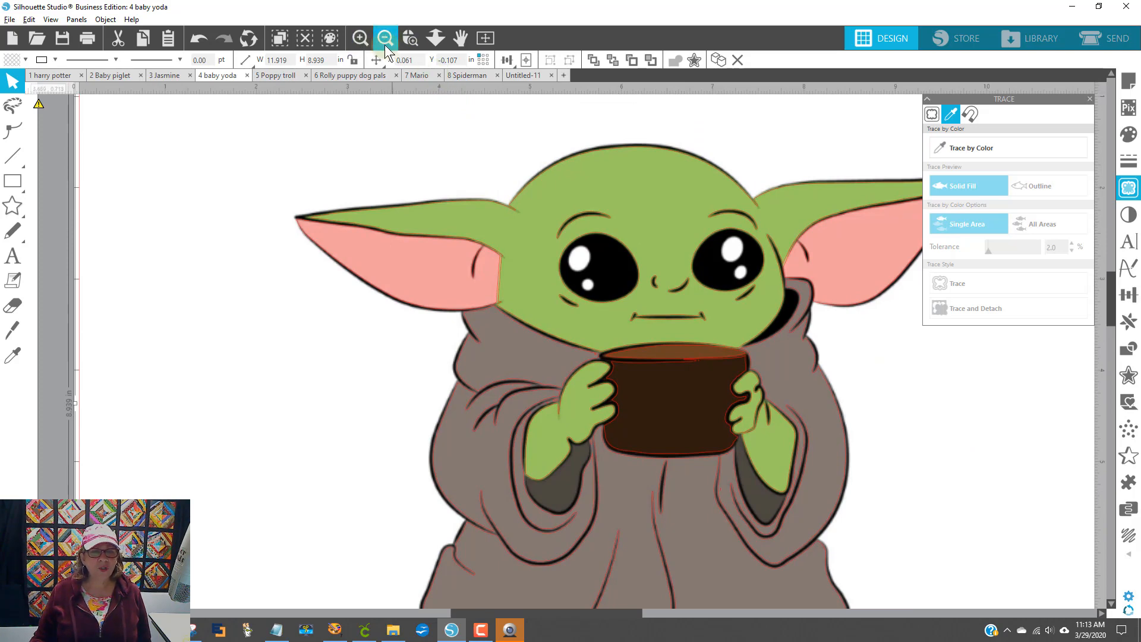
click(388, 48)
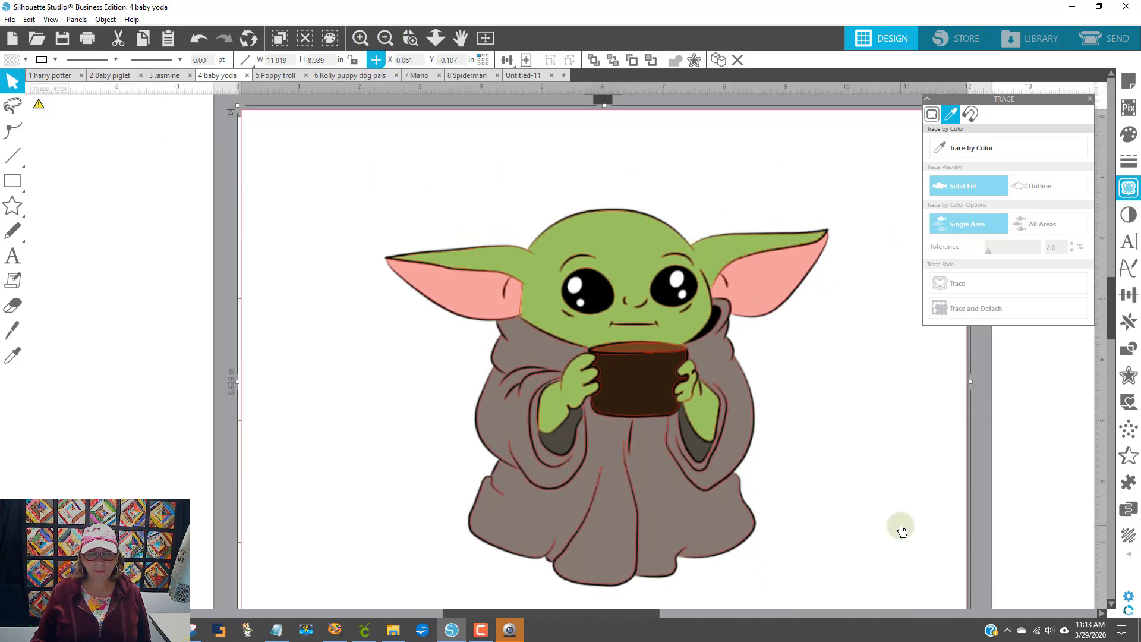
click(932, 115)
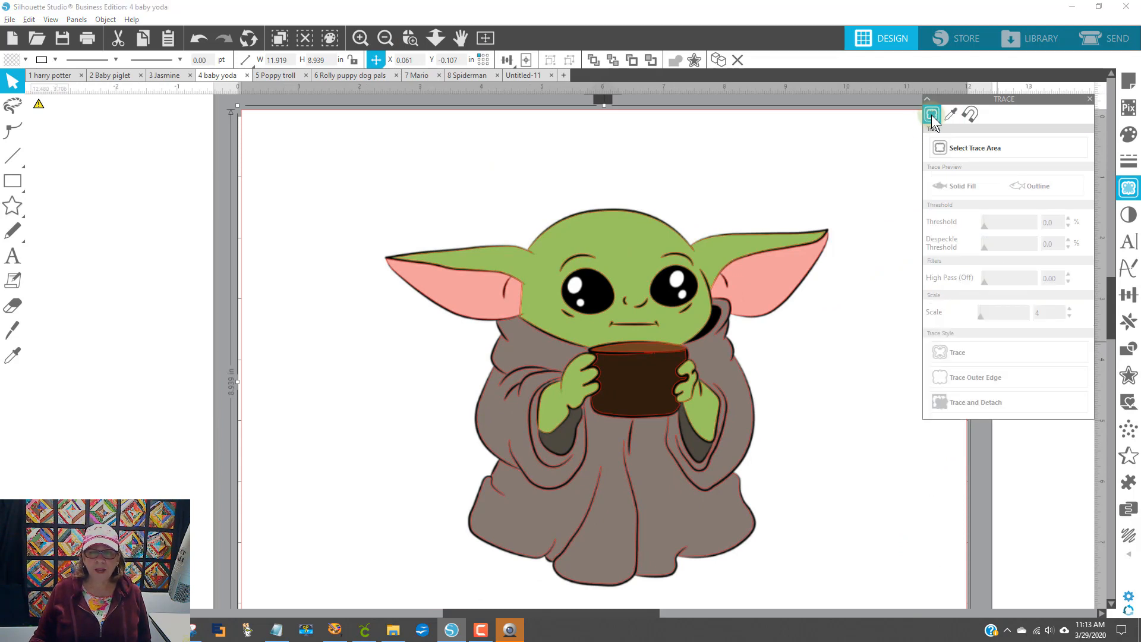
click(992, 151)
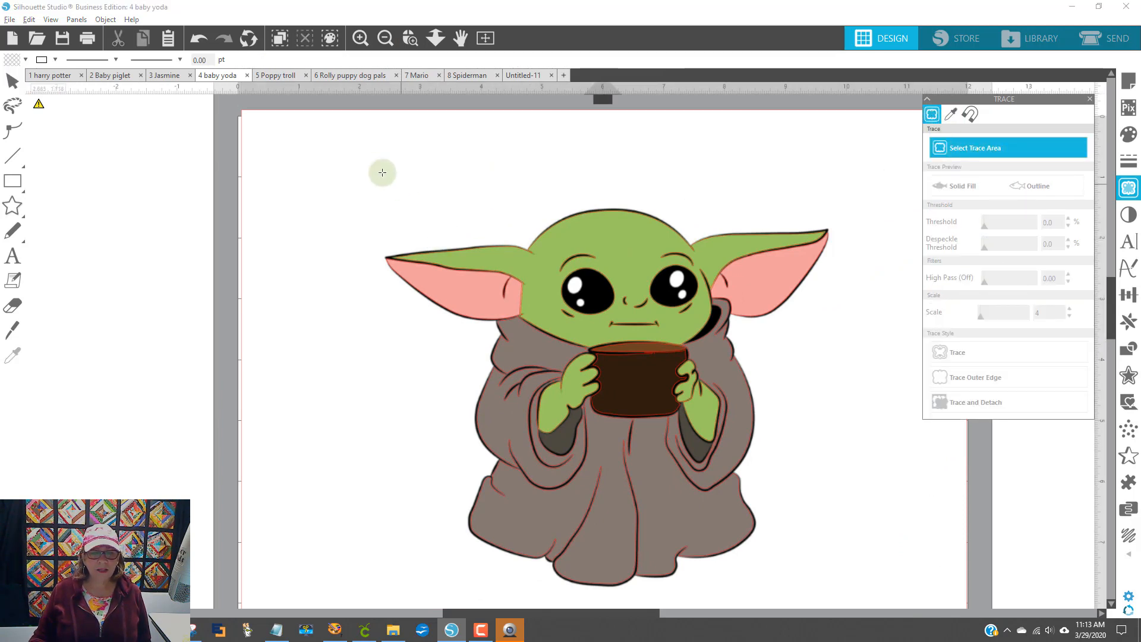
mouse_move(370, 166)
mouse_down()
mouse_move(581, 237)
mouse_move(848, 556)
mouse_move(865, 607)
mouse_up()
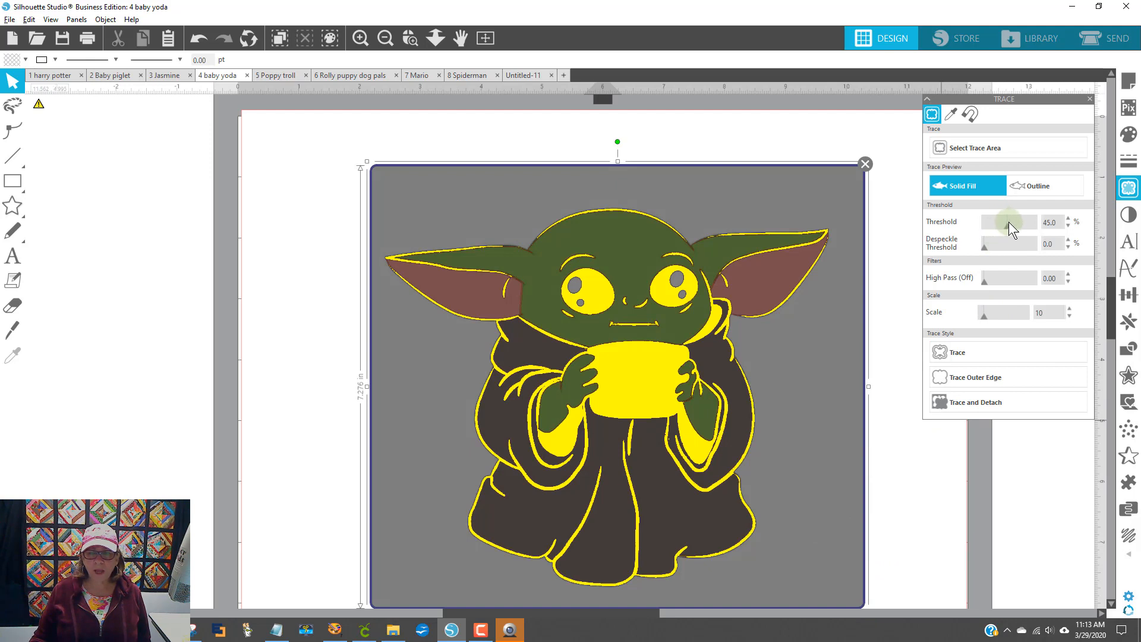
mouse_move(1011, 226)
mouse_down()
mouse_move(1043, 223)
mouse_move(1022, 228)
mouse_up()
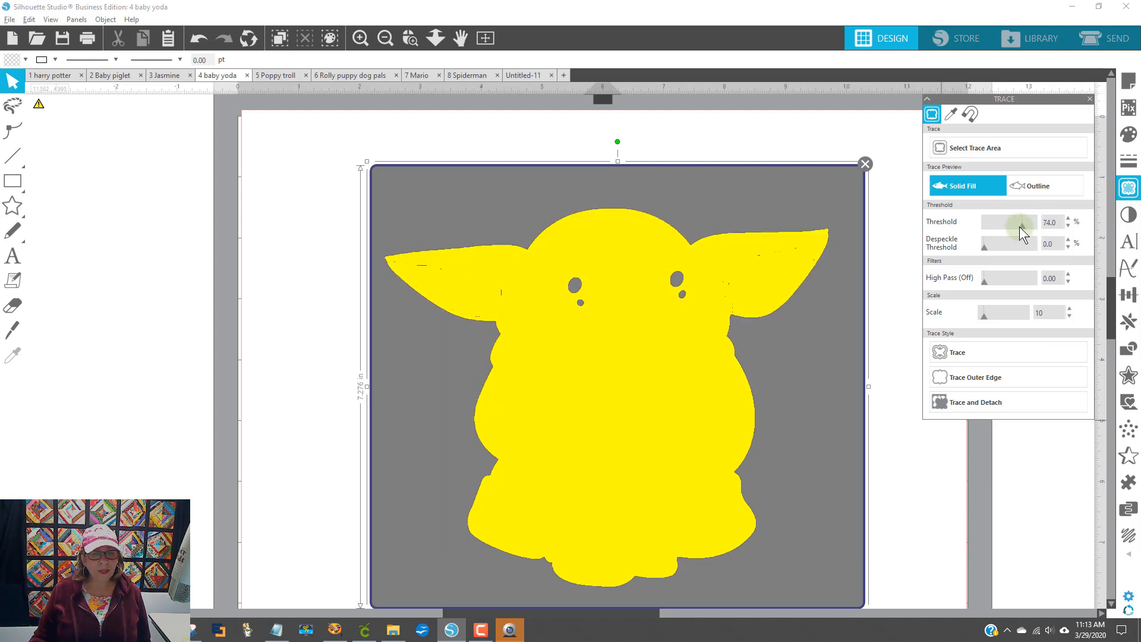
click(943, 352)
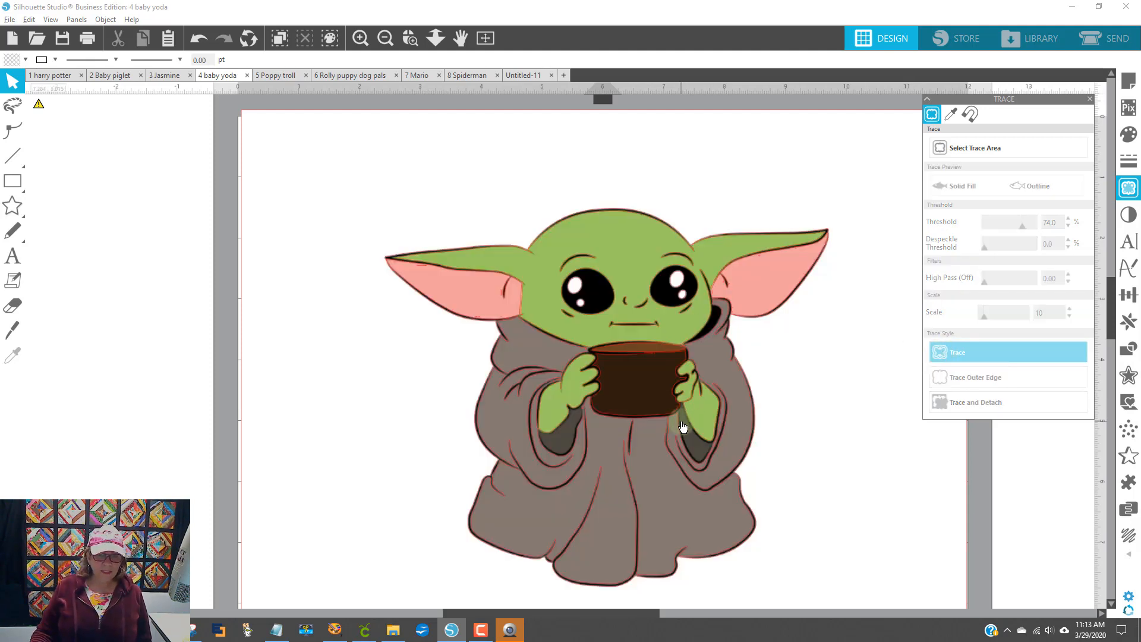
- Move the original picture off the page beside the traces and fill the full-figure trace with black
click(813, 400)
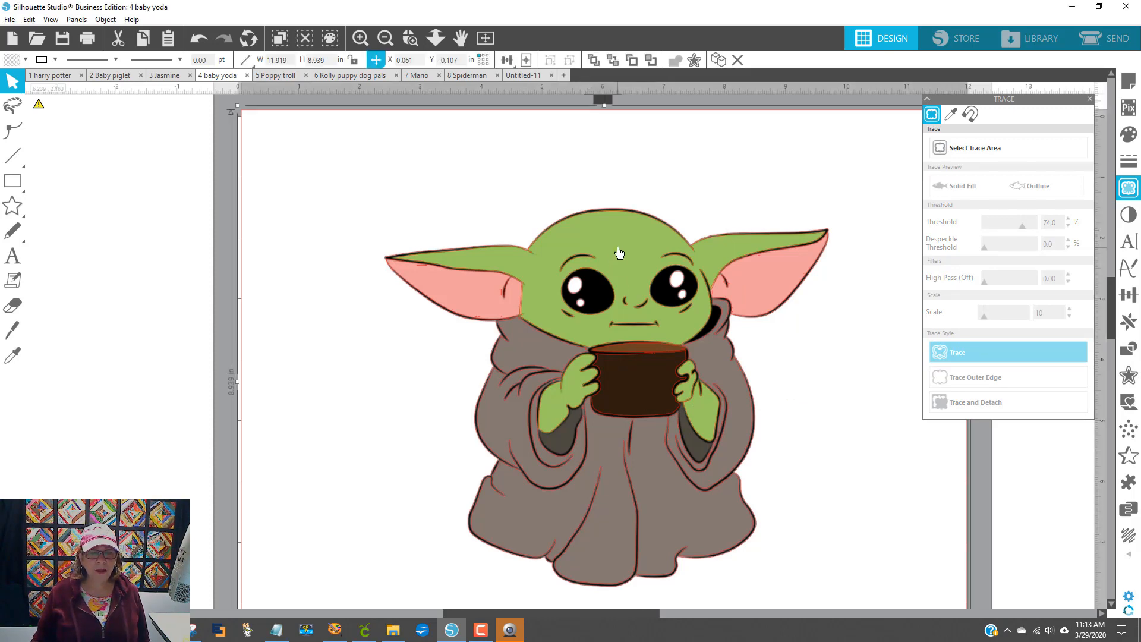
mouse_move(657, 257)
mouse_down()
mouse_move(569, 241)
mouse_move(273, 259)
mouse_move(25, 251)
mouse_up()
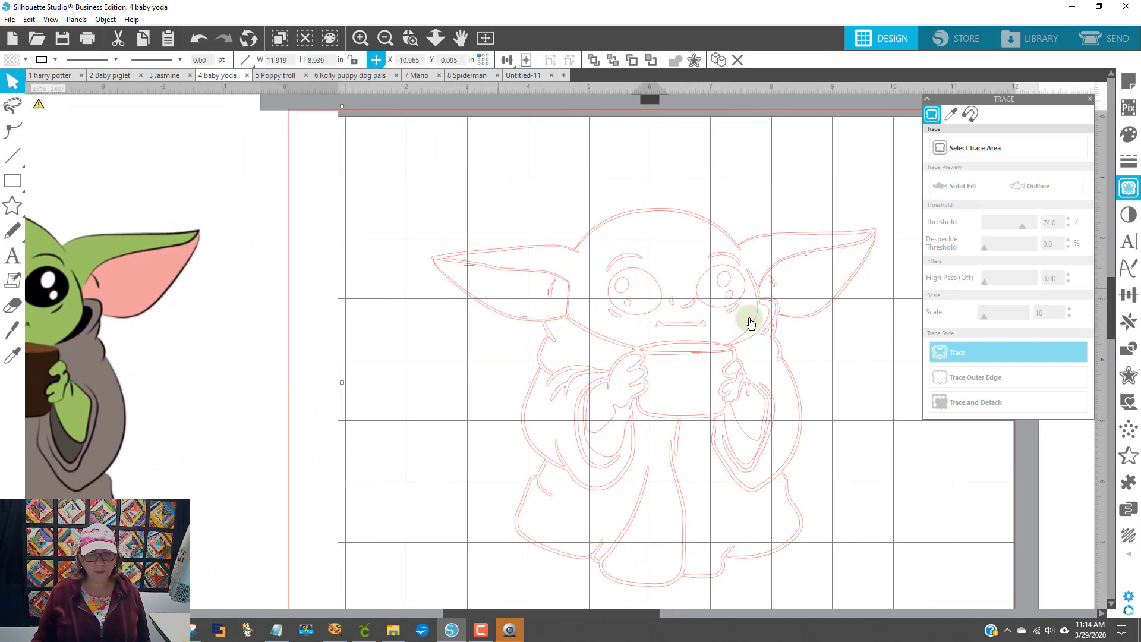
click(609, 241)
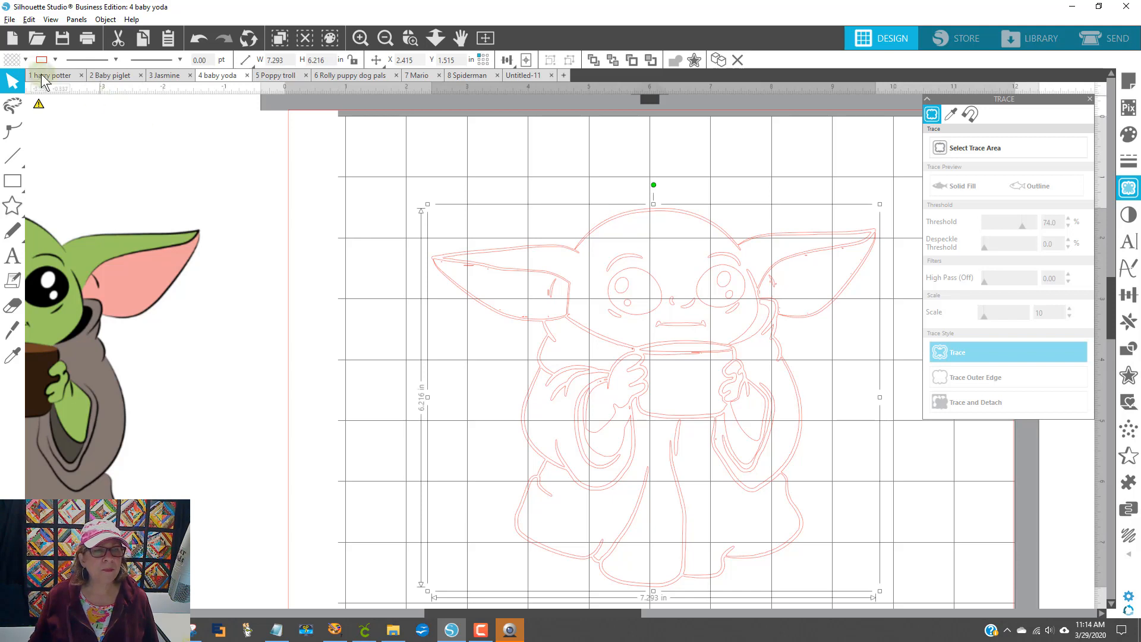
click(23, 60)
click(23, 78)
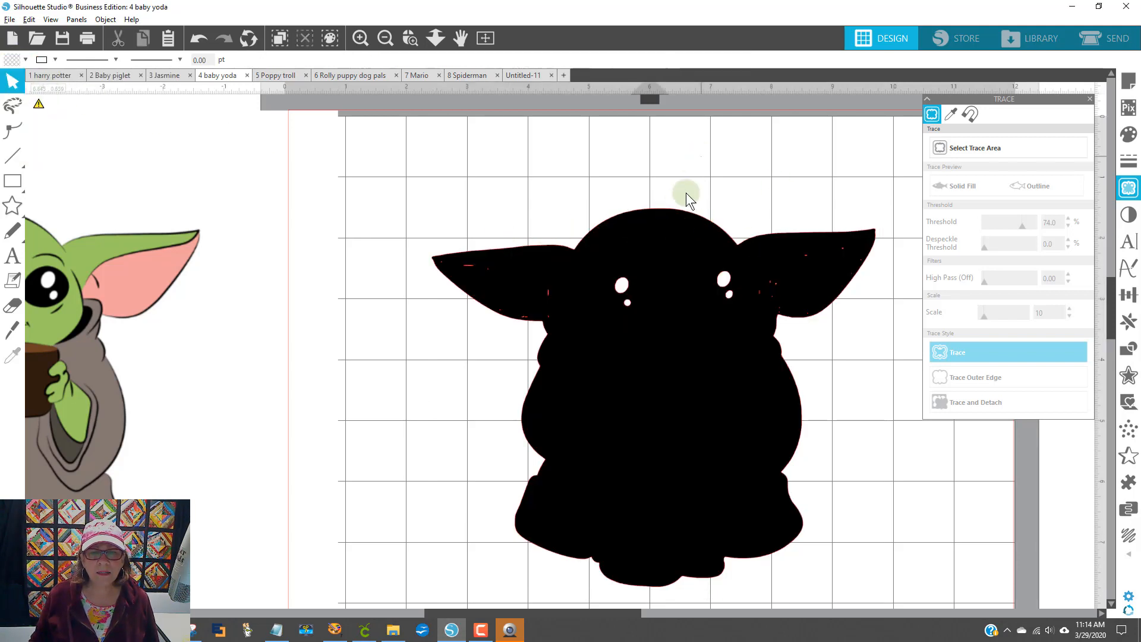
- Move the black silhouette up and to the left, away from the colored-area traces
mouse_move(667, 214)
mouse_down()
mouse_move(377, 223)
mouse_move(280, 205)
mouse_move(281, 109)
mouse_move(314, 109)
mouse_up()
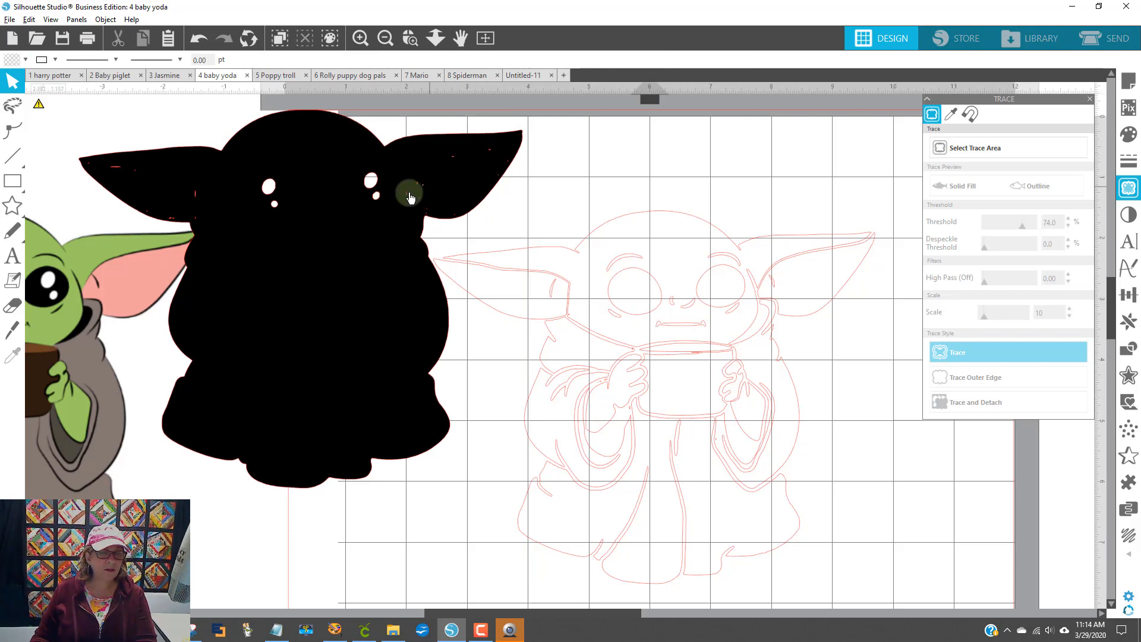
click(392, 163)
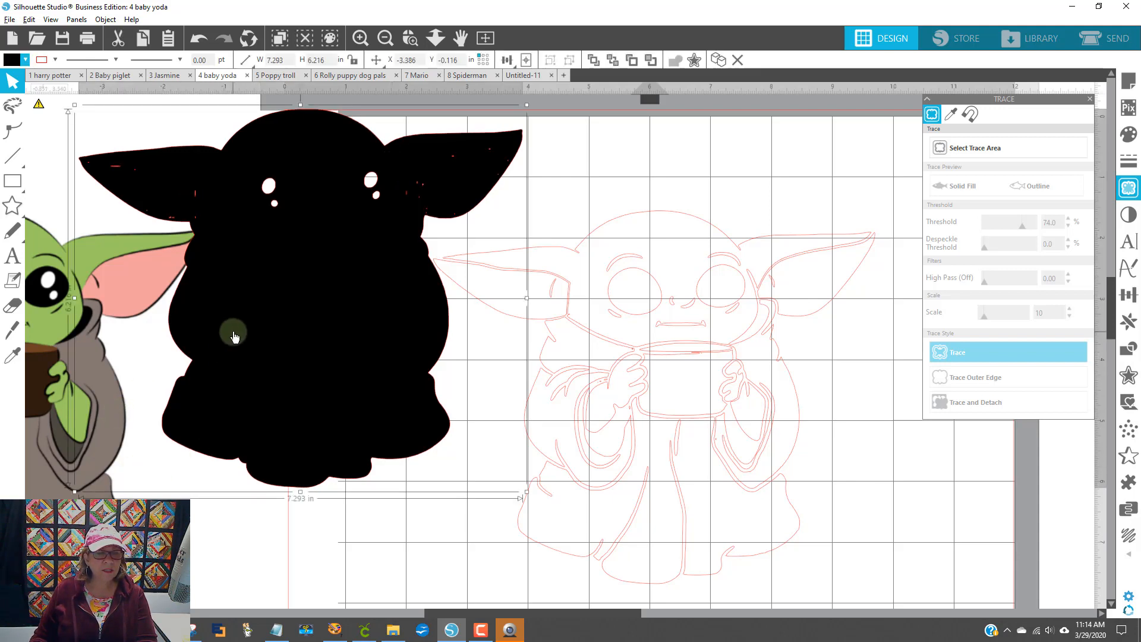
drag(268, 332, 289, 347)
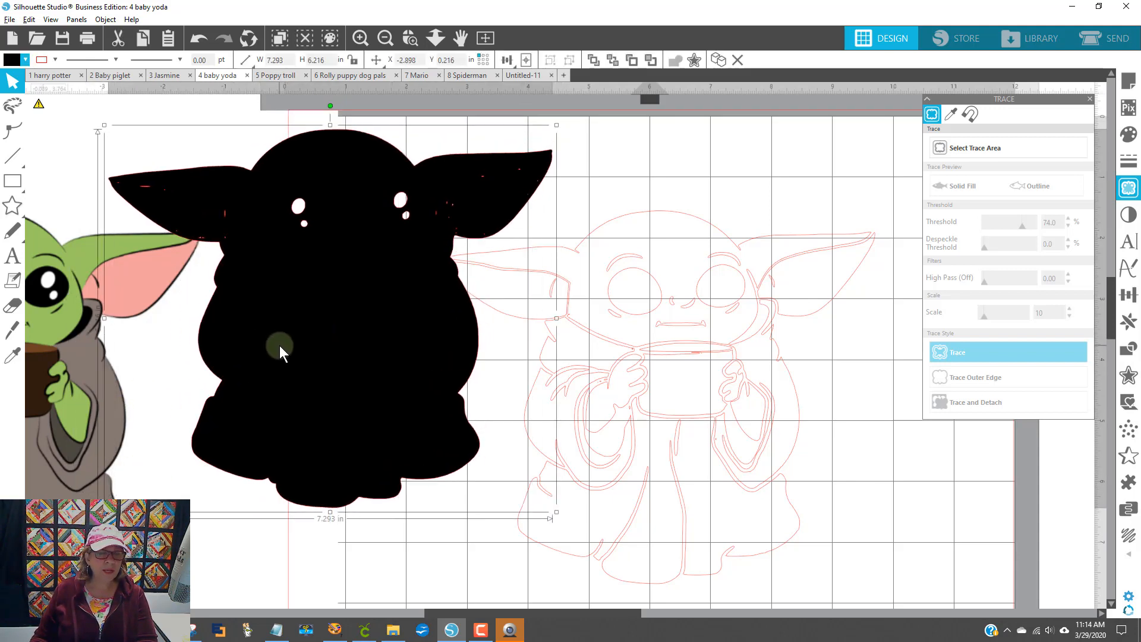
- Release the black silhouette's compound path and weld all its pieces into one solid shape
right_click(307, 304)
key(Escape)
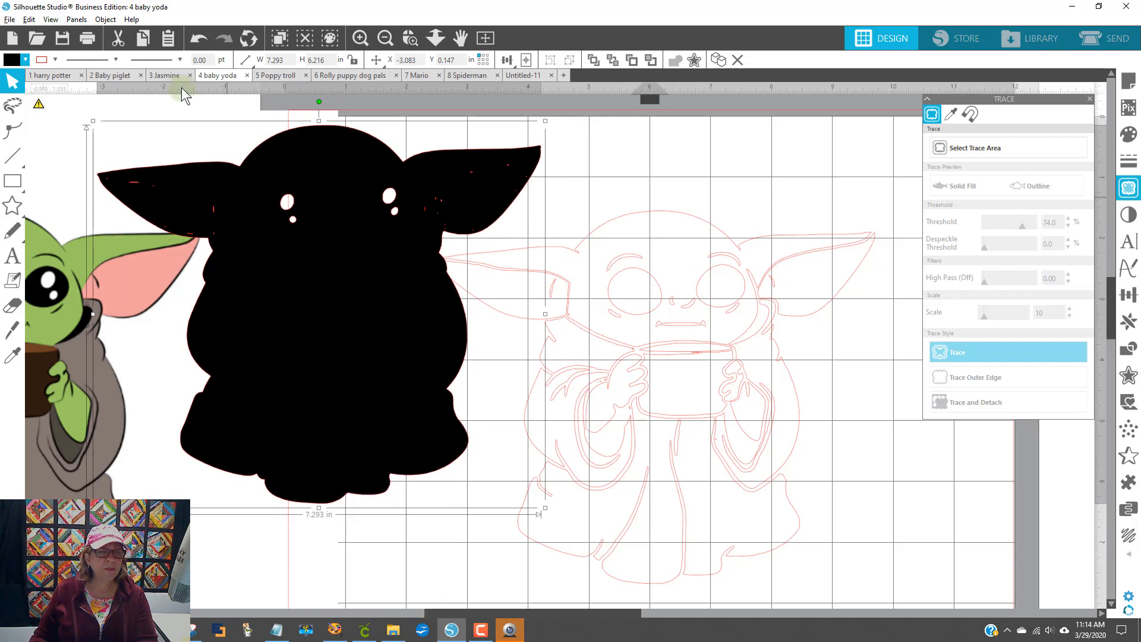
click(104, 19)
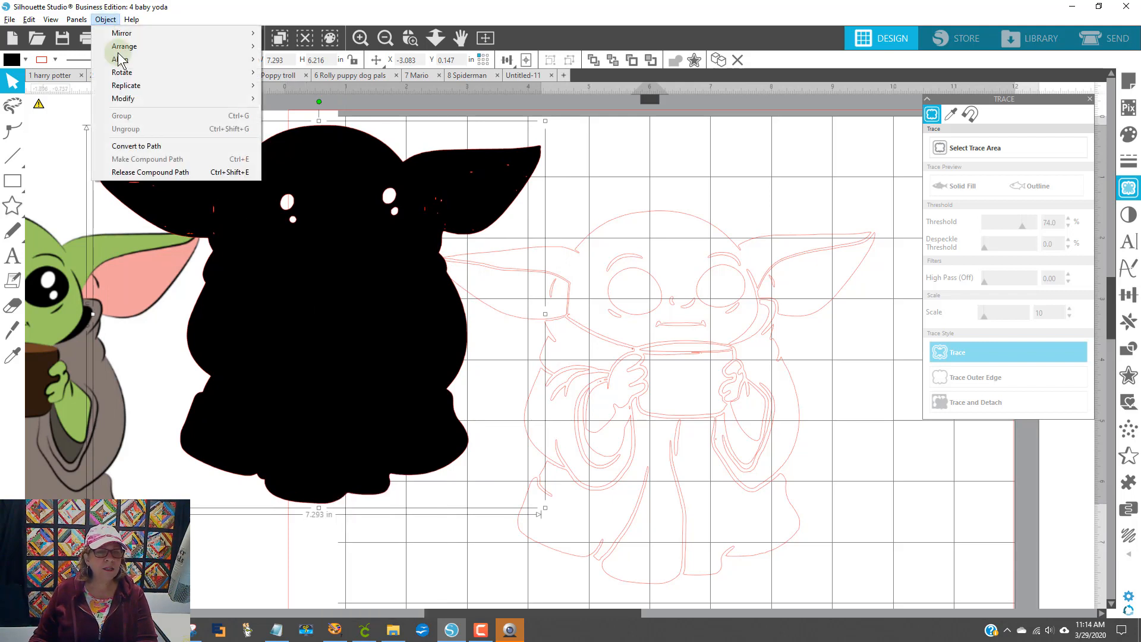
click(158, 173)
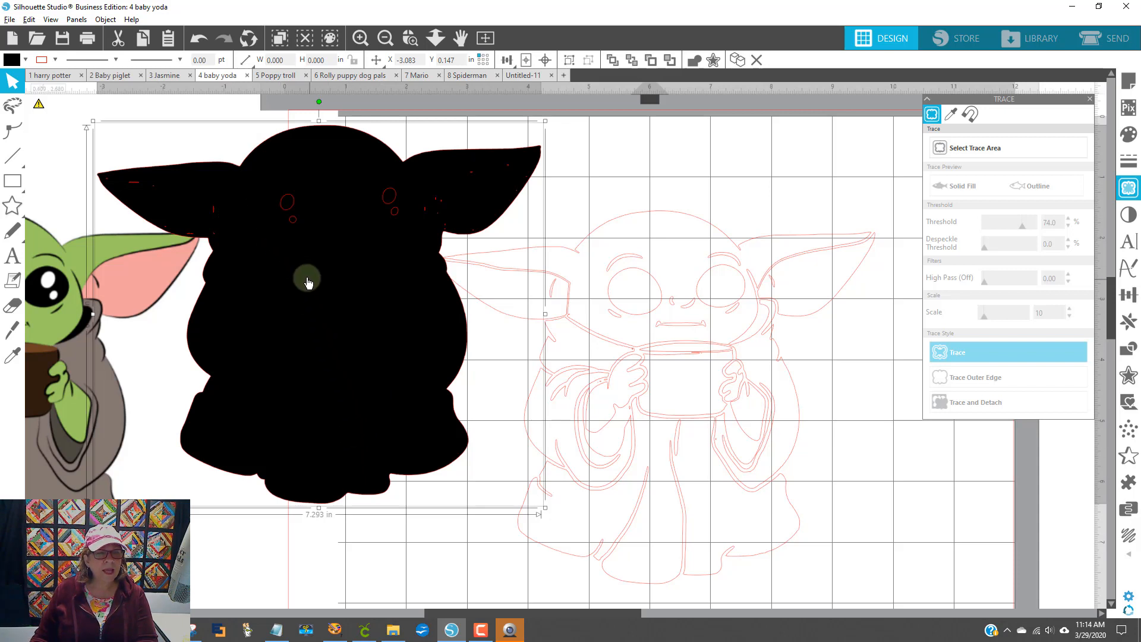
right_click(327, 314)
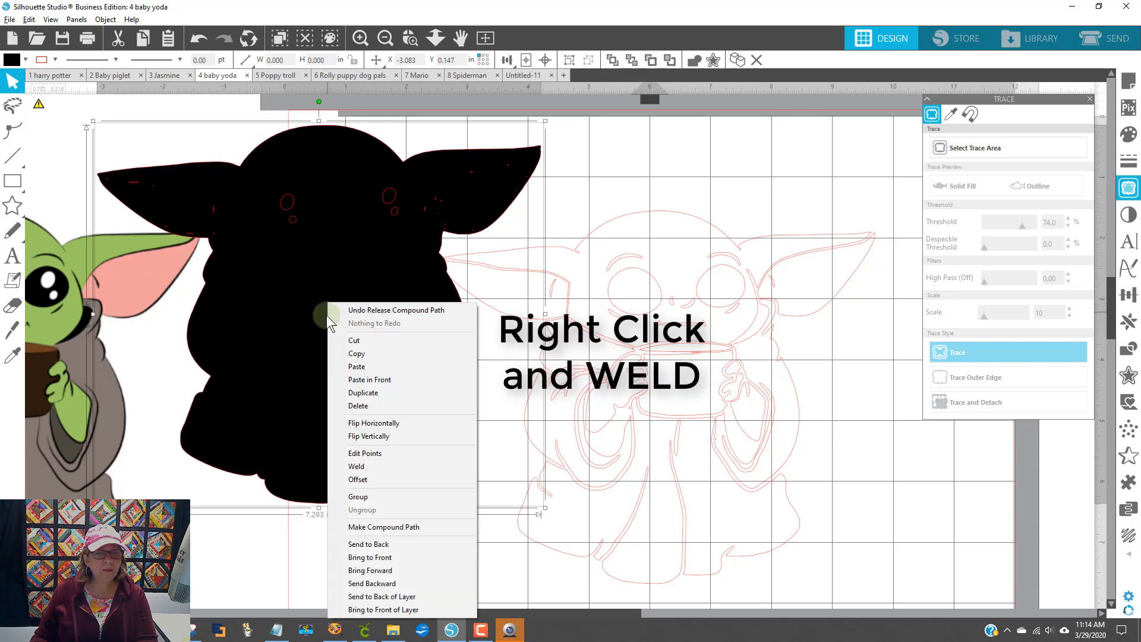
click(386, 467)
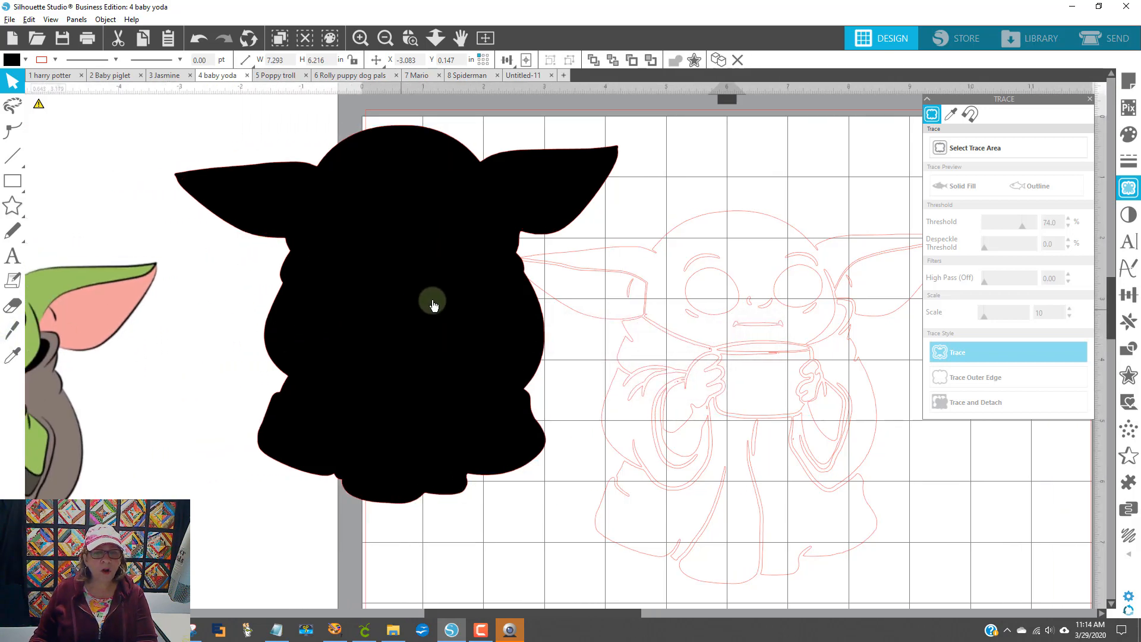
- Move the solid silhouette left, away from the colored-area traces, and shift the original picture right so the face can be sampled
drag(487, 336, 345, 291)
key(Escape)
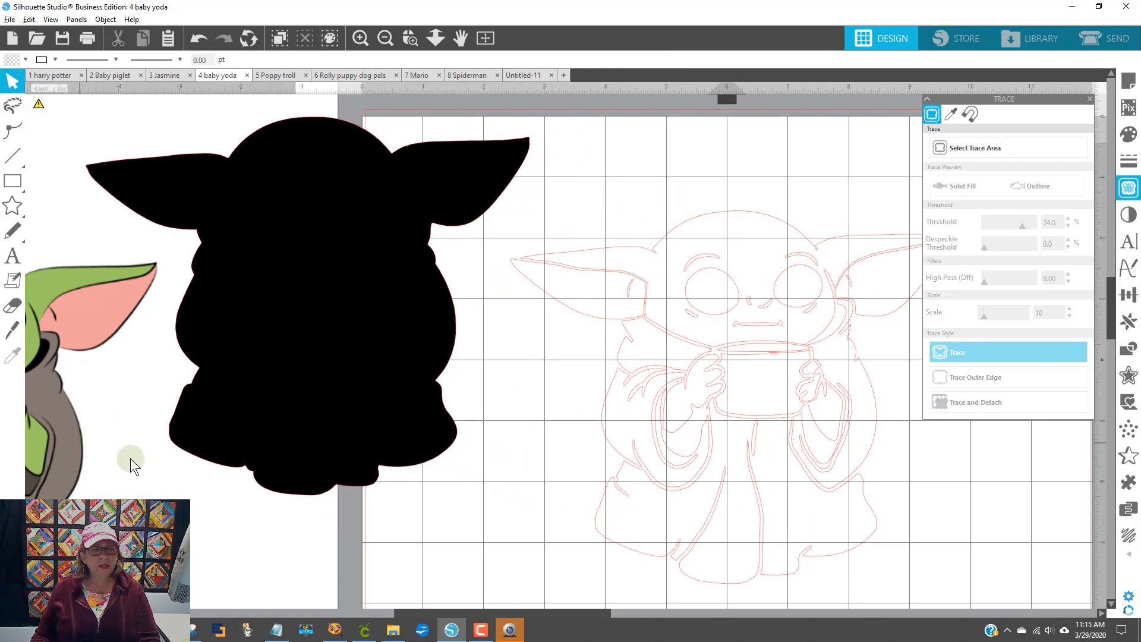
drag(127, 461, 237, 461)
- Fill the head and hands trace with the green sampled from the picture's forehead
click(759, 225)
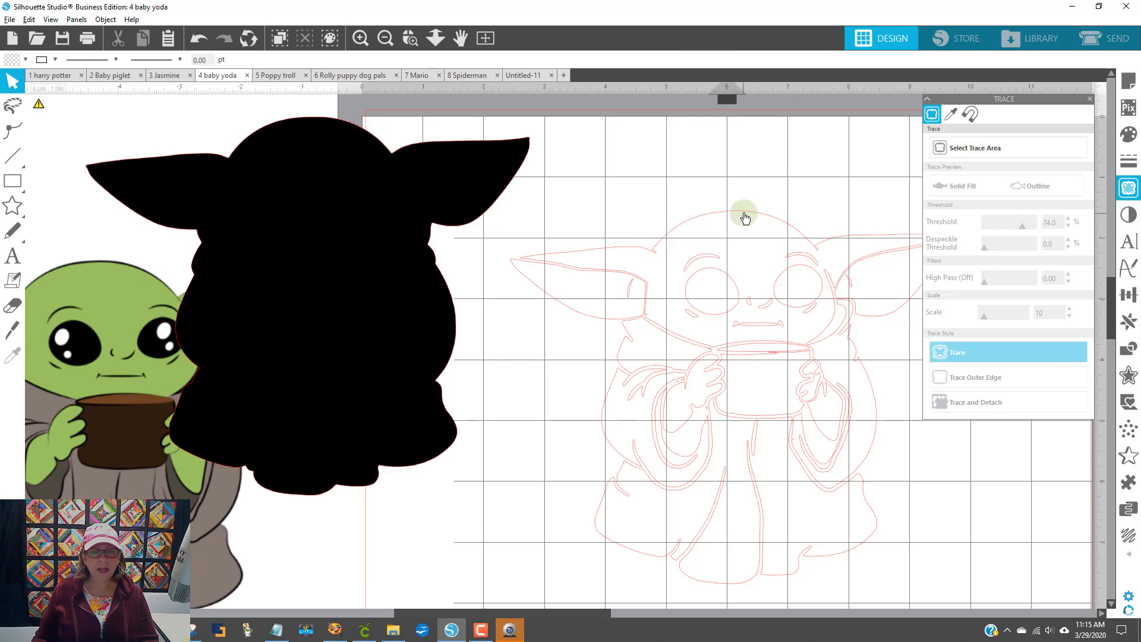
click(745, 216)
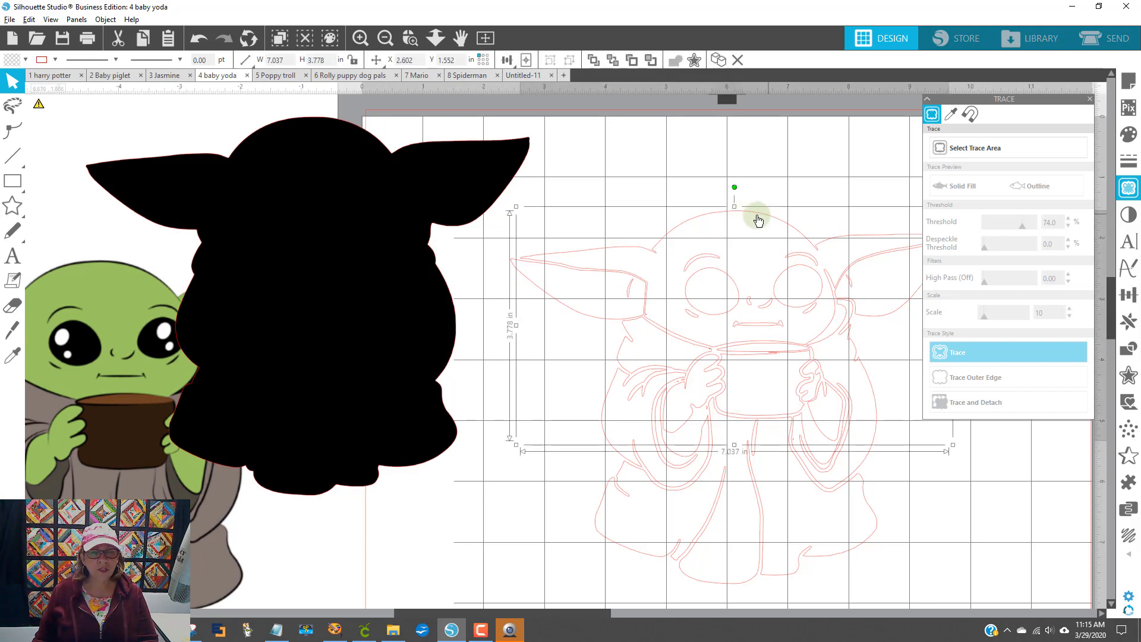
click(10, 65)
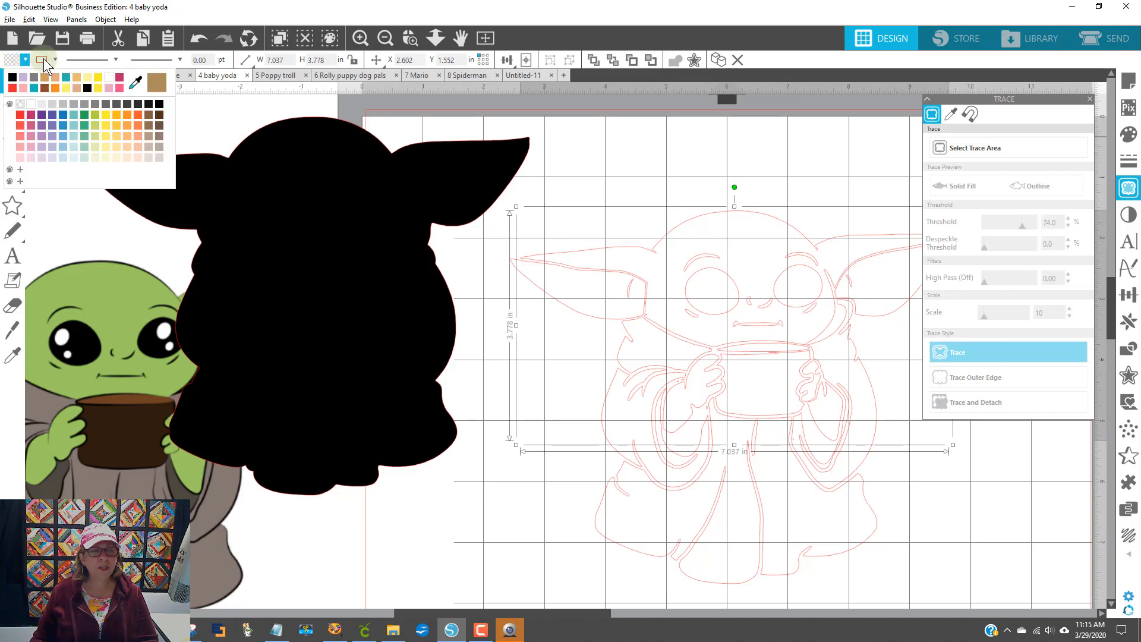
click(139, 81)
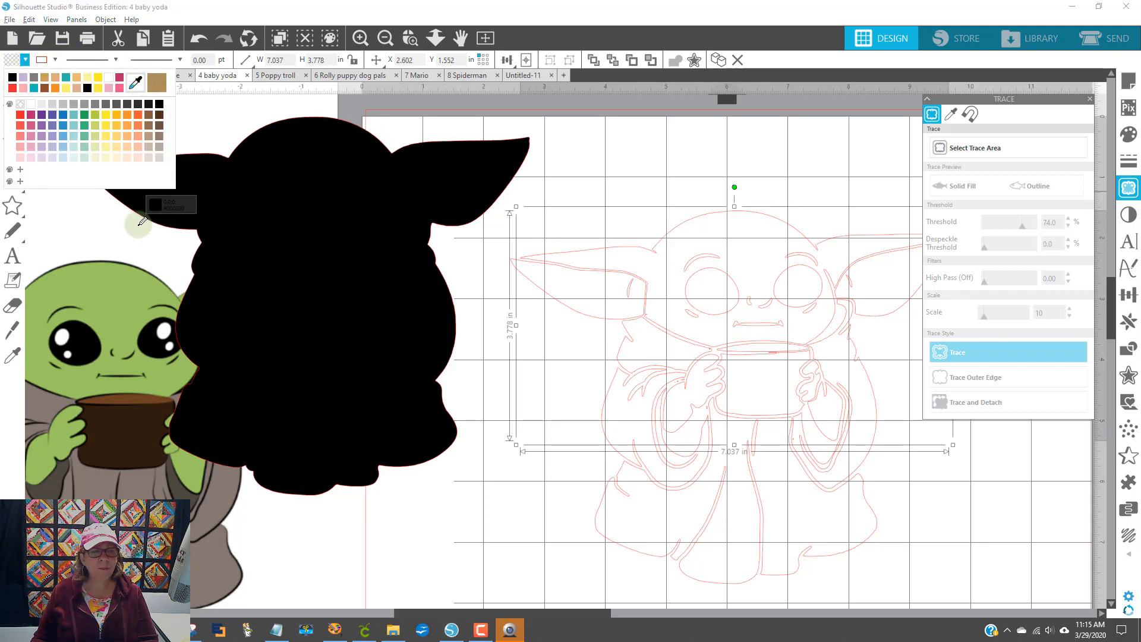
click(111, 275)
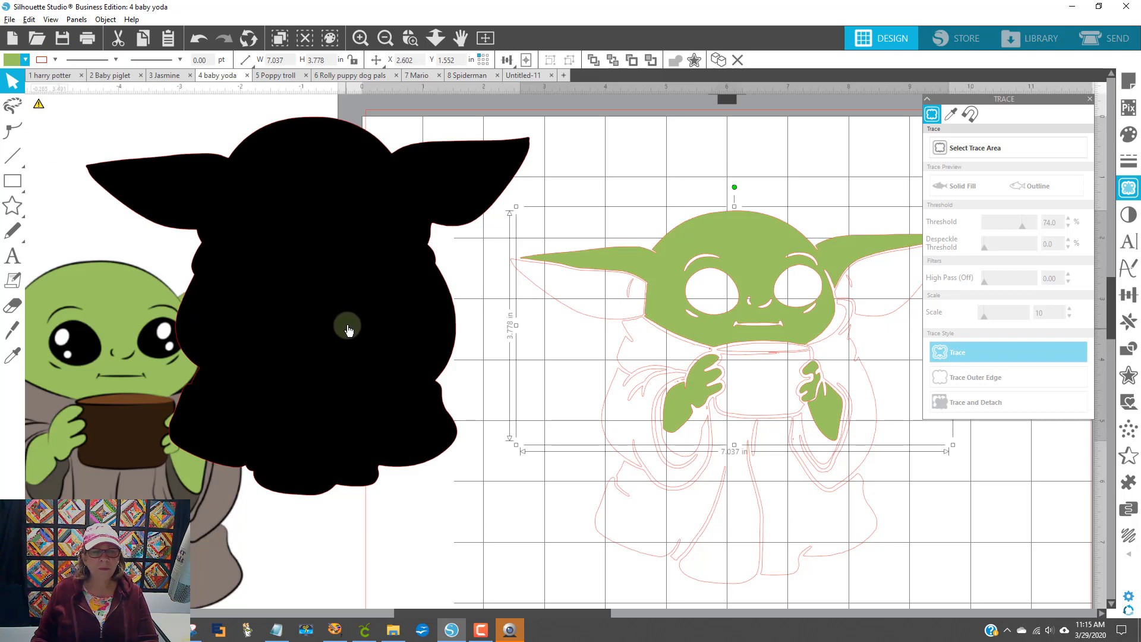
- Send the black silhouette to the back and move it and the green pieces left, clear of the remaining traces
right_click(348, 325)
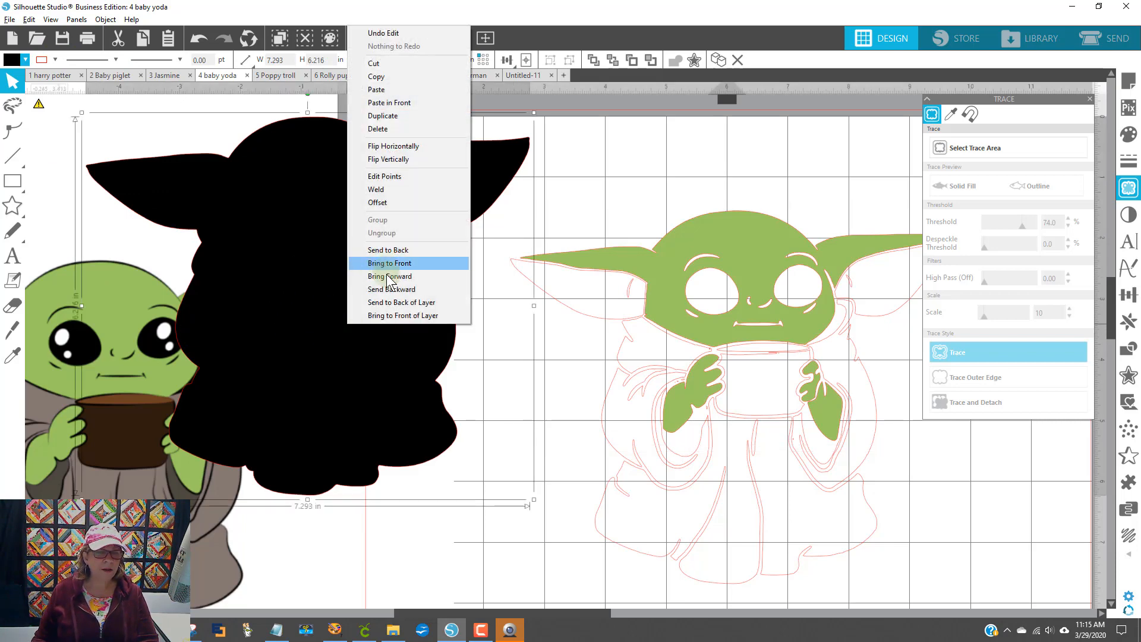
click(389, 250)
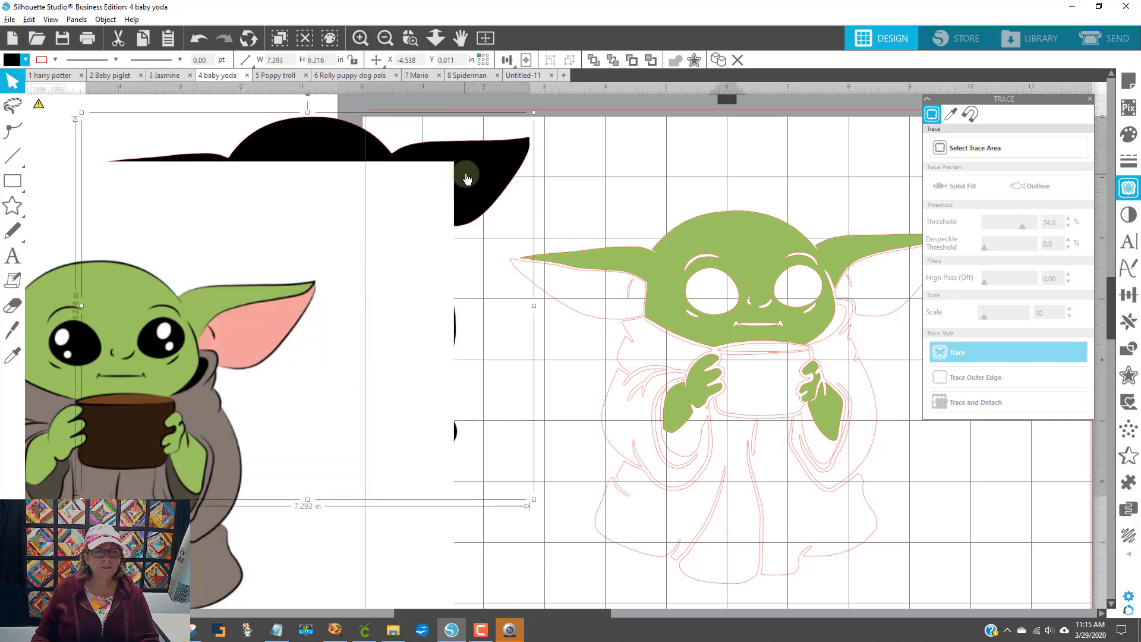
mouse_move(472, 174)
mouse_down()
mouse_move(719, 259)
mouse_move(897, 265)
mouse_move(582, 255)
mouse_move(415, 233)
mouse_up()
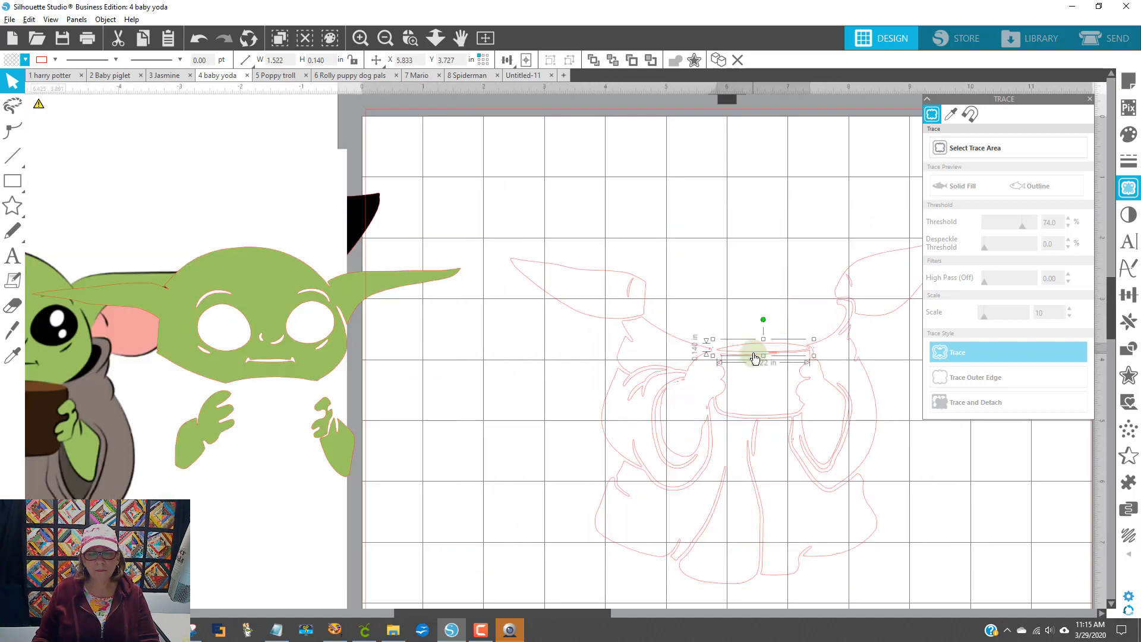
- Fill the robe trace with the brownish gray sampled from the robe in the picture
click(653, 329)
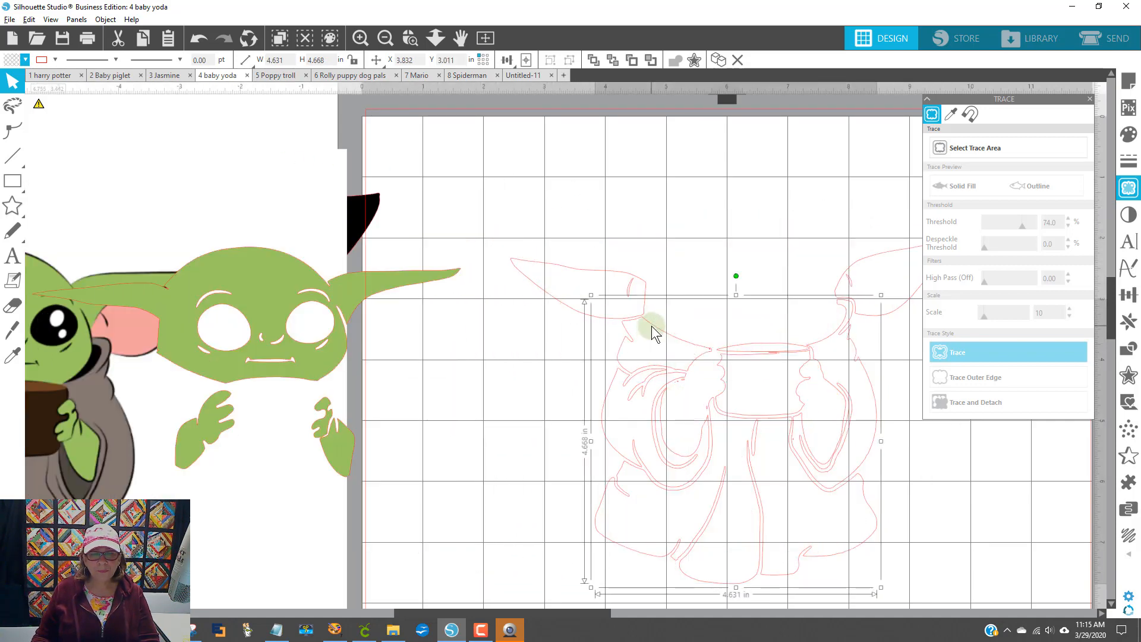
click(12, 65)
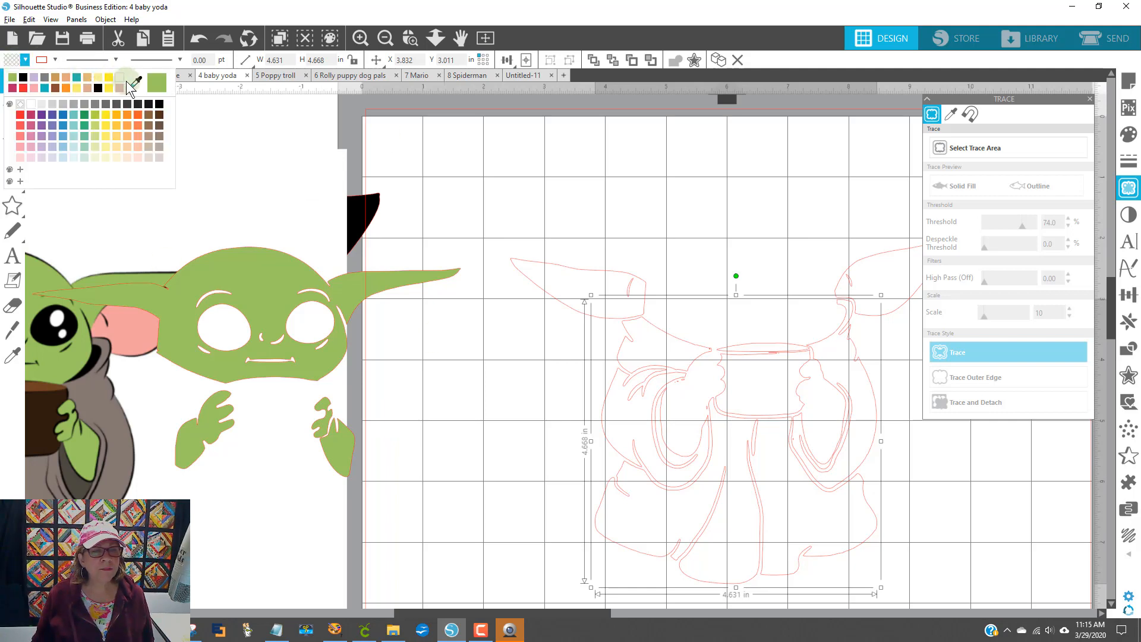
click(136, 82)
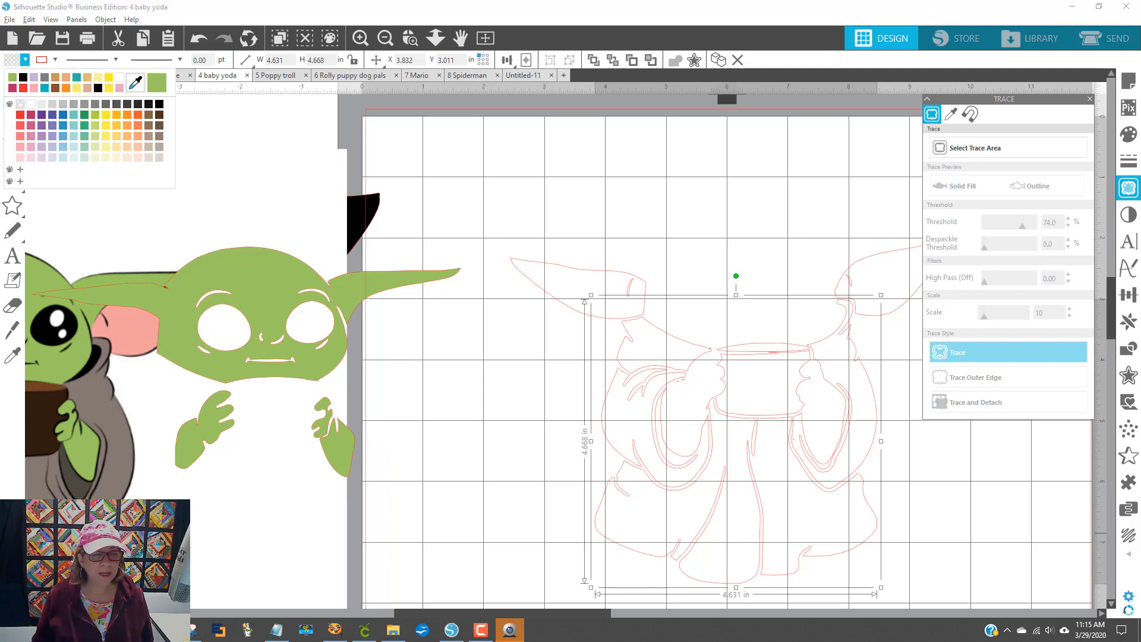
click(121, 439)
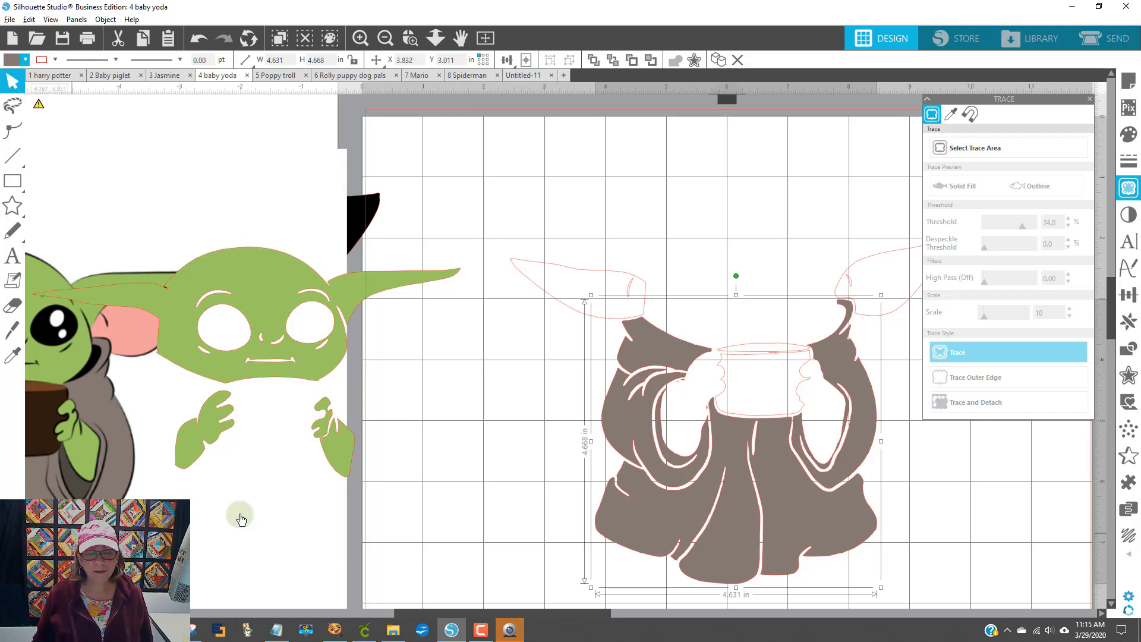
- Move the gray robe off the page and shift the inner-ear trace up and to the left, above the mug trace
click(512, 423)
click(593, 275)
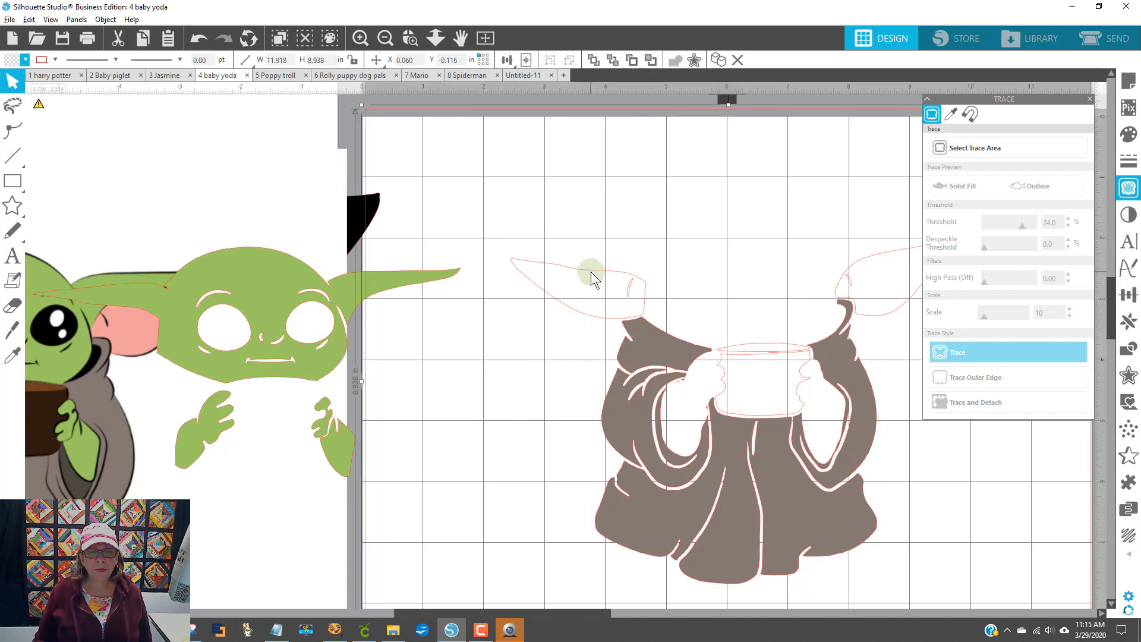
mouse_move(591, 272)
mouse_down()
mouse_move(571, 189)
mouse_move(678, 173)
mouse_move(543, 183)
mouse_up()
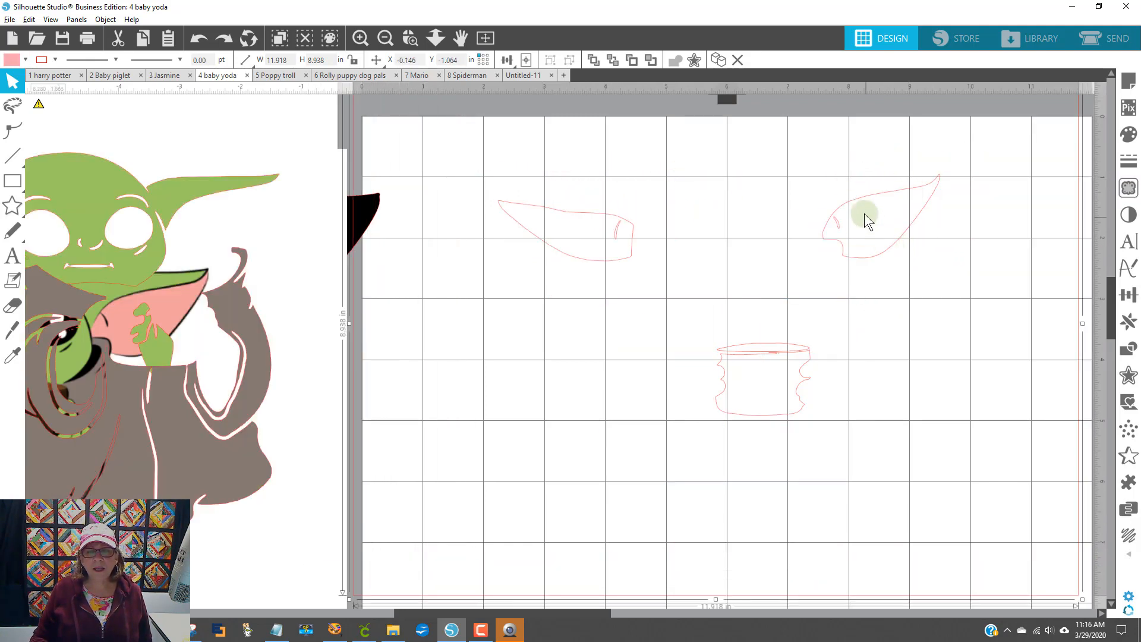
drag(860, 199, 861, 202)
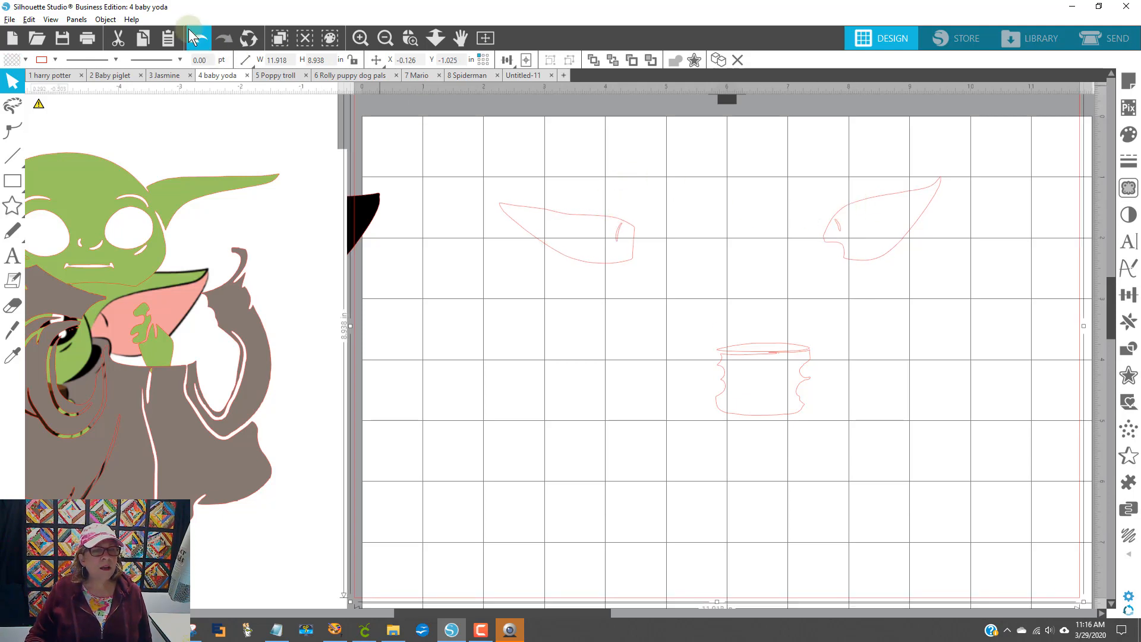
- Release the inner-ear trace's compound path to separate the ears from the page-sized frame
click(109, 20)
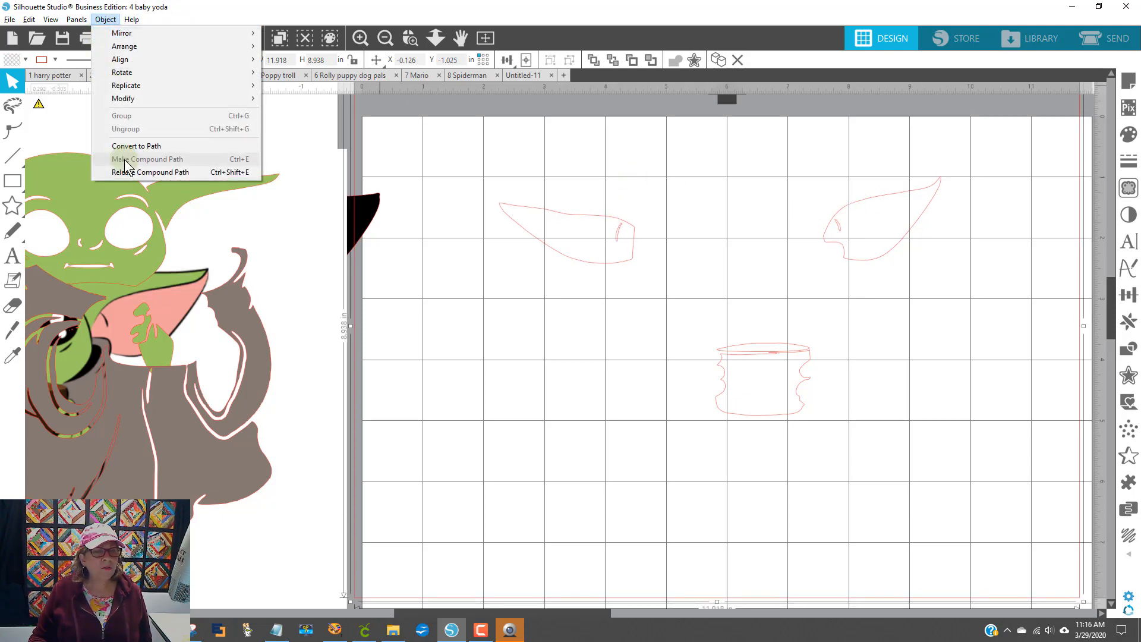
click(146, 173)
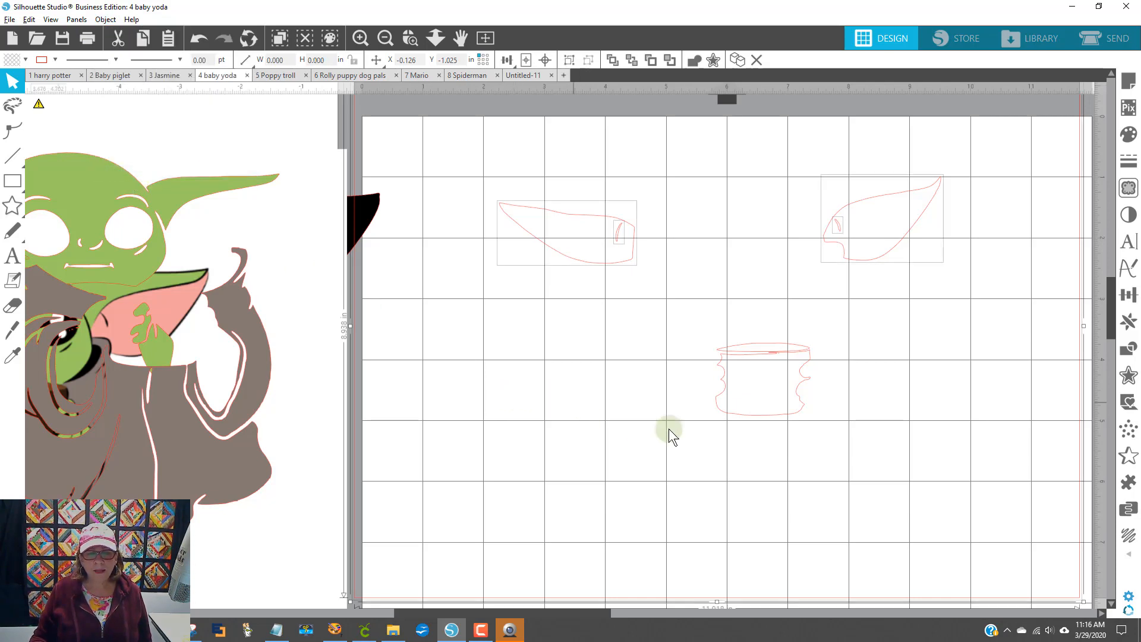
click(990, 412)
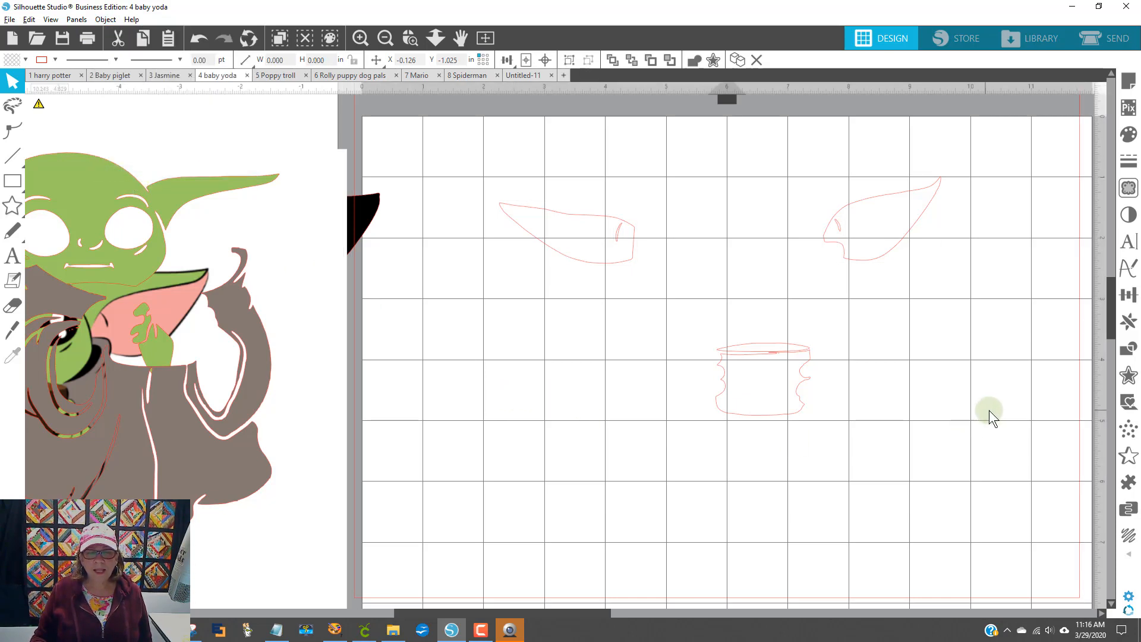
- Fill both inner-ear shapes with the pink sampled from the ear in the picture
click(890, 254)
shift+click(579, 268)
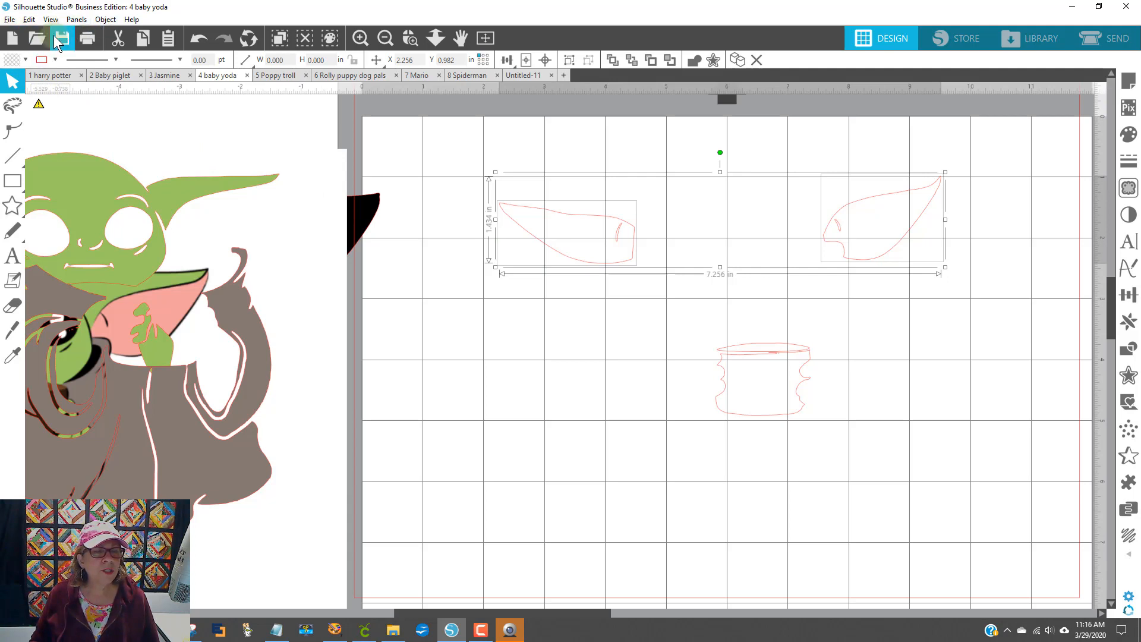
click(16, 62)
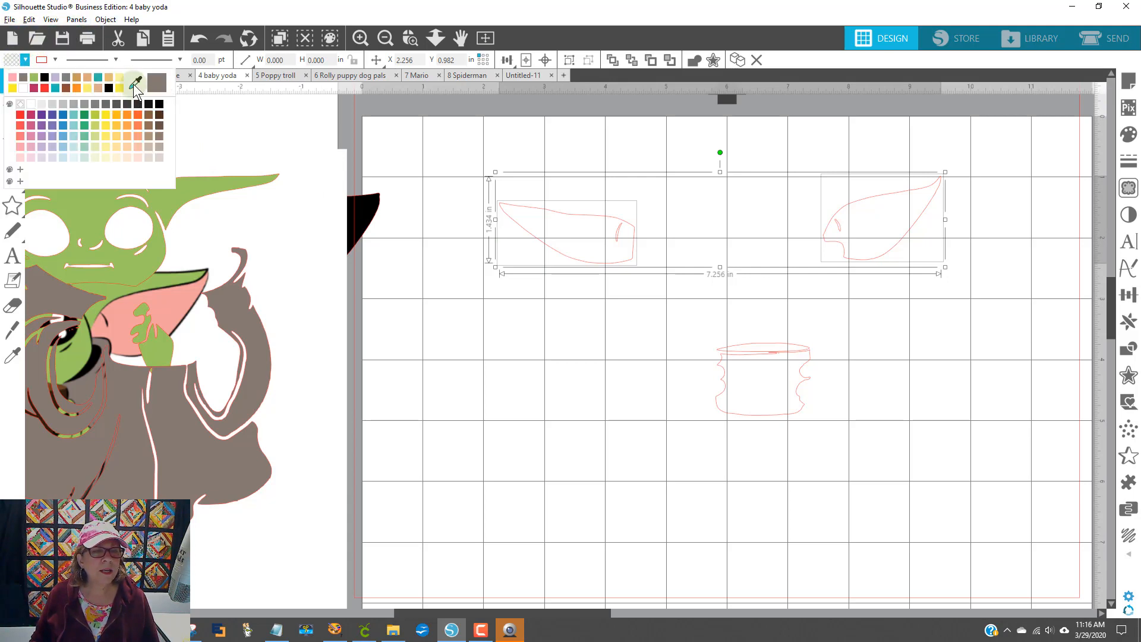
click(135, 84)
click(182, 291)
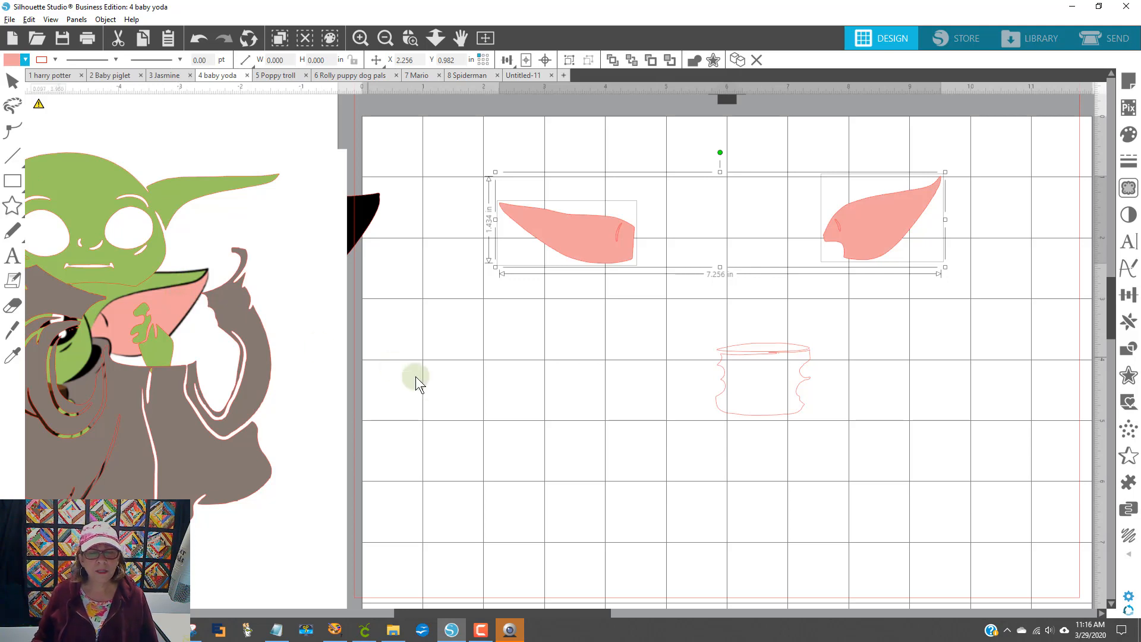
- Try to move the two pink ears up and to the left, and undo the move
drag(519, 247, 478, 195)
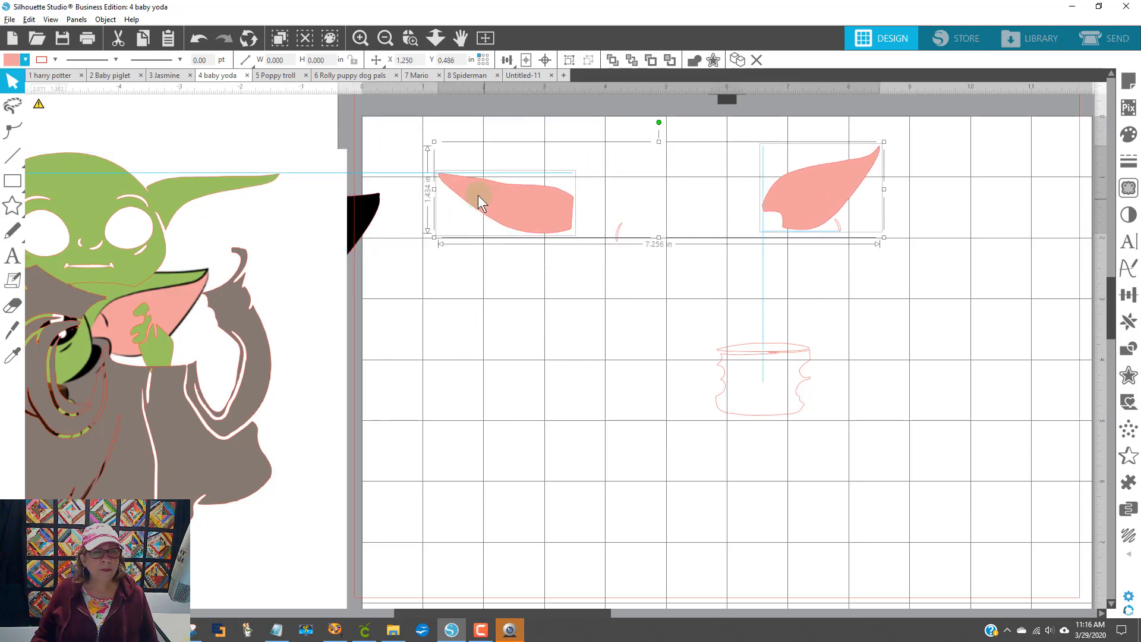
click(194, 42)
click(194, 41)
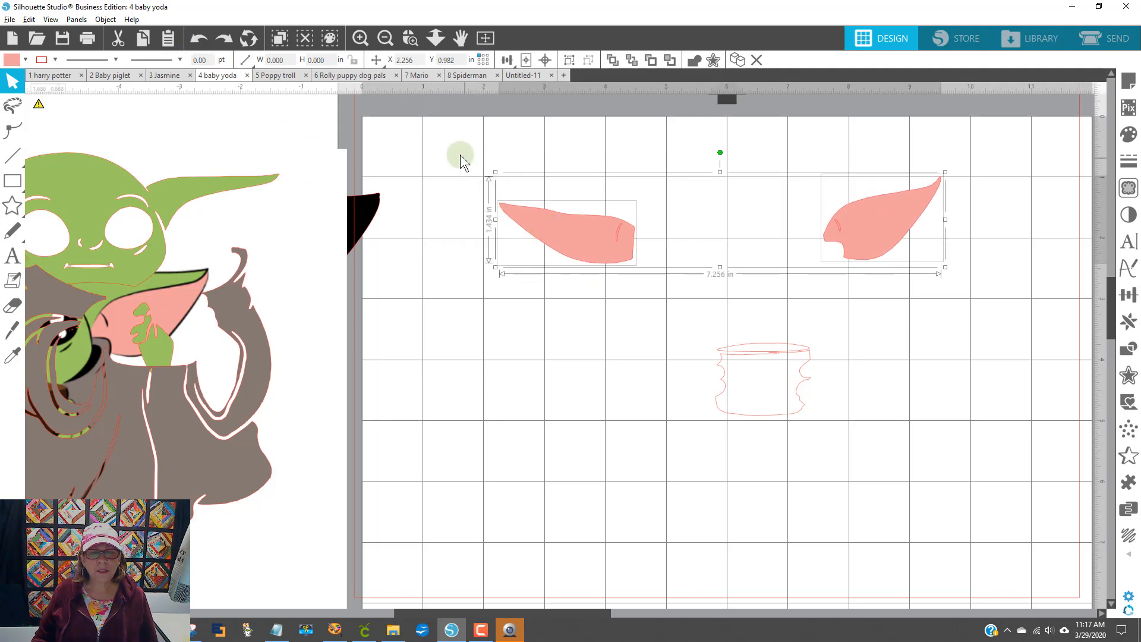
- Group the pink ears with their small crease marks and move the group up and left, toward the green head
drag(446, 150, 937, 256)
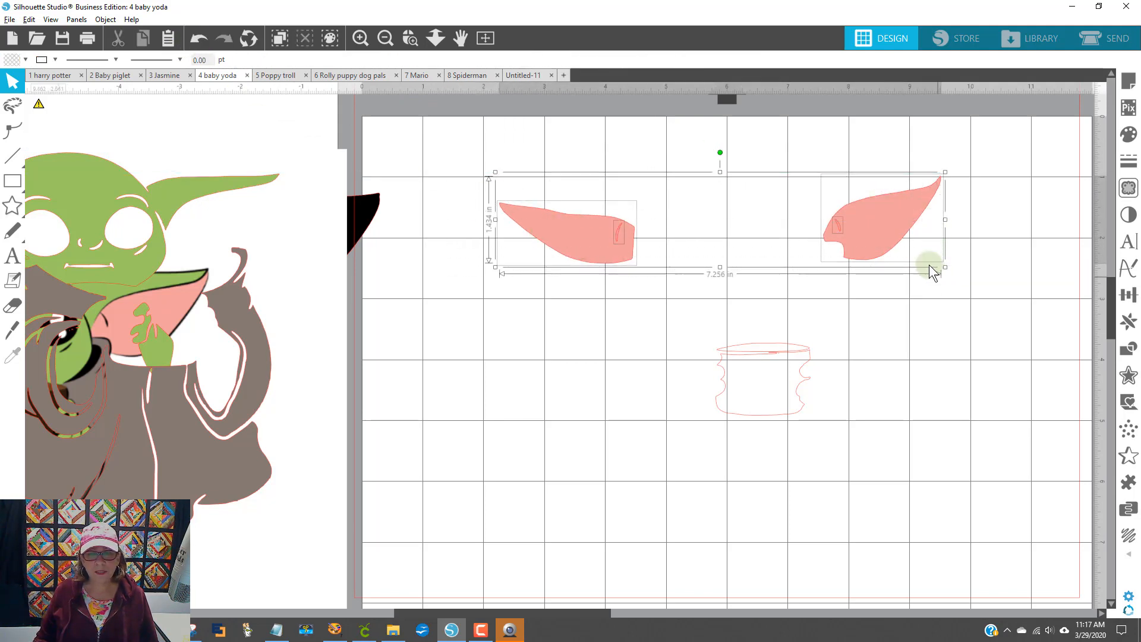
right_click(893, 237)
click(910, 435)
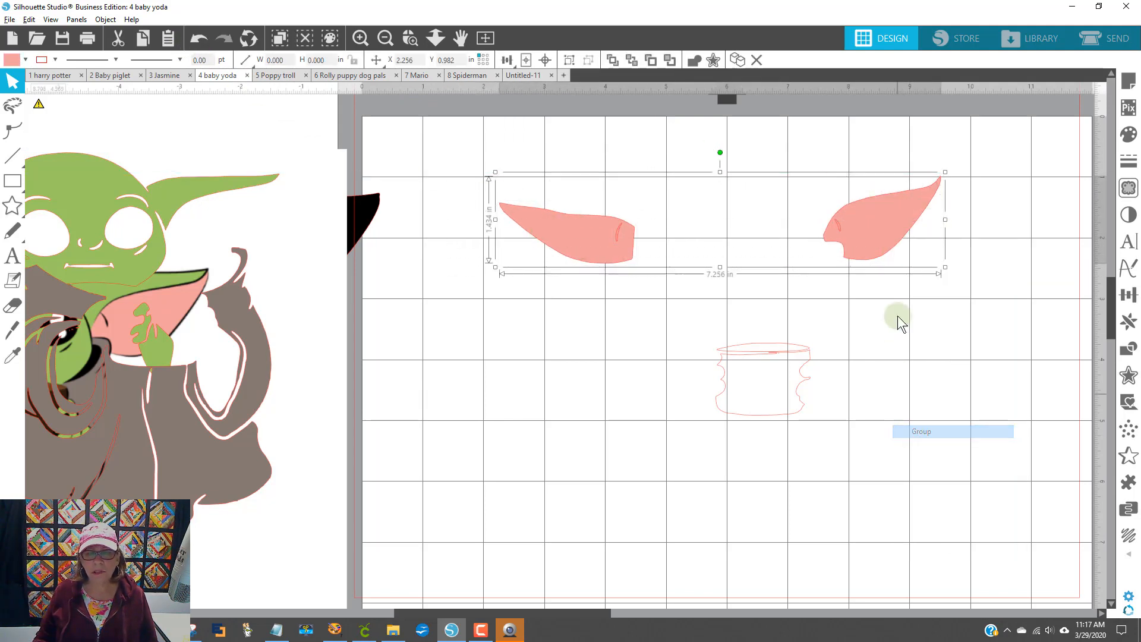
drag(896, 236, 520, 167)
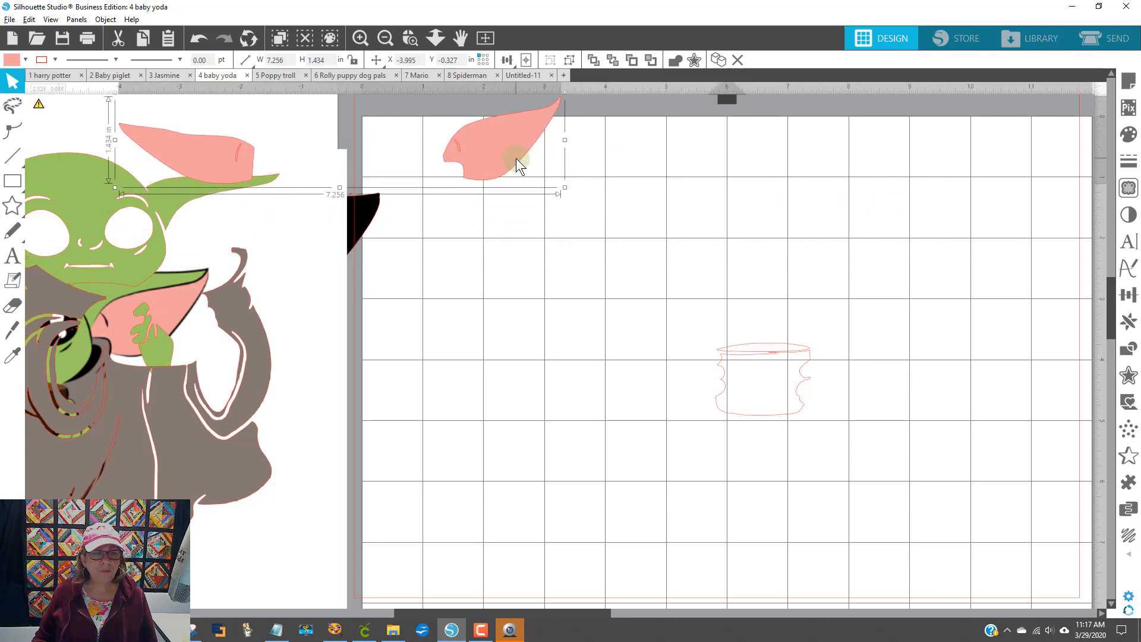
- Move the gray robe down and right off the picture, and move the picture right to expose its mug
drag(177, 446, 352, 610)
click(257, 563)
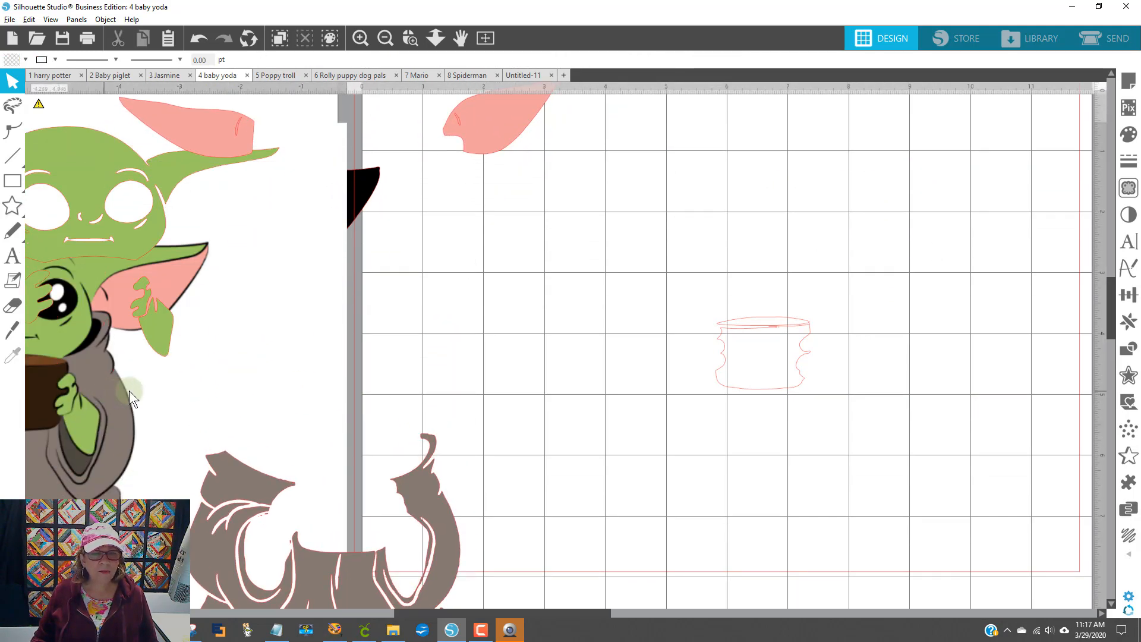
drag(129, 392, 284, 390)
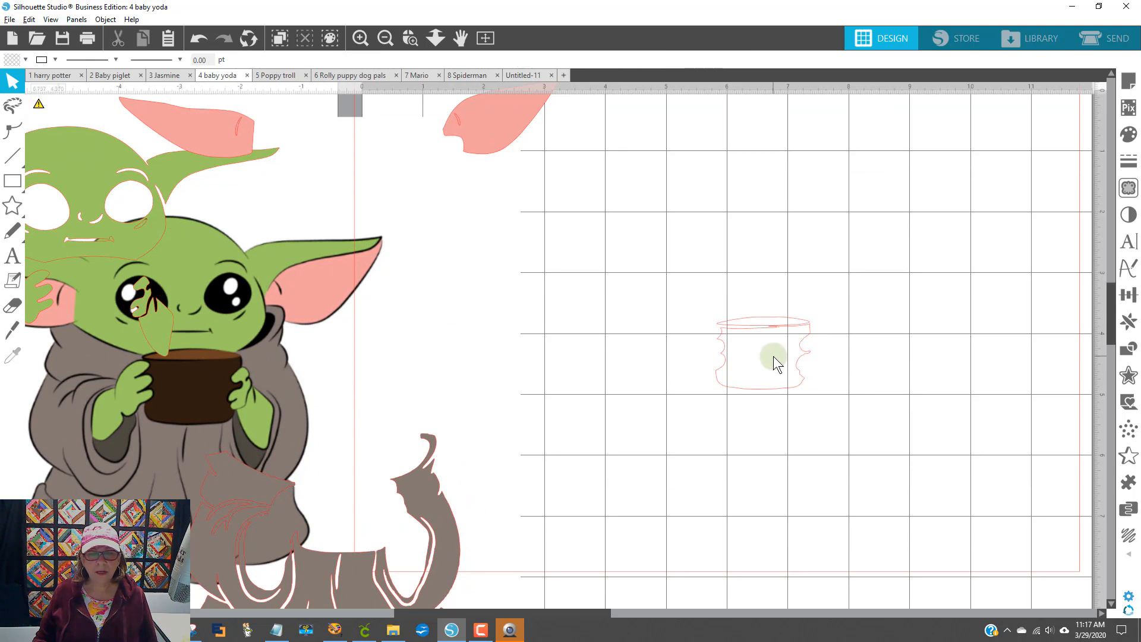
- Fill the thin oval at the mug's rim with the reddish brown sampled from the drink in the picture
click(763, 334)
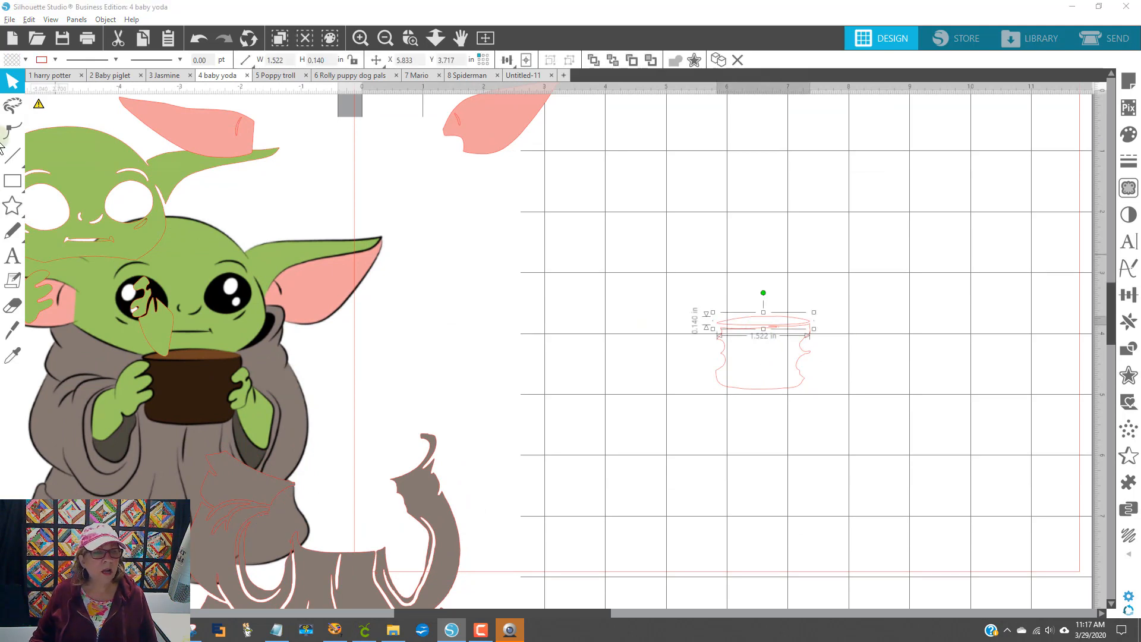
click(14, 60)
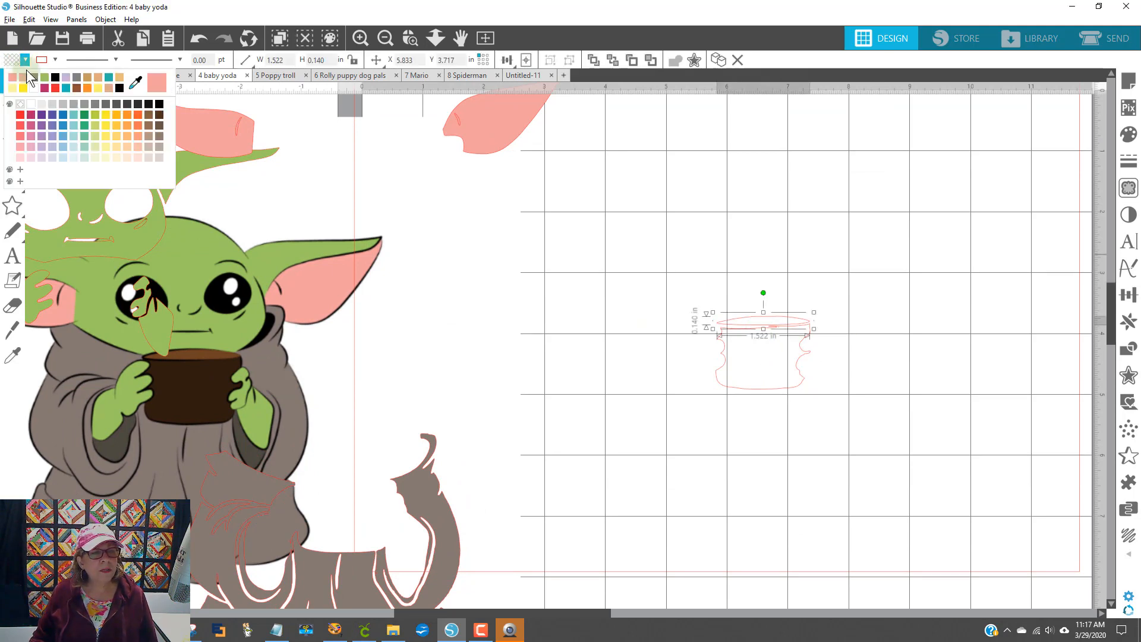
click(136, 82)
click(231, 376)
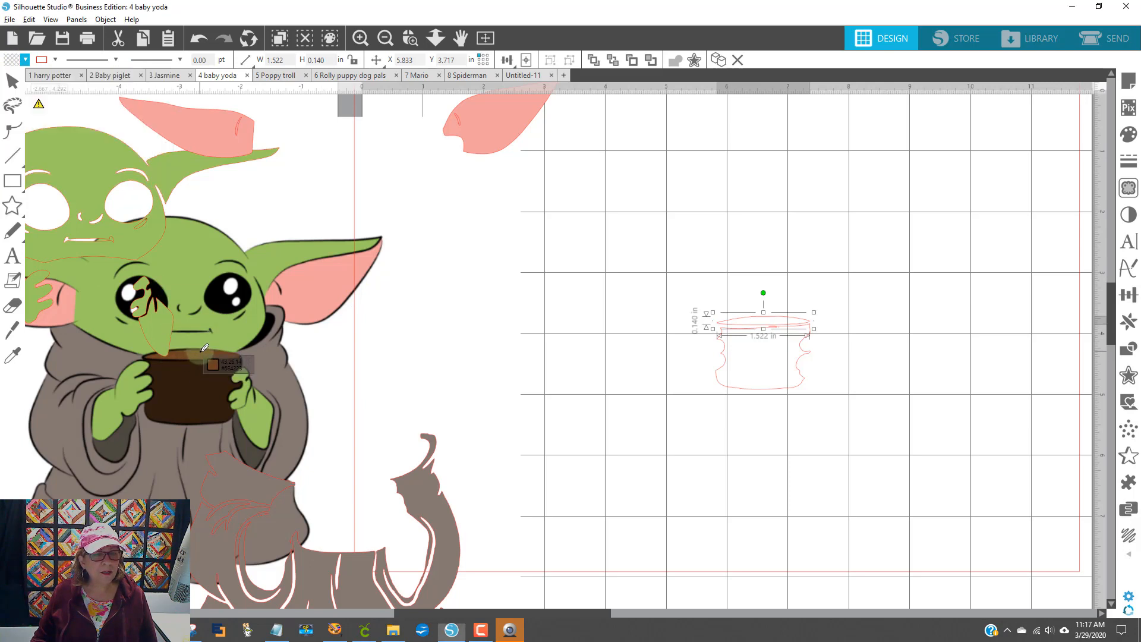
click(808, 404)
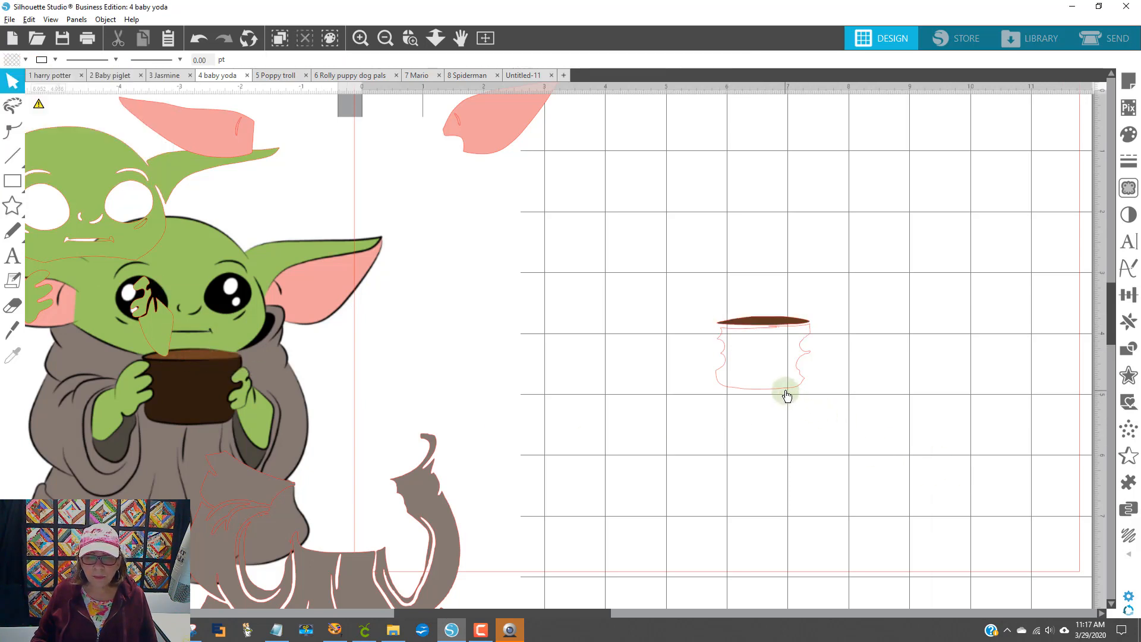
- Fill the mug body with the dark brown sampled from the mug in the picture
click(787, 396)
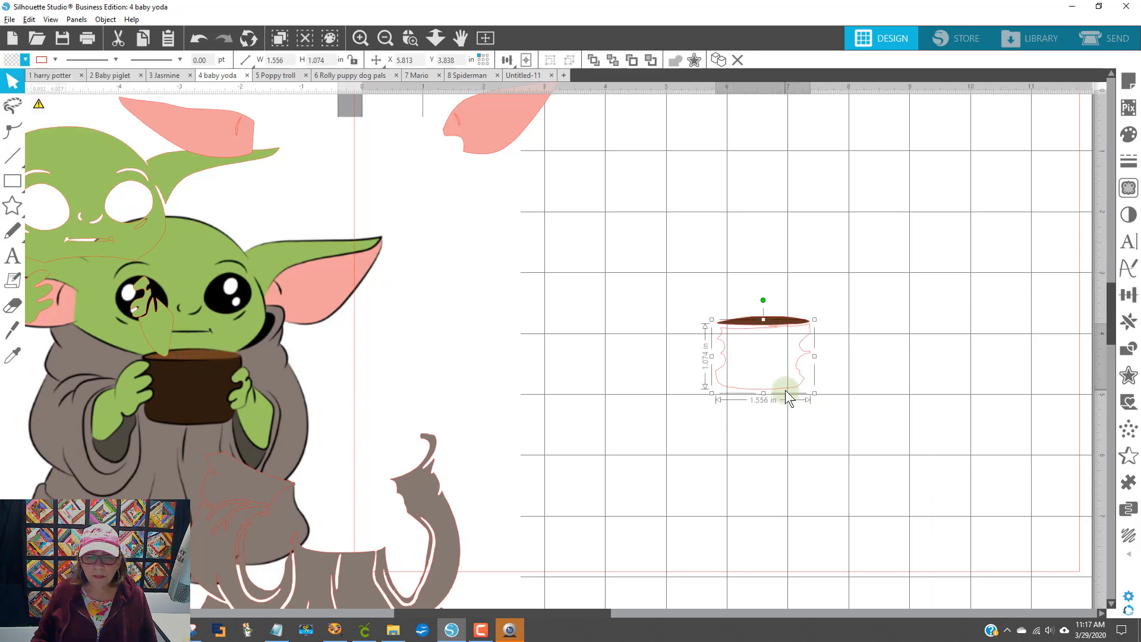
click(12, 59)
click(137, 86)
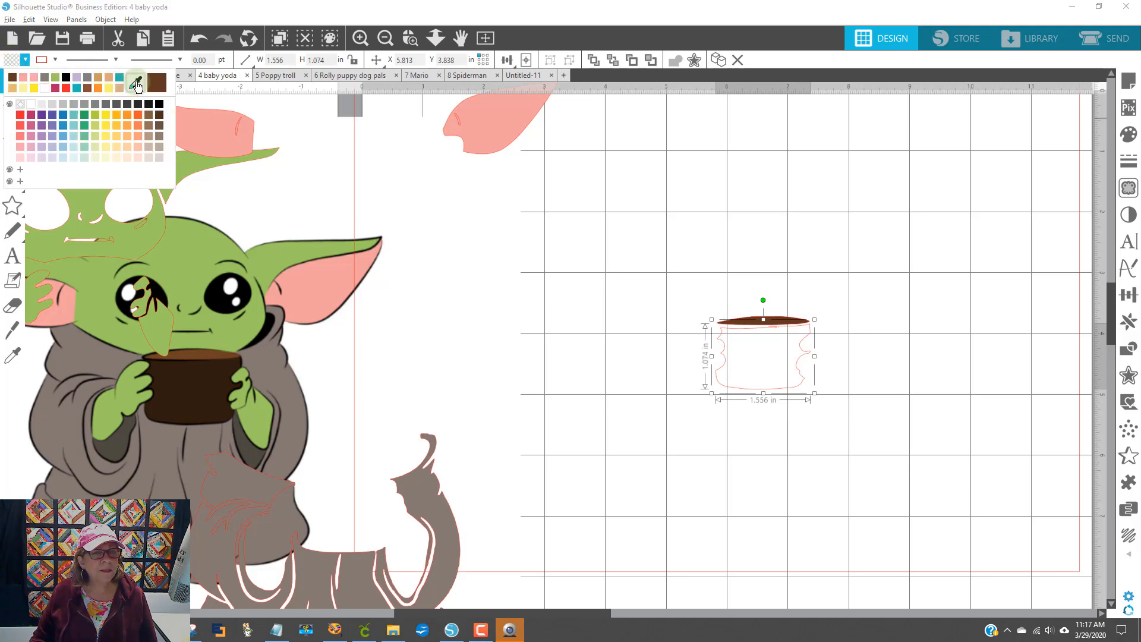
click(226, 380)
click(818, 454)
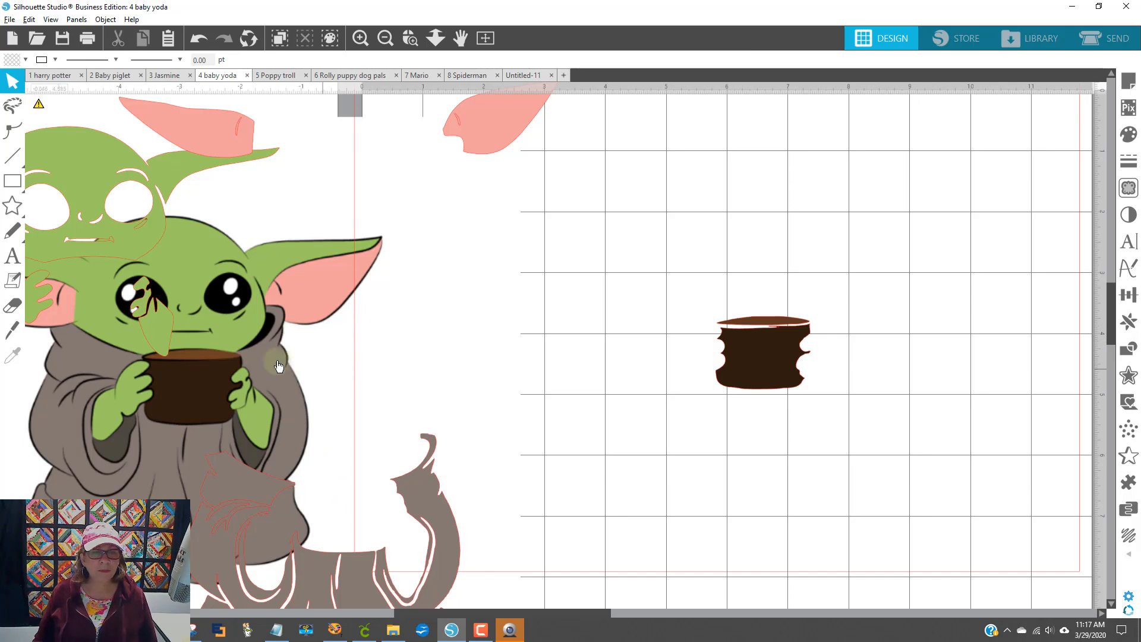
- Move the picture off to the lower left, and place the black silhouette to the right of the mug
scroll(412, 328, up, 3)
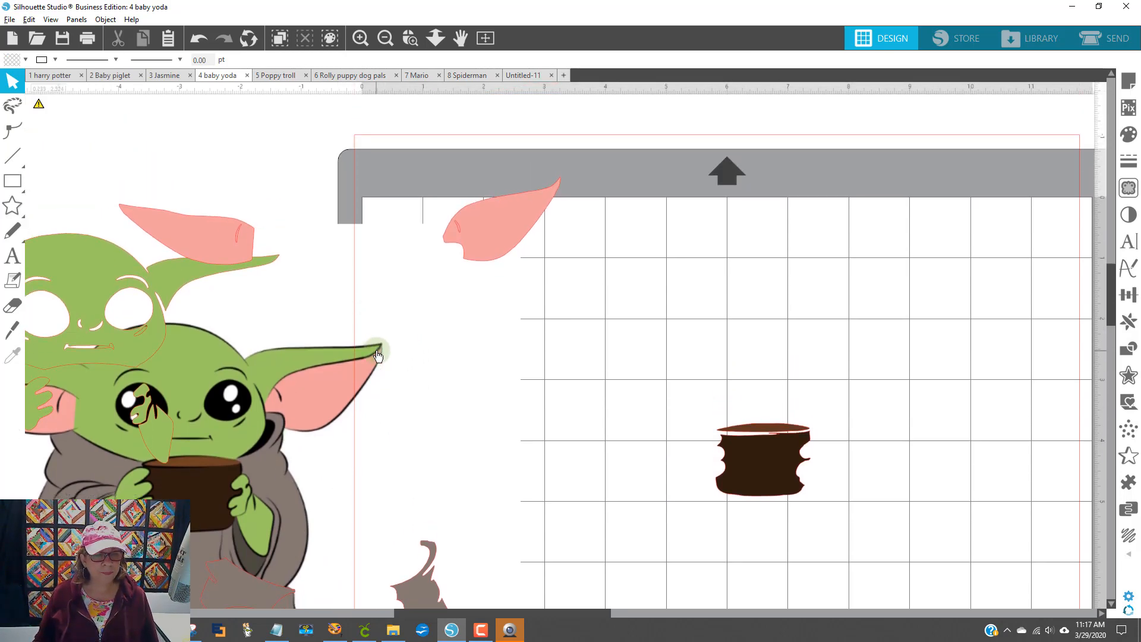
scroll(377, 349, down, 3)
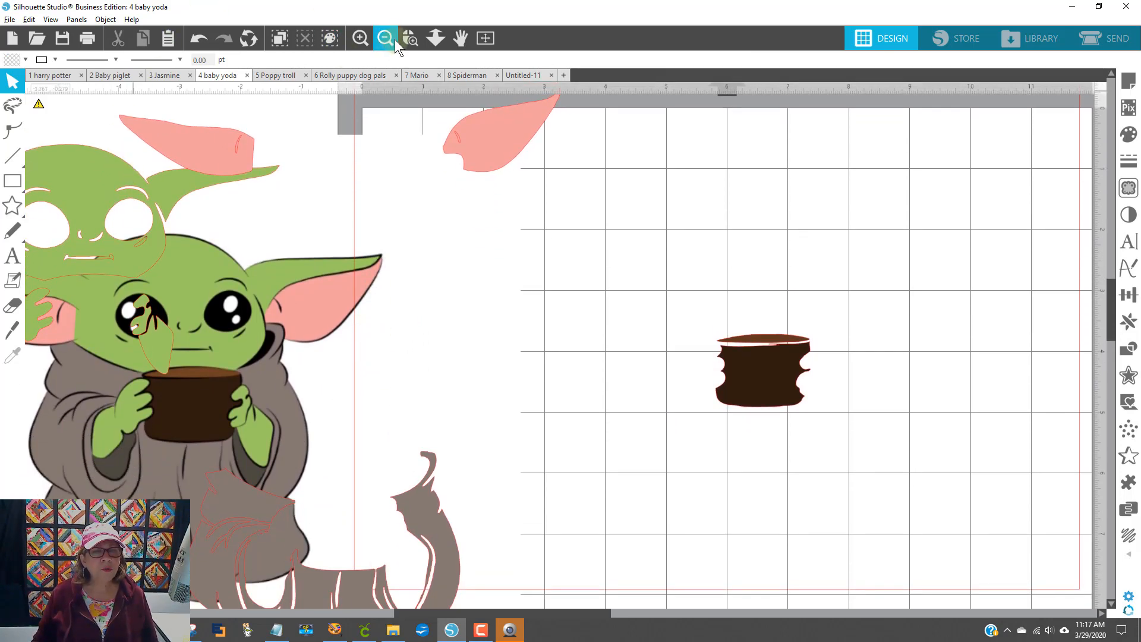
click(385, 38)
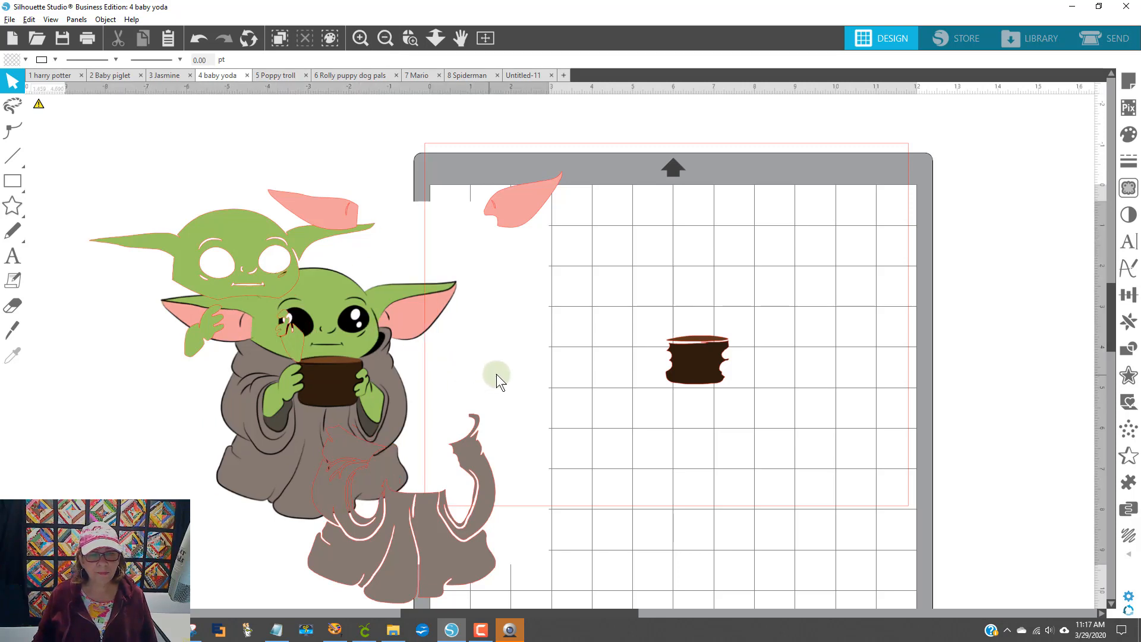
drag(497, 381, 229, 464)
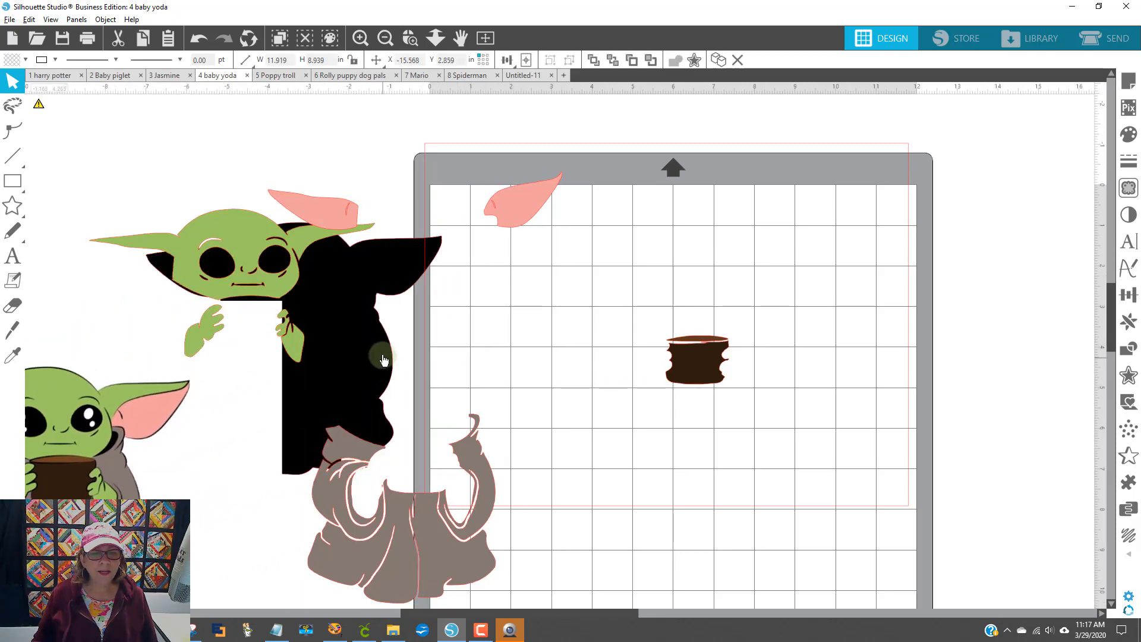
drag(384, 360, 759, 323)
click(694, 367)
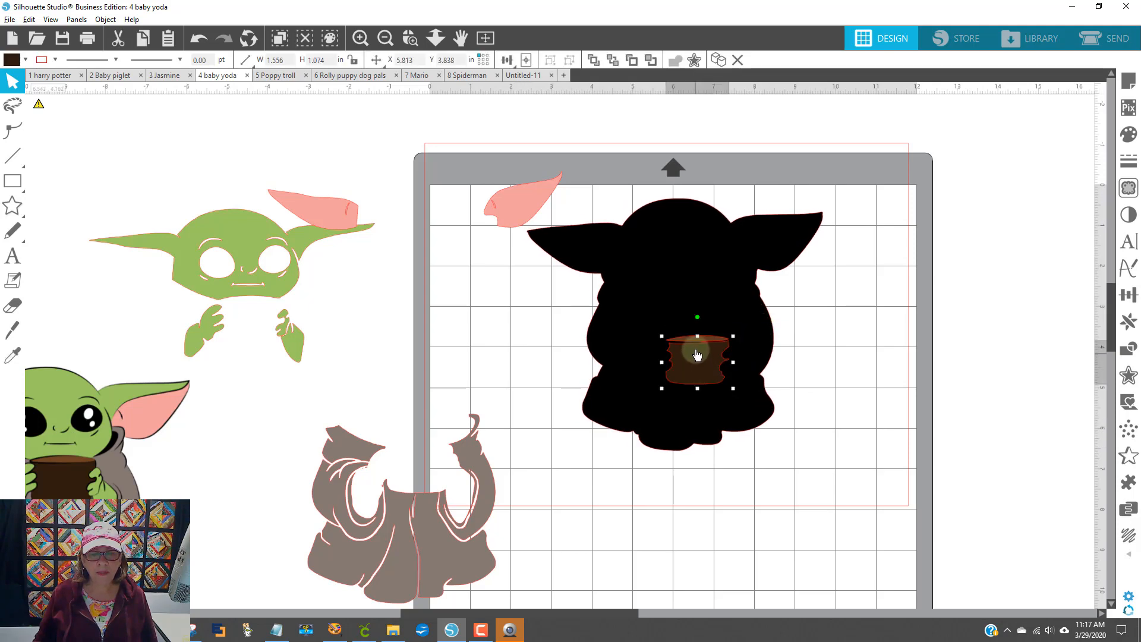
drag(695, 262, 876, 272)
click(454, 491)
- Place the gray robe and the green head with its hands in alignment on the black silhouette
click(398, 529)
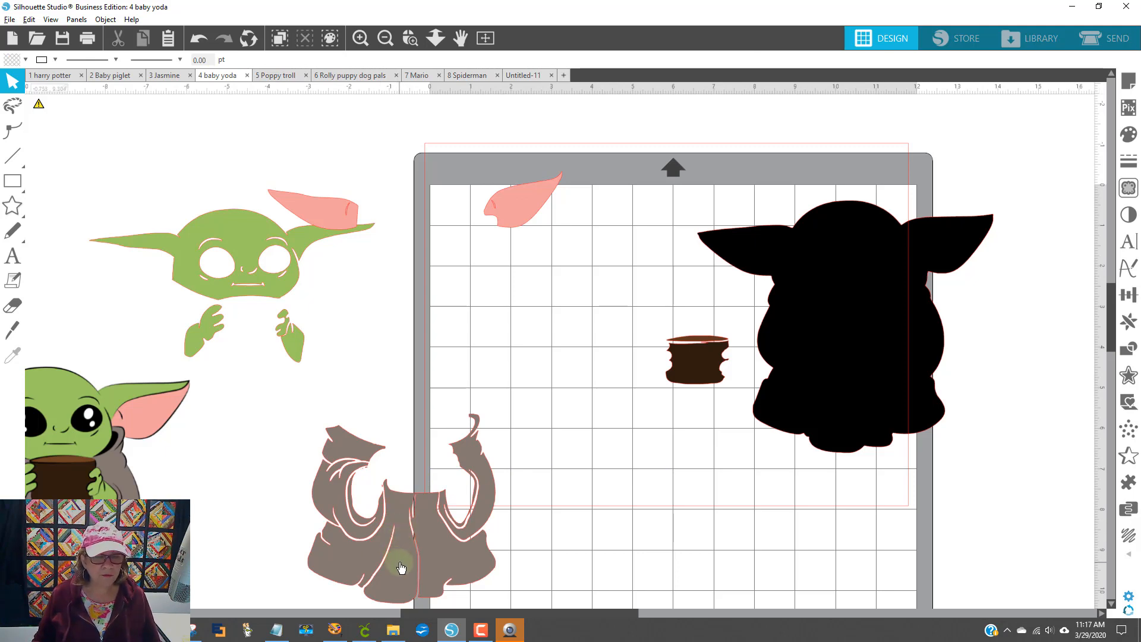
drag(401, 570, 848, 412)
click(742, 521)
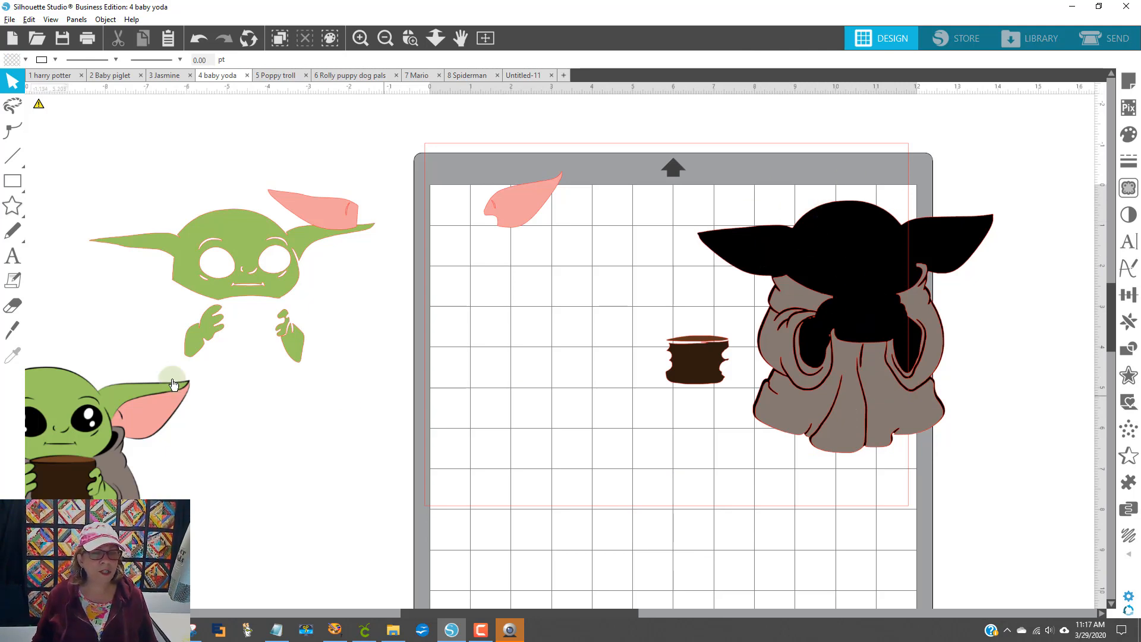
drag(178, 280, 793, 268)
click(701, 293)
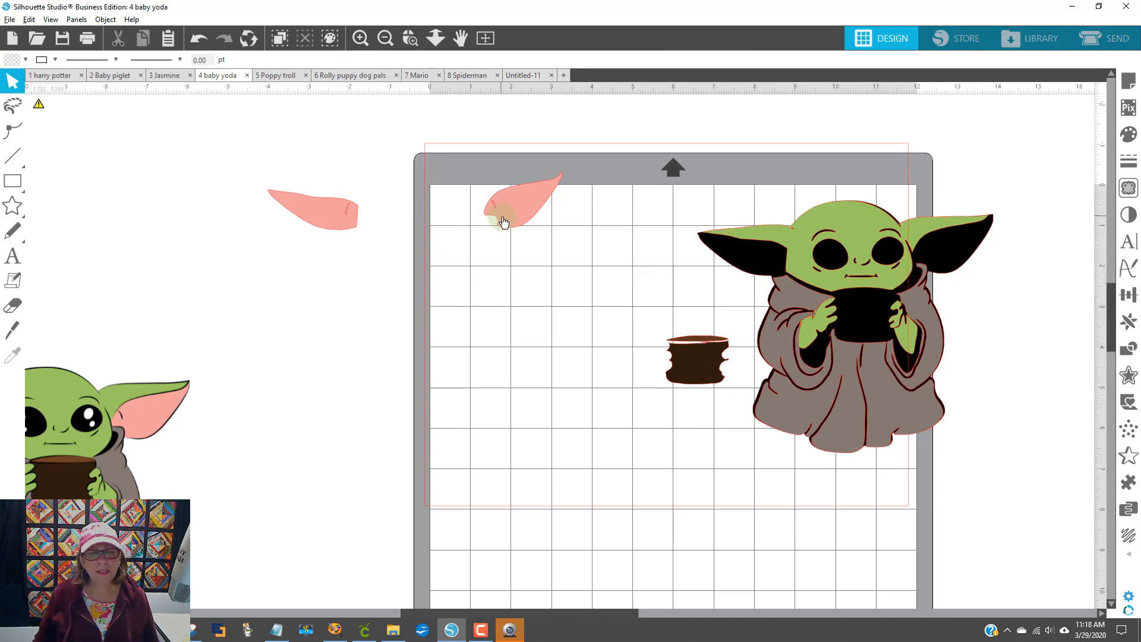
- Place the pink inner ears, the mug body and the mug's rim in alignment on the layered figure
drag(502, 221, 930, 259)
drag(701, 374, 865, 335)
drag(682, 340, 854, 293)
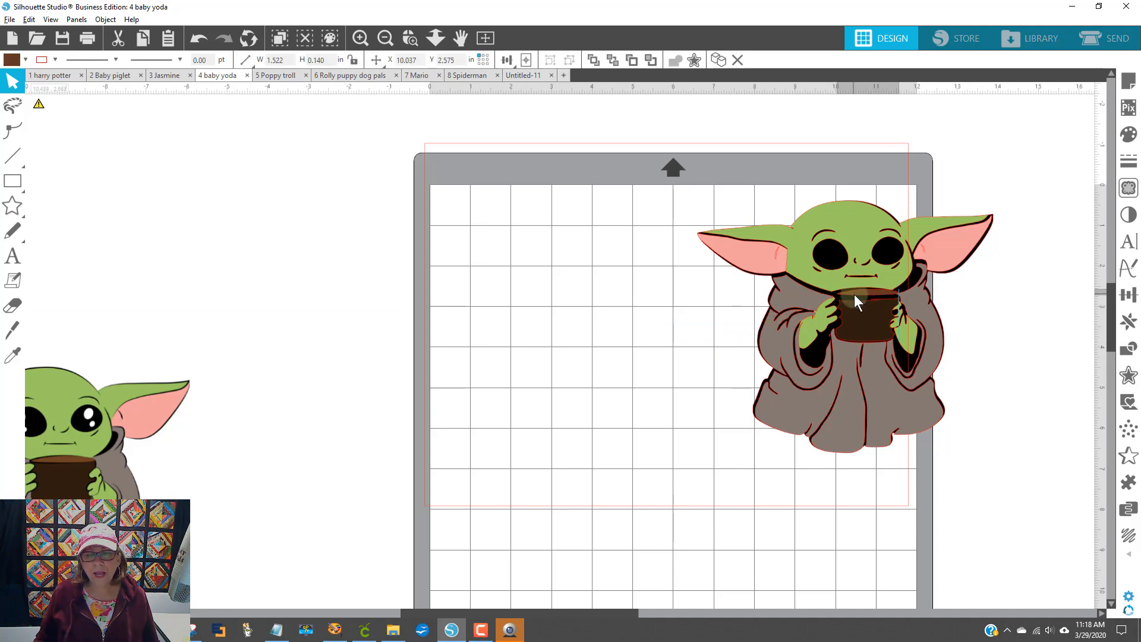
click(1013, 344)
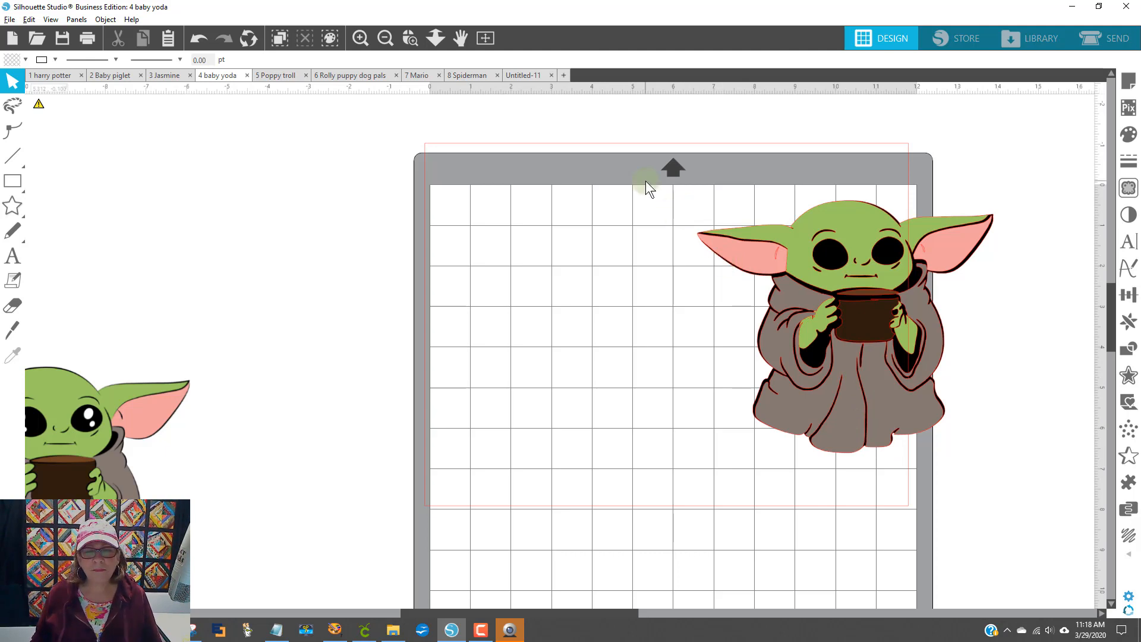
- Try a transparent line color on all the layered pieces, and set their line color back to red
click(821, 226)
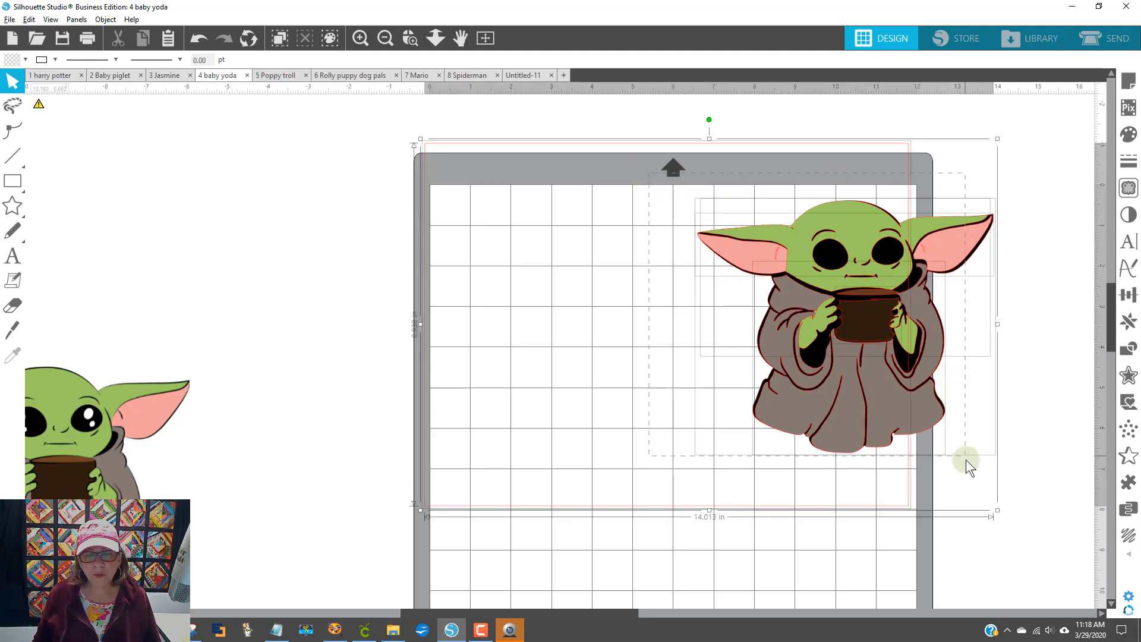
drag(967, 459, 975, 475)
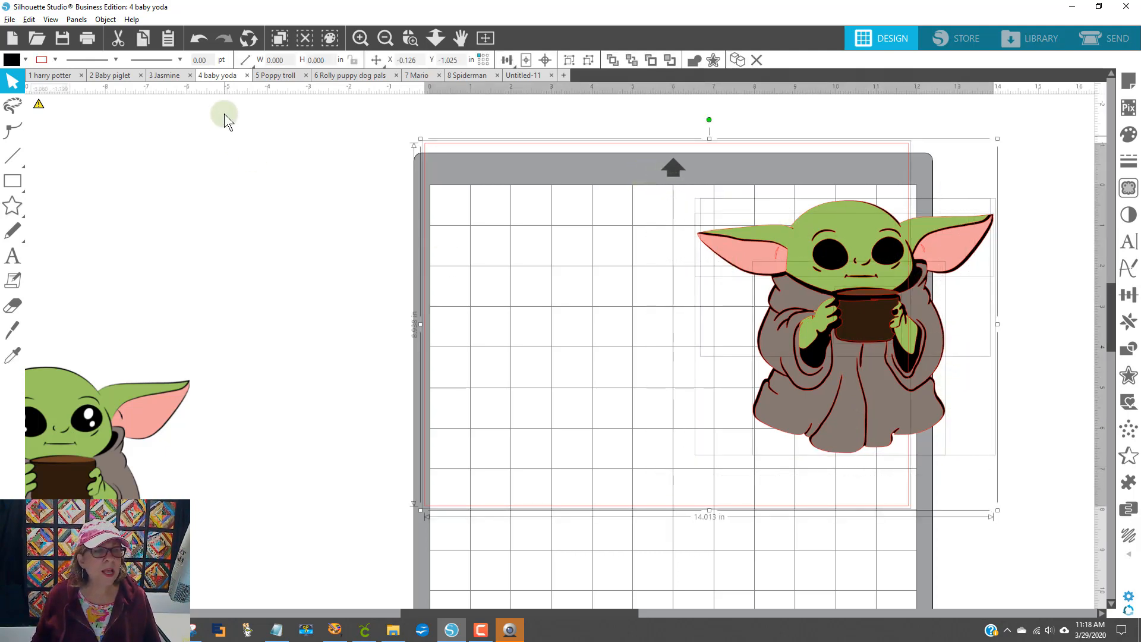
click(55, 60)
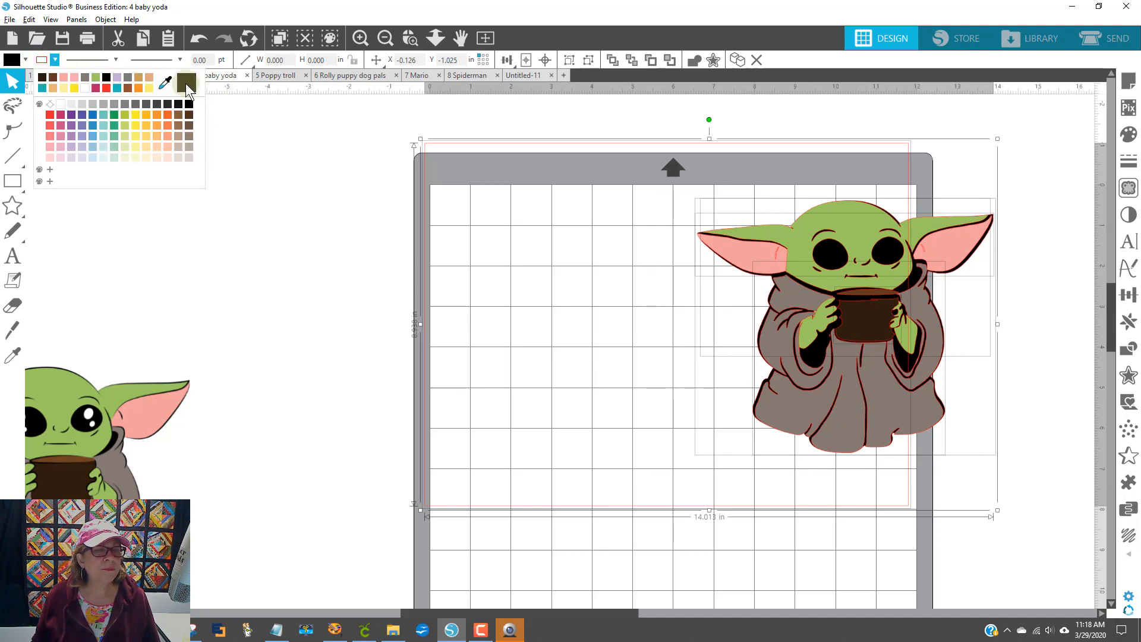
click(48, 104)
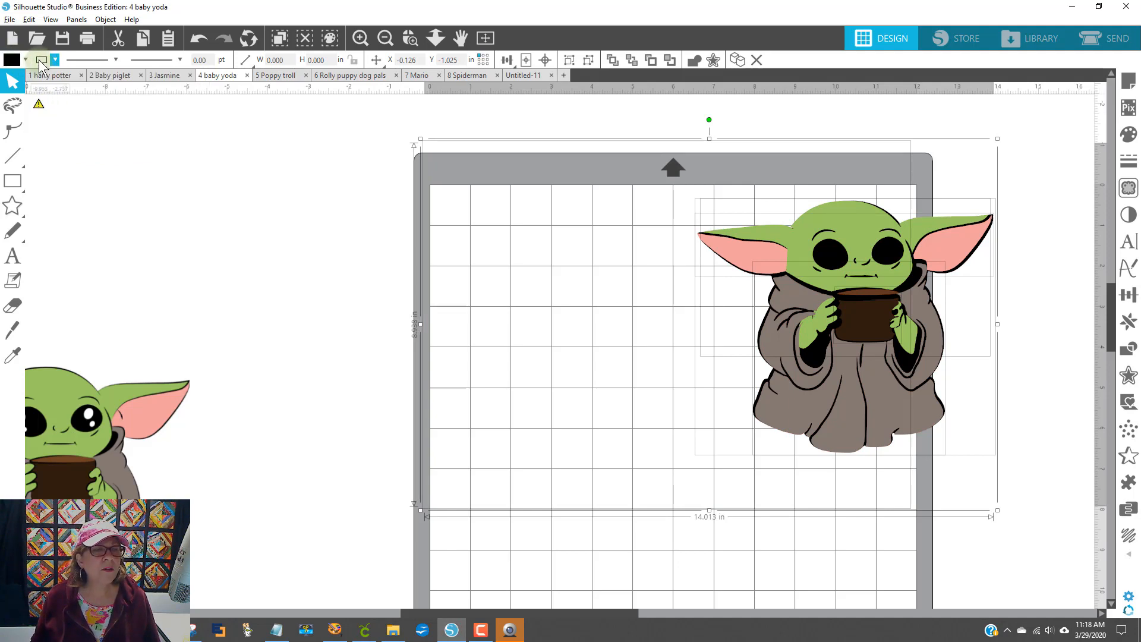
click(40, 62)
click(50, 116)
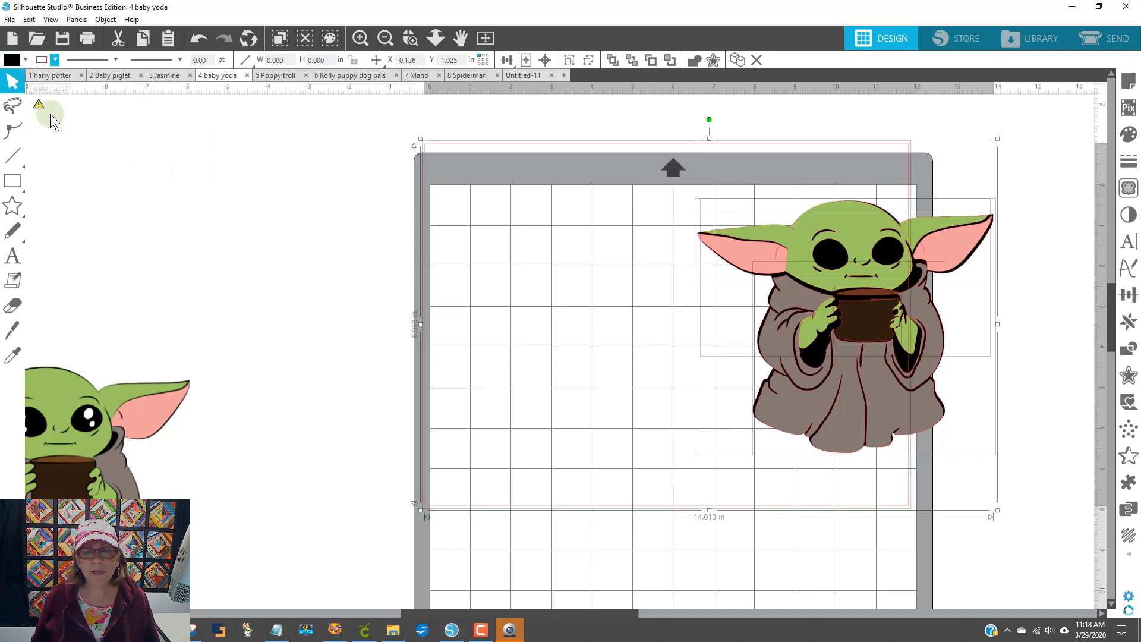
click(1087, 484)
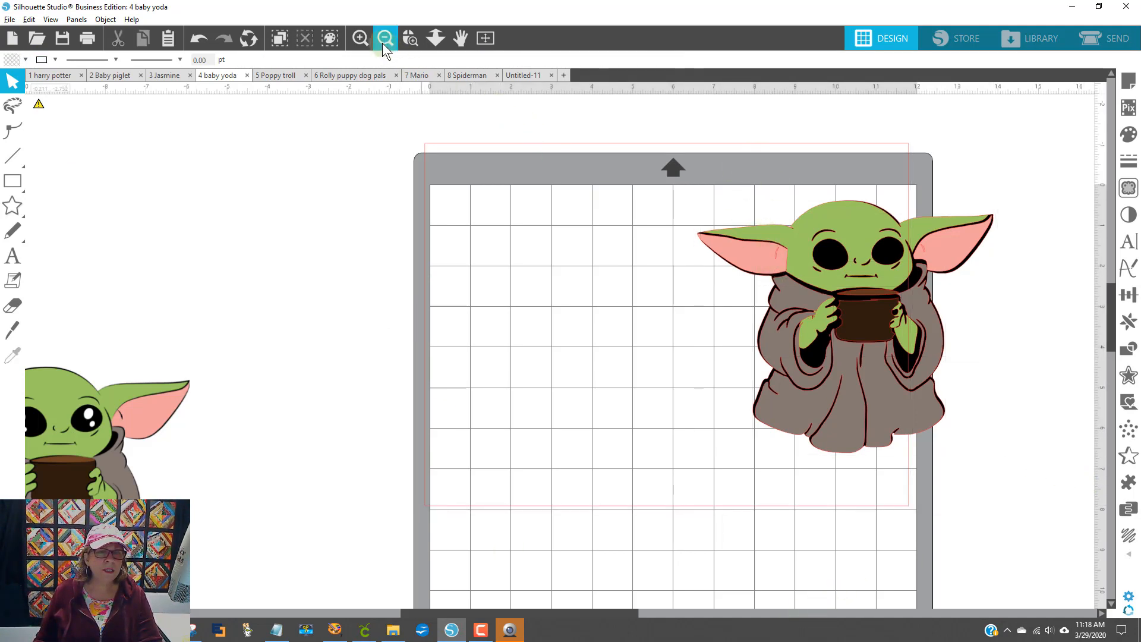
- Ungroup the pink inner ears from their small crease marks
click(410, 40)
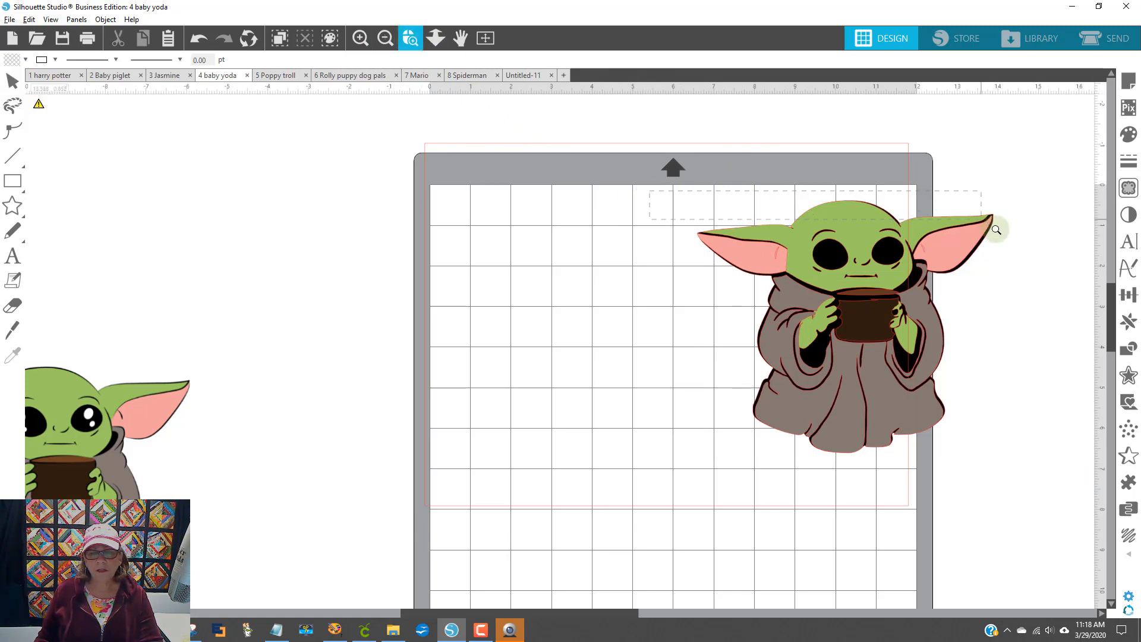
drag(997, 229, 1005, 321)
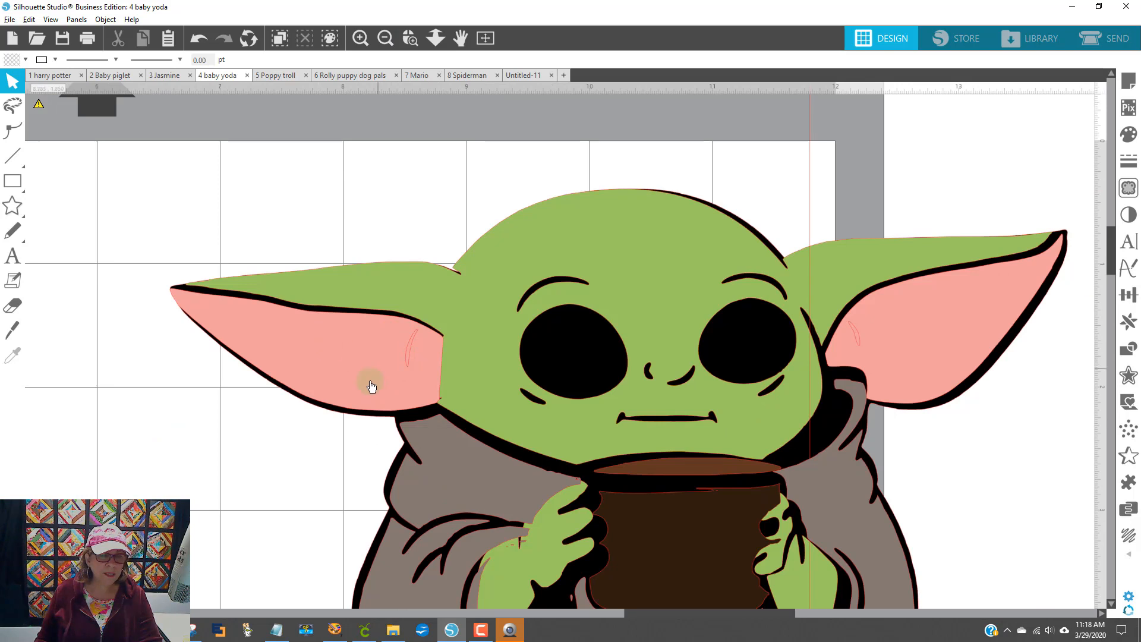
click(407, 369)
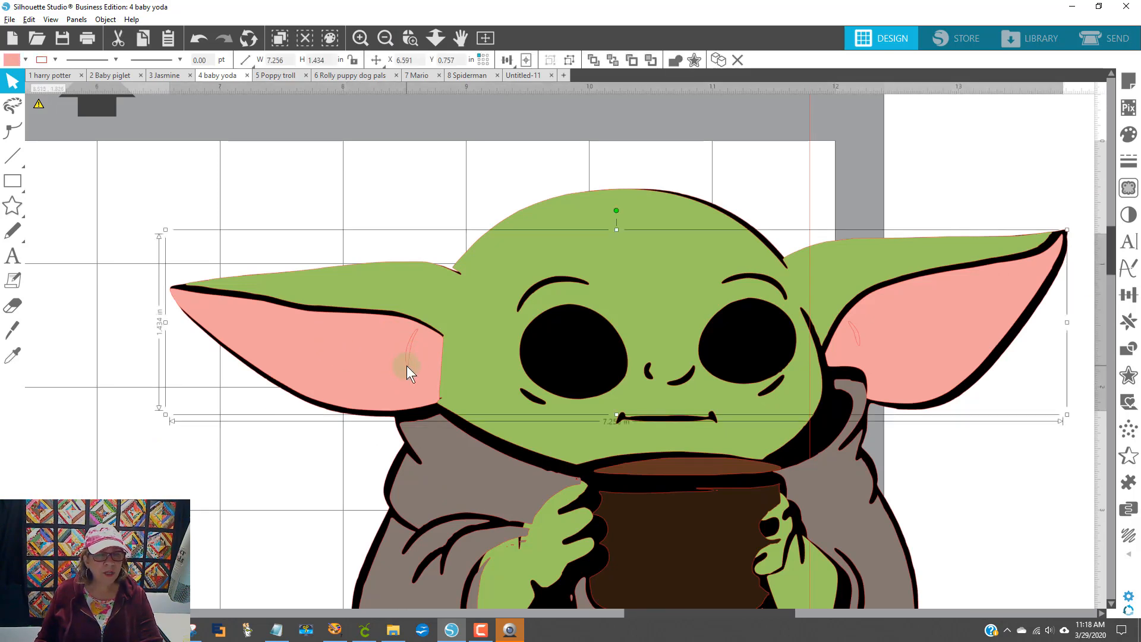
right_click(415, 333)
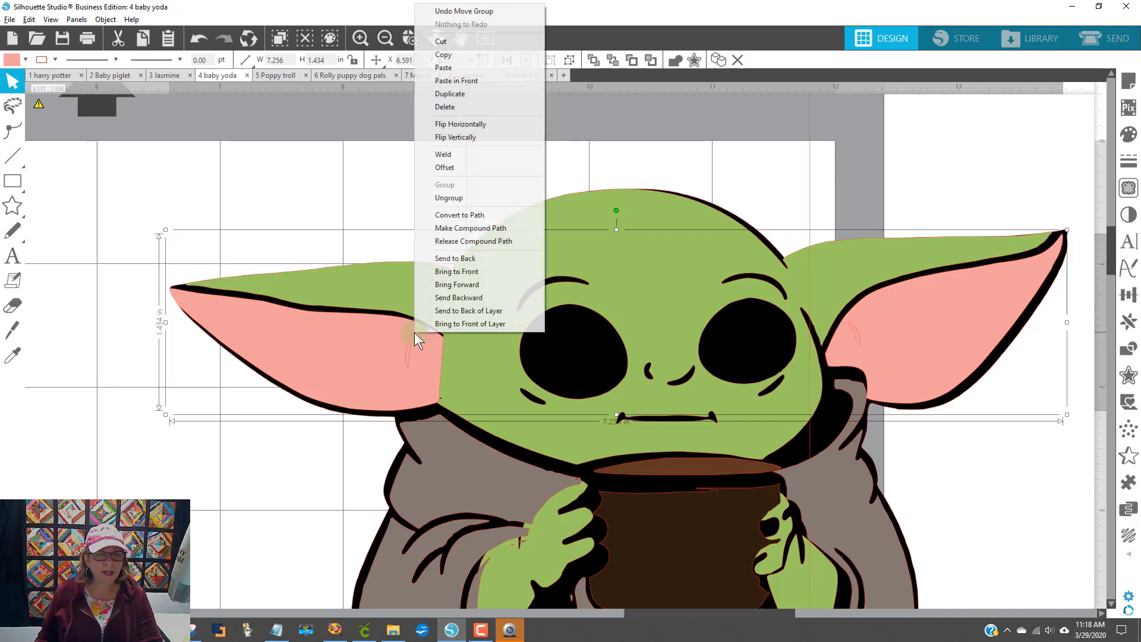
click(456, 200)
click(390, 191)
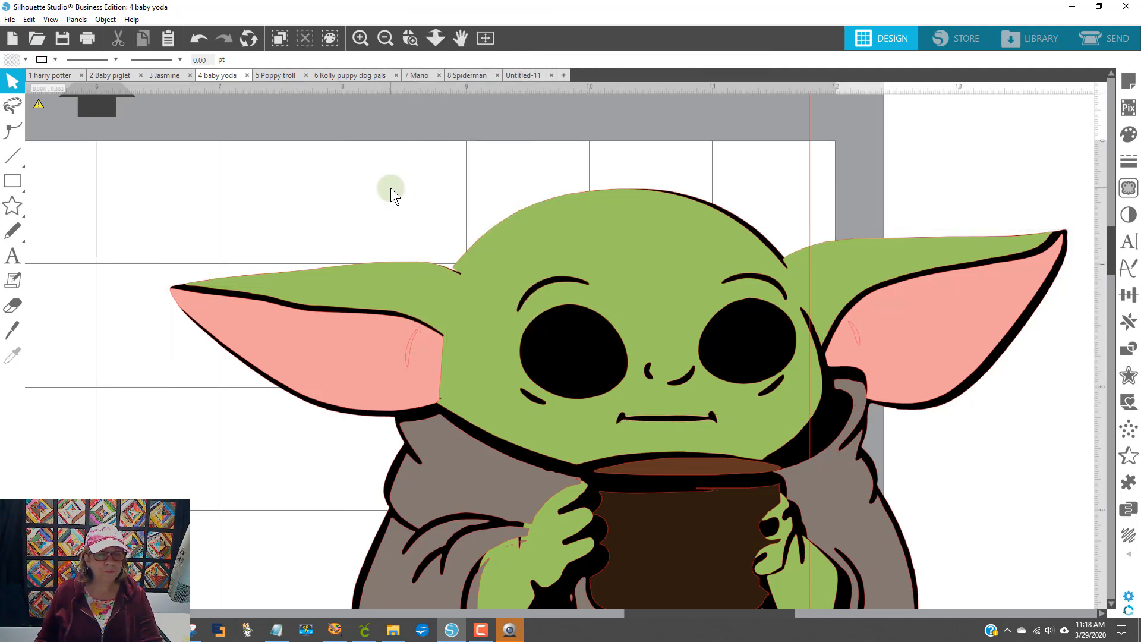
- Subtract the small crease mark from the left pink ear, and shift the ear slightly right to check the cutout
click(408, 371)
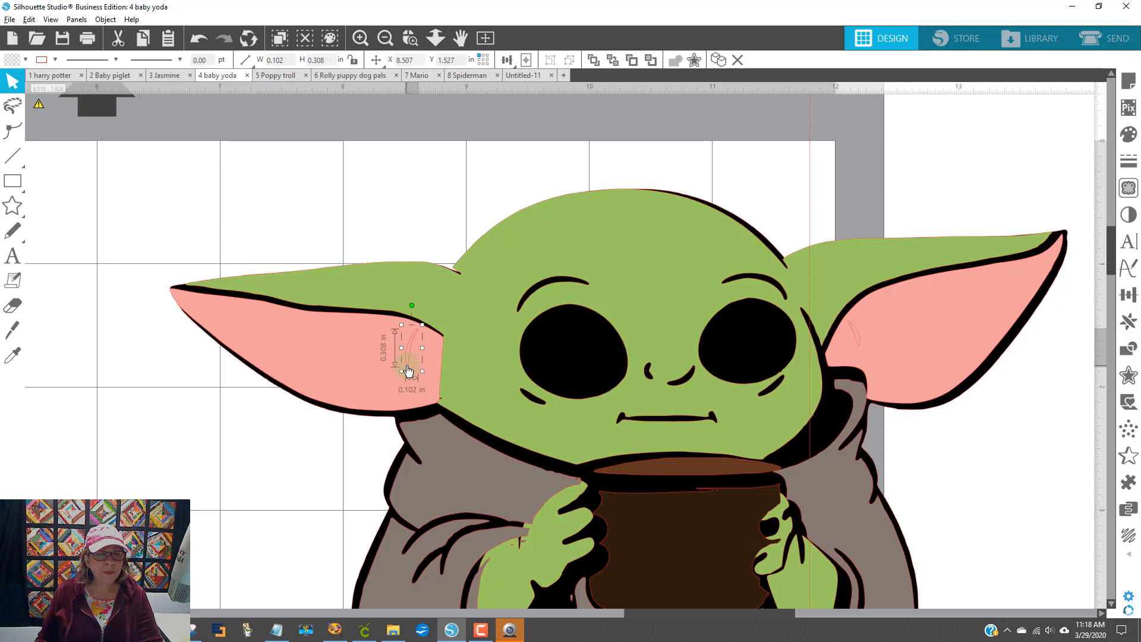
shift+click(317, 355)
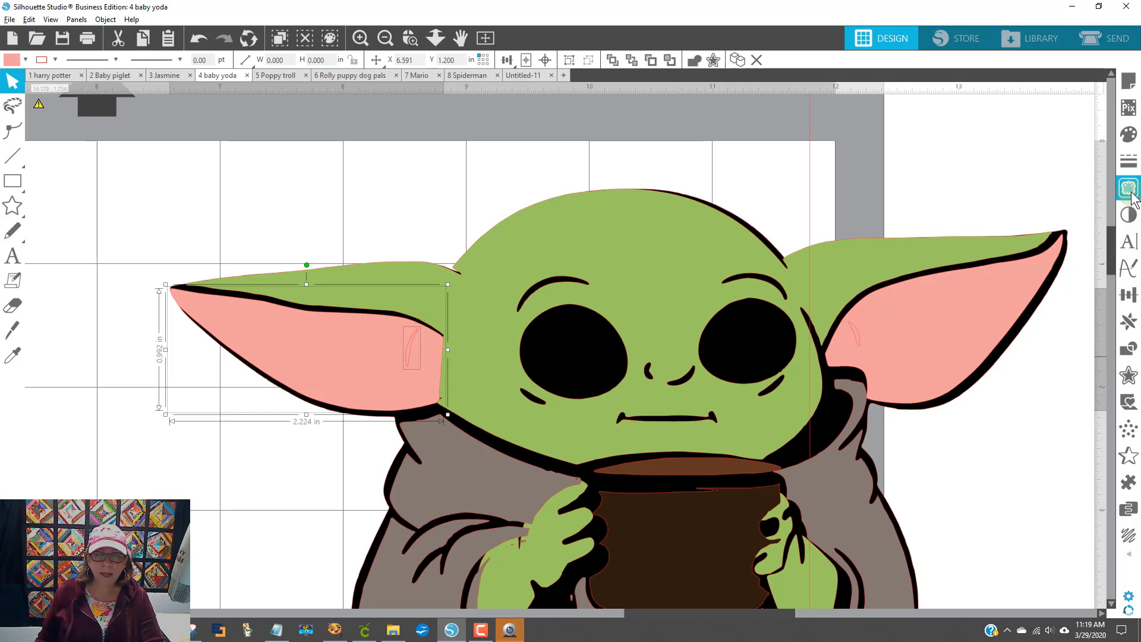
click(1138, 351)
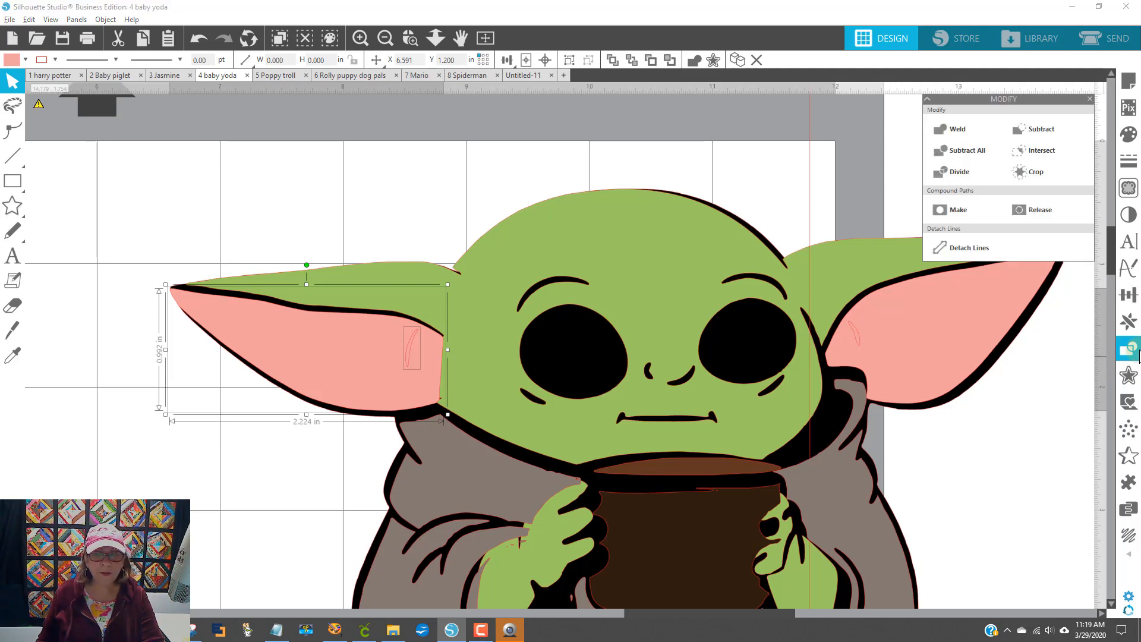
click(1077, 134)
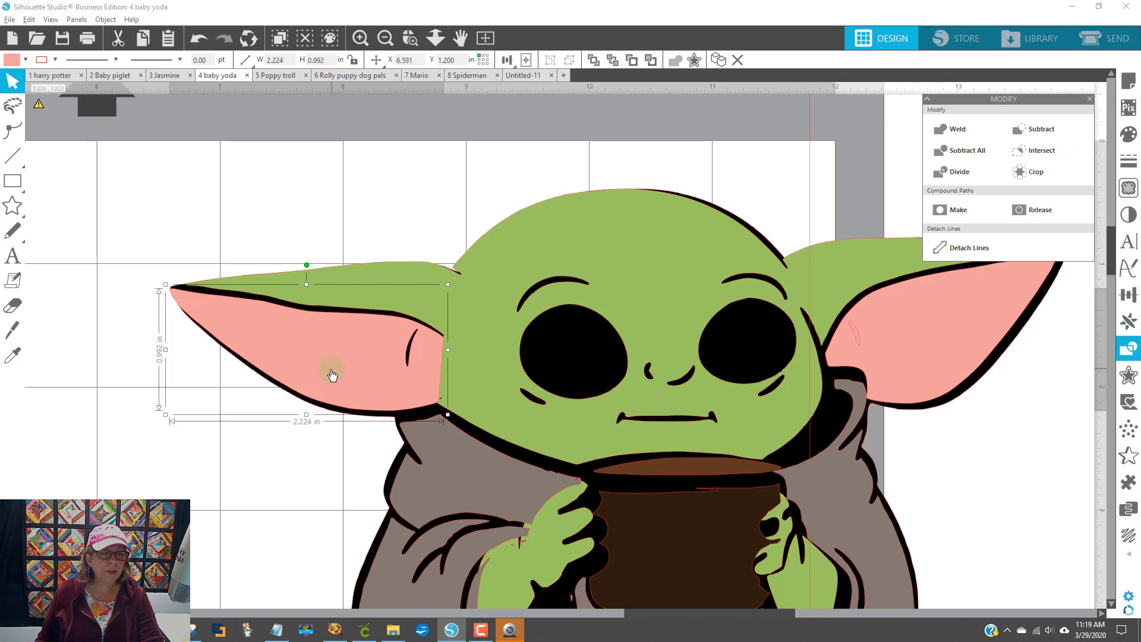
drag(332, 374, 376, 363)
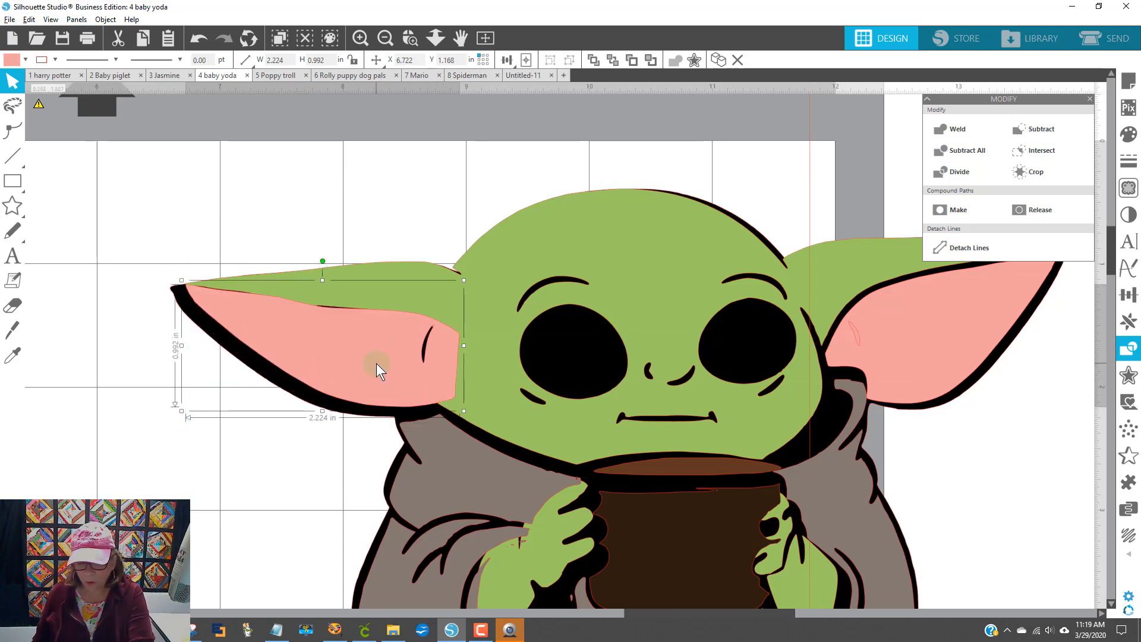
- Nudge the left pink ear left and slightly down so it realigns inside the black outline
key(Left)
key(Left)
key(Left)
key(Left)
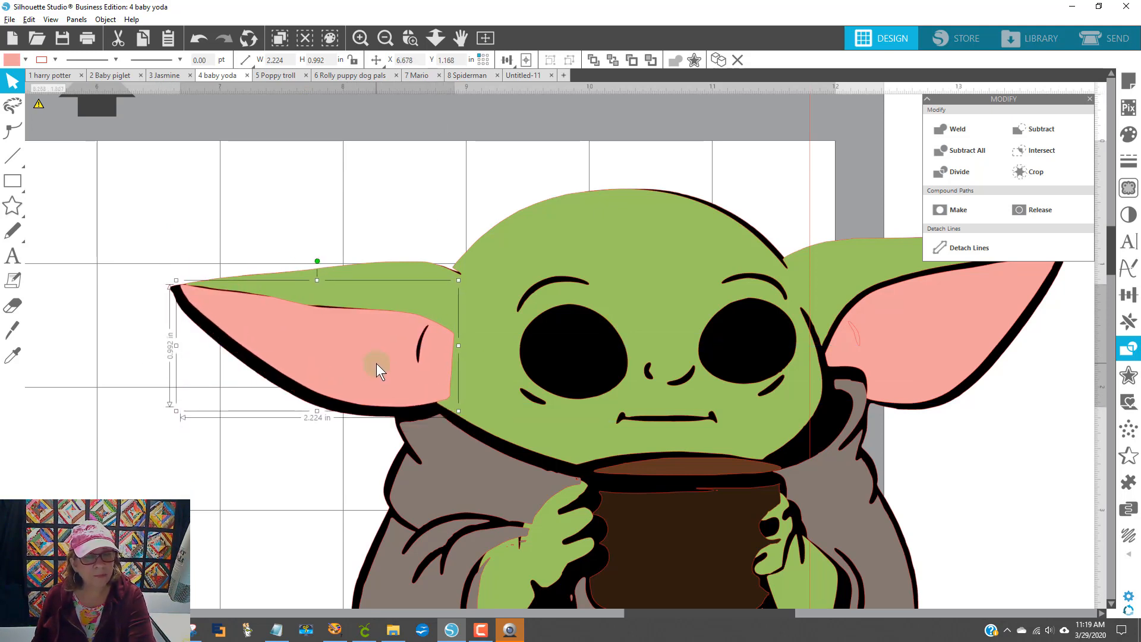
key(Left)
key(Left)
key(Left)
key(Left)
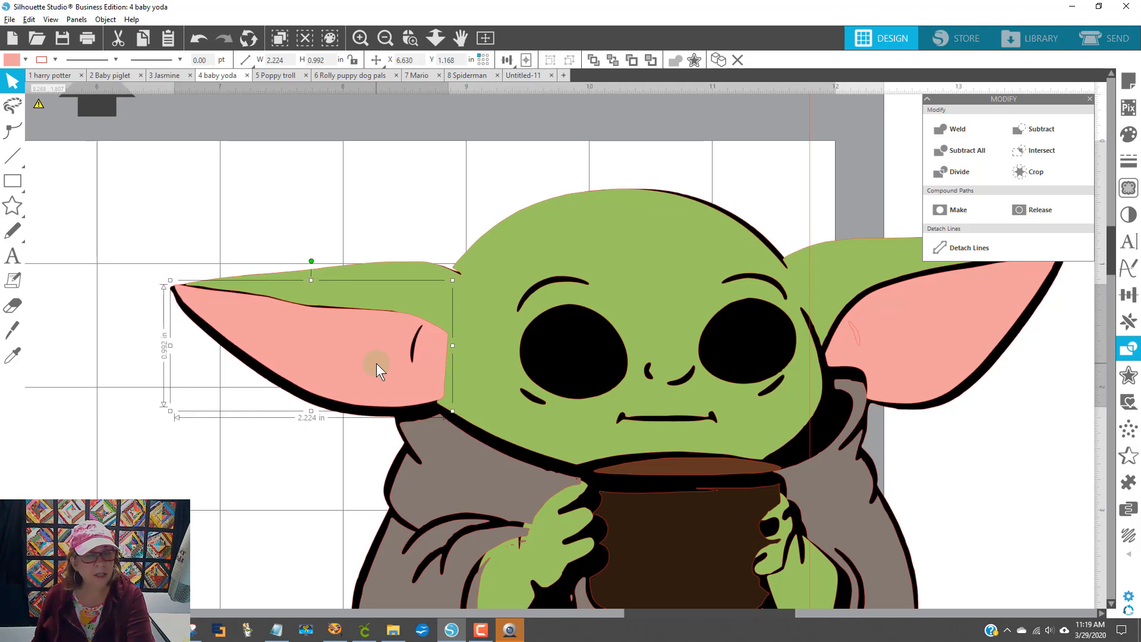
key(Down)
key(Down)
key(Down)
key(Left)
key(Left)
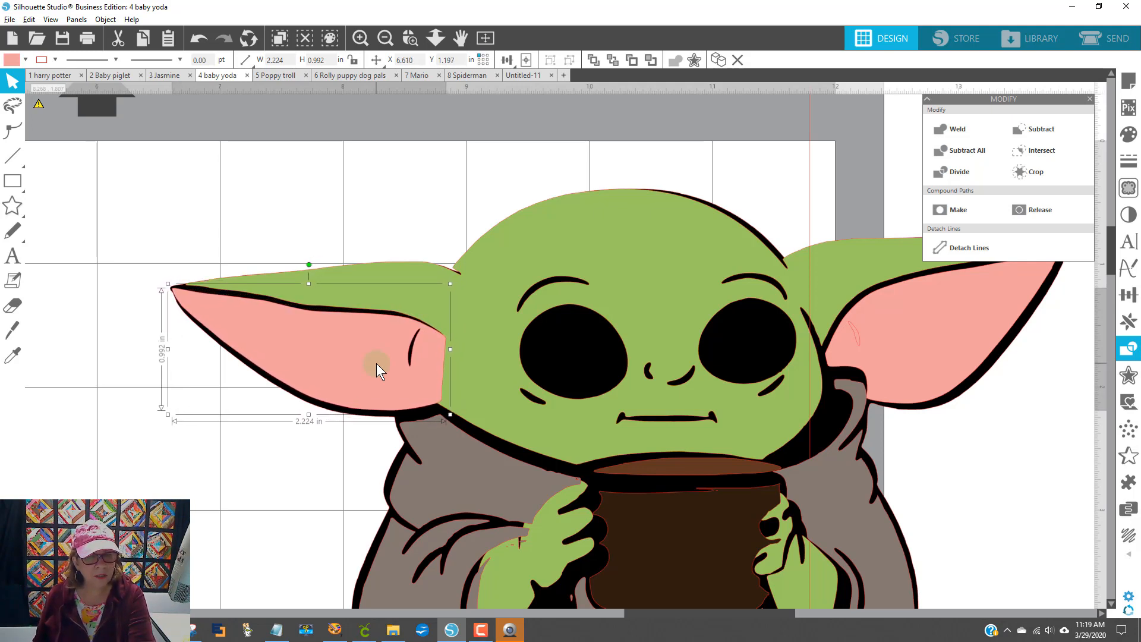
- Subtract the small crease mark from the right pink ear
click(923, 365)
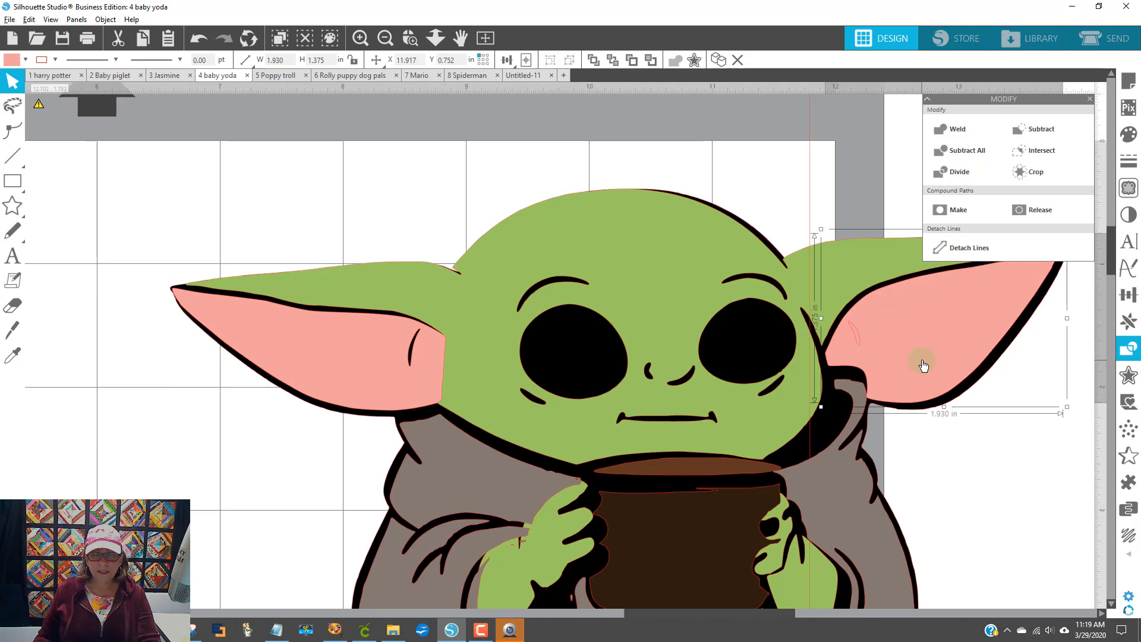
click(984, 451)
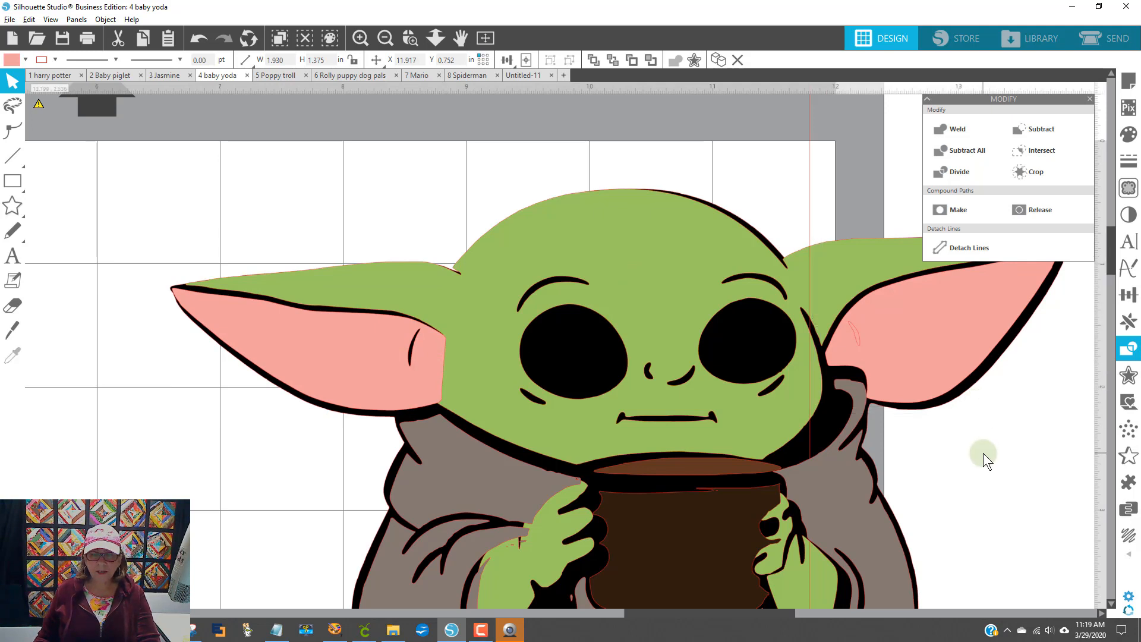
click(862, 350)
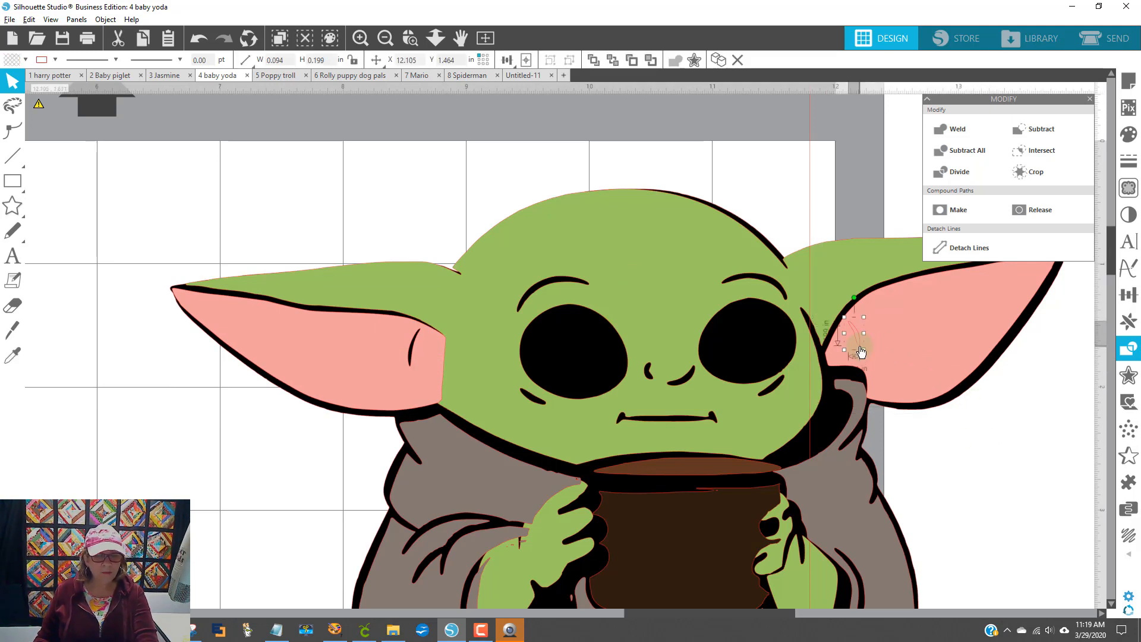
click(956, 309)
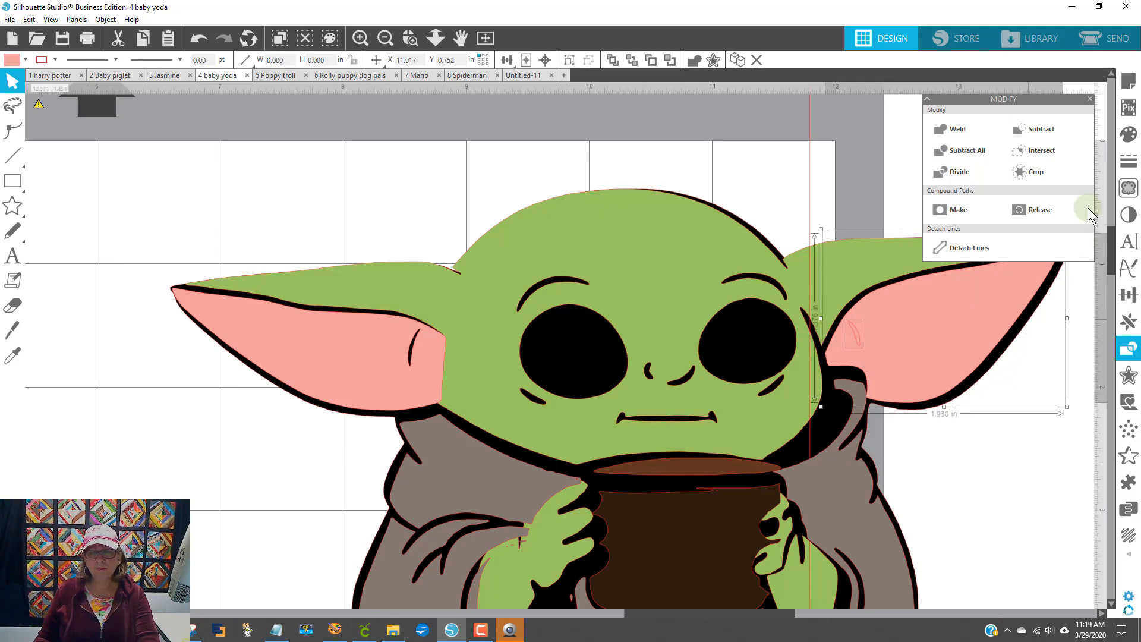
click(1091, 100)
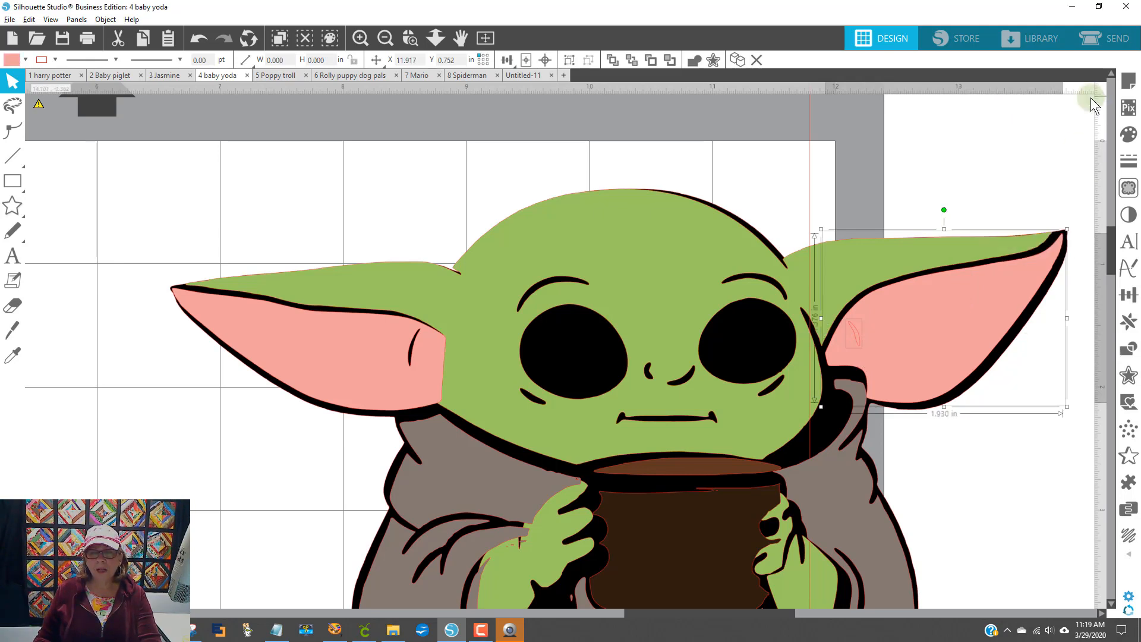
click(1133, 352)
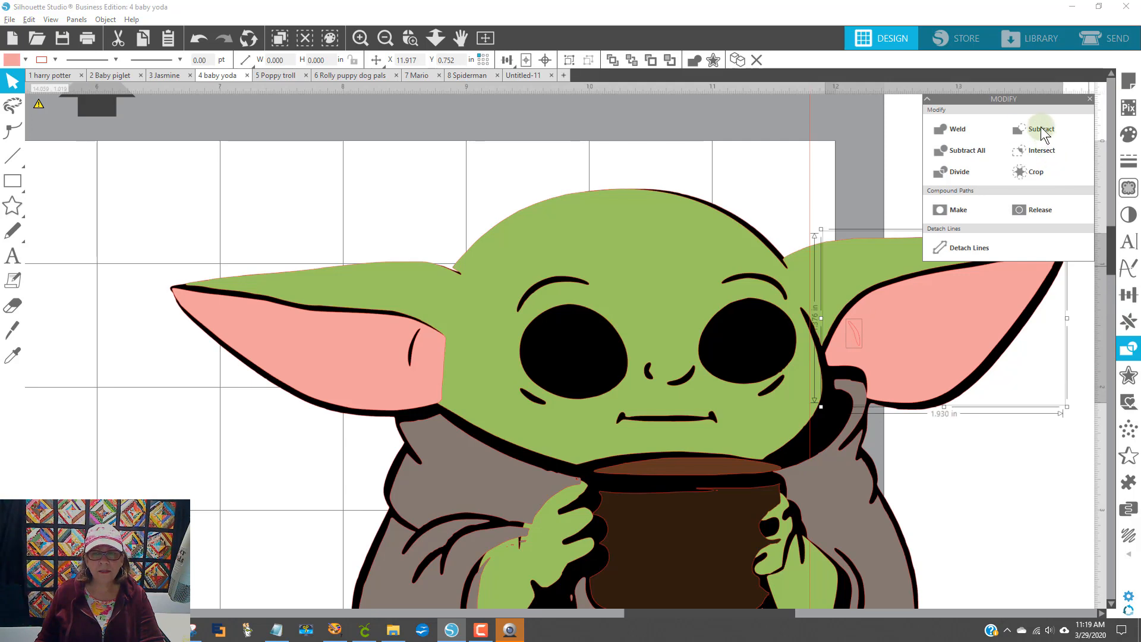
click(1042, 127)
click(671, 149)
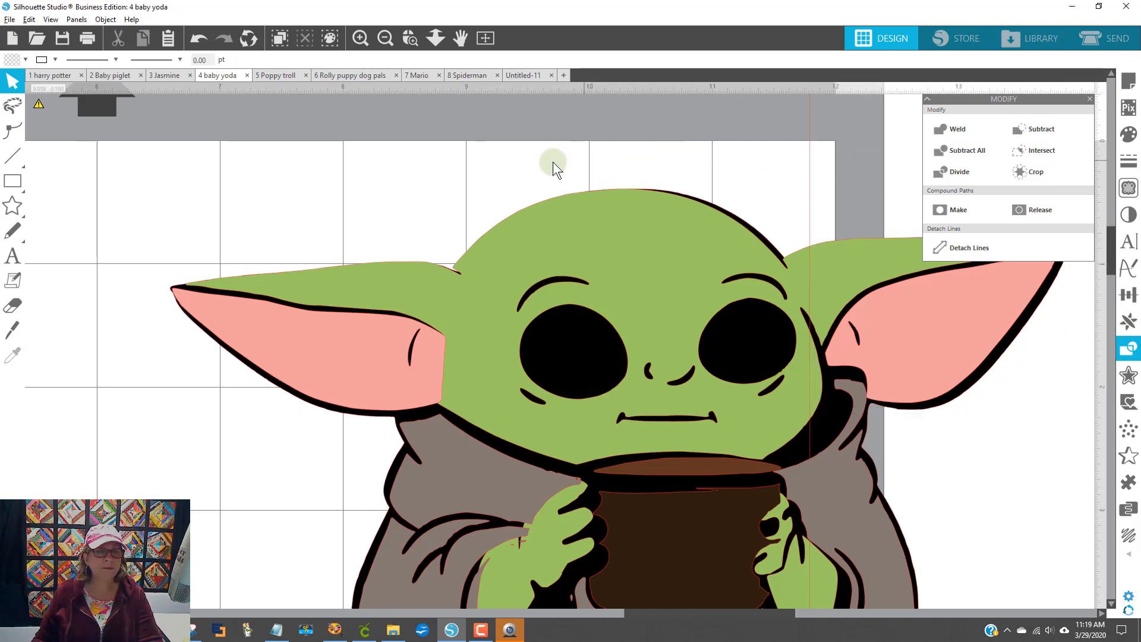
- Move the original Baby Yoda picture into the empty area up and left of the layered figure
click(389, 37)
click(389, 37)
click(389, 37)
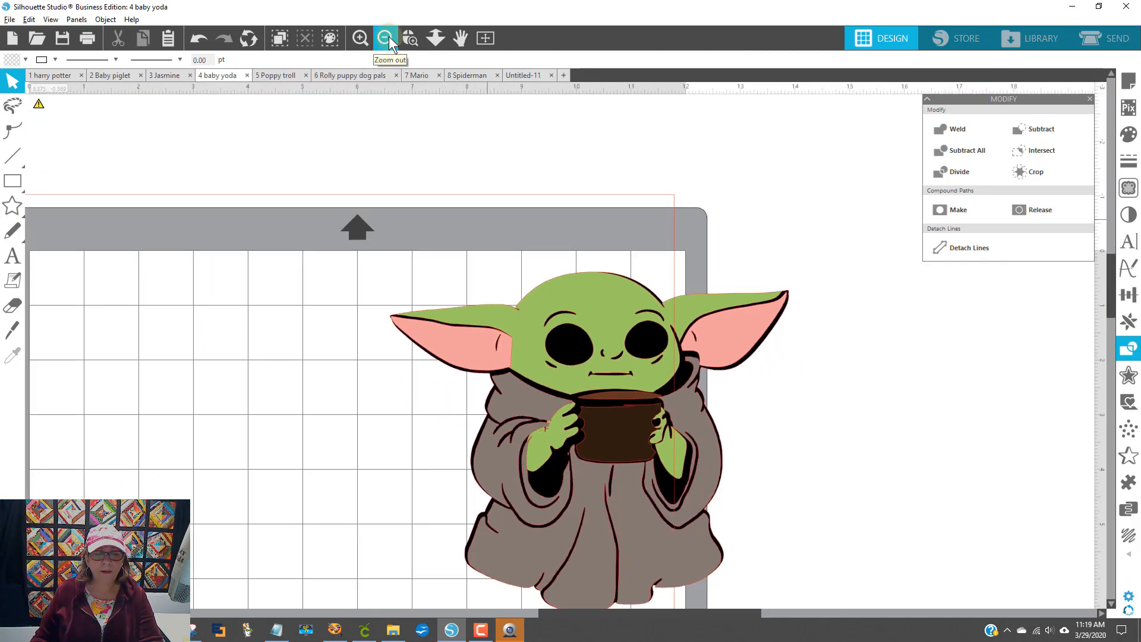
click(389, 37)
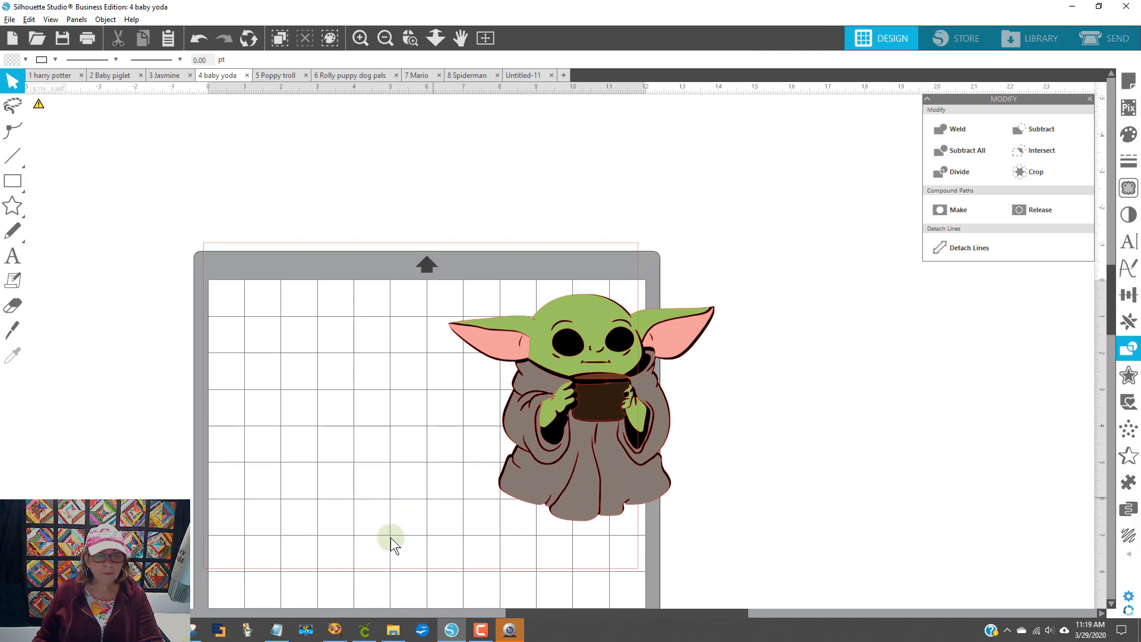
drag(619, 614, 505, 615)
drag(148, 526, 518, 367)
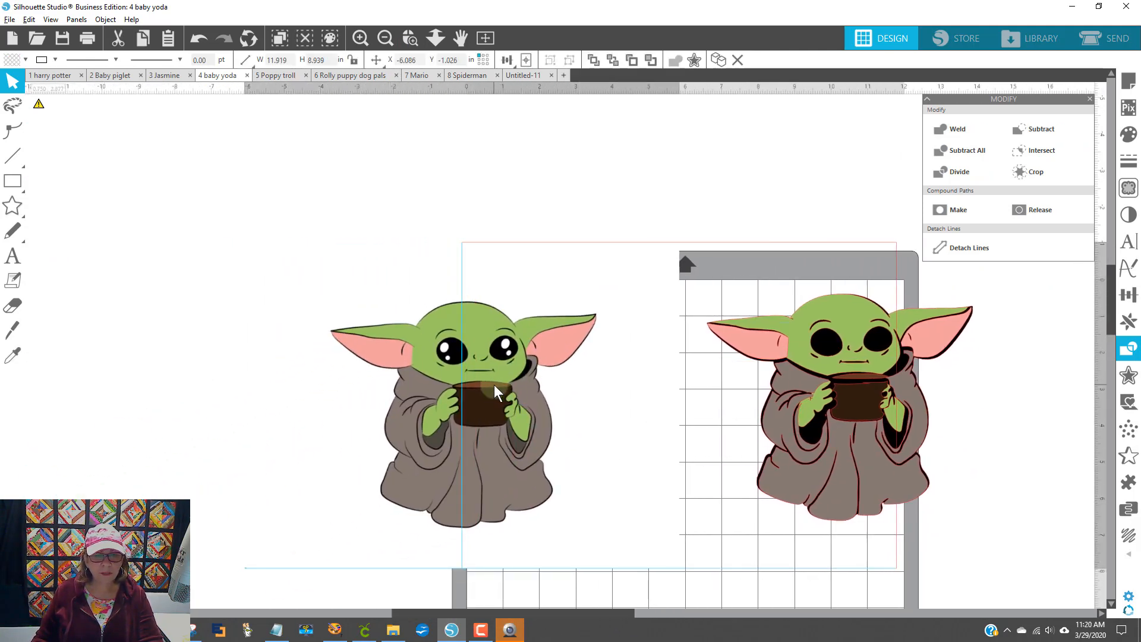
drag(487, 613, 548, 614)
drag(362, 425, 394, 306)
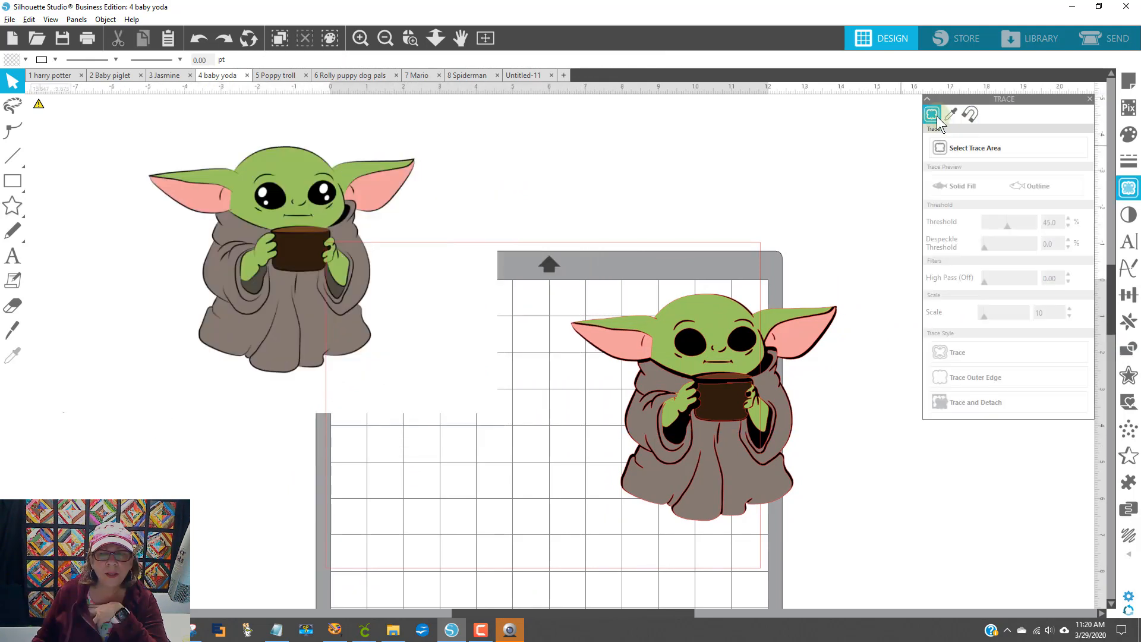
- Trace the whole original picture as a solid silhouette with the eye highlights, using a threshold of 96
click(1008, 147)
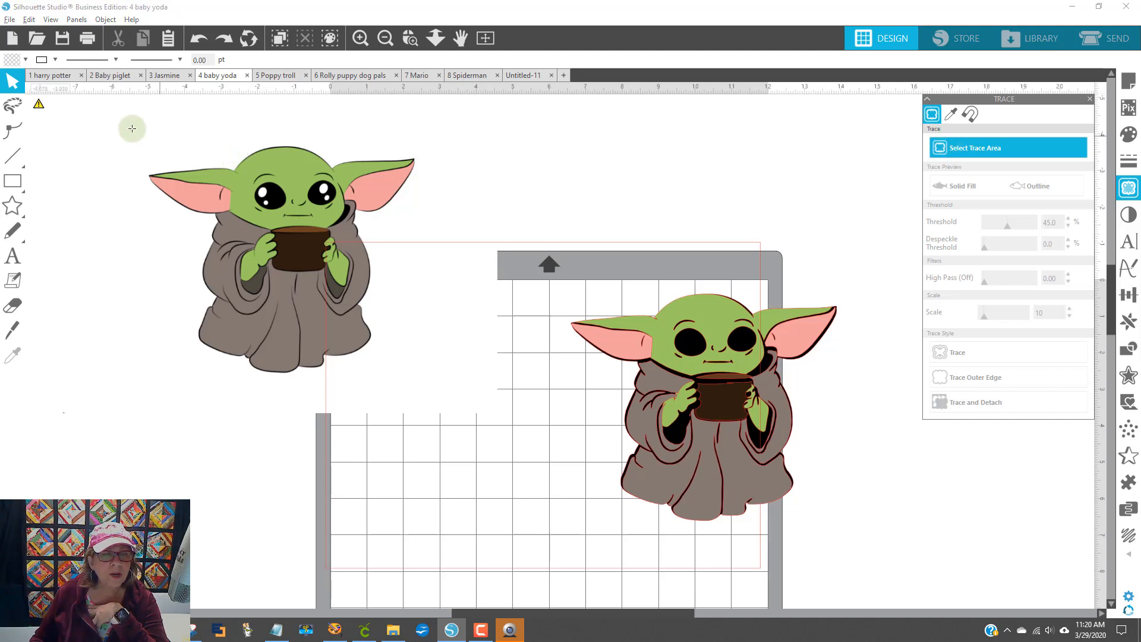
mouse_move(147, 119)
mouse_down()
mouse_move(314, 193)
mouse_move(433, 404)
mouse_up()
drag(436, 410, 436, 410)
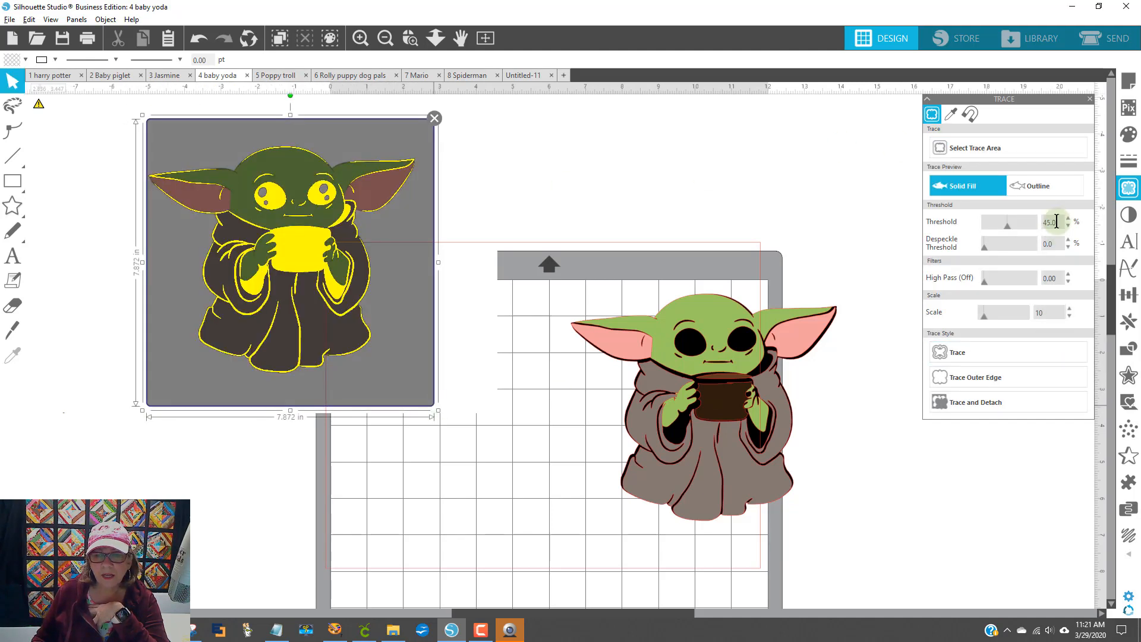
drag(1009, 227, 1034, 233)
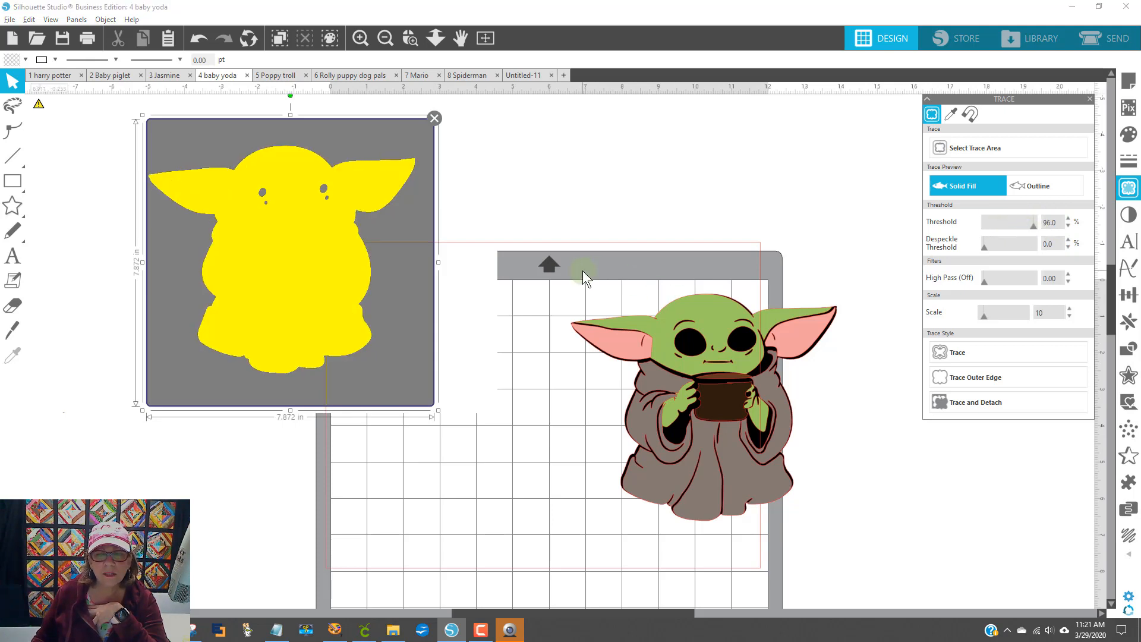
click(1002, 357)
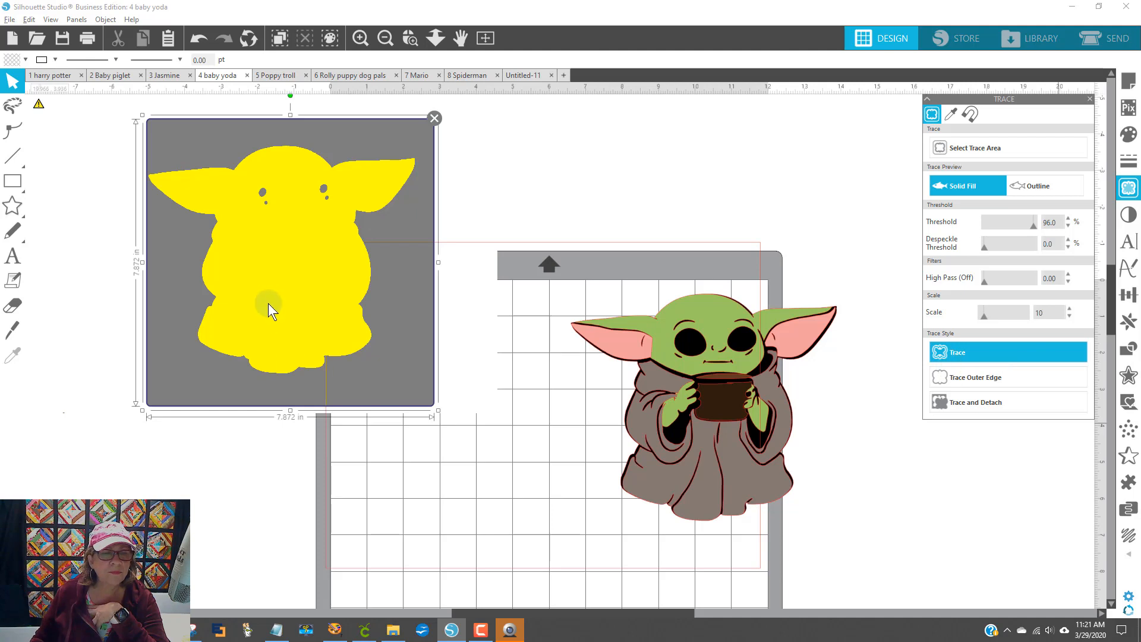
- Release the new trace's compound path and move its outer silhouette away from the eye highlight shapes
mouse_move(214, 371)
mouse_down()
mouse_move(8, 408)
mouse_move(211, 466)
mouse_move(201, 505)
mouse_move(8, 520)
mouse_up()
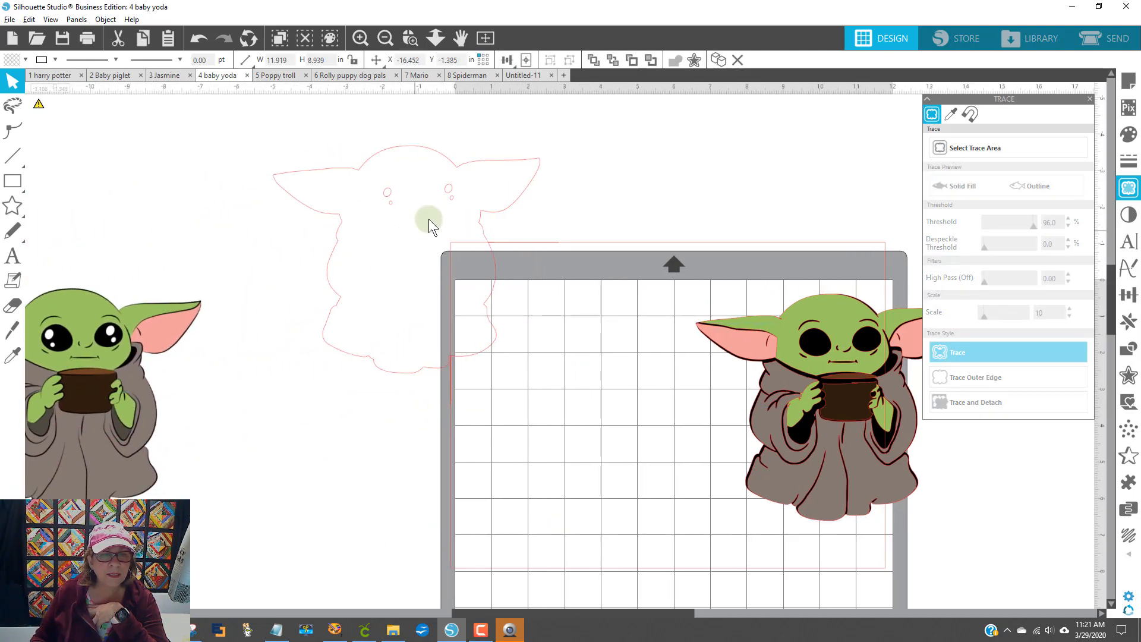
click(454, 194)
drag(410, 150, 400, 150)
right_click(400, 150)
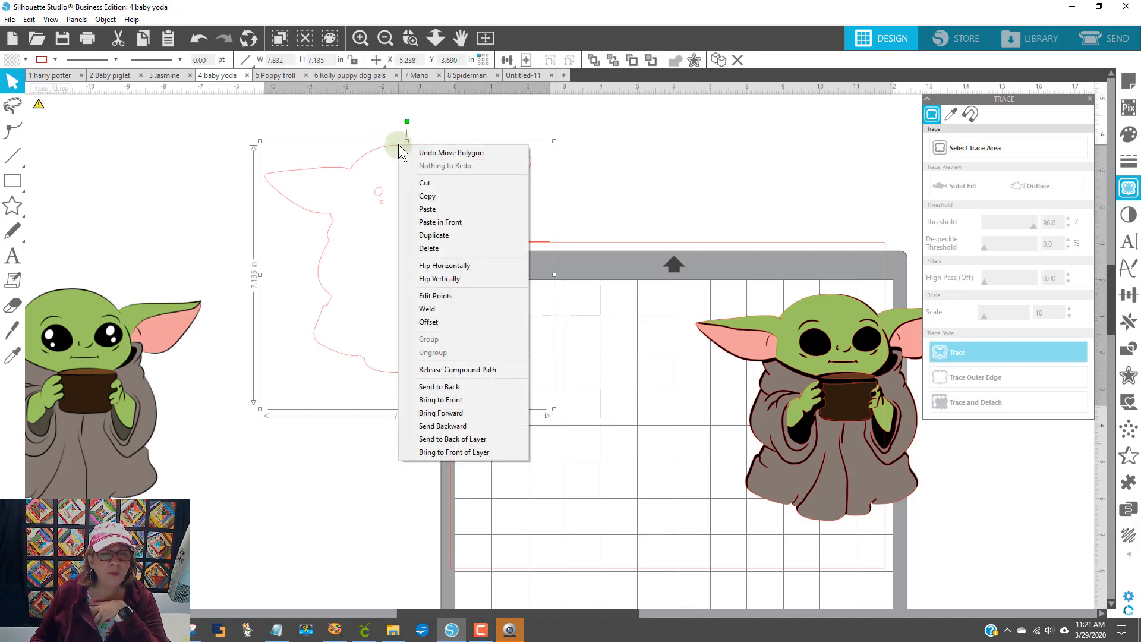
click(464, 370)
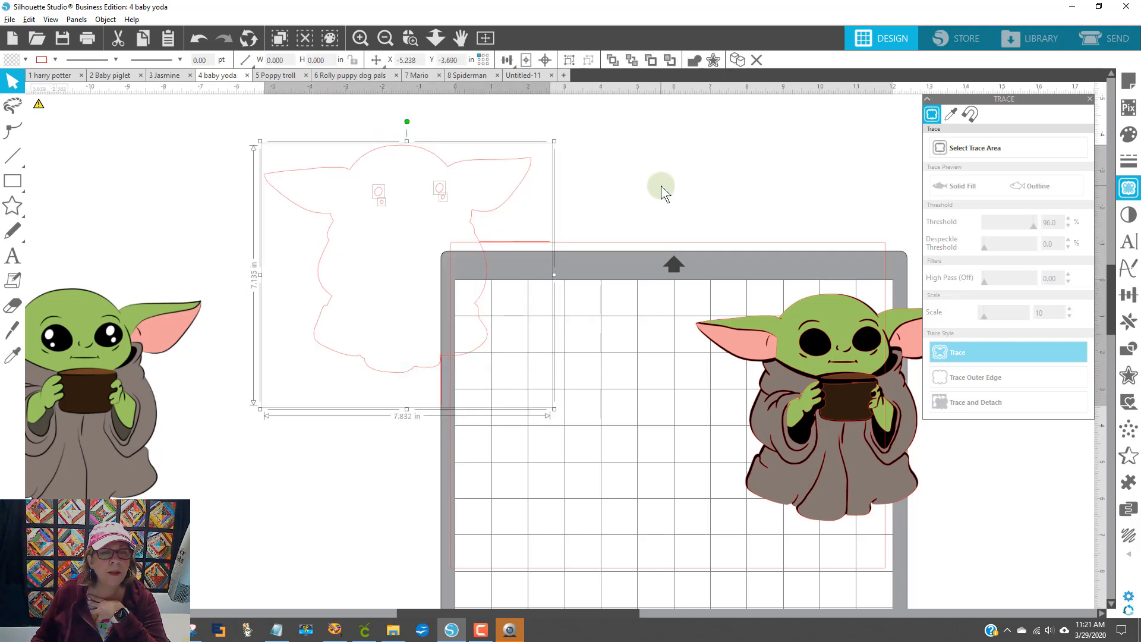
click(638, 185)
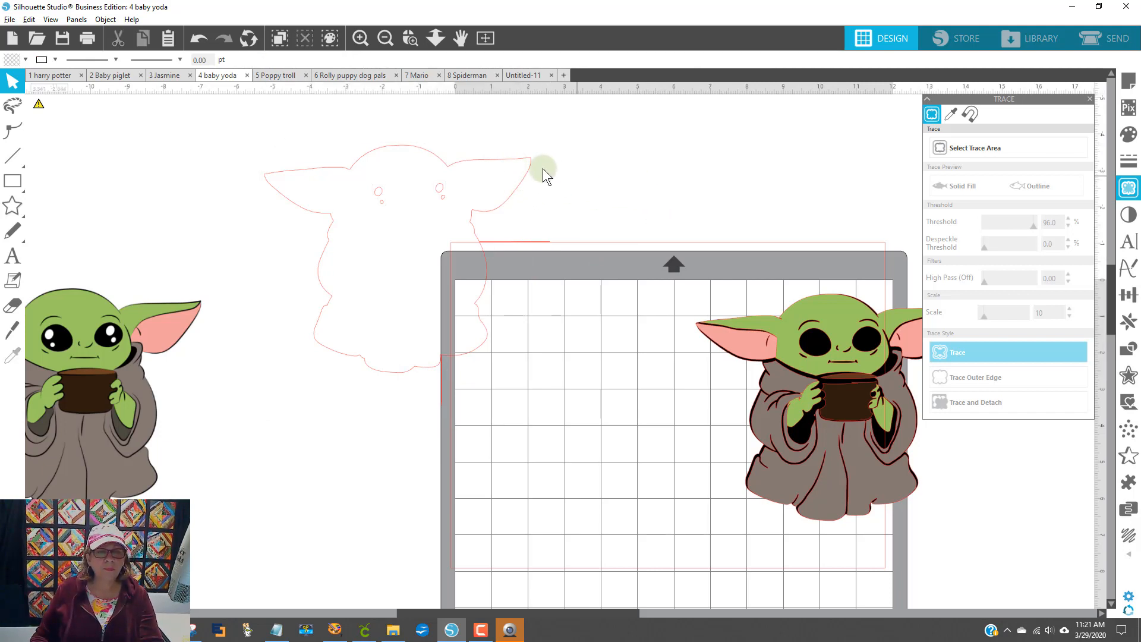
mouse_move(515, 163)
mouse_down()
mouse_move(331, 161)
mouse_move(186, 136)
mouse_up()
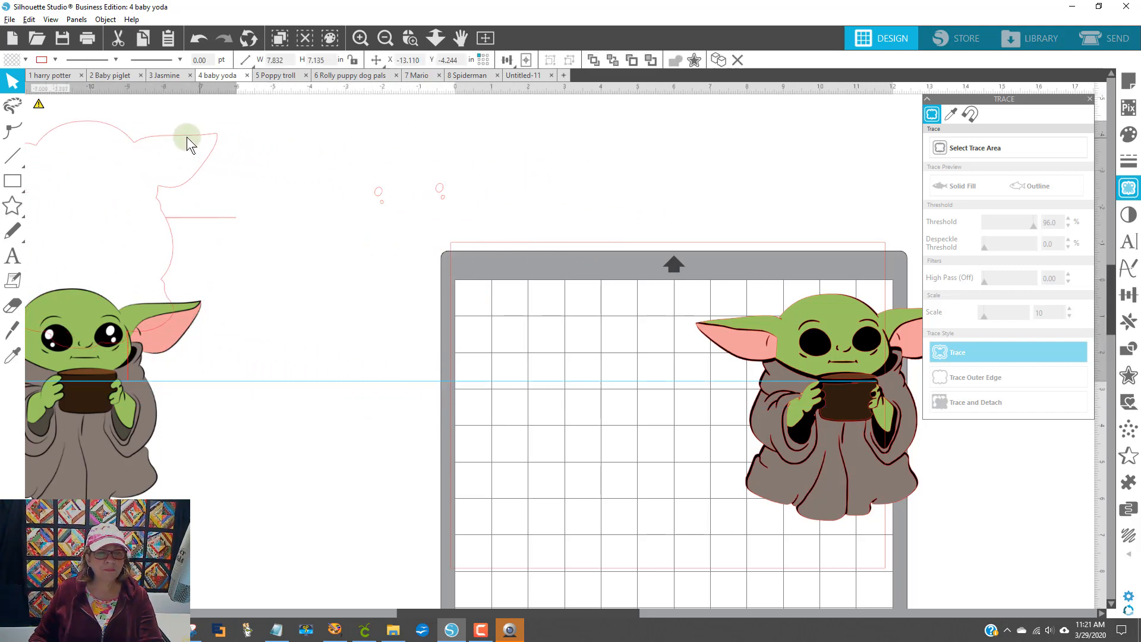
- Fill the four eye highlight shapes with white and place them on the layered figure's black eyes
drag(334, 161, 472, 219)
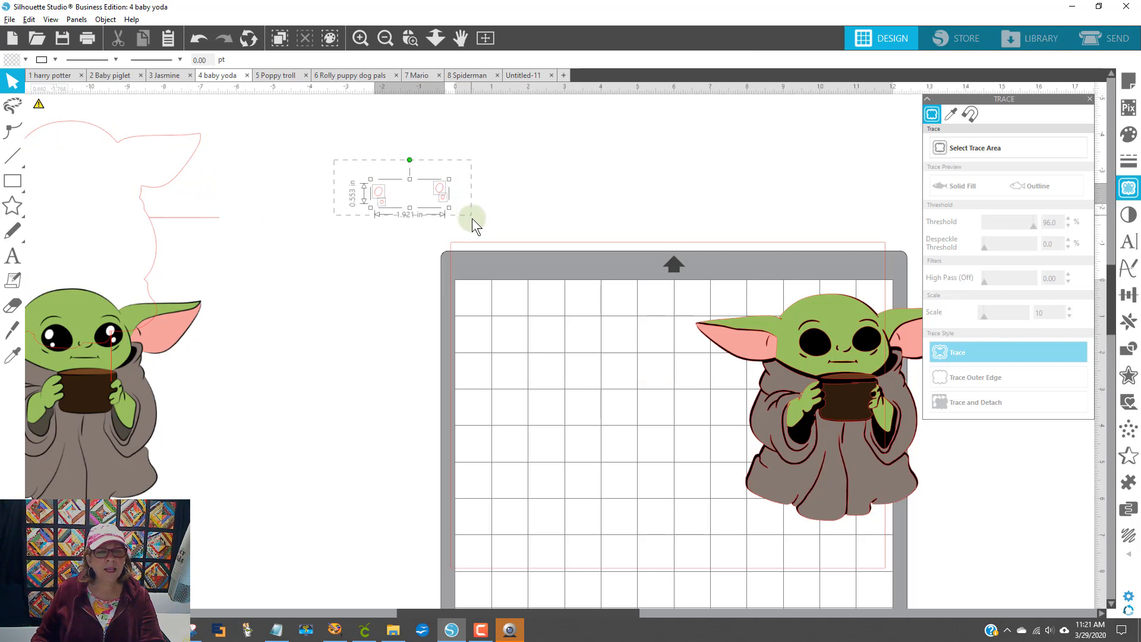
click(25, 59)
click(32, 105)
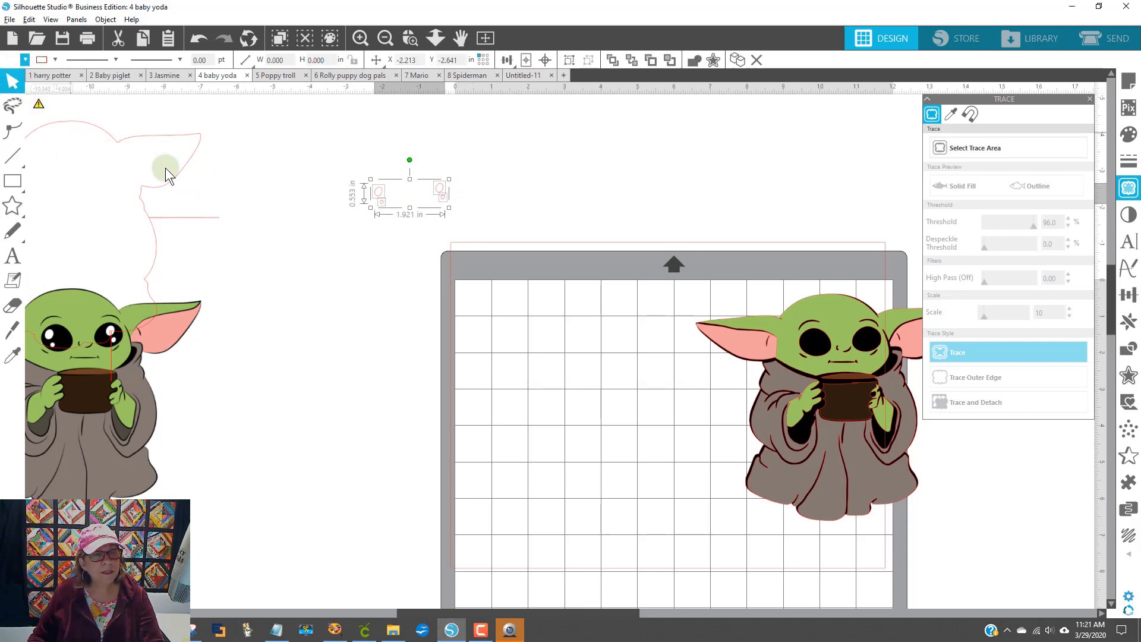
click(41, 62)
drag(379, 198, 809, 340)
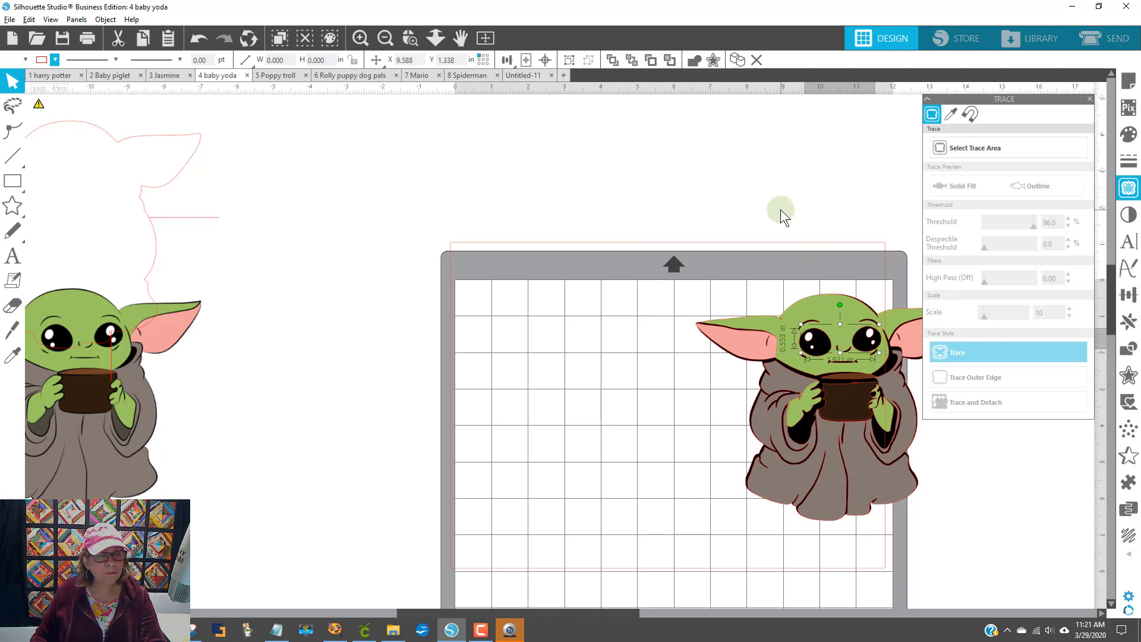
click(706, 215)
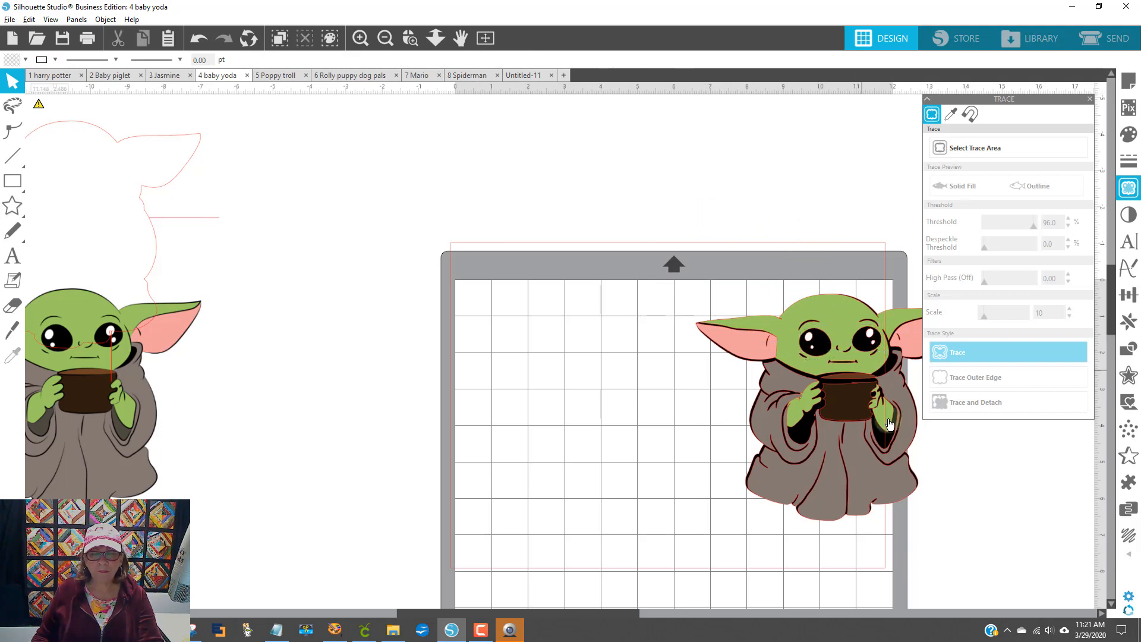
- Group all the pieces of the layered figure and position it fully within the cutting mat
click(874, 370)
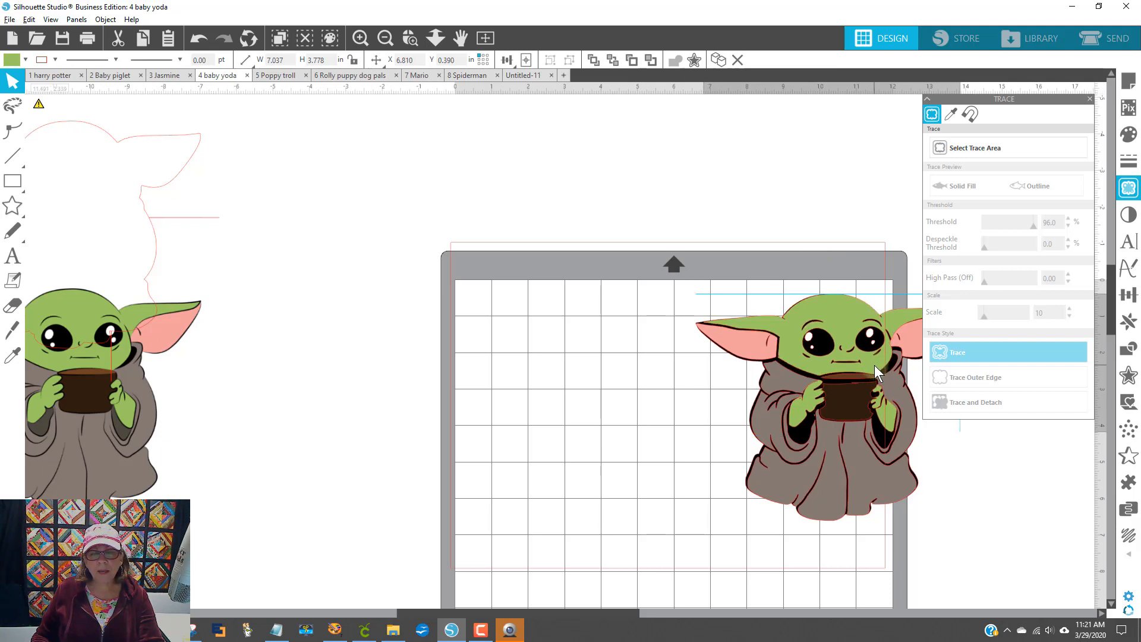
click(825, 375)
mouse_move(787, 344)
mouse_down()
mouse_move(729, 297)
mouse_move(615, 283)
mouse_move(630, 280)
mouse_up()
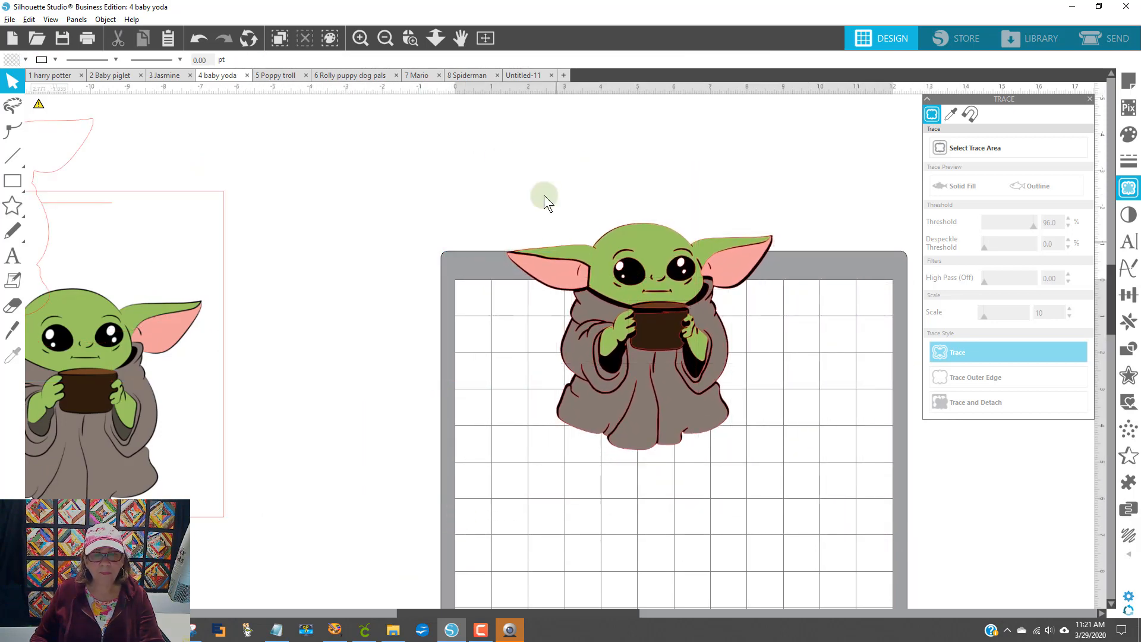
drag(492, 151, 780, 483)
right_click(669, 421)
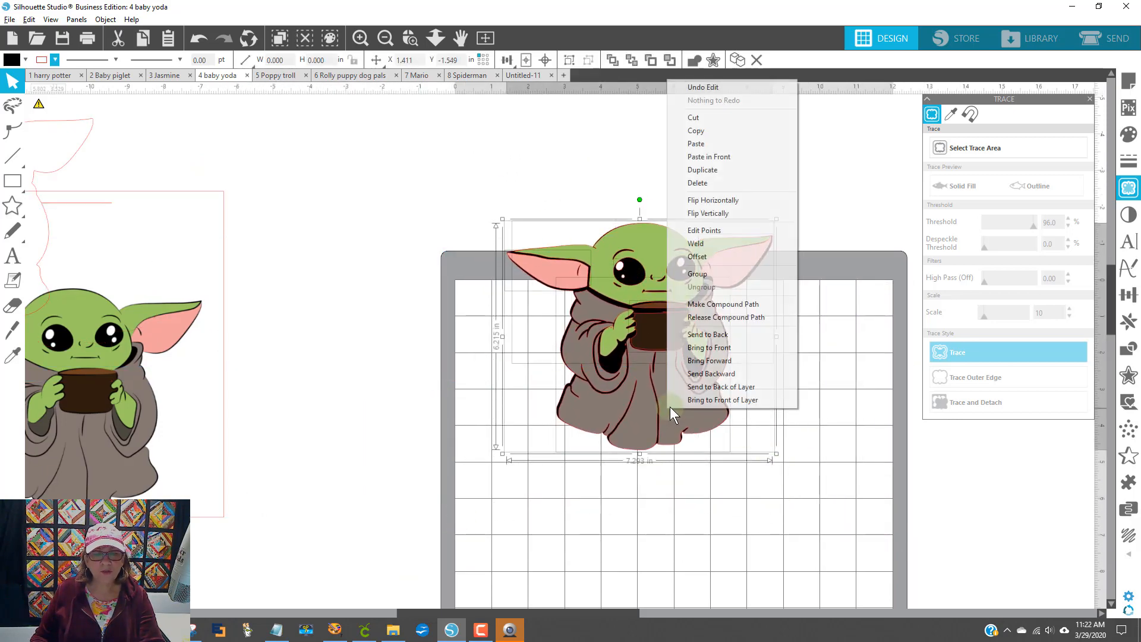
click(723, 273)
click(829, 478)
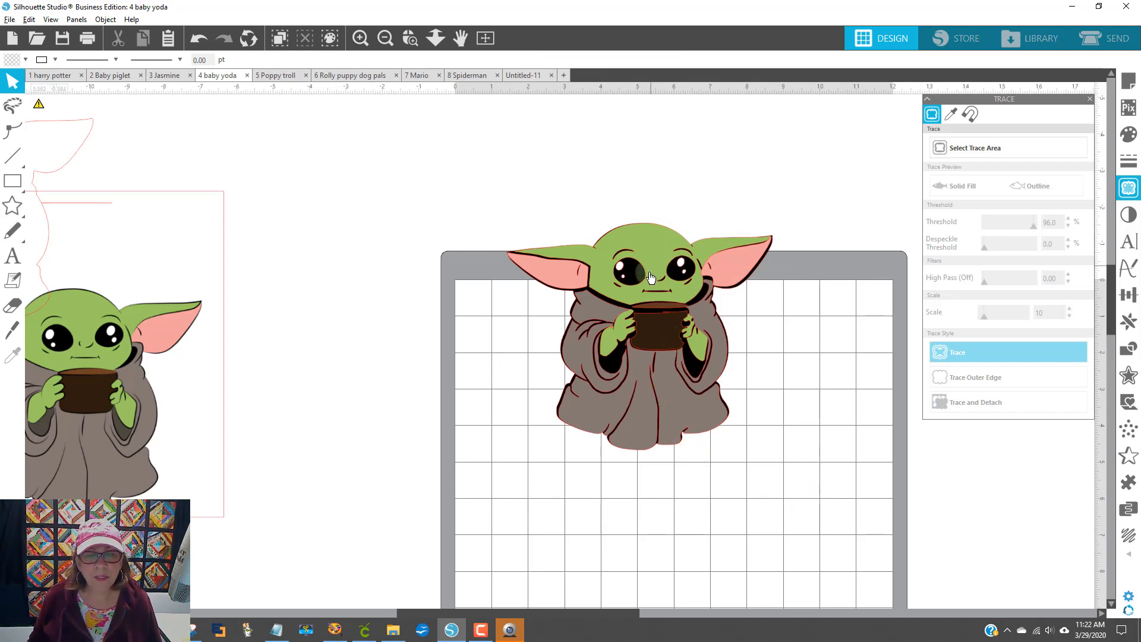
drag(651, 268, 633, 341)
click(778, 387)
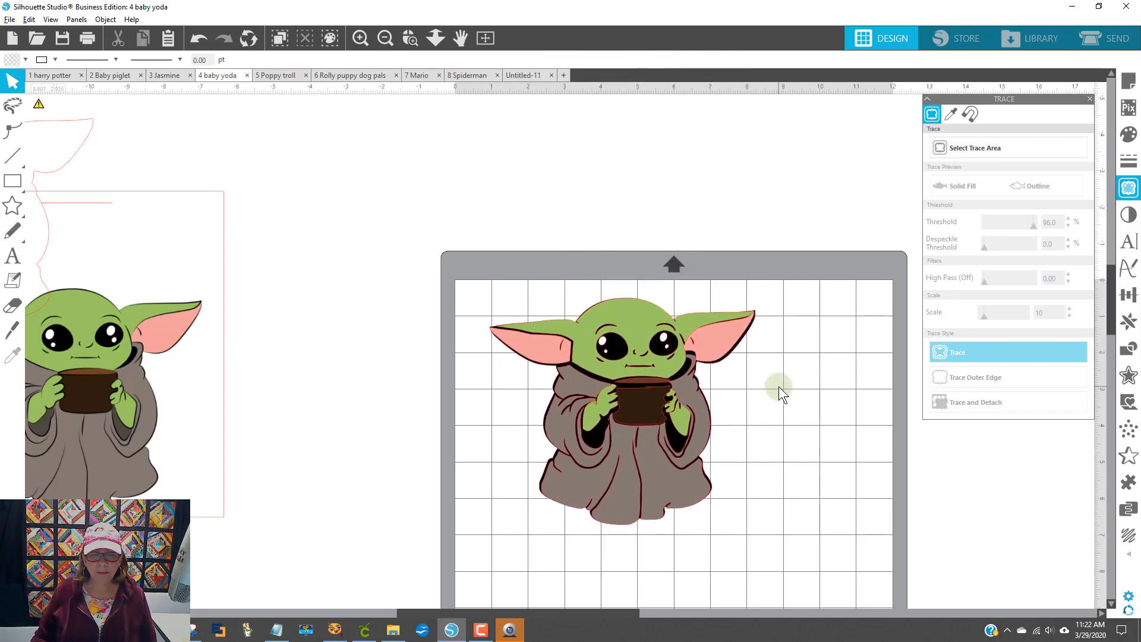
- Open the cut setup for the design and organize the cut actions by fill color
scroll(781, 395, down, 2)
scroll(781, 395, down, 1)
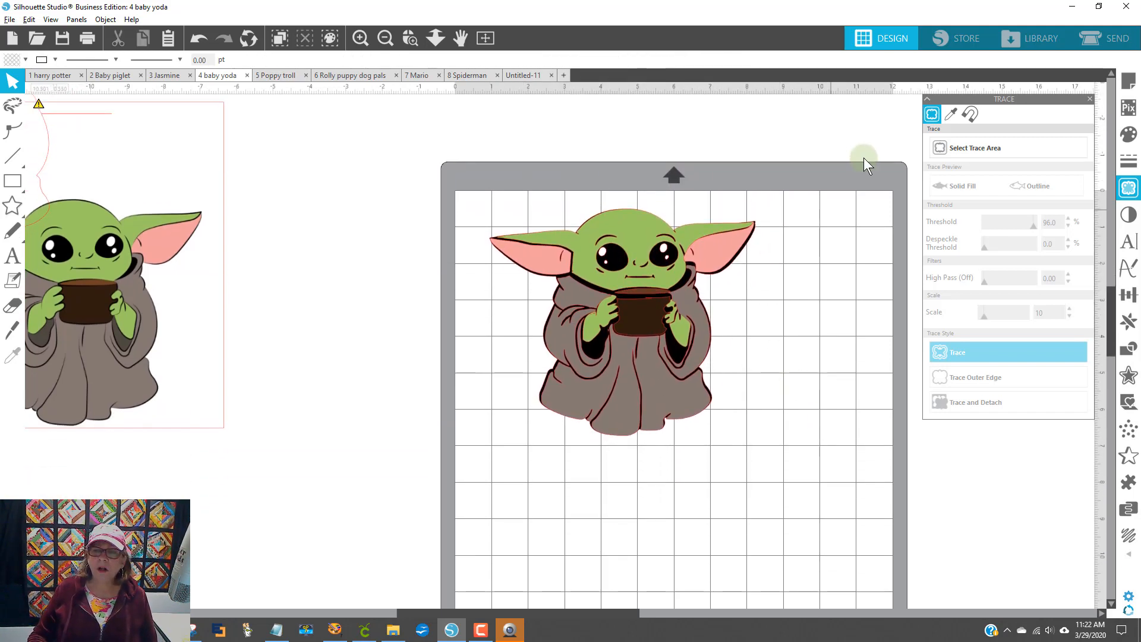
click(1104, 41)
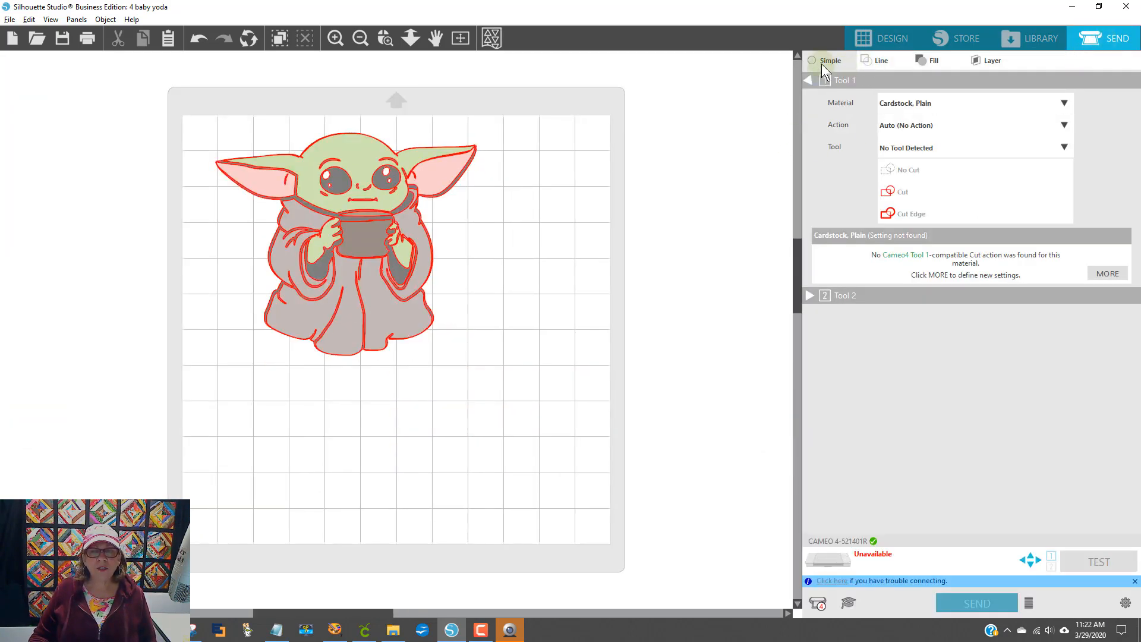
click(943, 60)
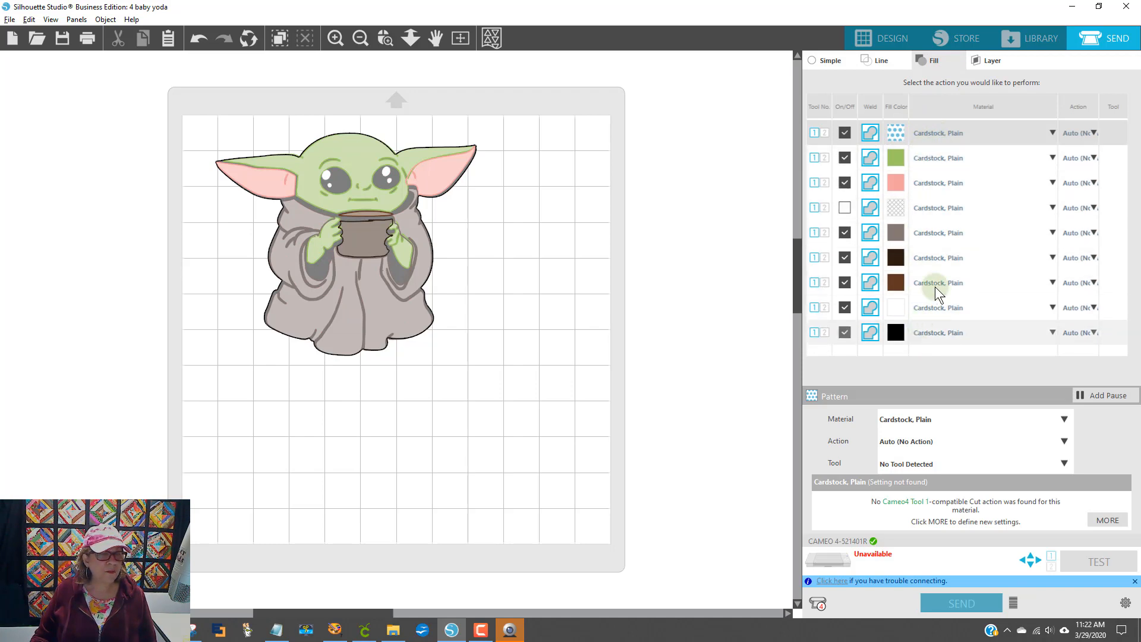
- Turn off cutting for every fill color except the green RGB (153,200,96)
click(845, 131)
click(844, 159)
click(845, 181)
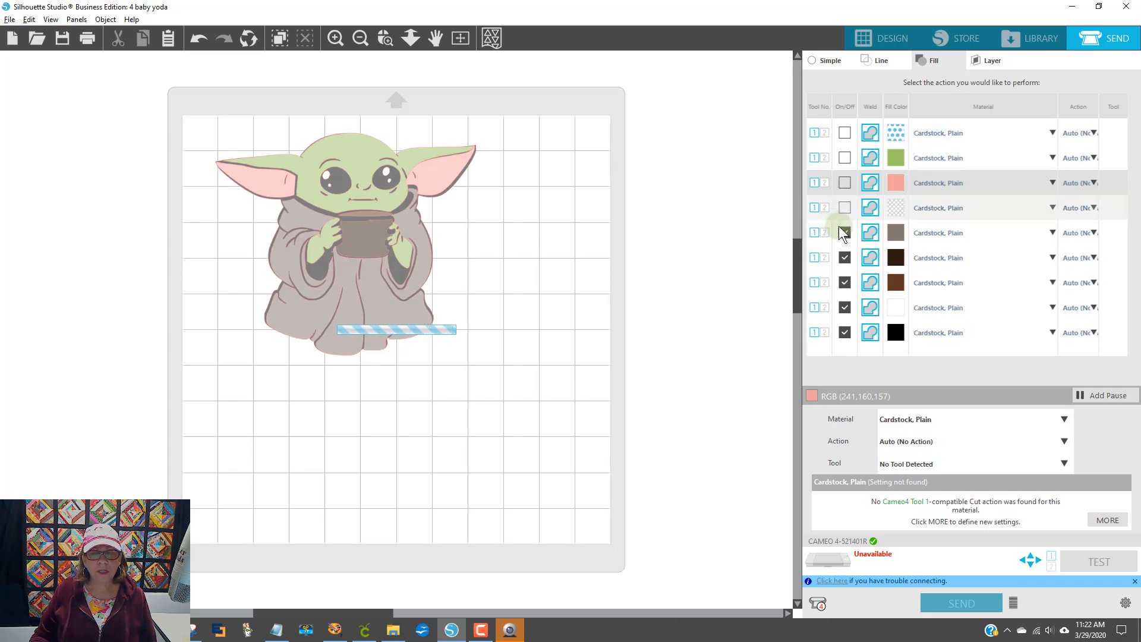
click(844, 233)
click(844, 258)
click(845, 283)
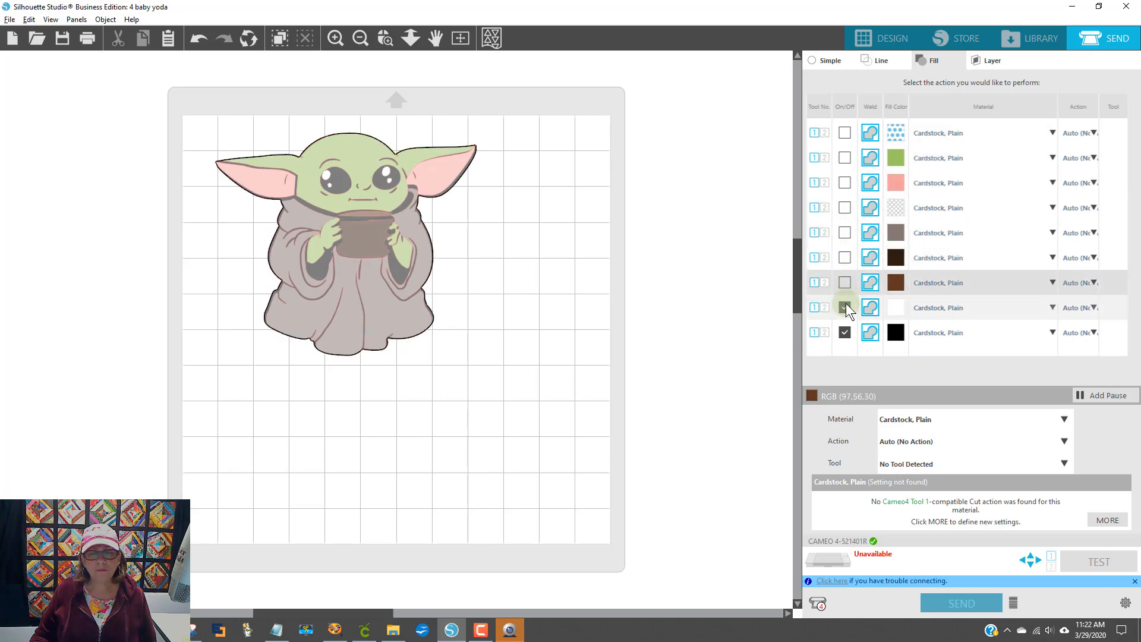
click(845, 308)
click(844, 333)
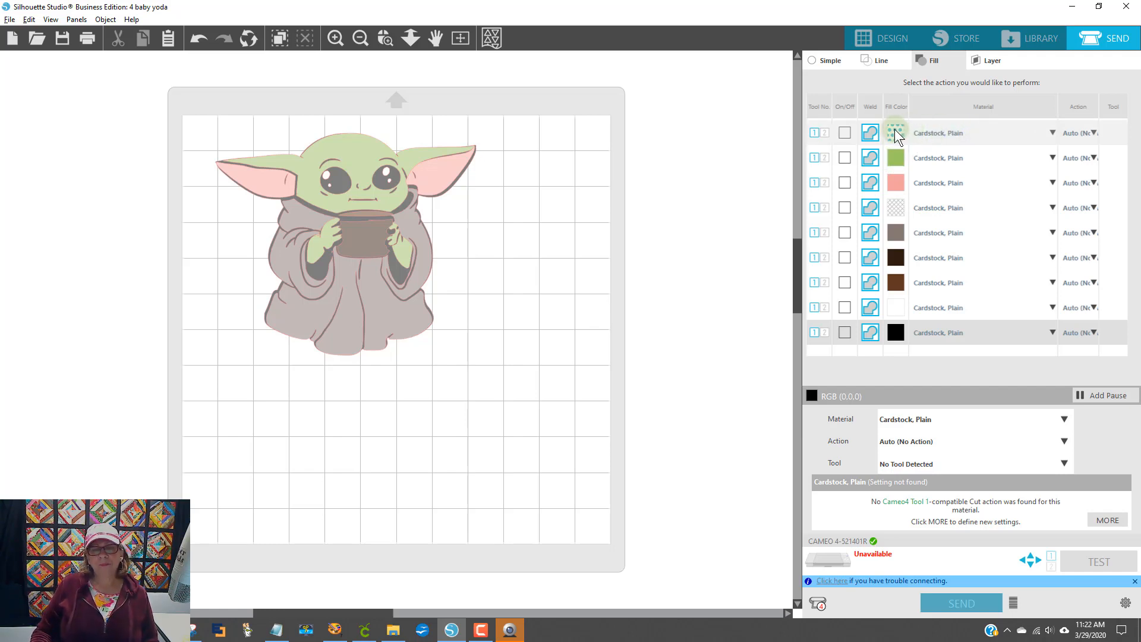
click(846, 132)
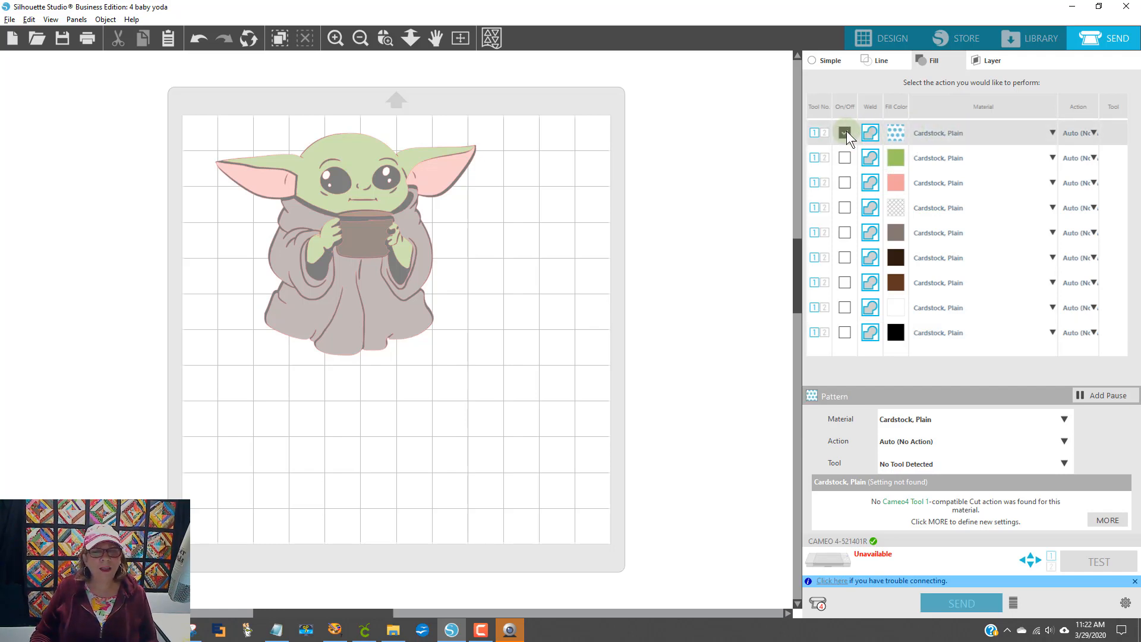
click(846, 132)
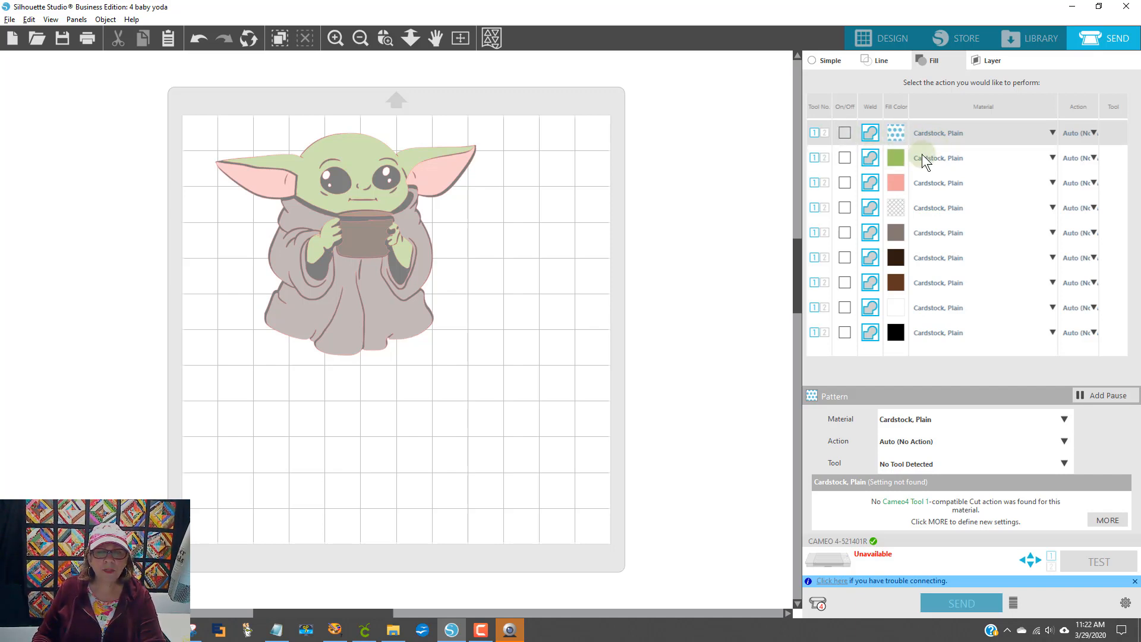
click(845, 158)
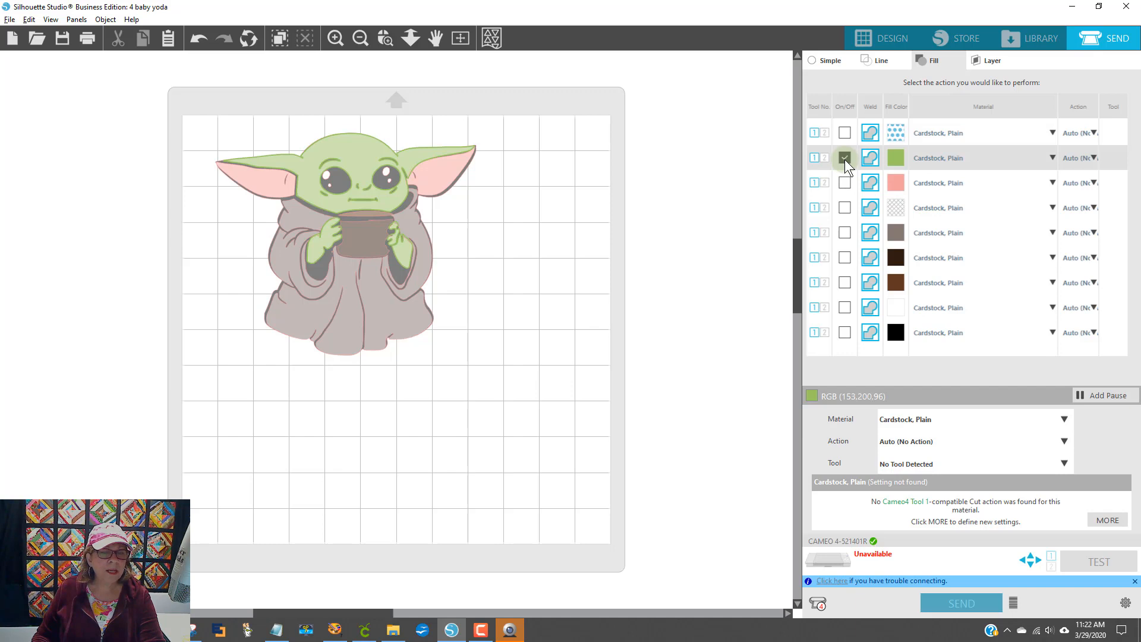
- Move the figure partly off the mat, ungroup it and place the green head and hands in the mat's upper-left area
drag(386, 160, 649, 233)
right_click(578, 217)
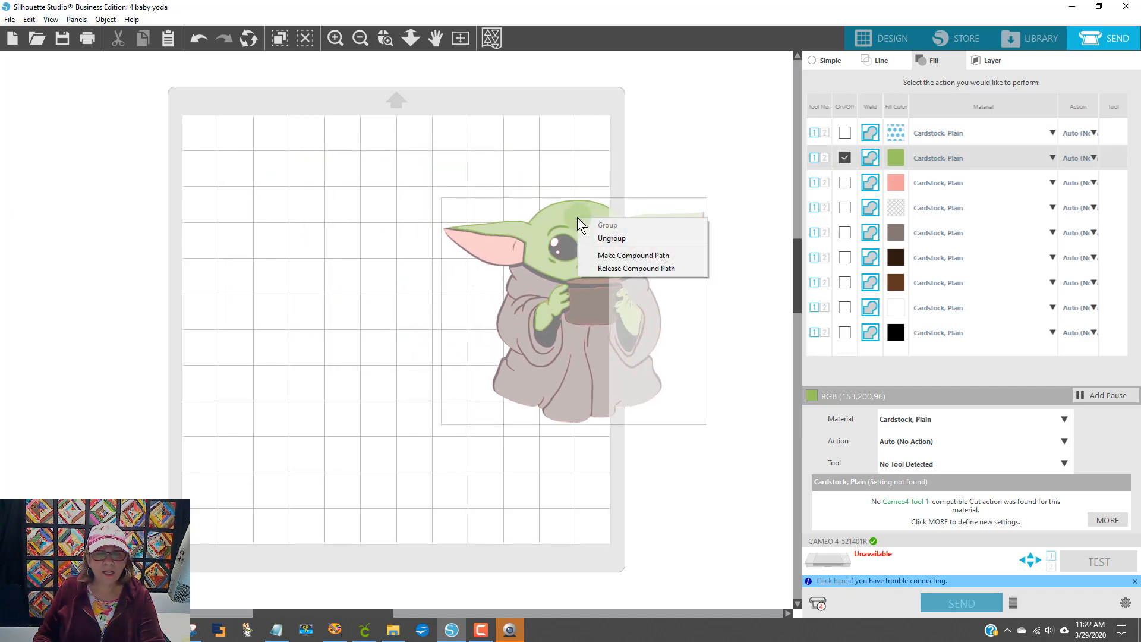
click(604, 239)
click(686, 155)
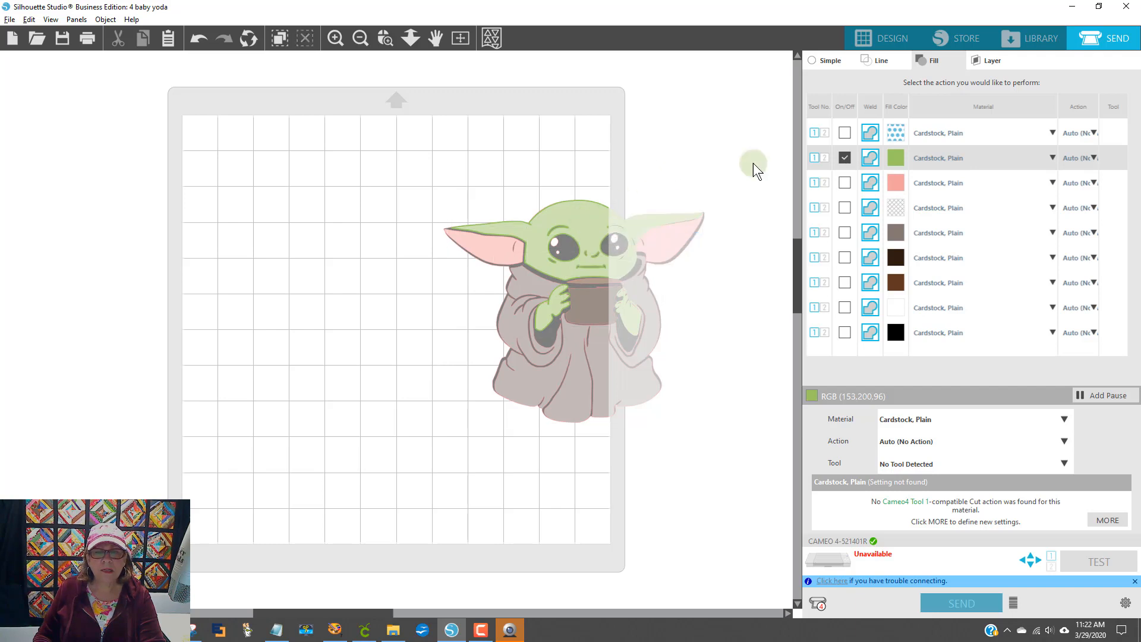
drag(572, 225, 312, 142)
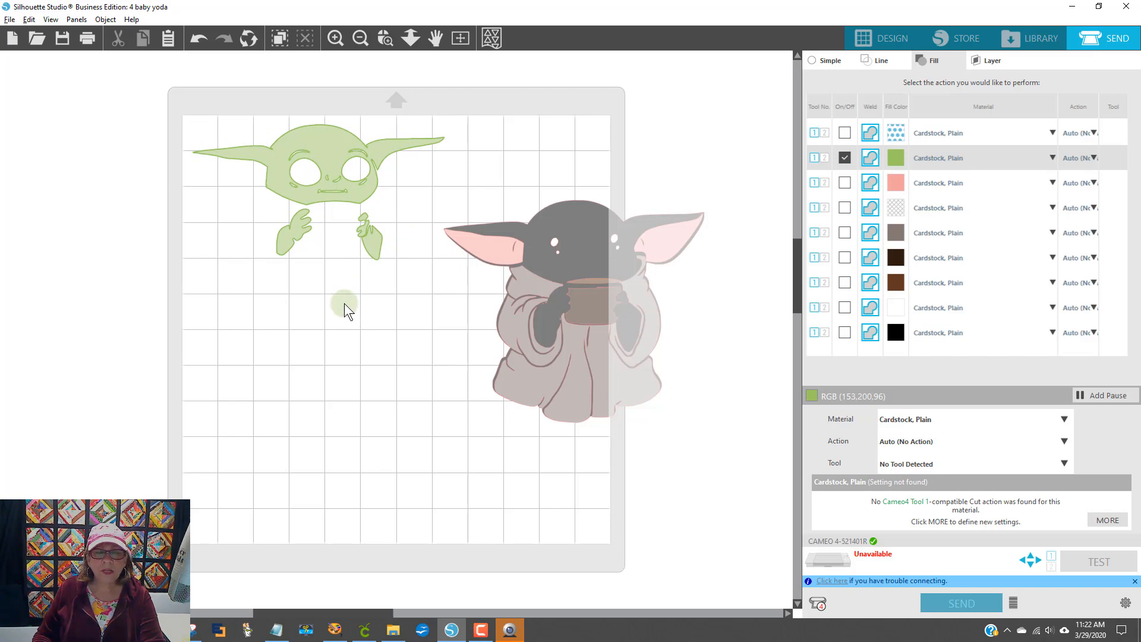
- Set the green fill color's material to Vinyl, Matte, its action to Cut and its tool to AutoBlade
click(970, 159)
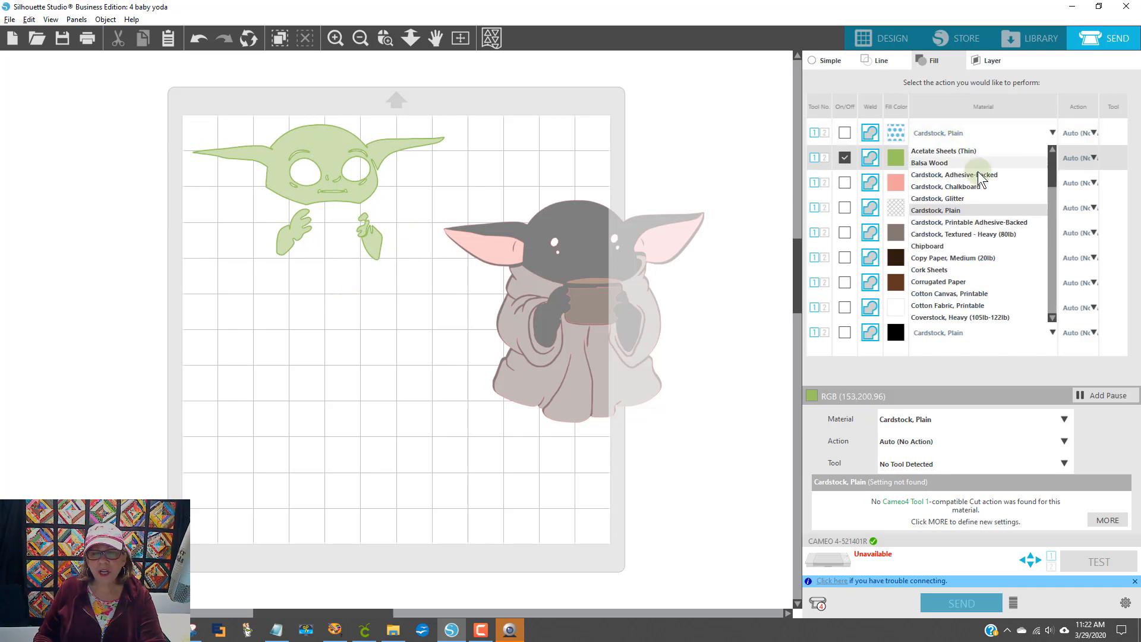
drag(1057, 176, 1038, 271)
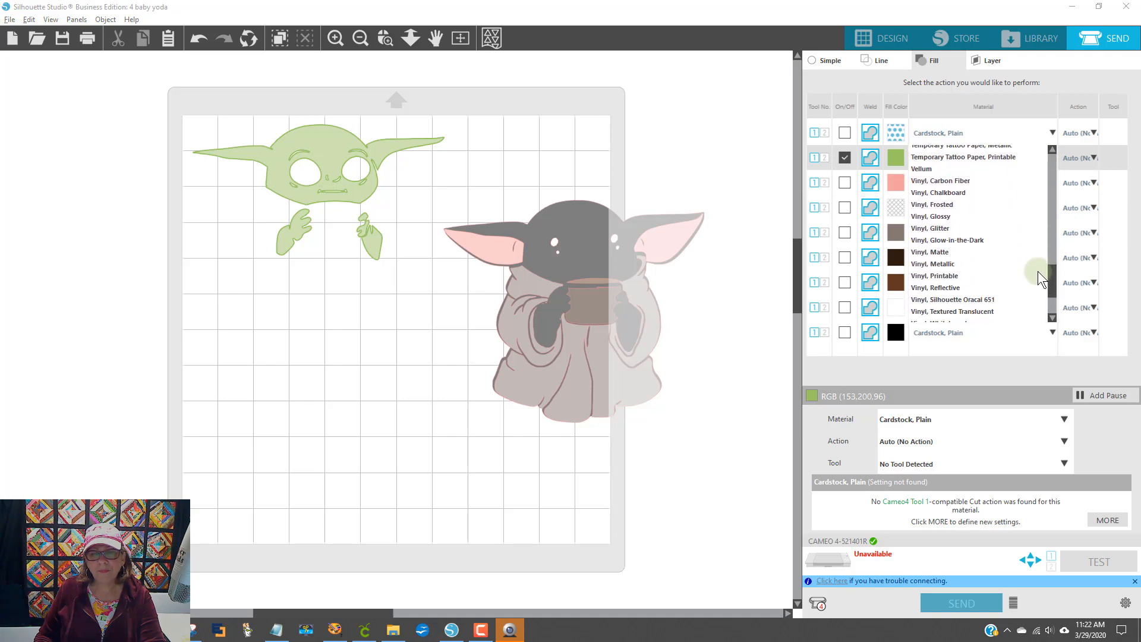
click(934, 252)
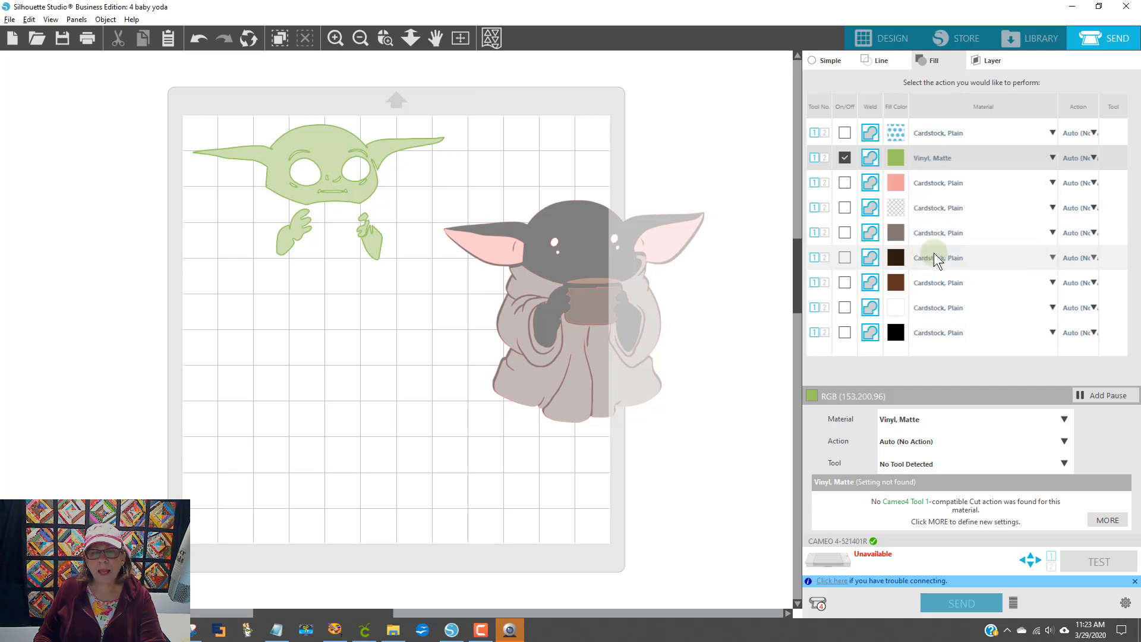
click(1086, 159)
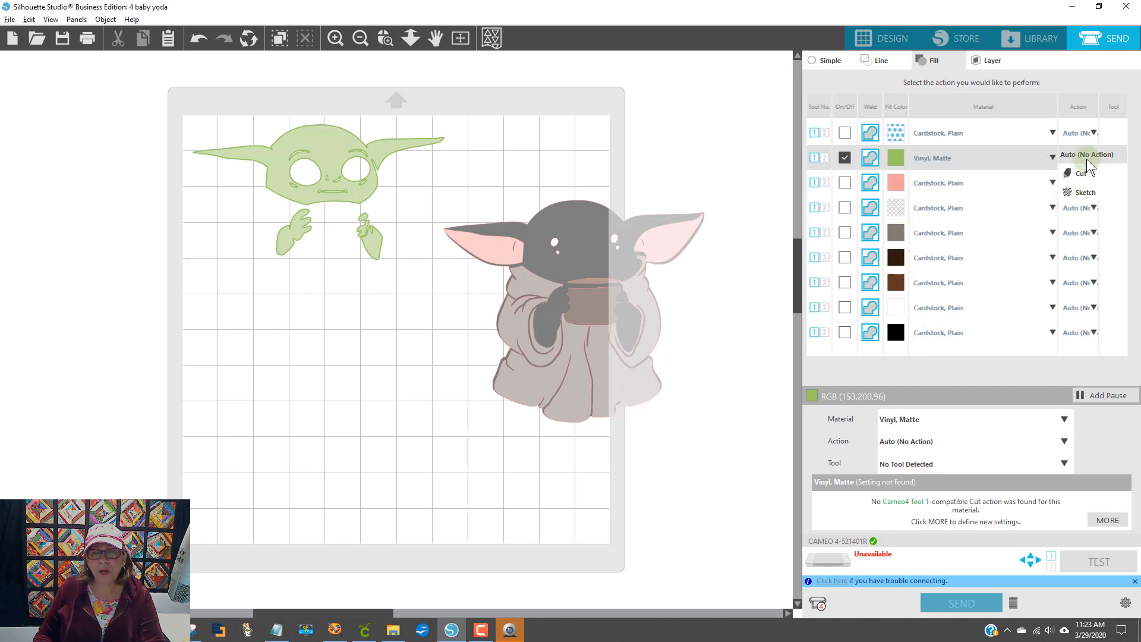
click(1081, 173)
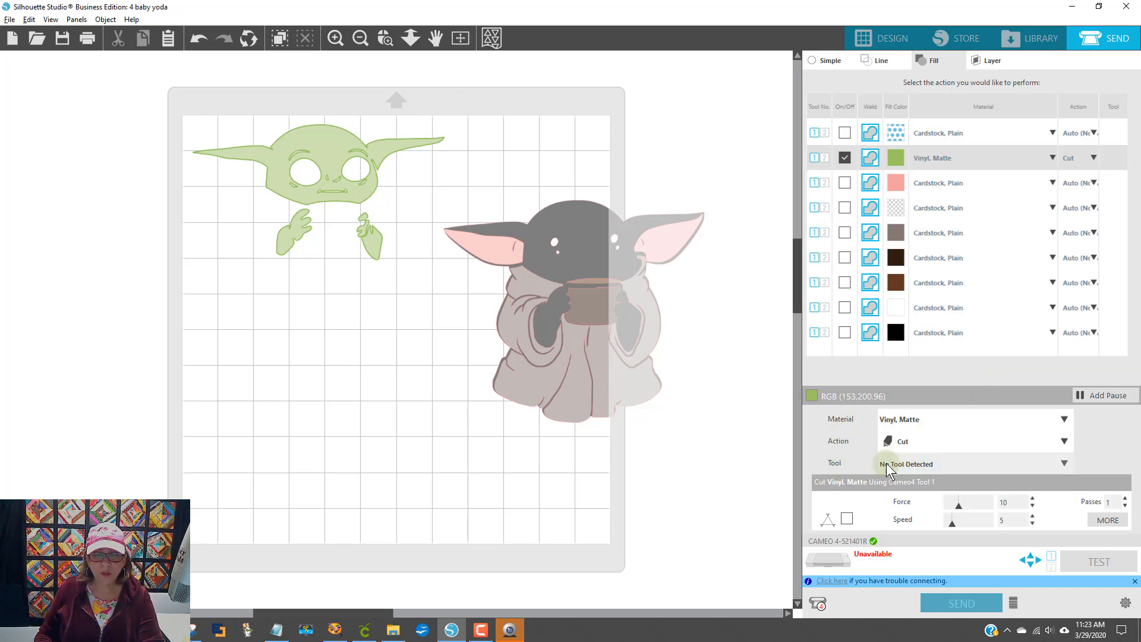
click(1065, 463)
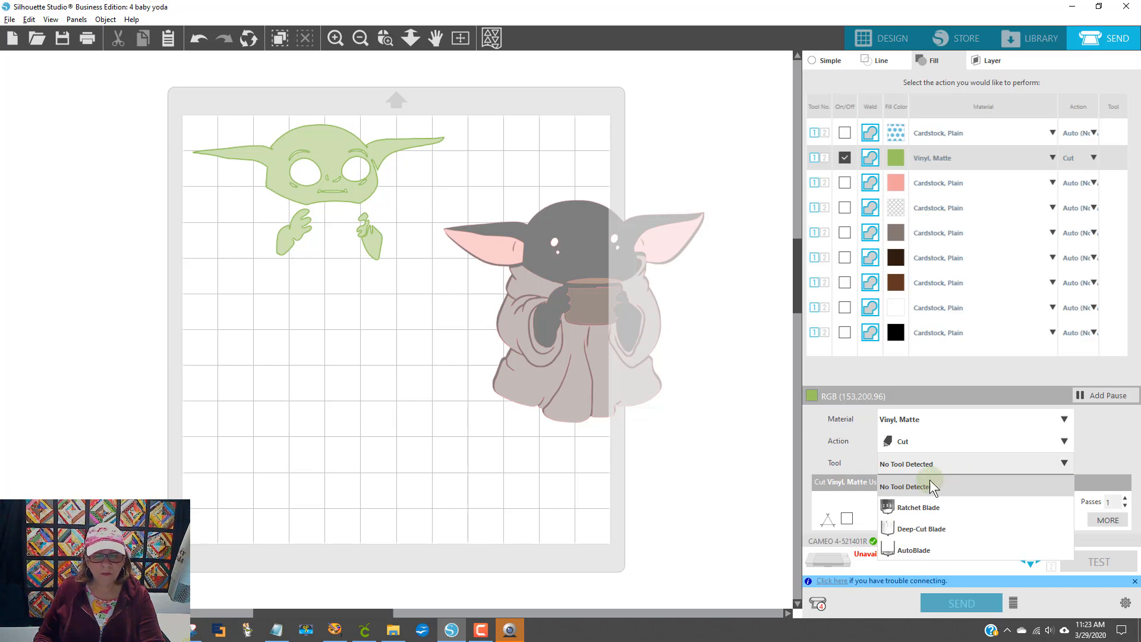
click(910, 551)
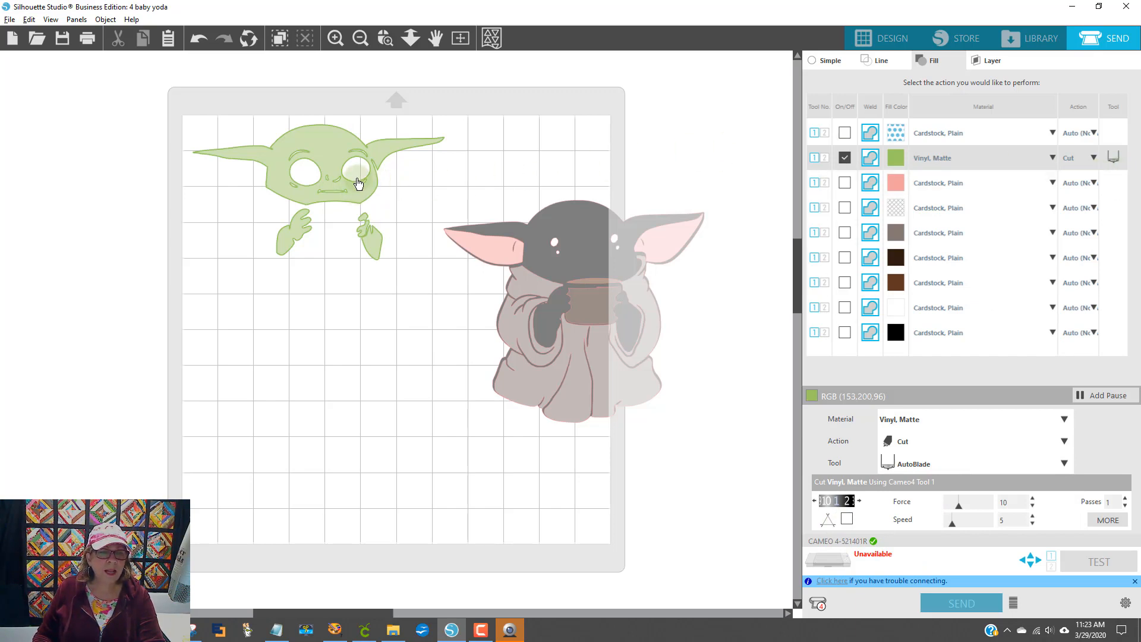
- Move the green pieces off the mat and switch cutting from green to the pink RGB (241,160,157)
drag(357, 183, 0, 258)
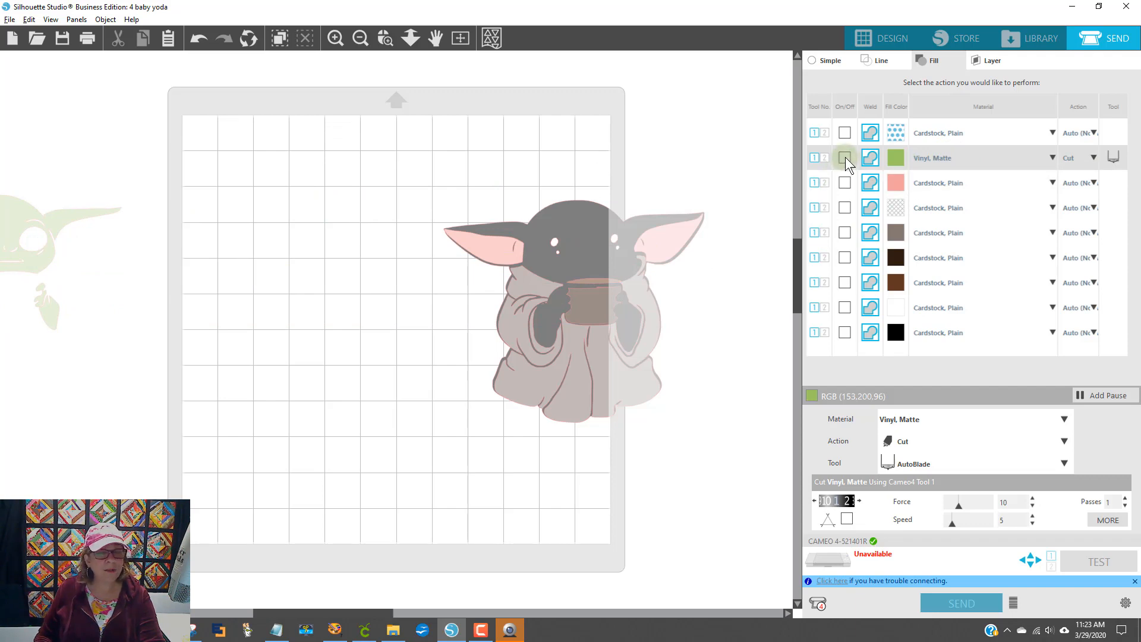
click(844, 180)
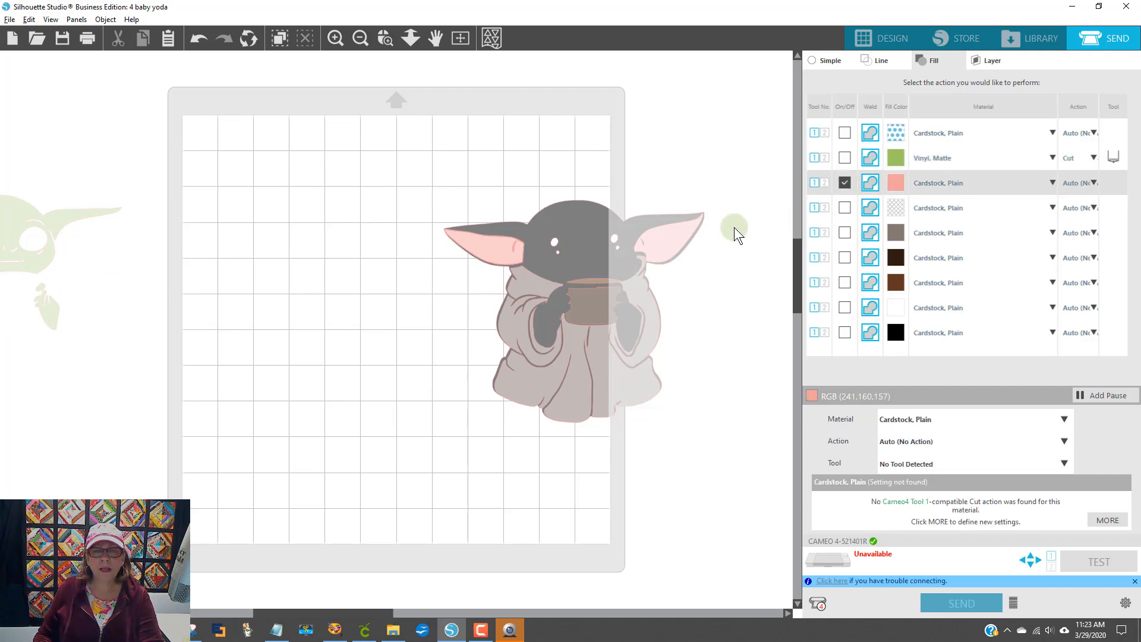
drag(493, 243, 241, 152)
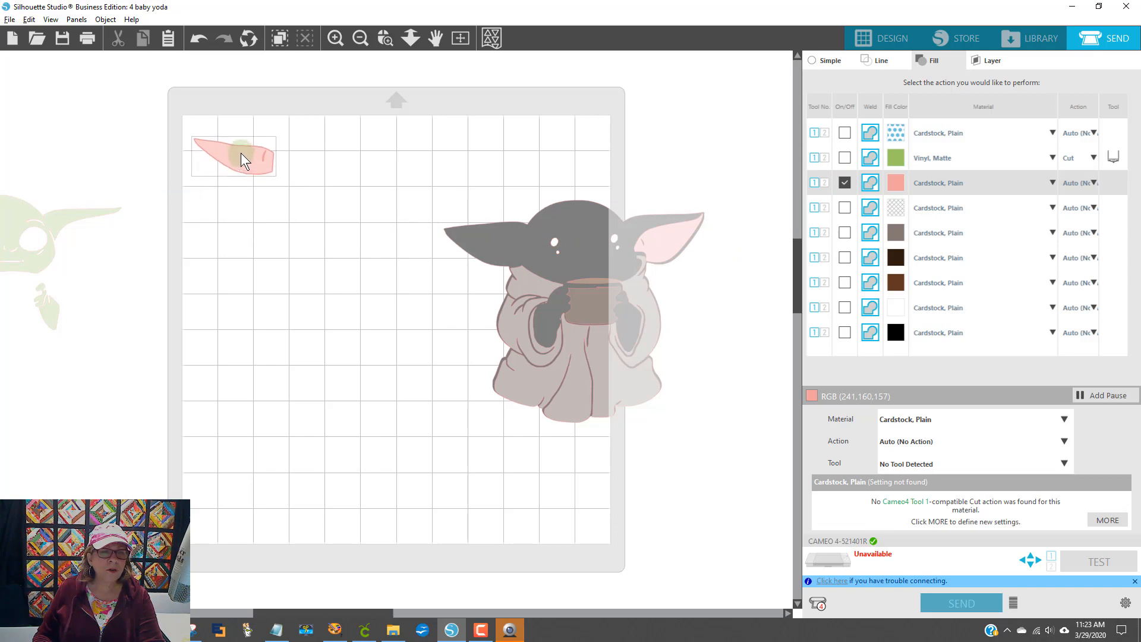
drag(680, 246, 342, 154)
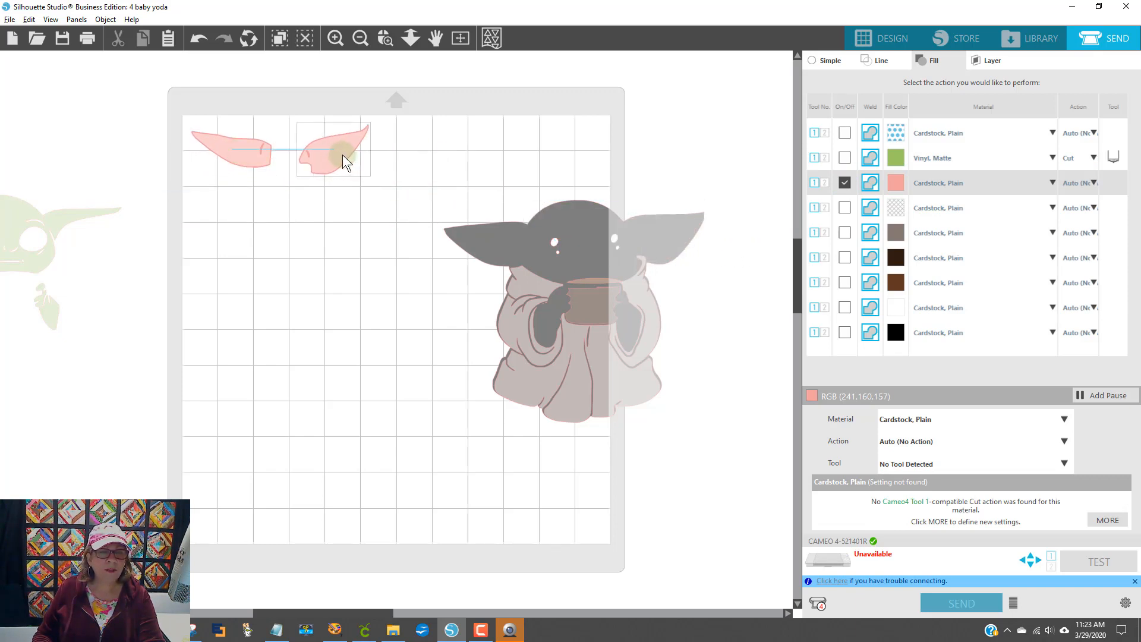
click(198, 38)
click(199, 38)
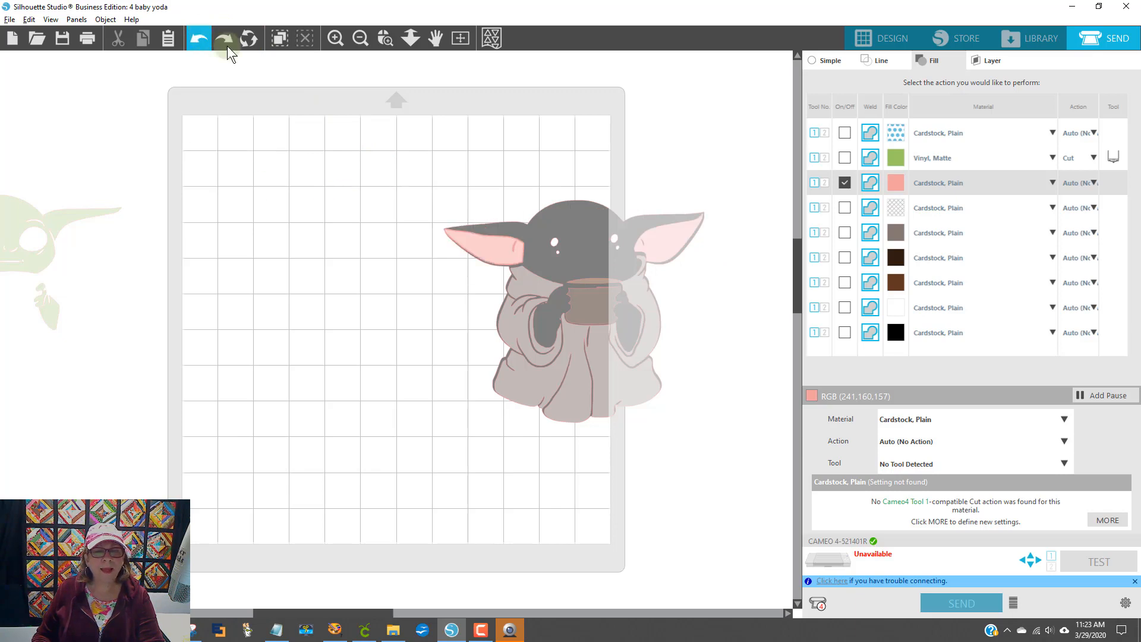
- Return to the design view and move the remaining figure pieces fully onto the cutting mat
click(884, 34)
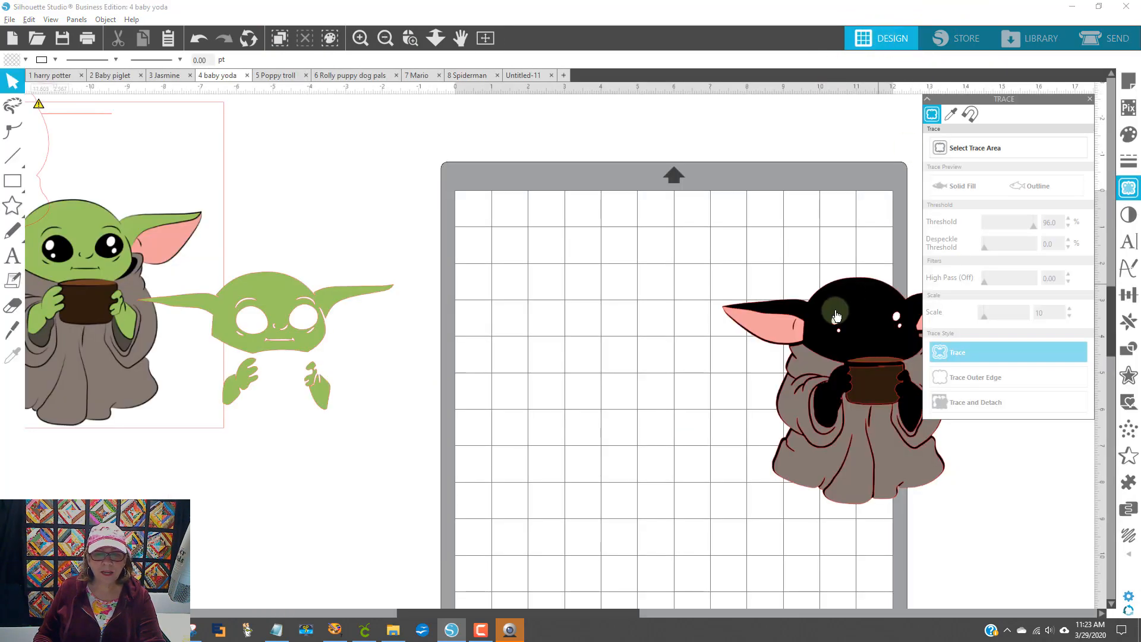
drag(842, 326, 659, 269)
click(840, 305)
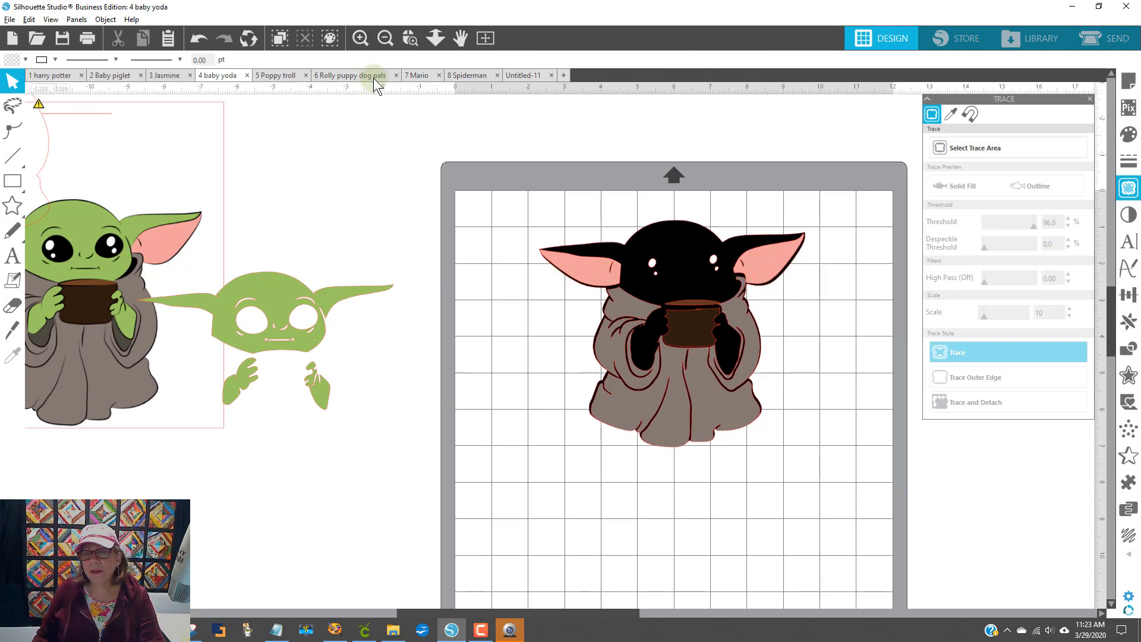
- Select the pink ear pieces by their fill color RGB (241,160,157) and make them one compound path
click(332, 39)
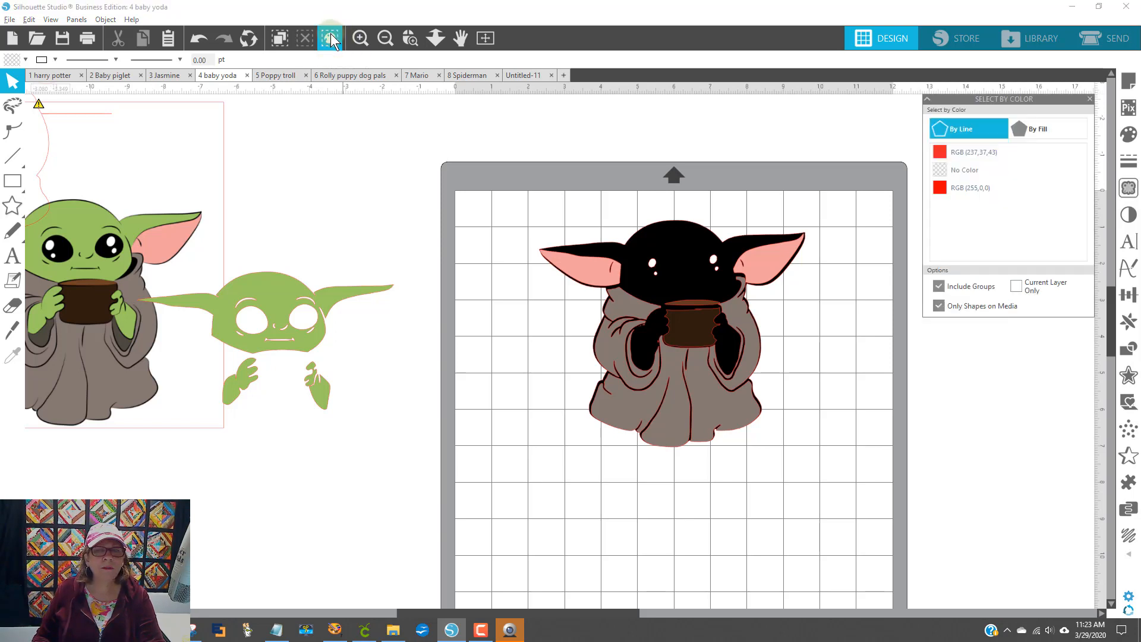
click(1041, 127)
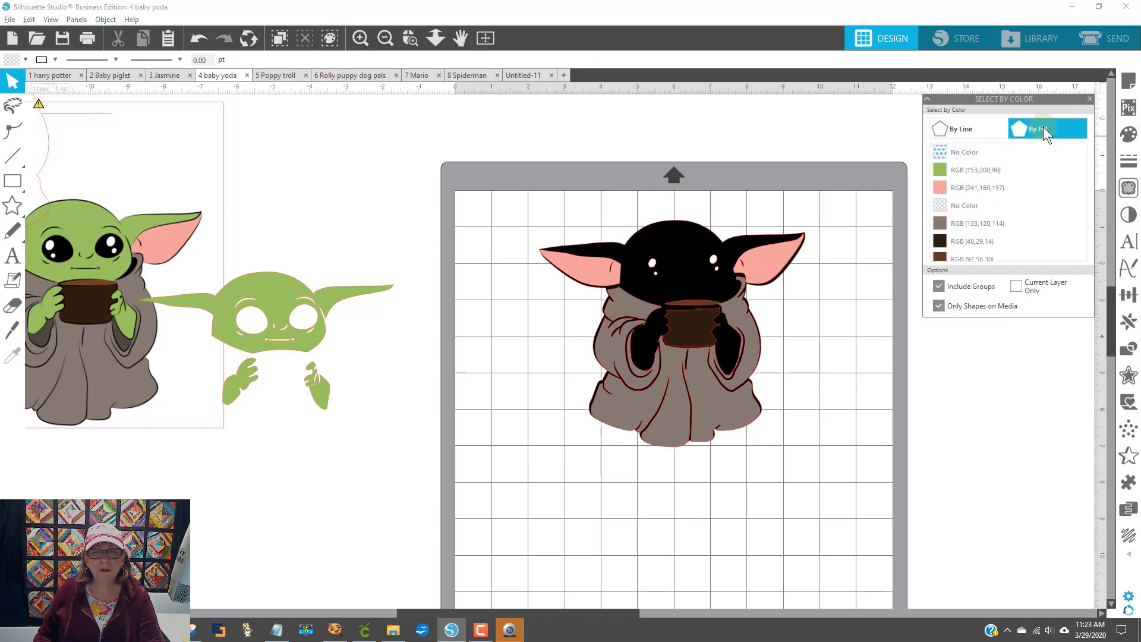
click(977, 188)
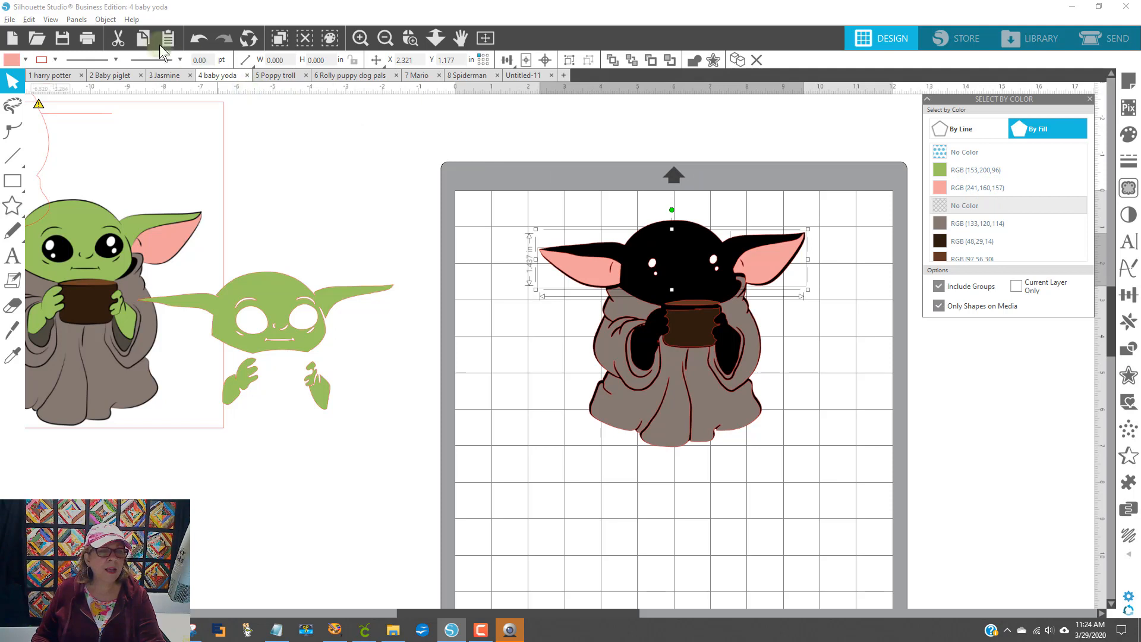
click(107, 20)
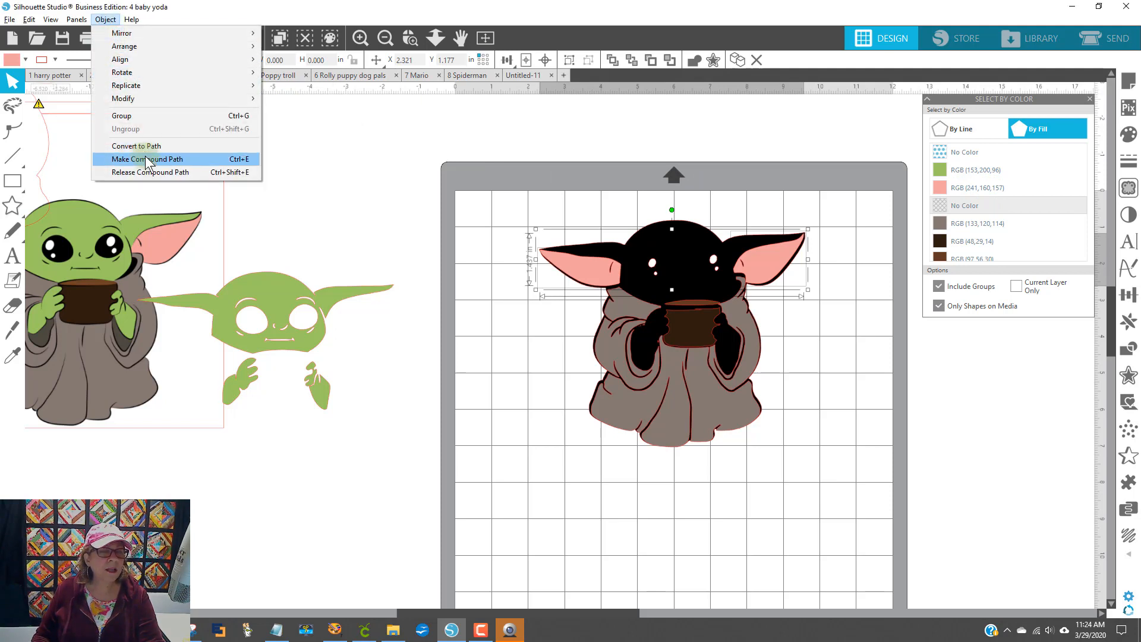
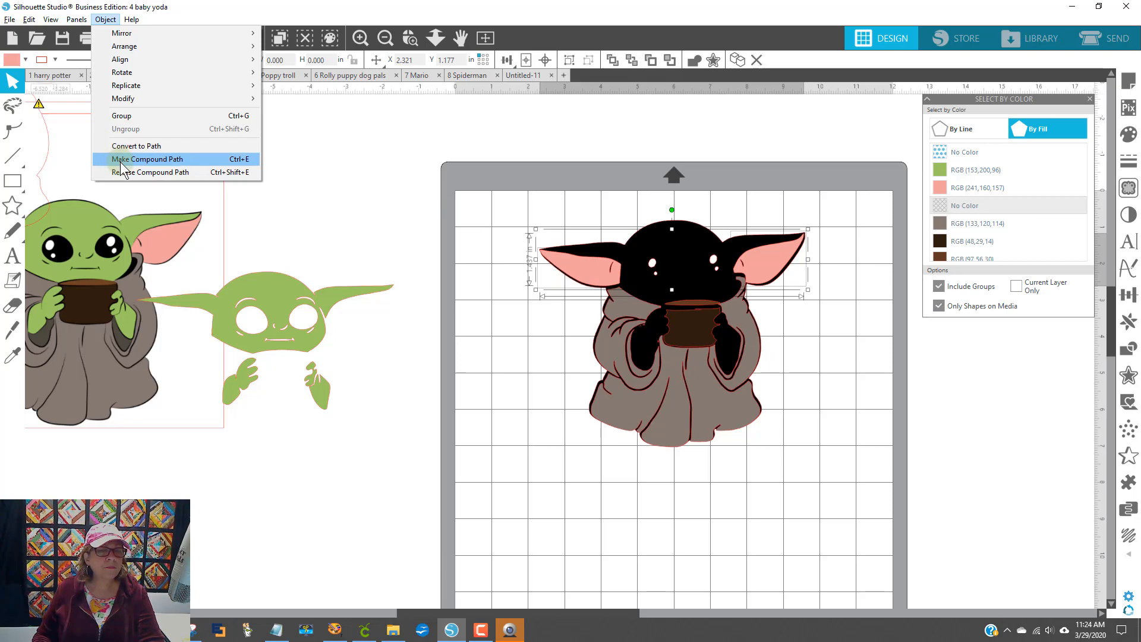
click(147, 159)
click(790, 326)
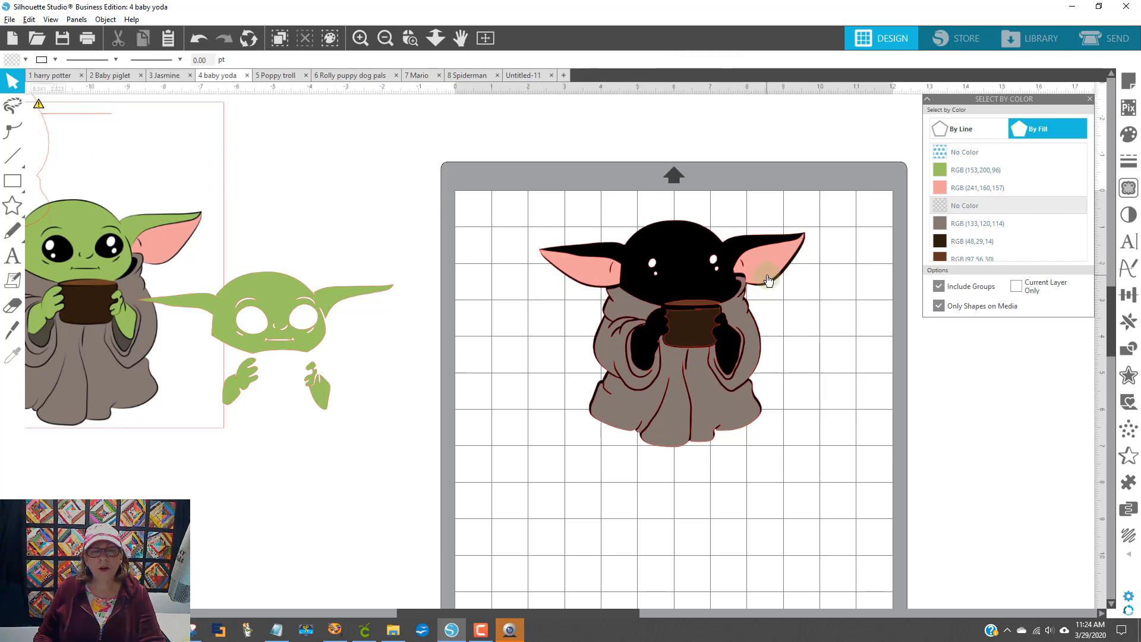
- Go back to the cut setup and leave only the pink fill color turned on for cutting
click(1104, 41)
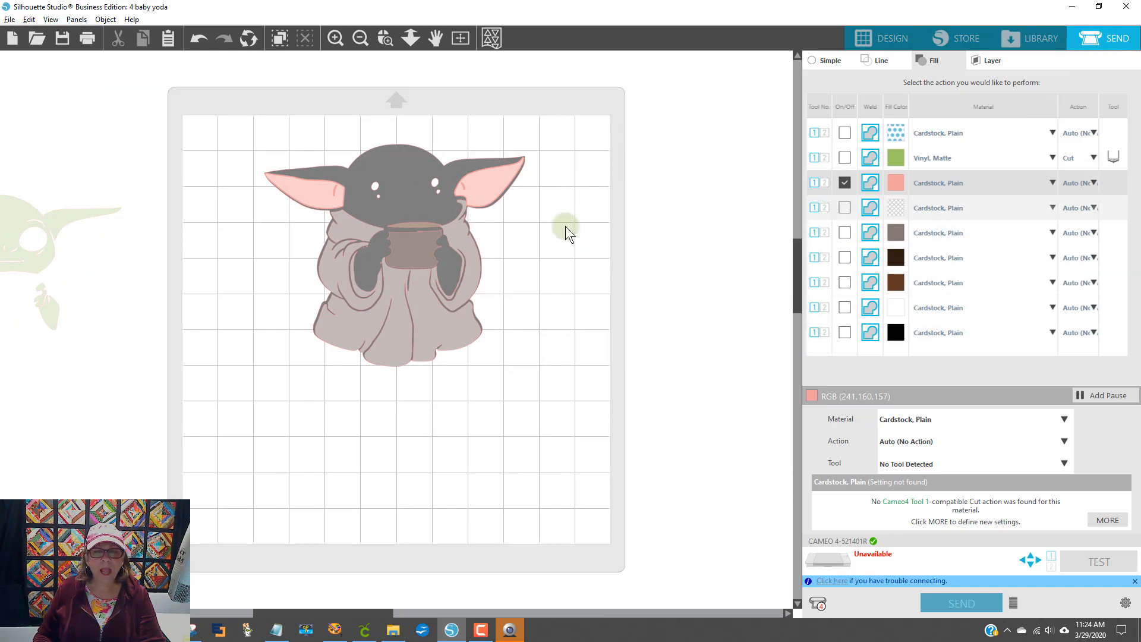
click(845, 158)
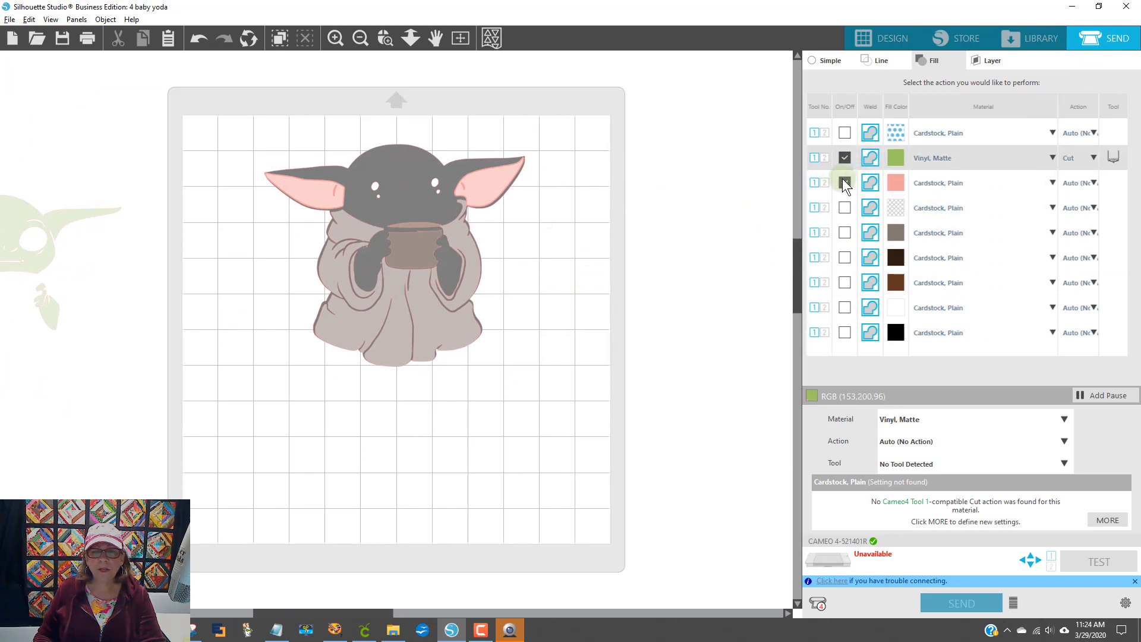
click(845, 182)
click(845, 157)
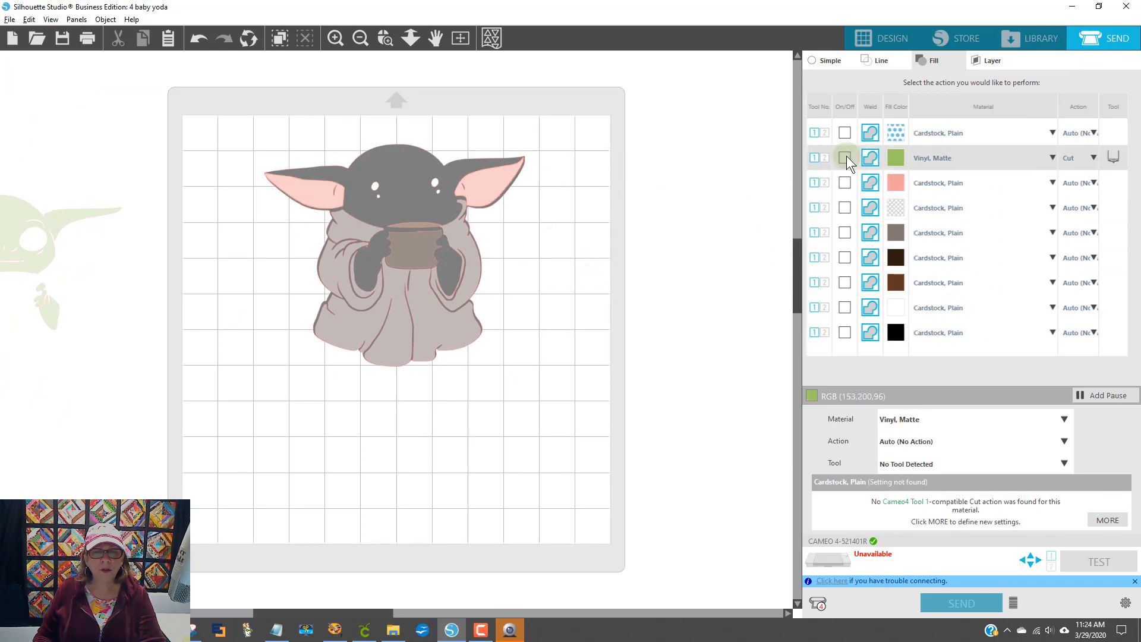
click(845, 182)
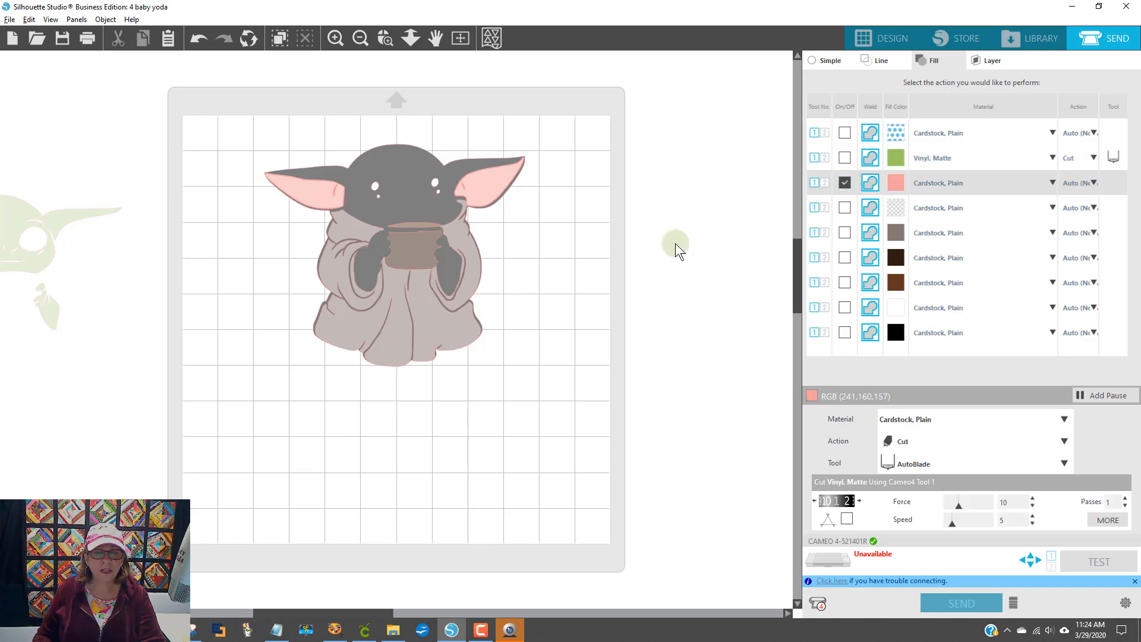
- Move the joined pink ears to the mat's upper-left area, and from there off the mat beside the green pieces
drag(486, 175, 422, 153)
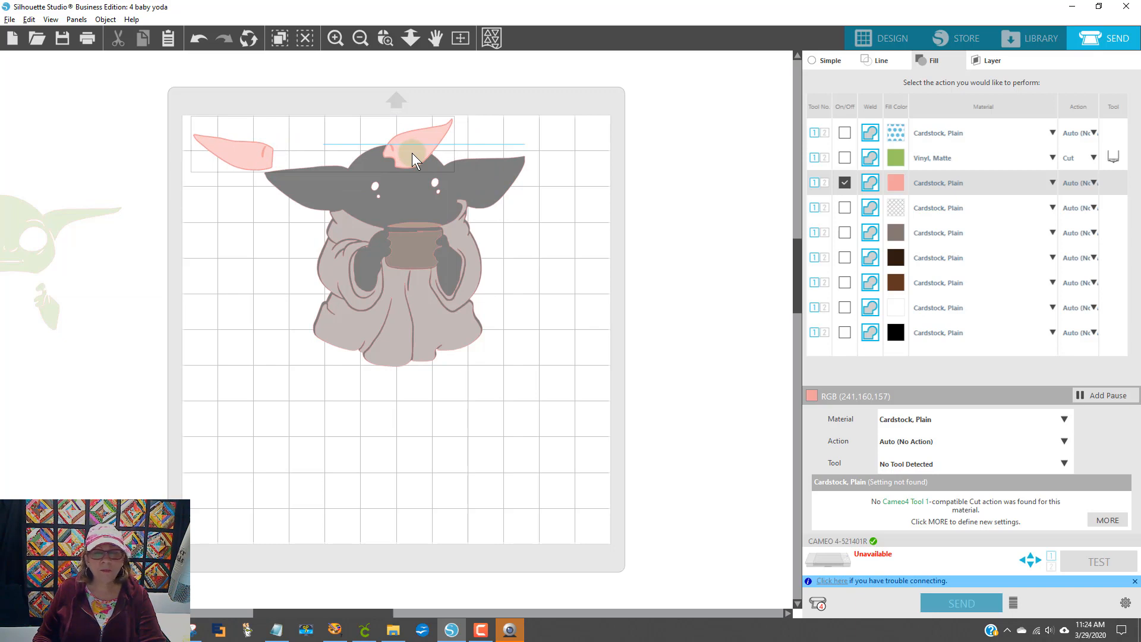
drag(412, 153, 119, 127)
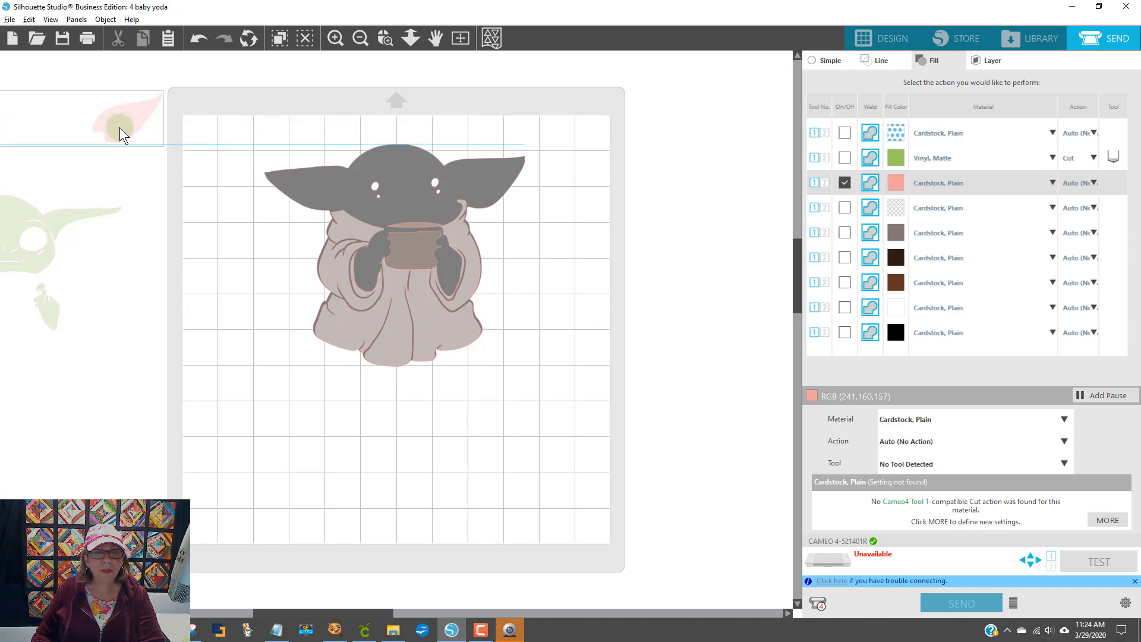
- Switch cutting from pink to the gray-brown fill color RGB (133,120,114) and move the robe to the mat's lower-right area
click(845, 183)
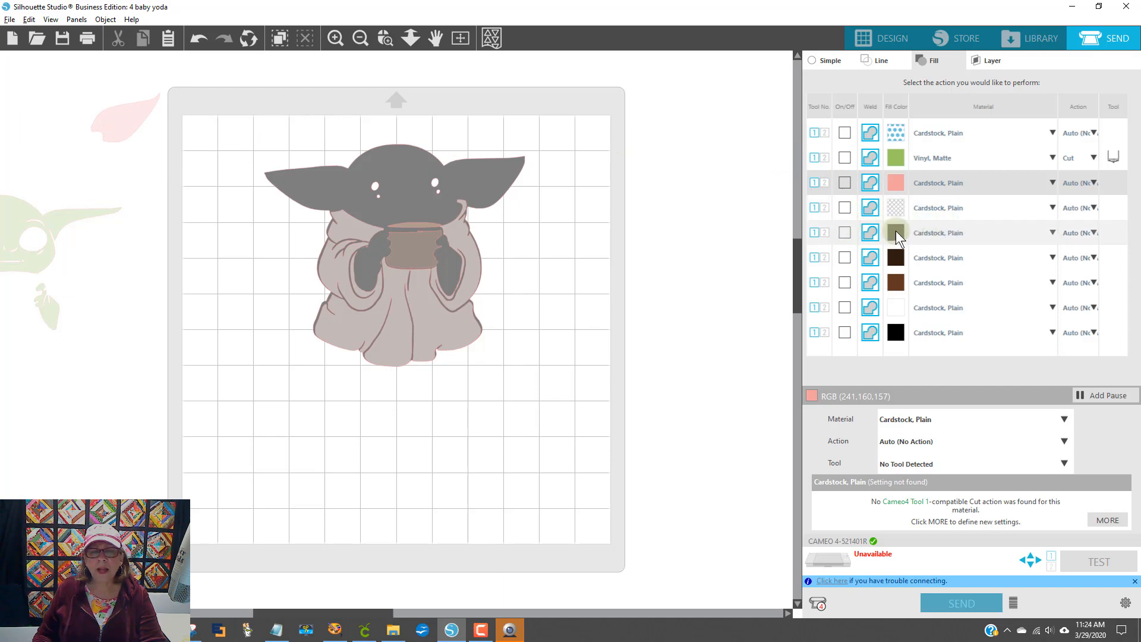
click(845, 232)
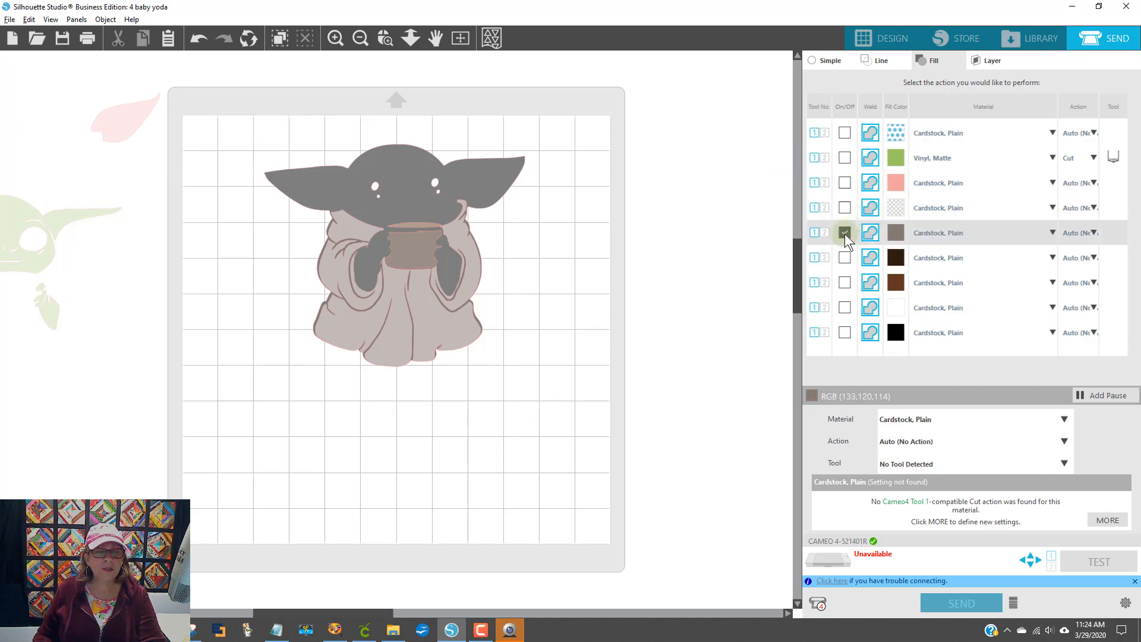
drag(424, 315, 537, 472)
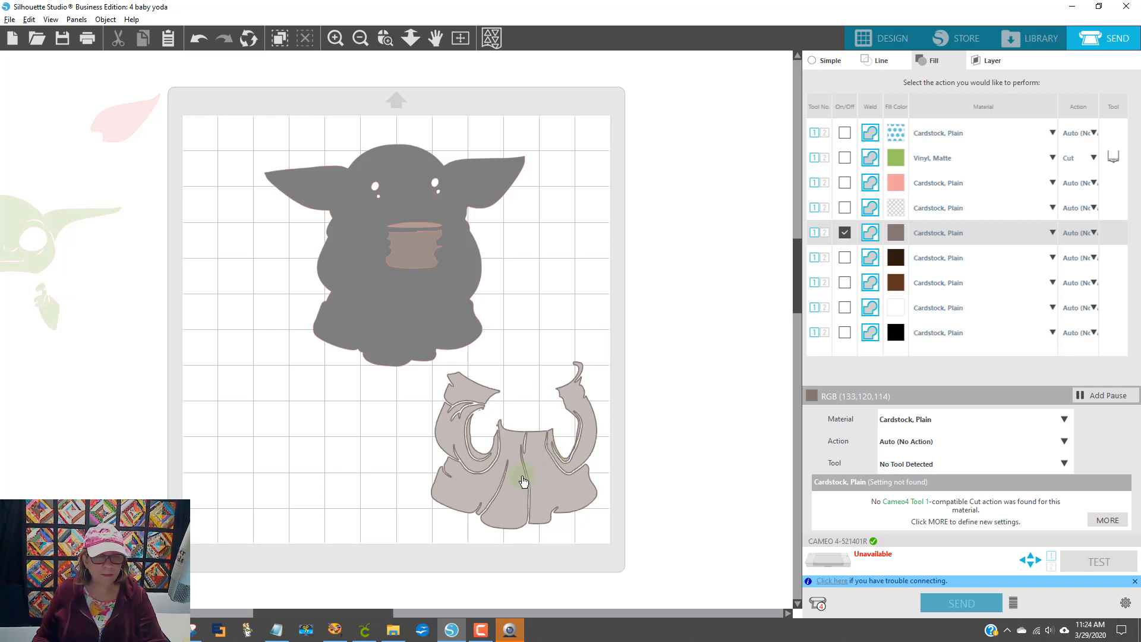
- Set the gray-brown fill color to the material Vinyl, Matte with the Cut action and the AutoBlade tool
click(964, 232)
scroll(1001, 321, down, 12)
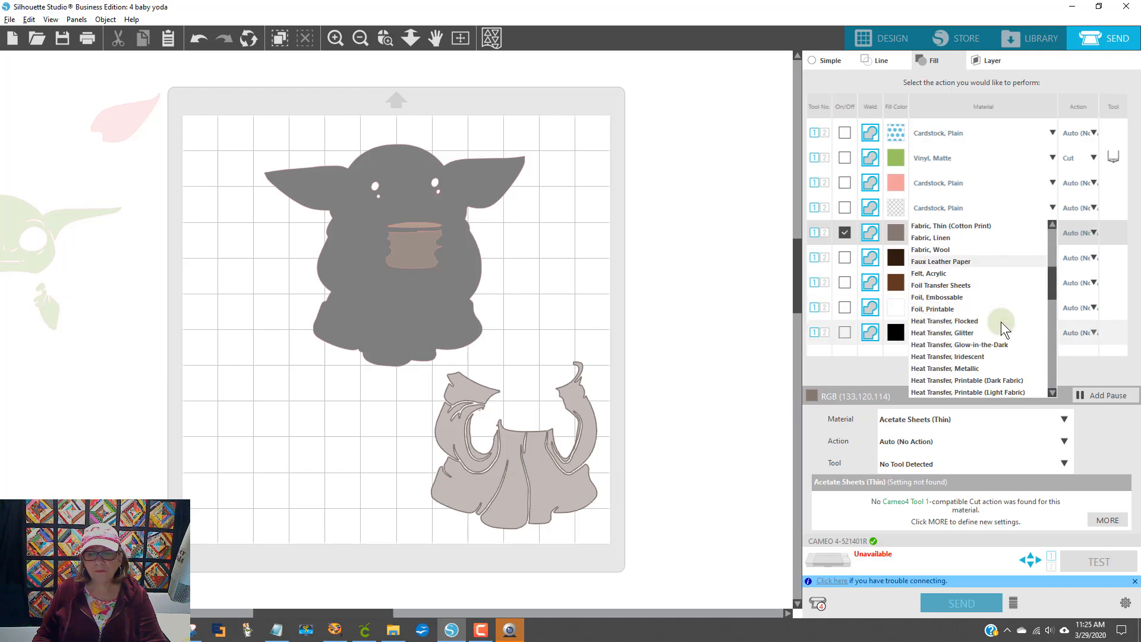
scroll(1001, 322, down, 8)
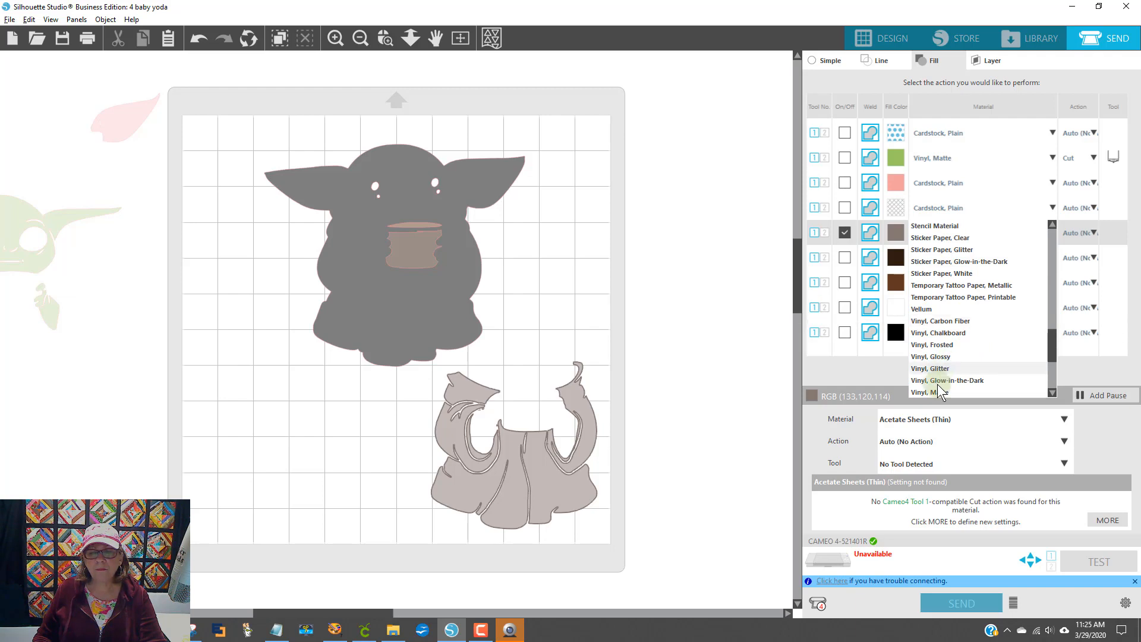
click(939, 392)
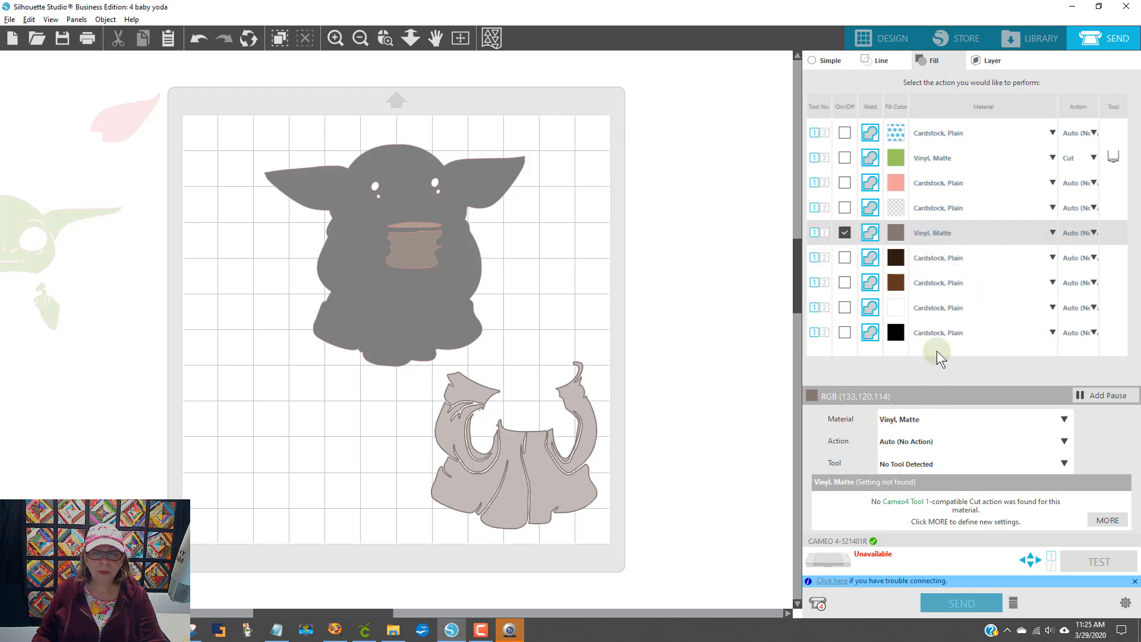
click(1095, 234)
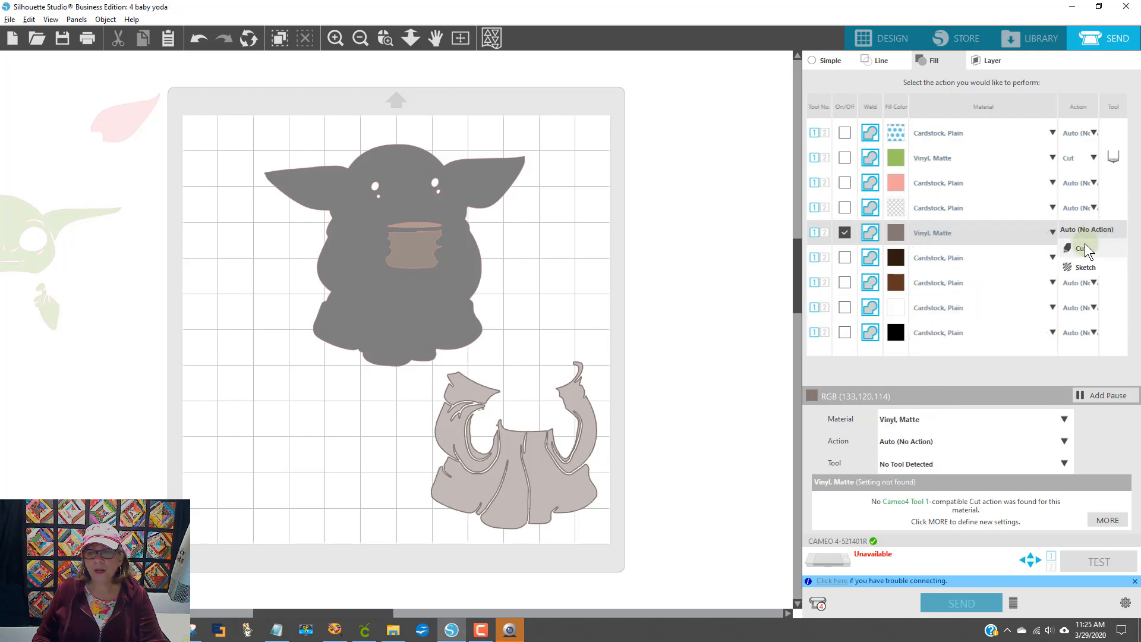
click(1083, 256)
click(893, 464)
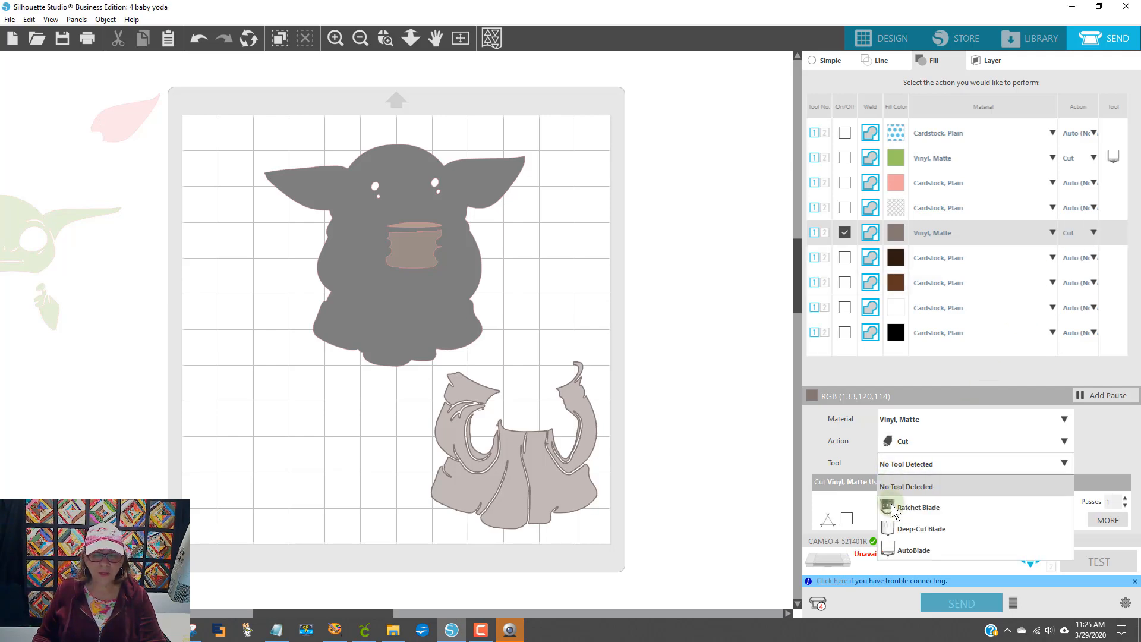
click(914, 550)
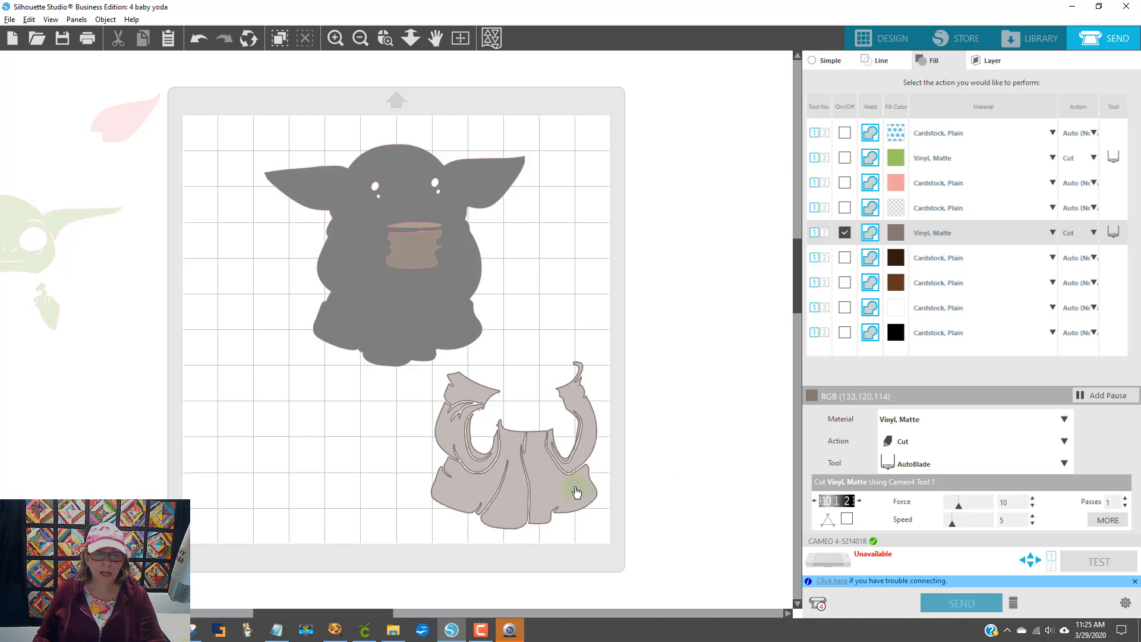
- Move the robe off the mat below the green pieces and switch cutting from its color to dark brown RGB (48,29,14)
click(845, 231)
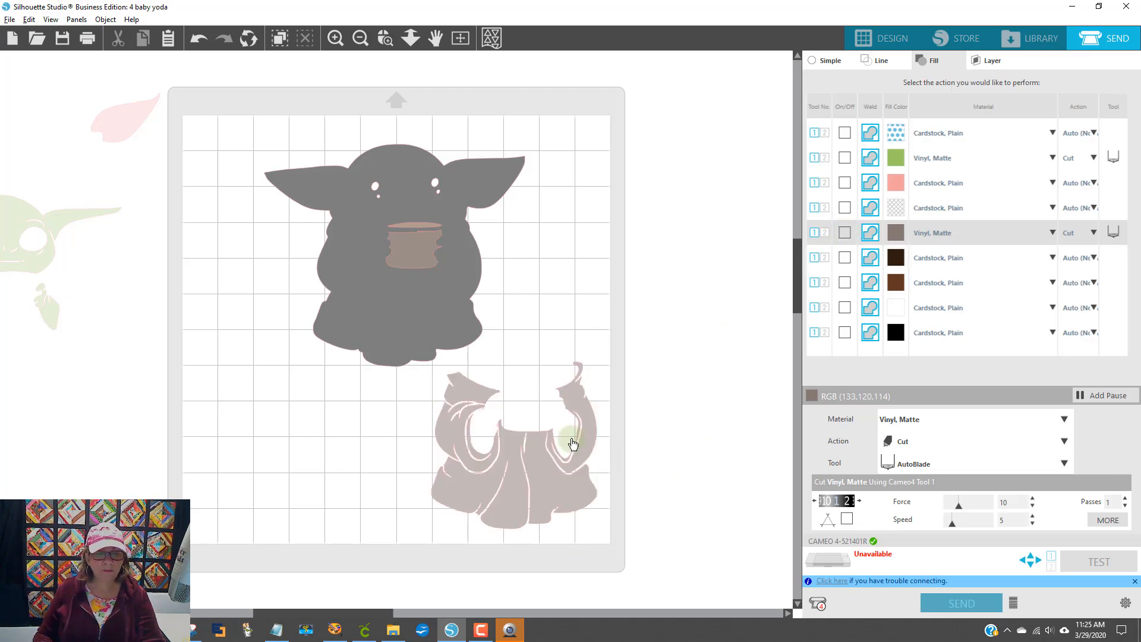
drag(540, 465, 88, 444)
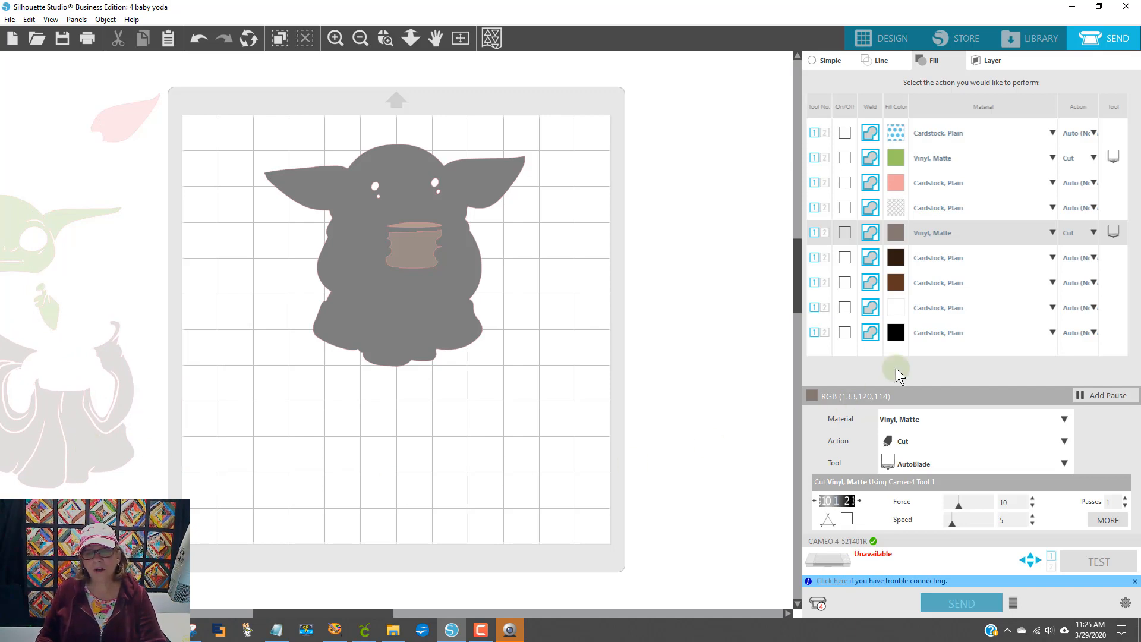
click(842, 256)
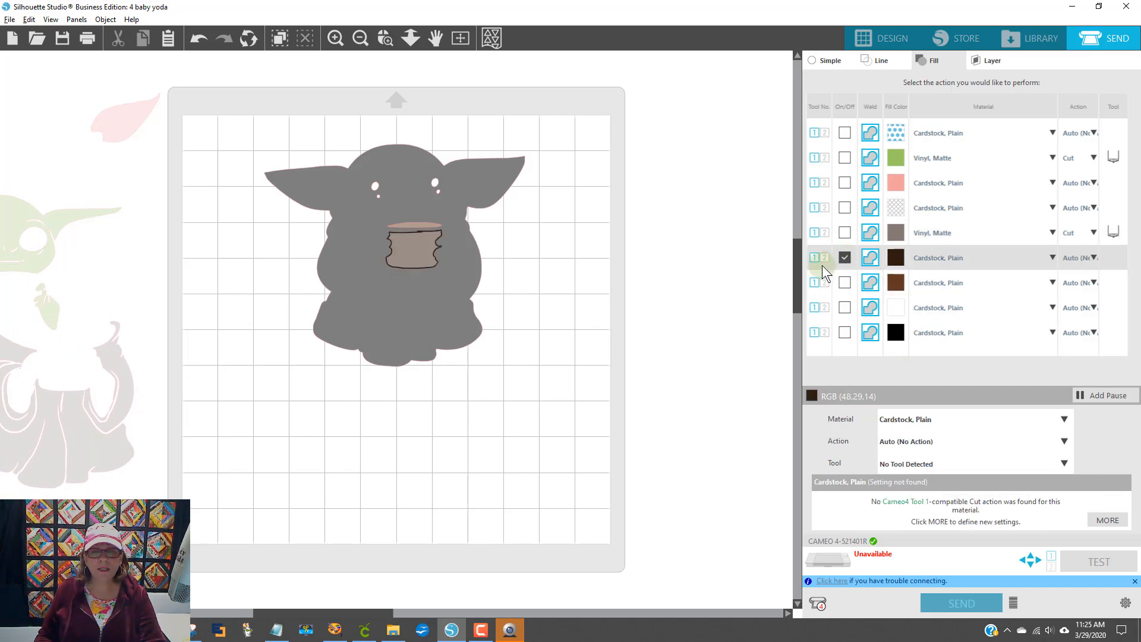
- Spread the cup, black silhouette and cup rim over the mat's upper-left, lower-right and upper-right areas respectively
drag(400, 245, 227, 149)
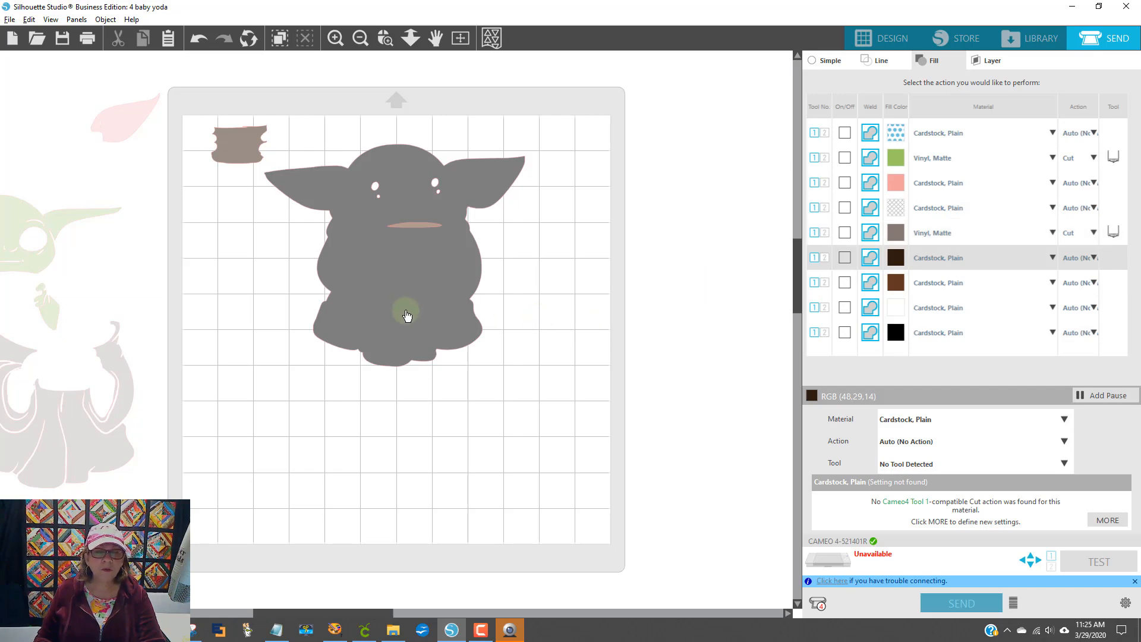
drag(399, 327, 485, 484)
click(318, 212)
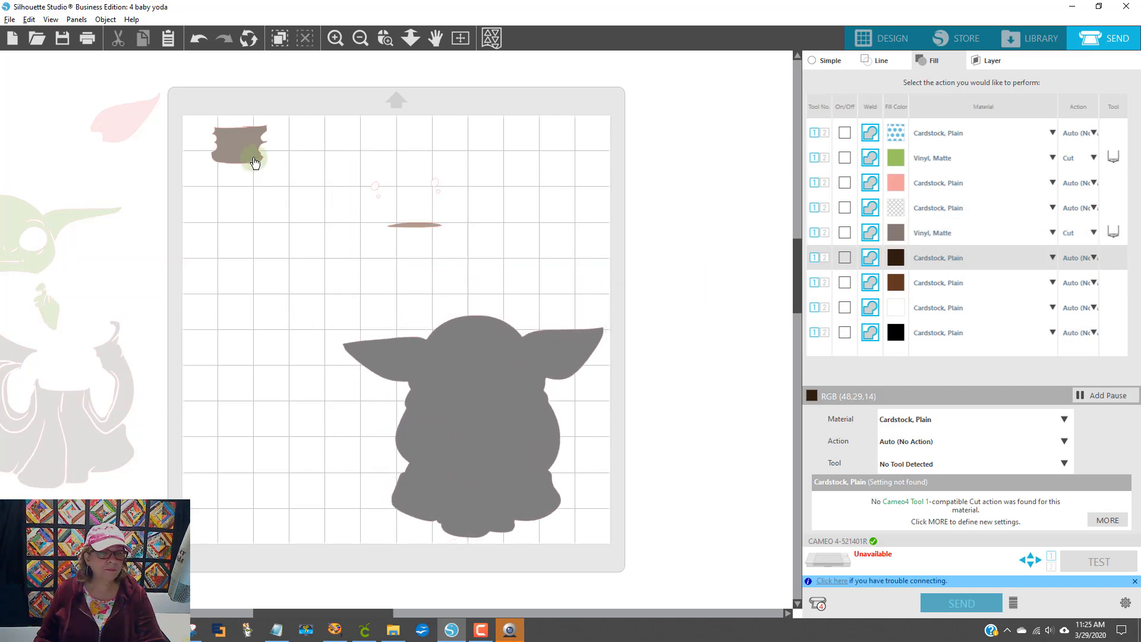
drag(245, 150, 238, 161)
click(375, 204)
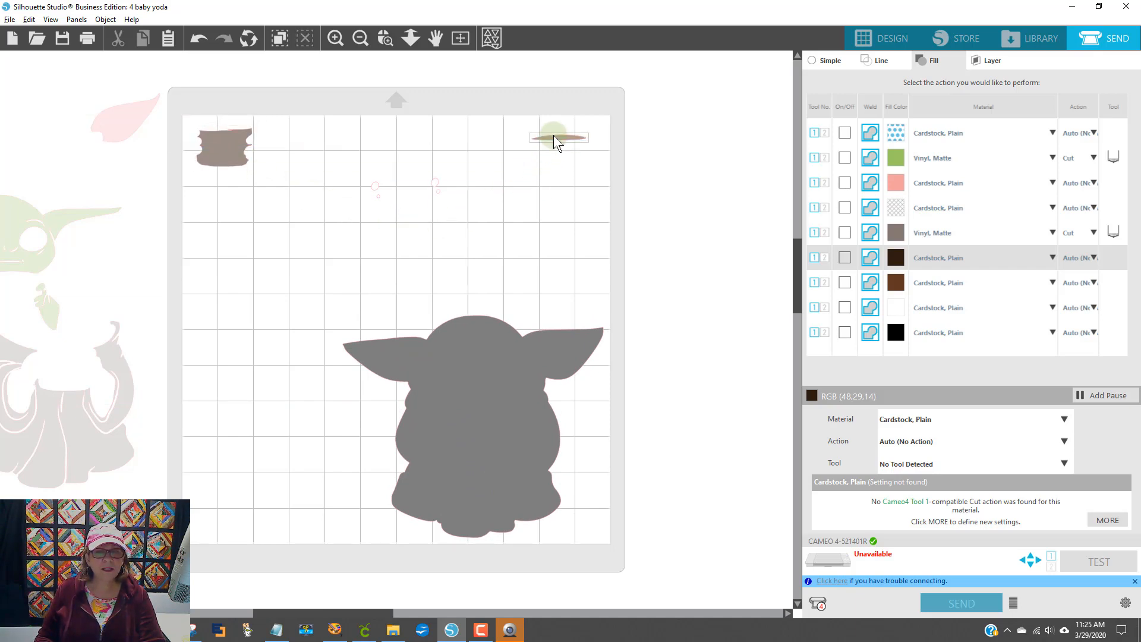
drag(554, 143, 560, 136)
click(447, 199)
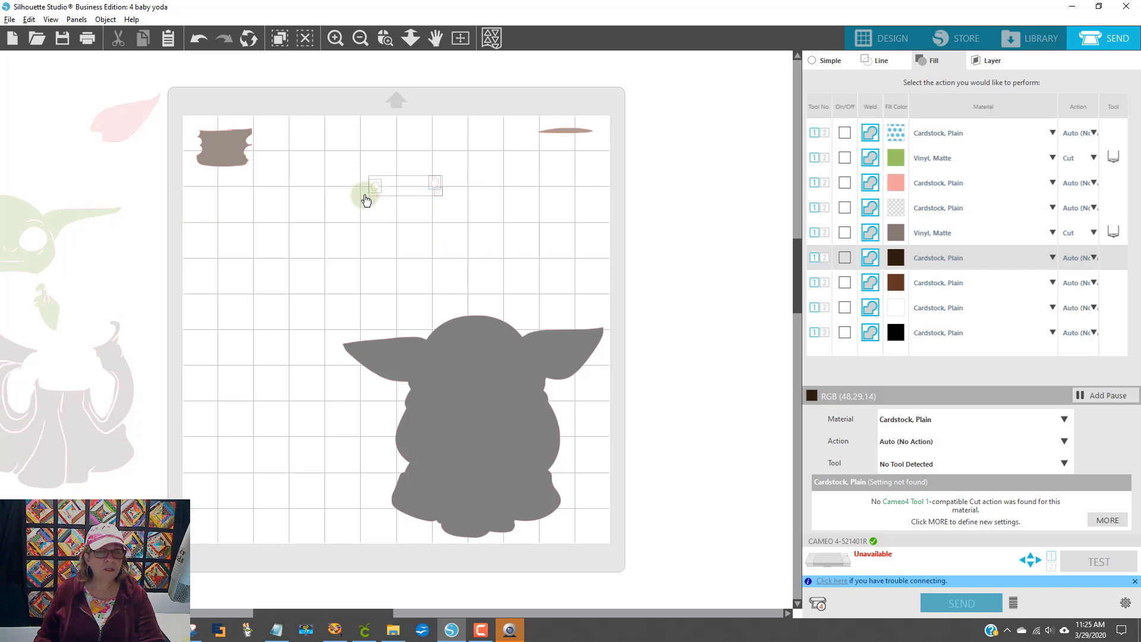
- Select the white eye highlights, combine them into one object and move them near the mat's upper edge
drag(366, 195, 365, 170)
right_click(375, 189)
click(402, 220)
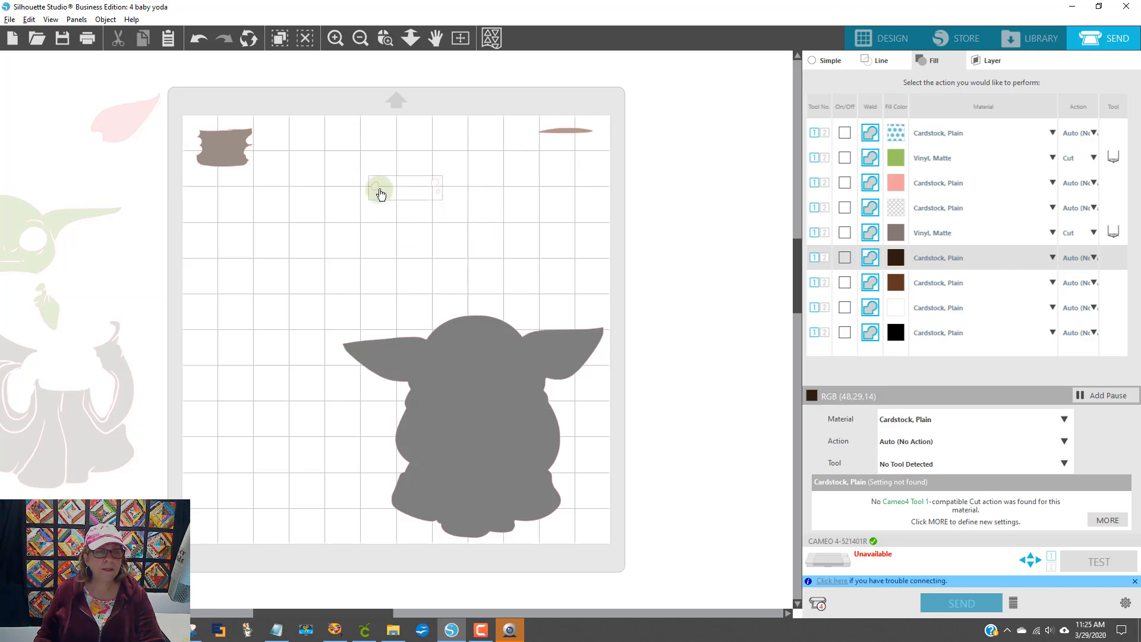
drag(381, 193, 367, 172)
drag(331, 134, 314, 119)
- Bring the robe, the green face and hands, and the pink ears back onto free areas of the mat
drag(116, 415, 315, 472)
drag(73, 259, 528, 214)
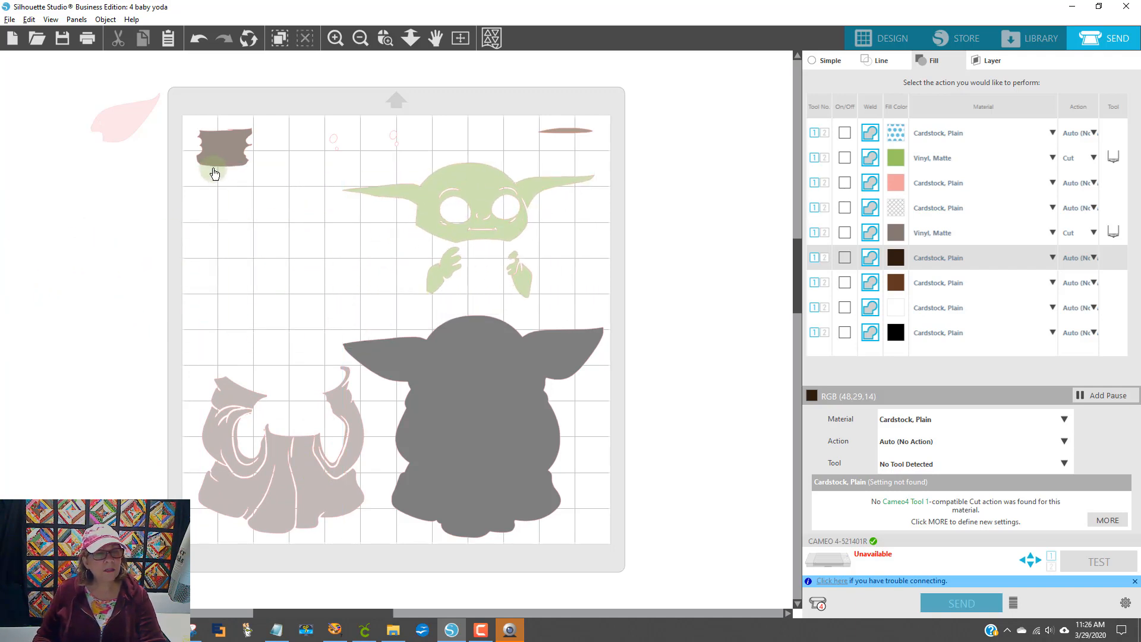
drag(133, 130, 428, 312)
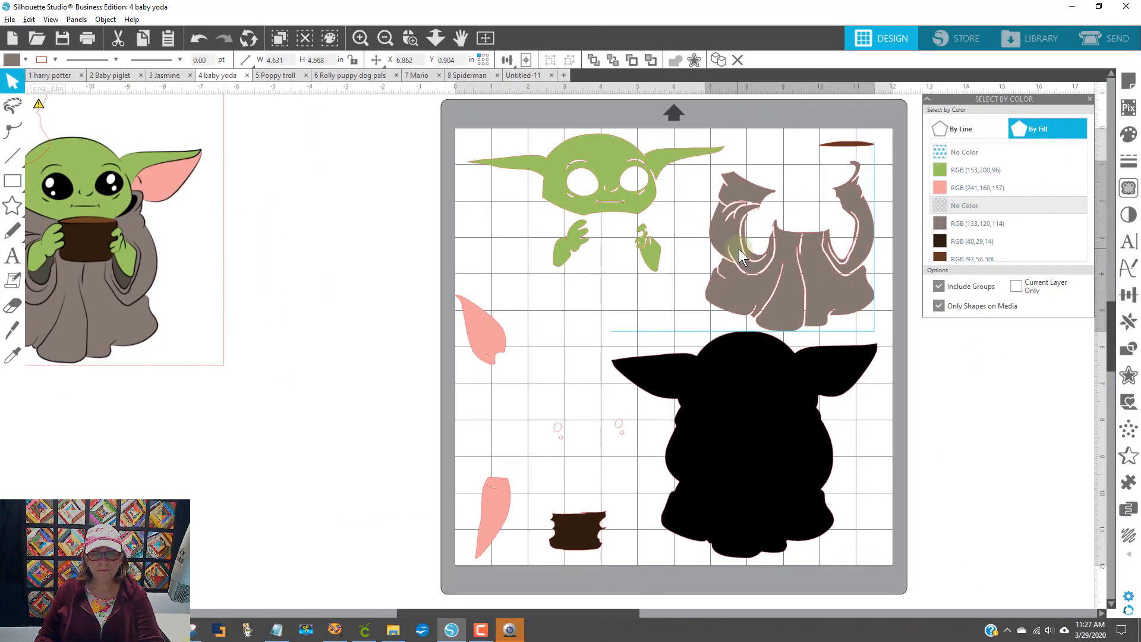
- Fine-tune the spacing of the robe, cup rim and pink ears so each sits separately inside the mat in the design view
drag(743, 254, 744, 252)
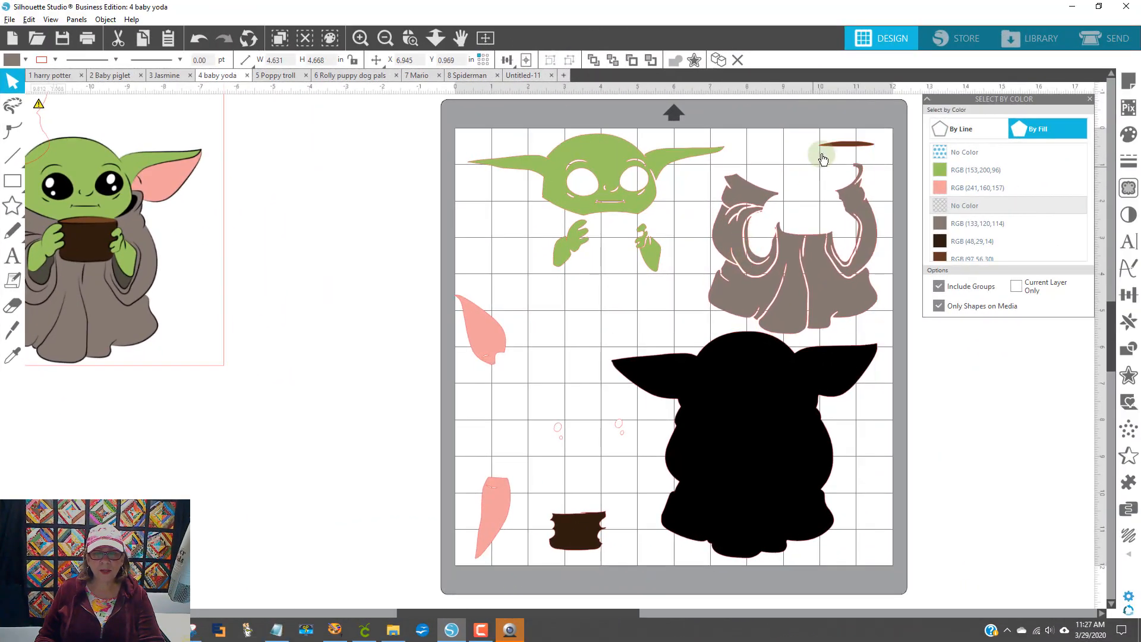
drag(837, 153, 796, 152)
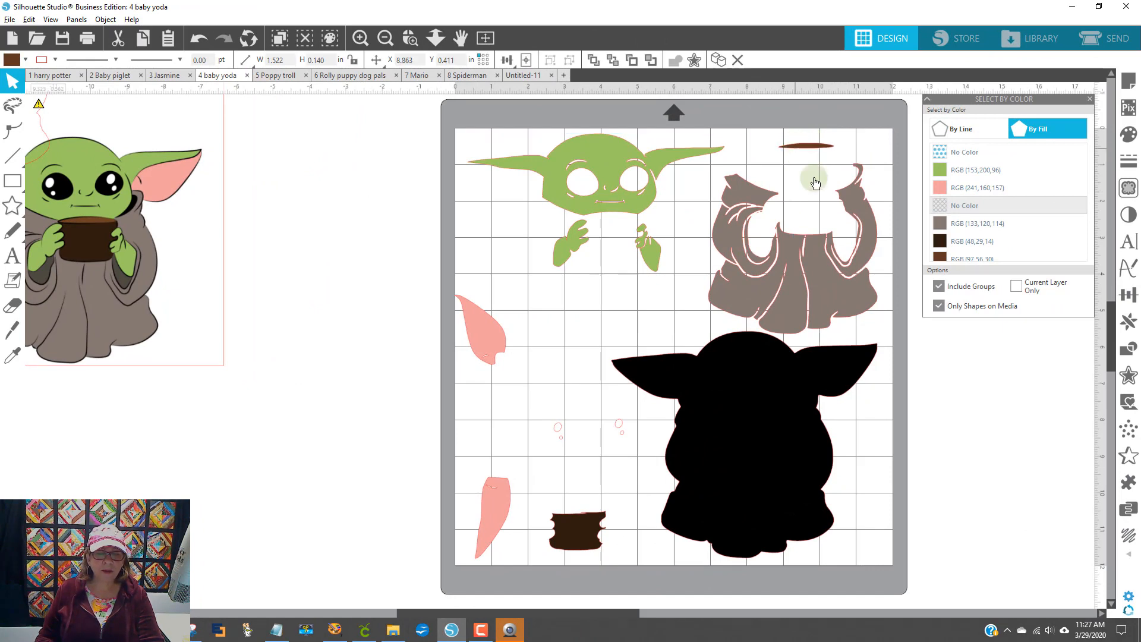
click(1045, 369)
drag(481, 353, 493, 345)
click(835, 387)
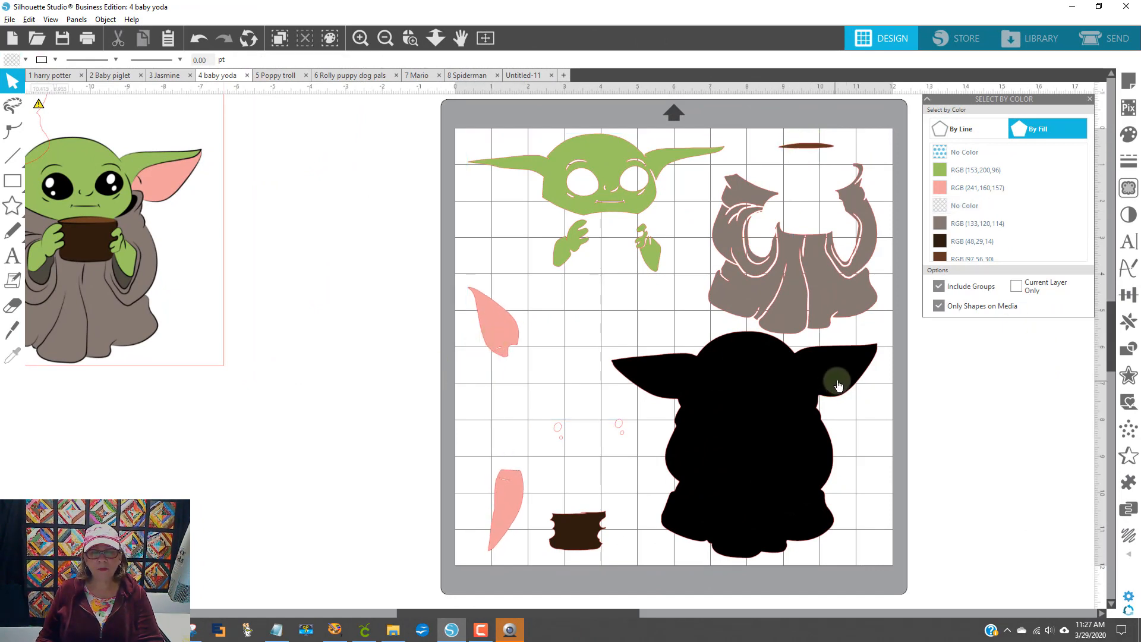
- Open the cut setup and review the separated pieces and the fill color list, including the pattern fill
click(914, 39)
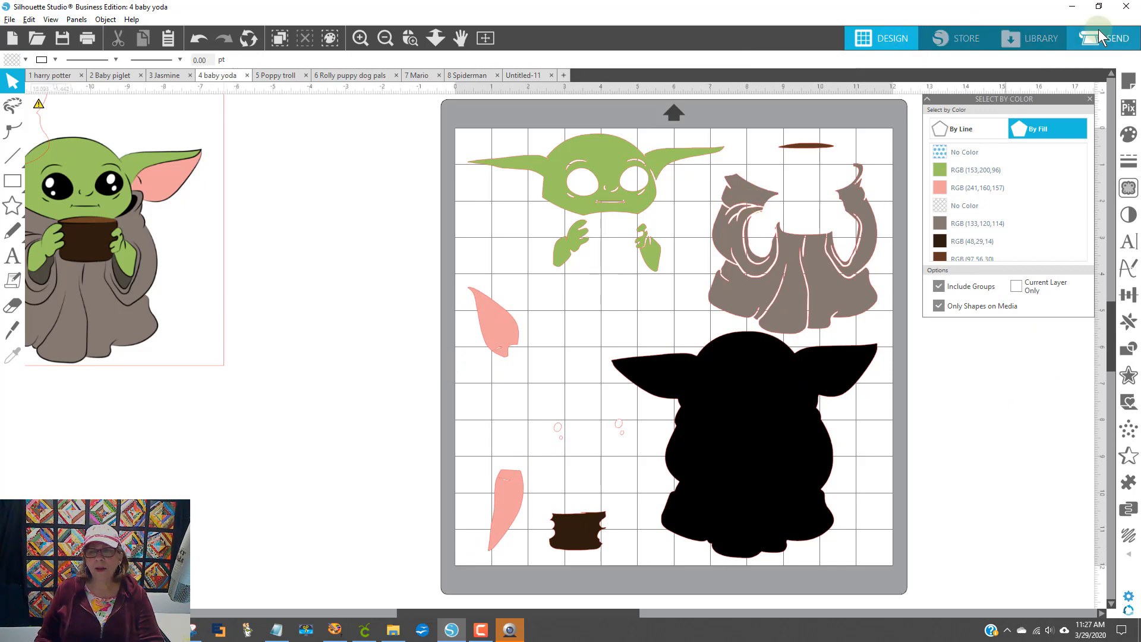
click(1118, 40)
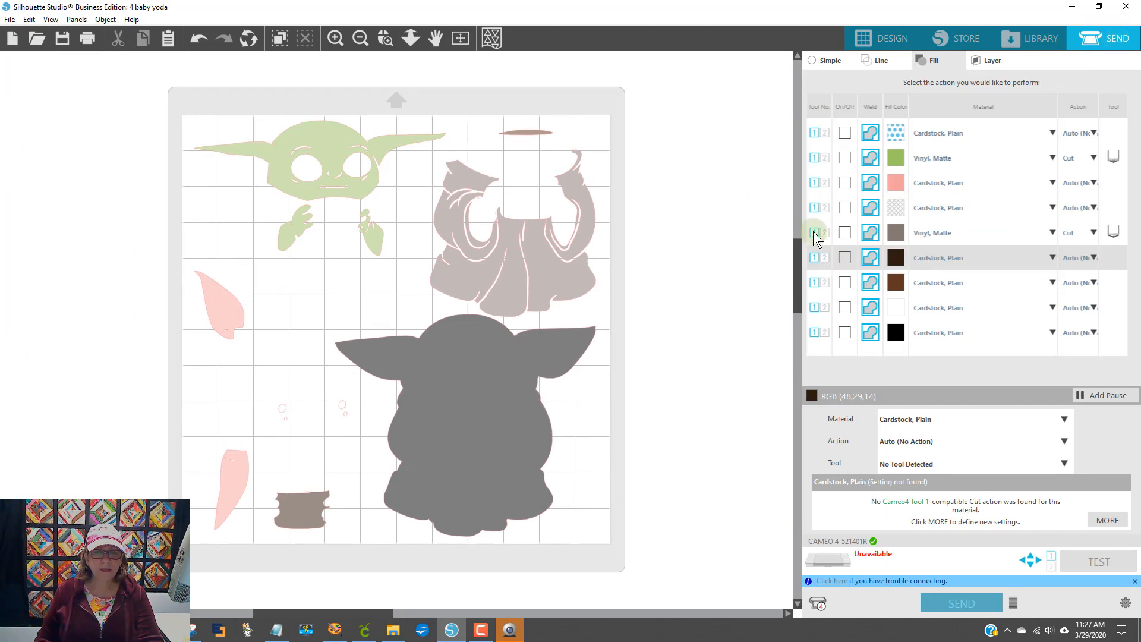
click(844, 133)
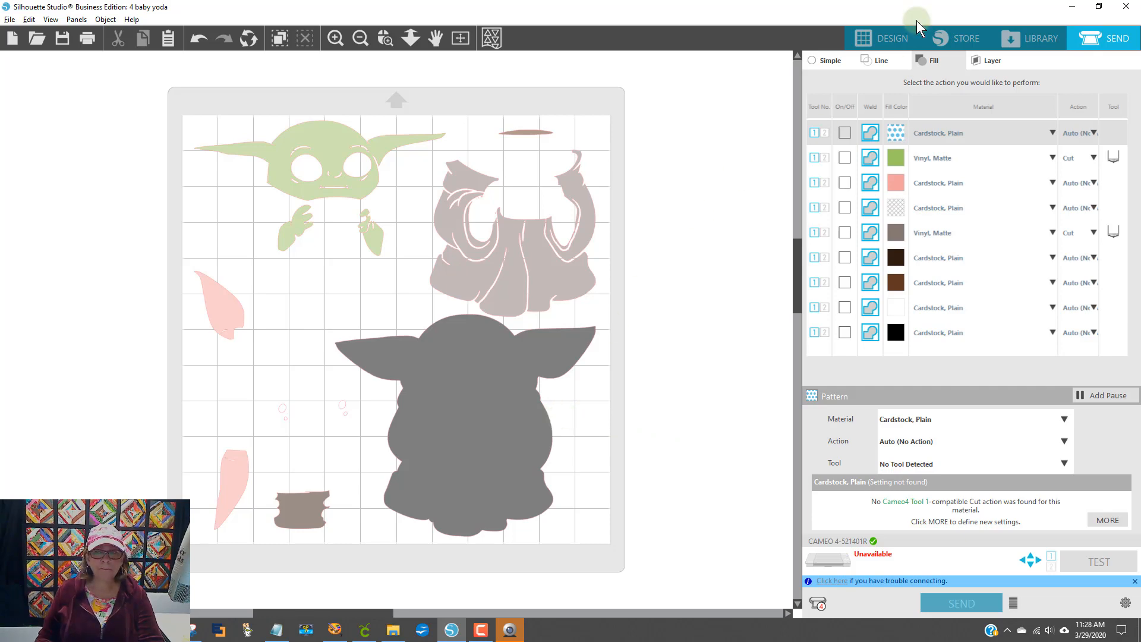
- Return to the design view and stack the robe and the green face and hands on the black silhouette
click(886, 38)
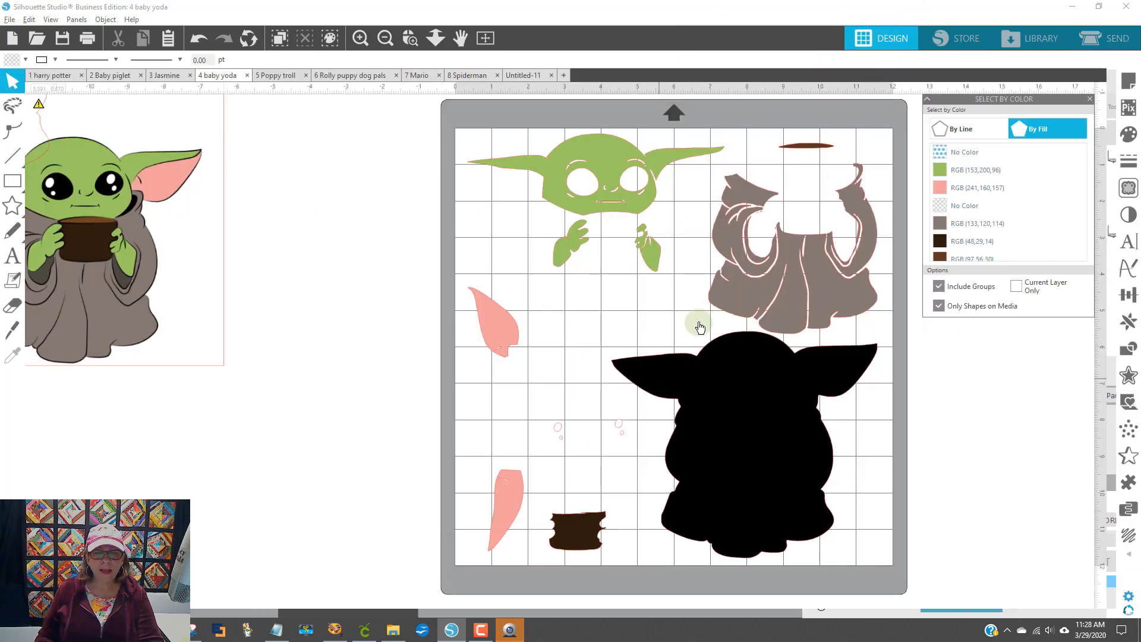
drag(748, 410, 733, 365)
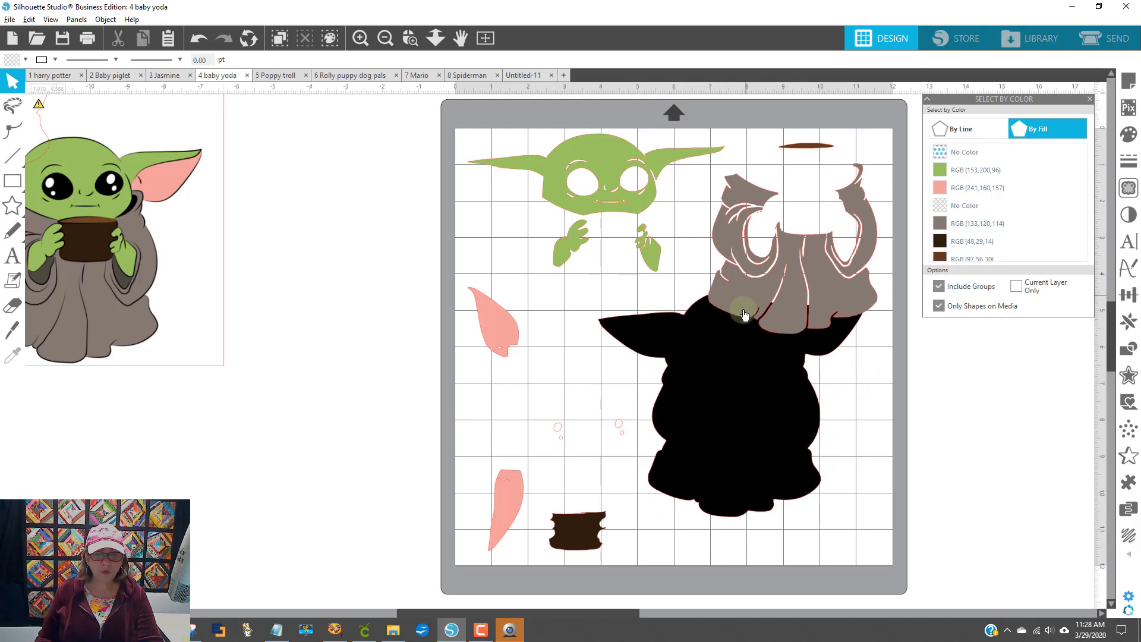
drag(743, 294, 690, 477)
drag(571, 215, 710, 365)
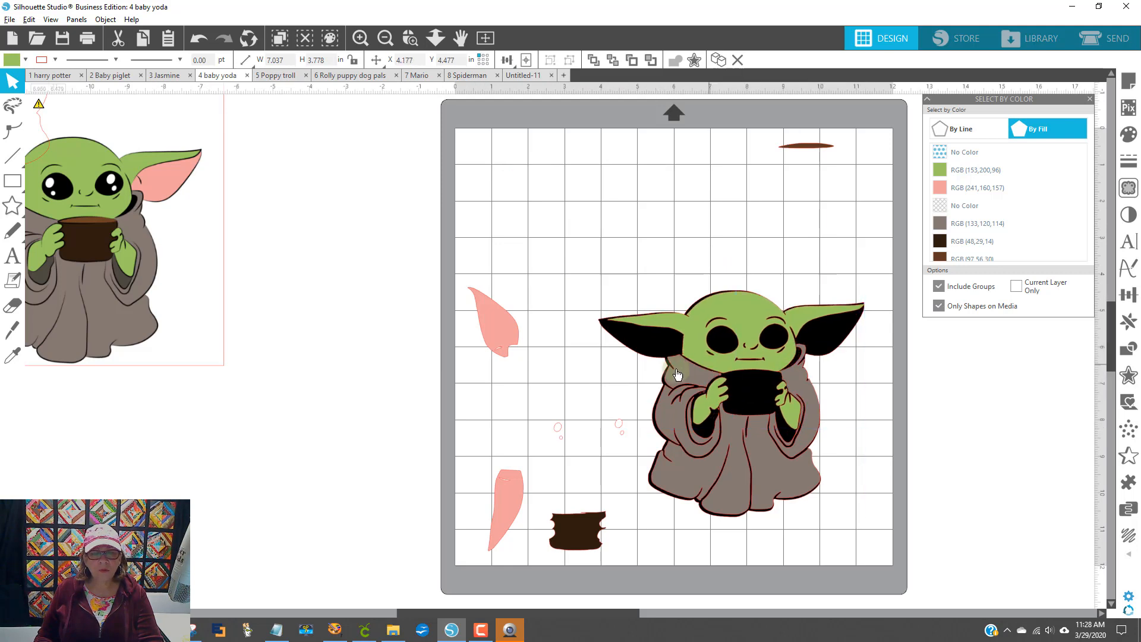
- Rotate the joined pink ears to horizontal and place them inside the figure's ears
drag(510, 324, 564, 237)
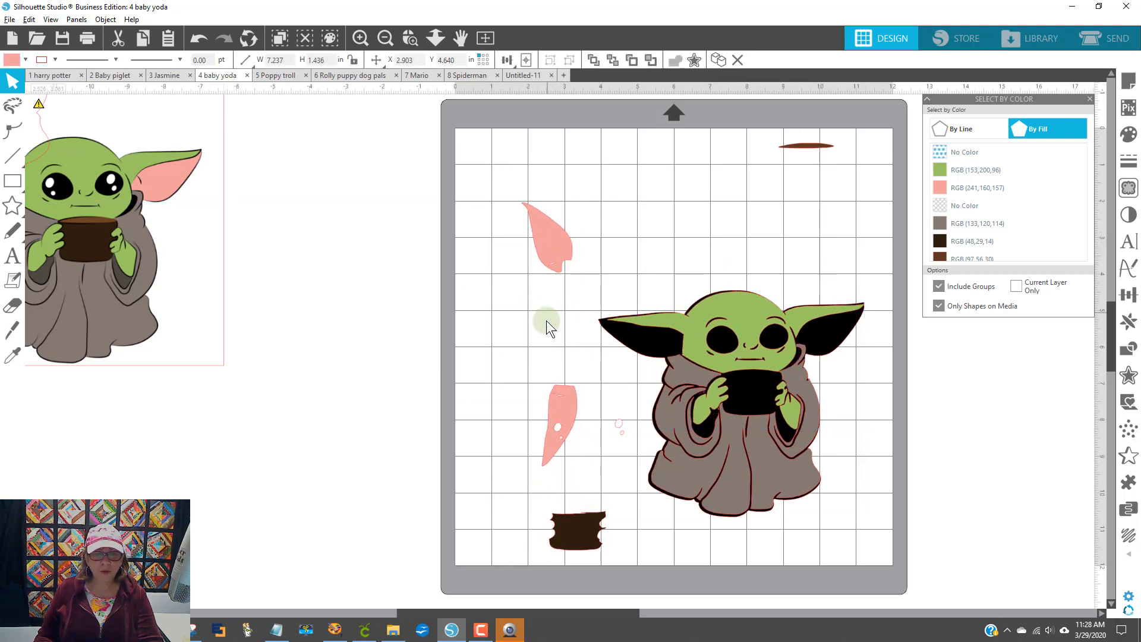
click(547, 321)
click(562, 391)
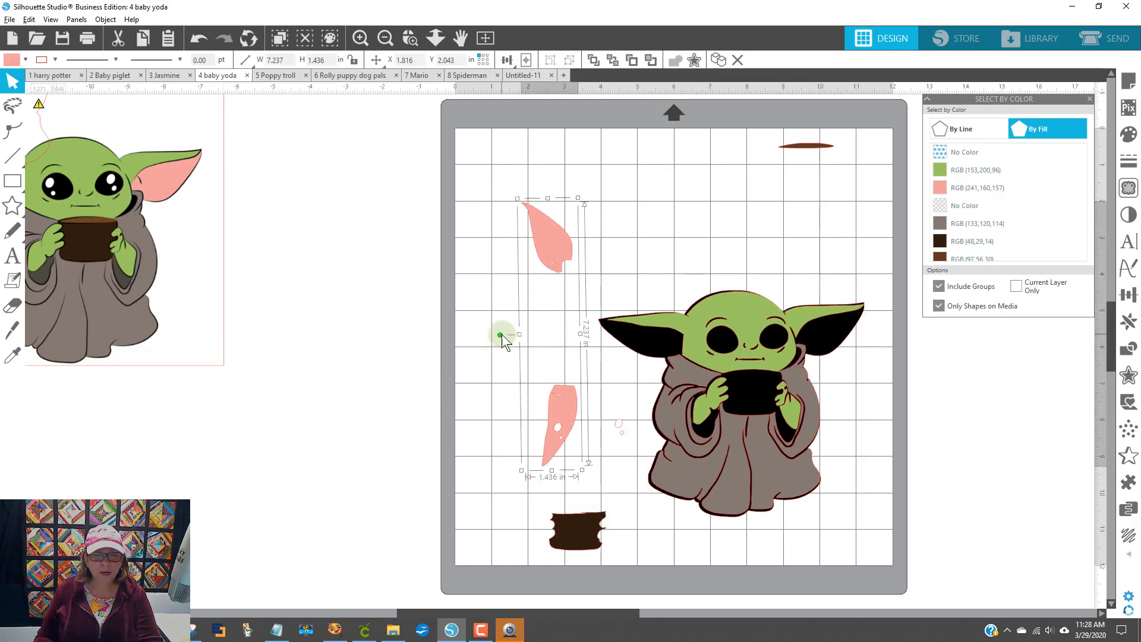
drag(503, 340, 551, 299)
drag(673, 339, 809, 334)
- Place the dark brown cup between the hands, its rim on top, and the white highlights on the eyes
mouse_move(607, 547)
mouse_down()
mouse_move(729, 401)
mouse_move(765, 379)
mouse_up()
drag(813, 146, 747, 327)
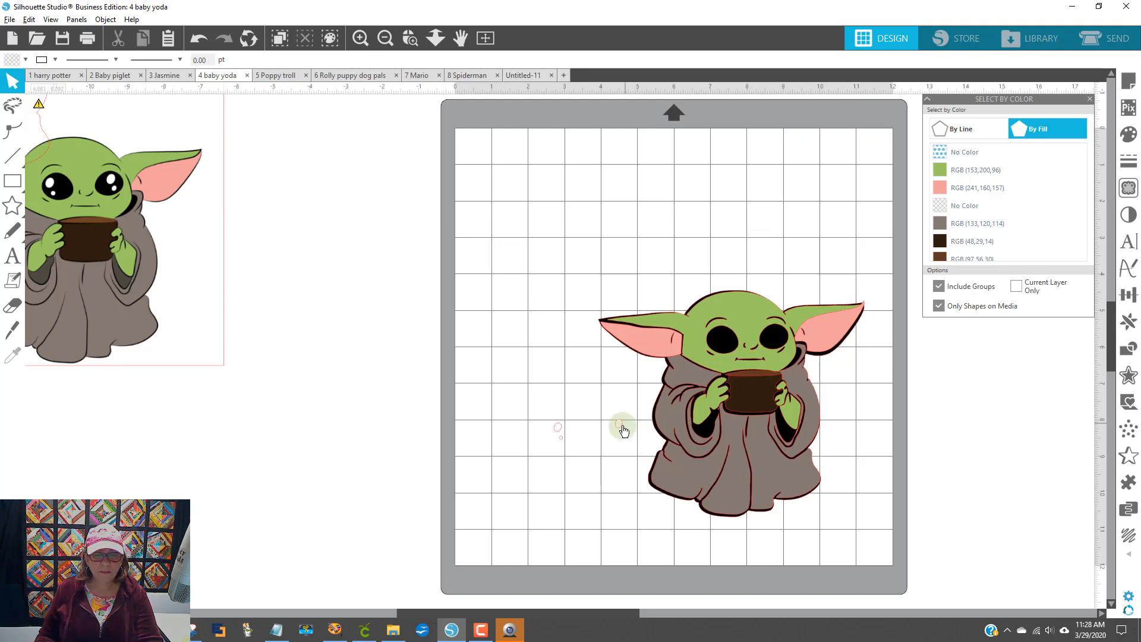
drag(620, 425, 777, 339)
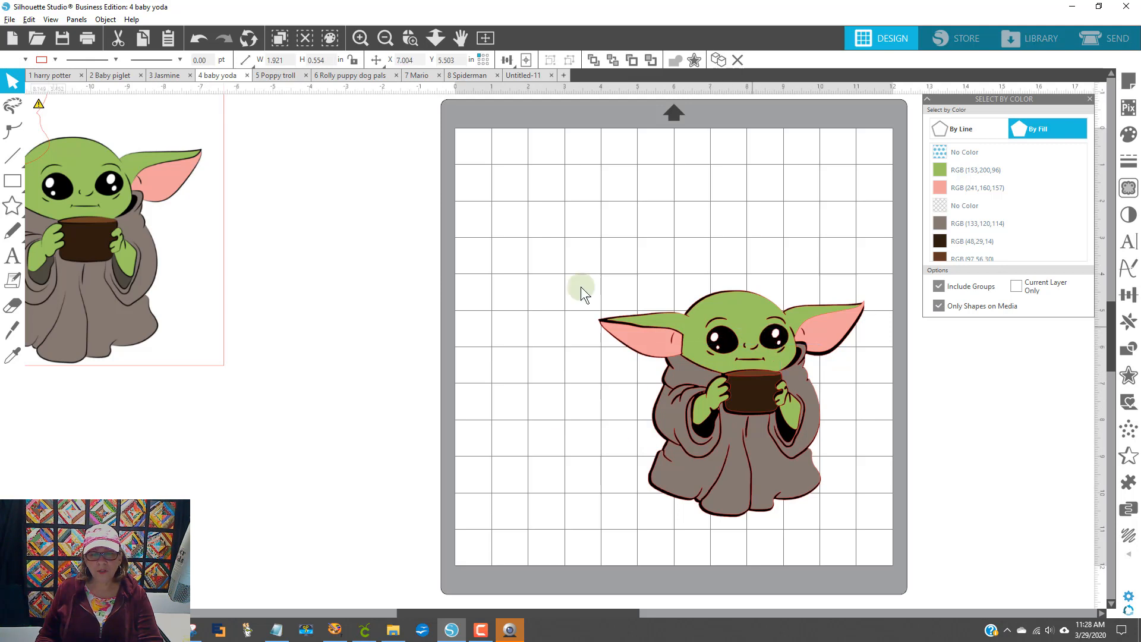
- Group all pieces of the reassembled figure and remove the red line color from the group
drag(551, 256, 885, 559)
right_click(760, 445)
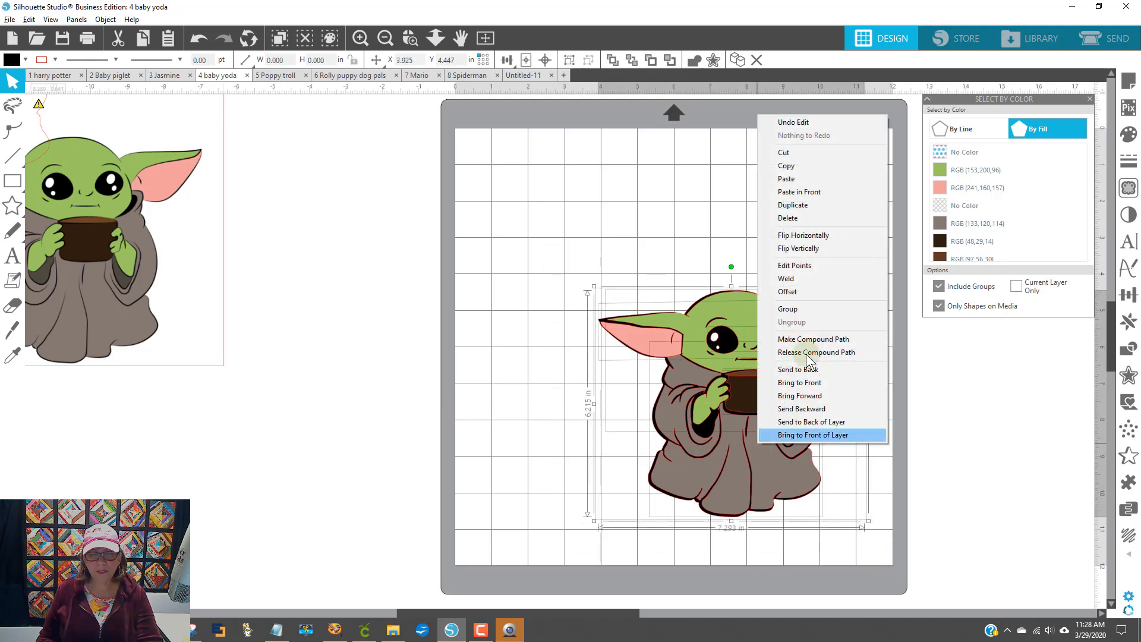
click(789, 309)
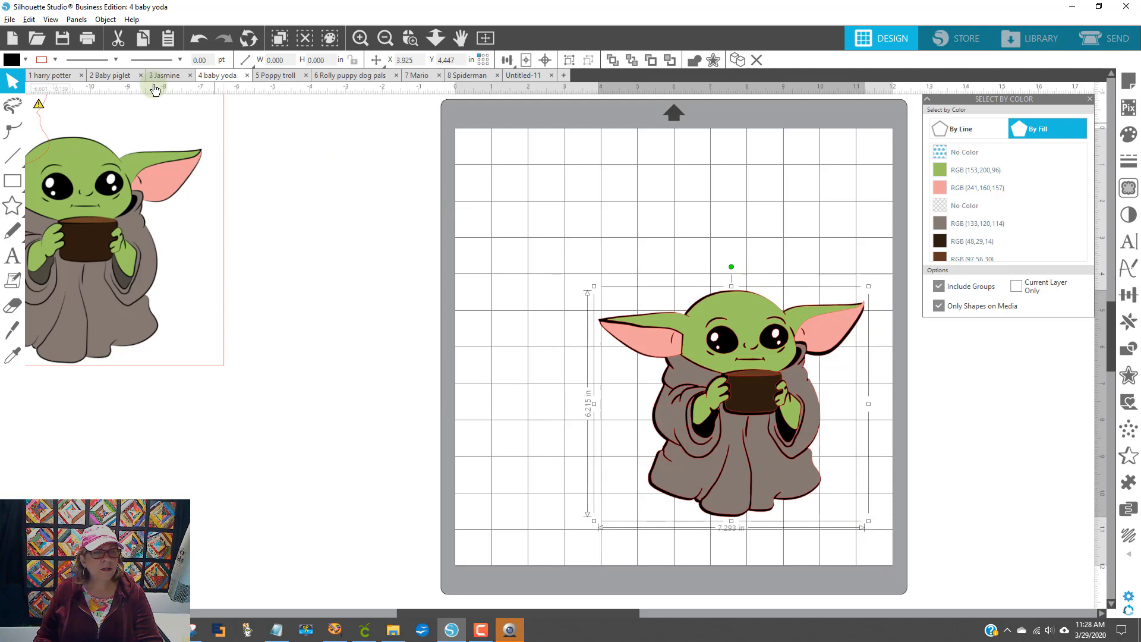
click(44, 60)
click(181, 85)
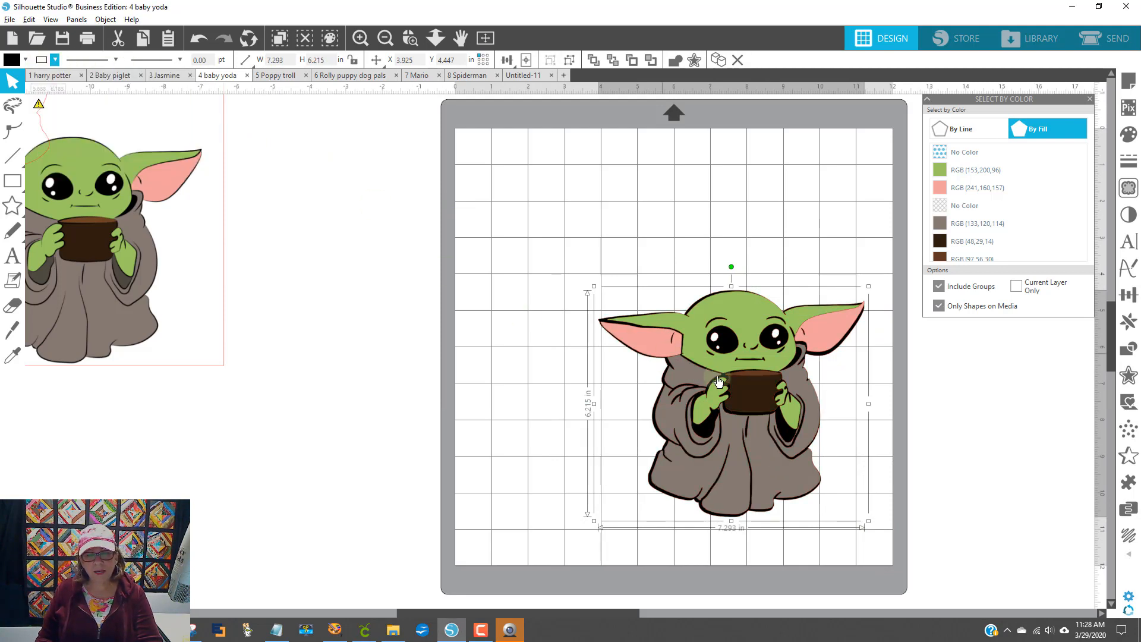
- Move the grouped figure to the upper area of the mat and switch the program view to Standard Edition
drag(718, 381, 622, 258)
click(818, 300)
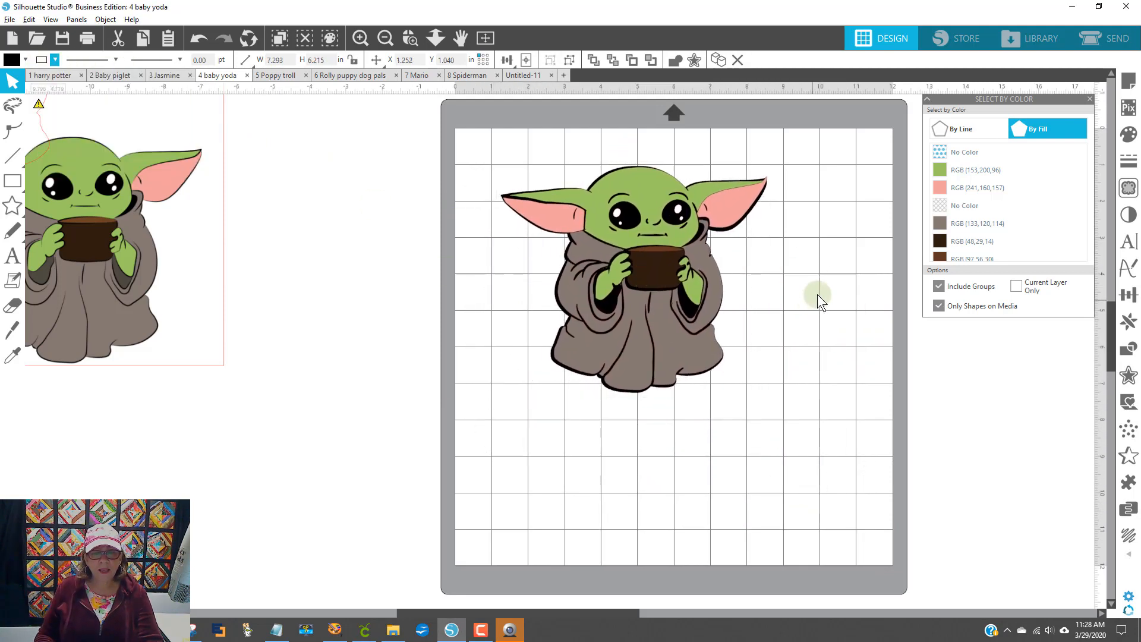
click(129, 21)
mouse_move(209, 132)
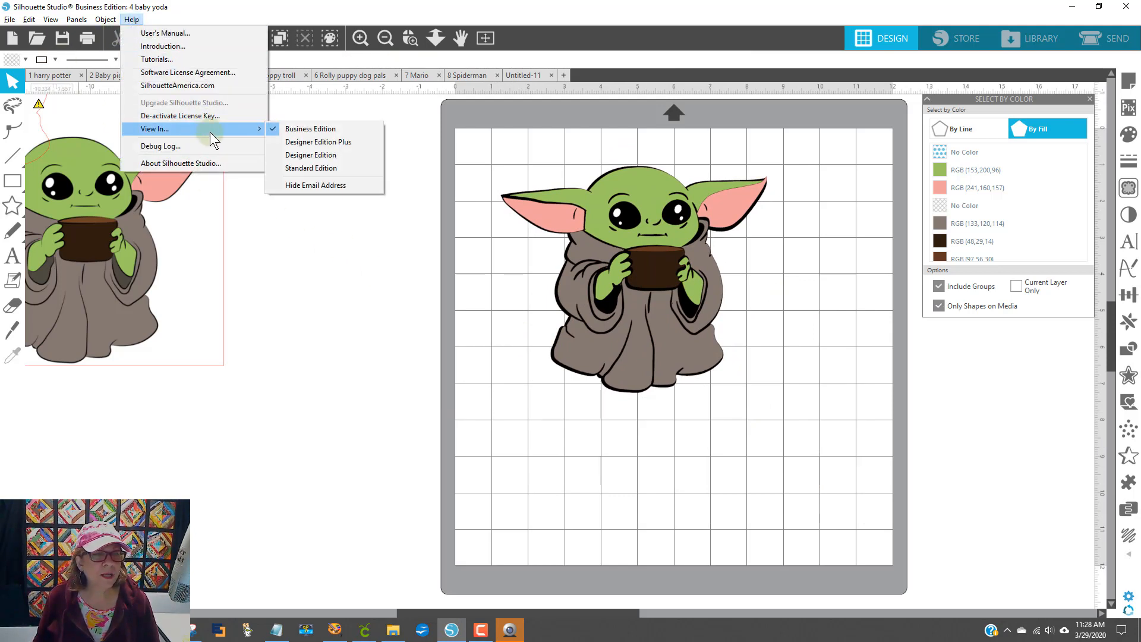
click(363, 168)
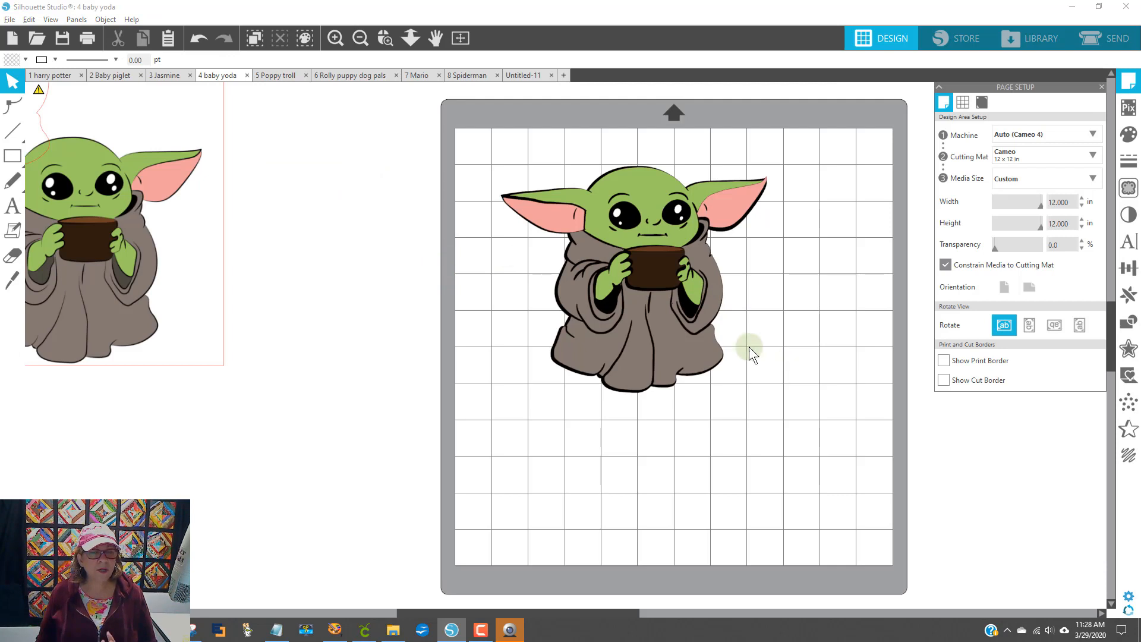
- Start saving the selected figure to the hard drive and check the available file types, keeping Silhouette Studio V3
click(660, 341)
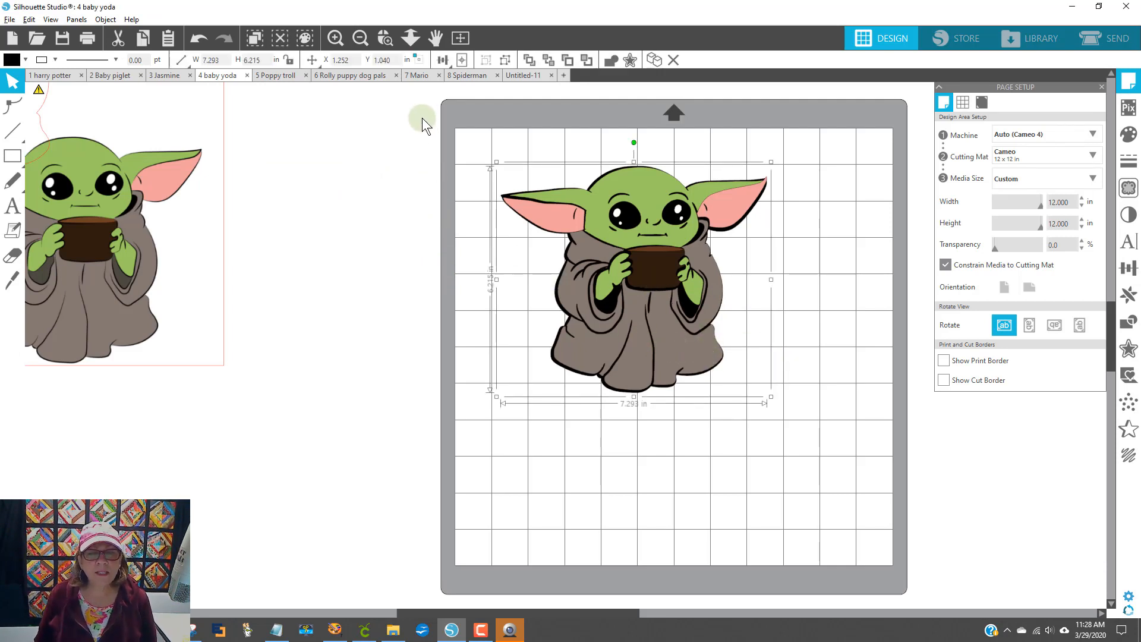
click(9, 21)
mouse_move(57, 143)
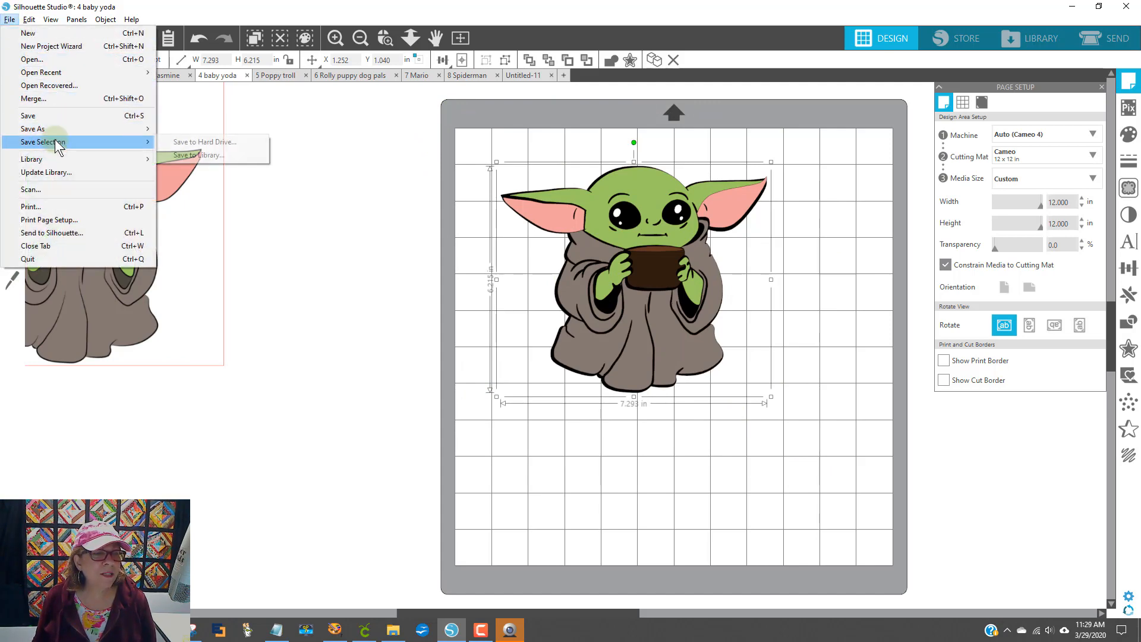
click(238, 142)
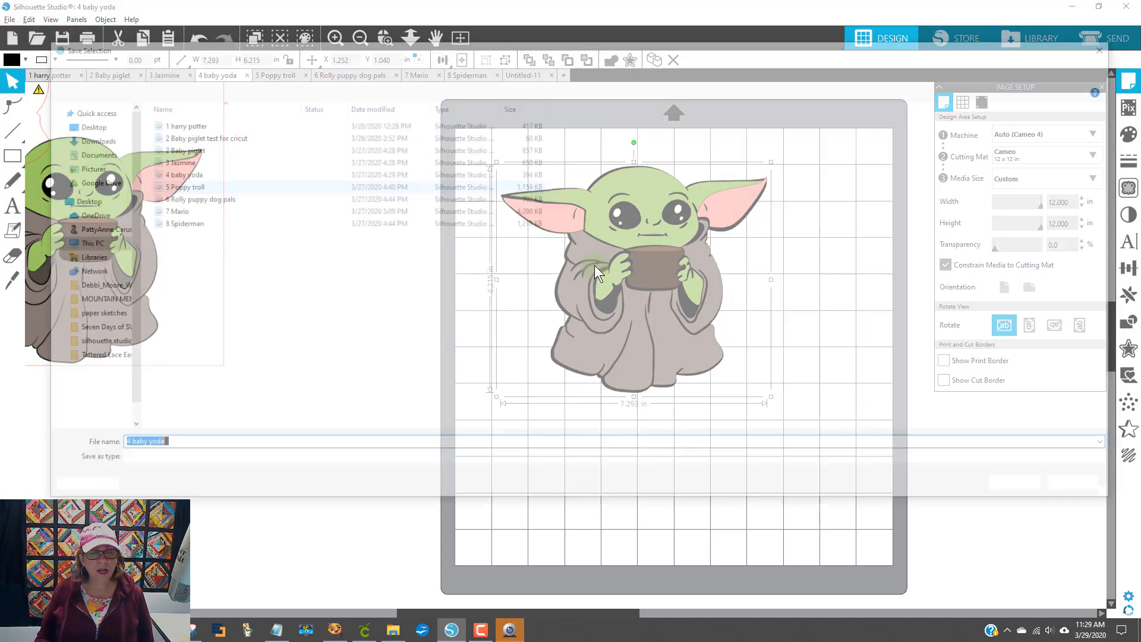
click(188, 459)
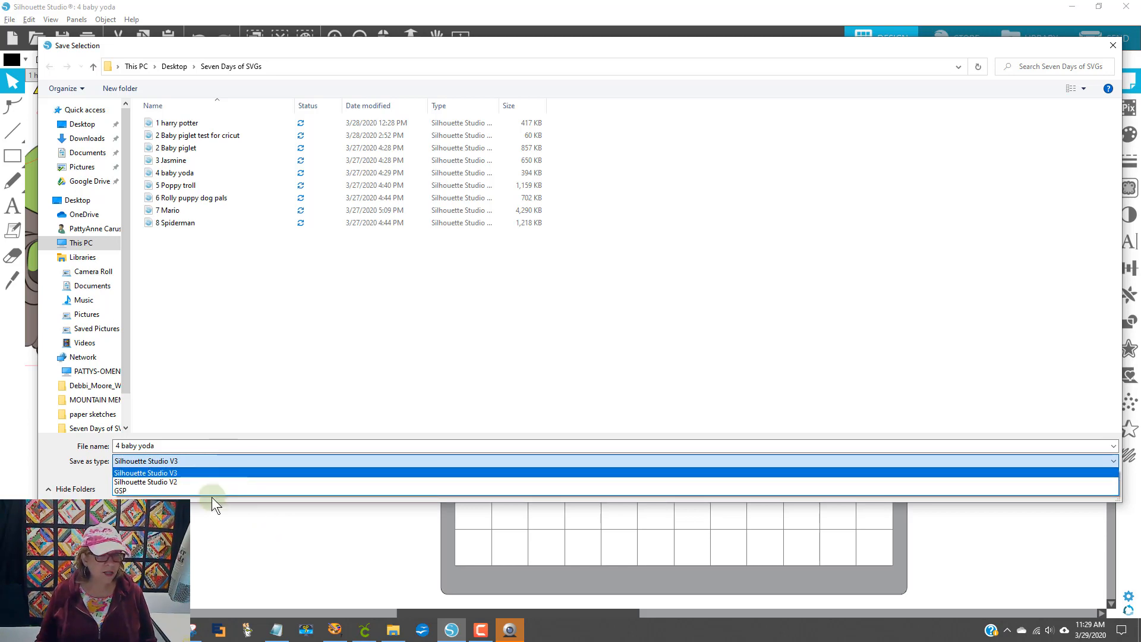
click(204, 543)
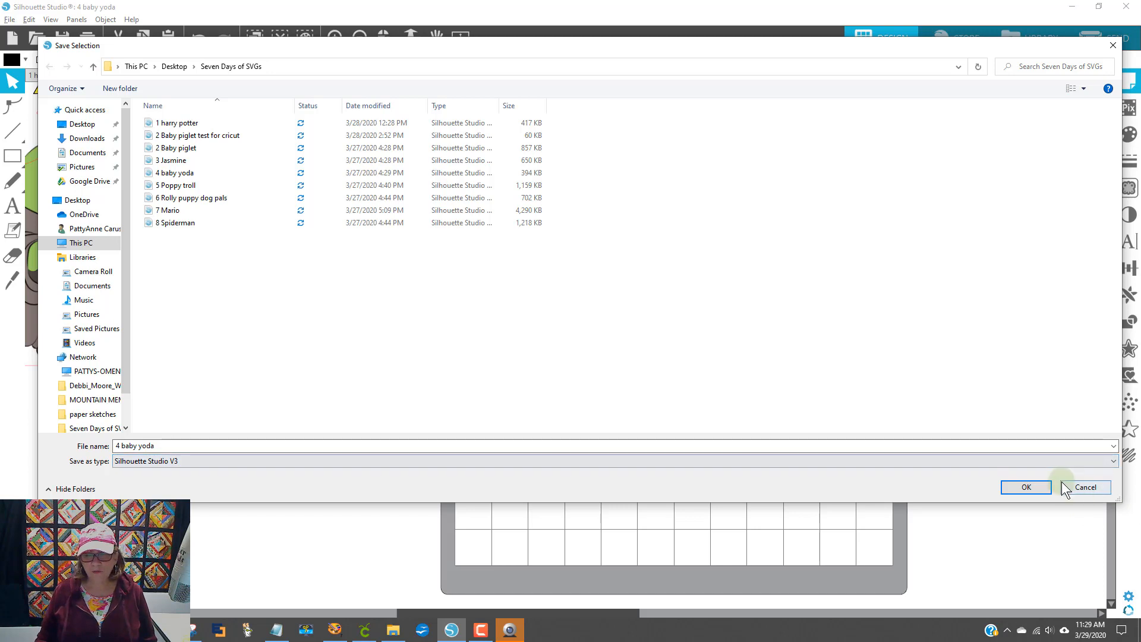
- Decline overwriting the existing 4 baby yoda file and save the selection as "baby yoda for cricut" instead
click(1027, 488)
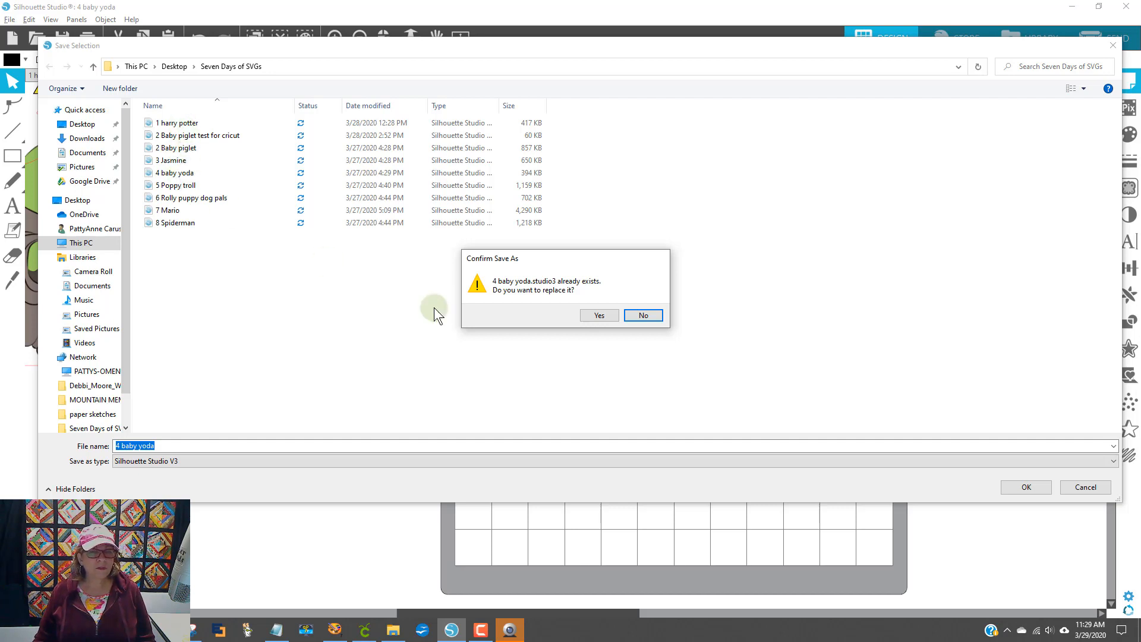
click(240, 447)
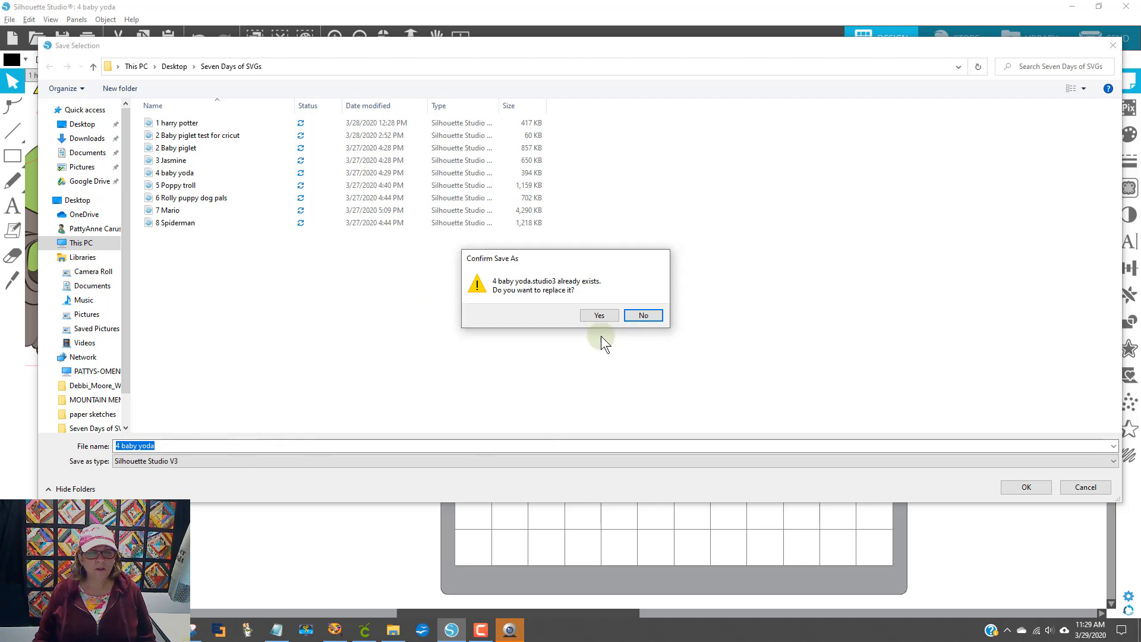
click(658, 315)
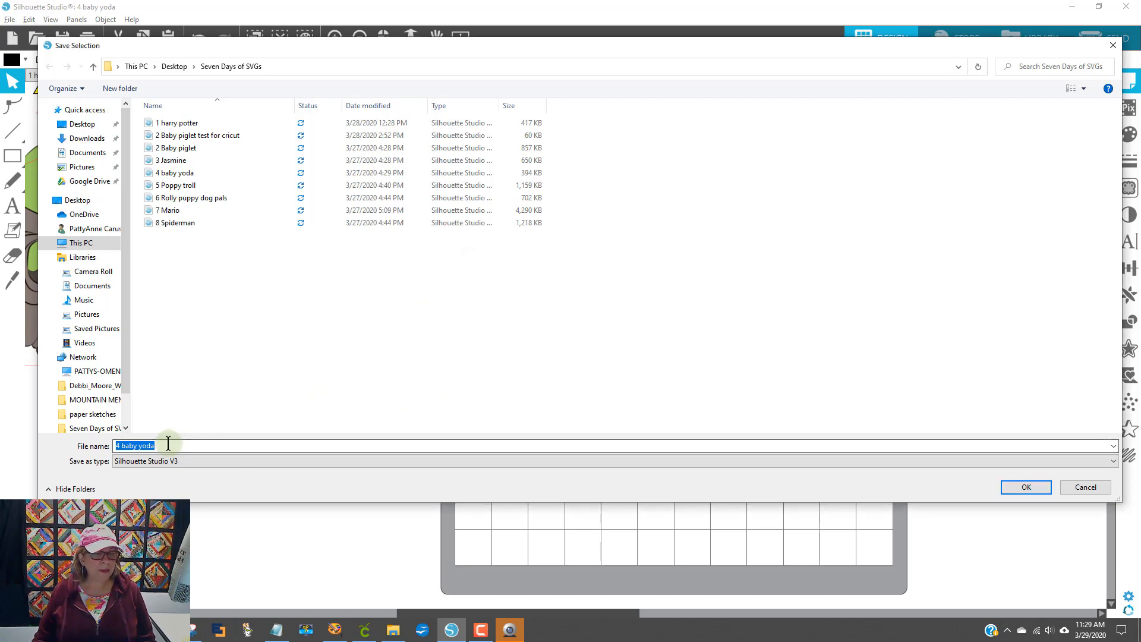
text(fo)
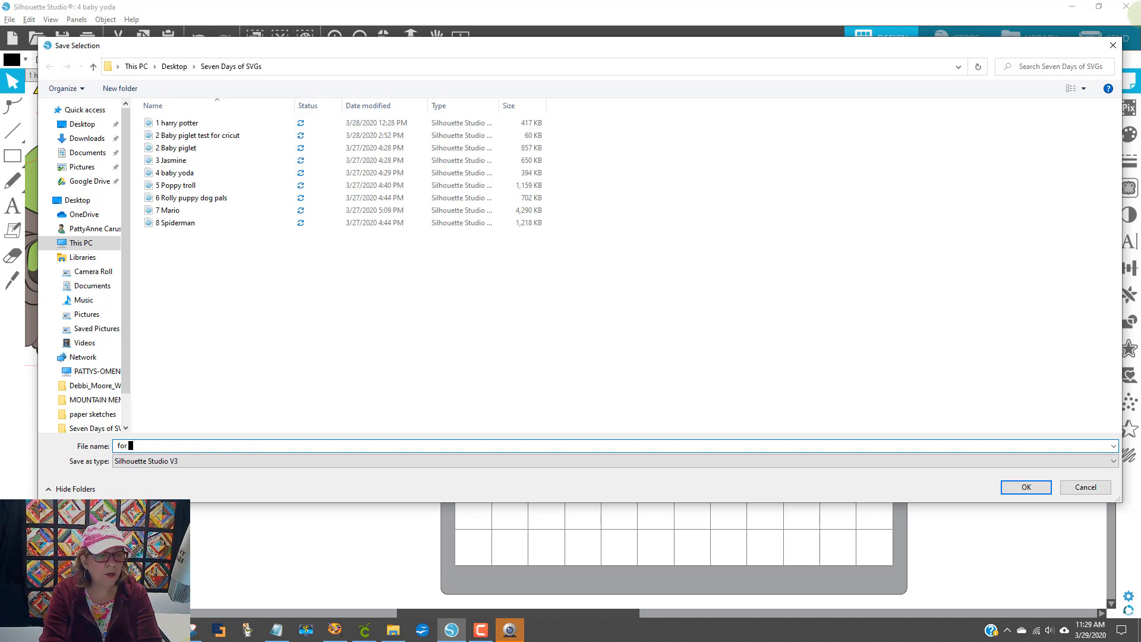
text(r)
key(BackSpace)
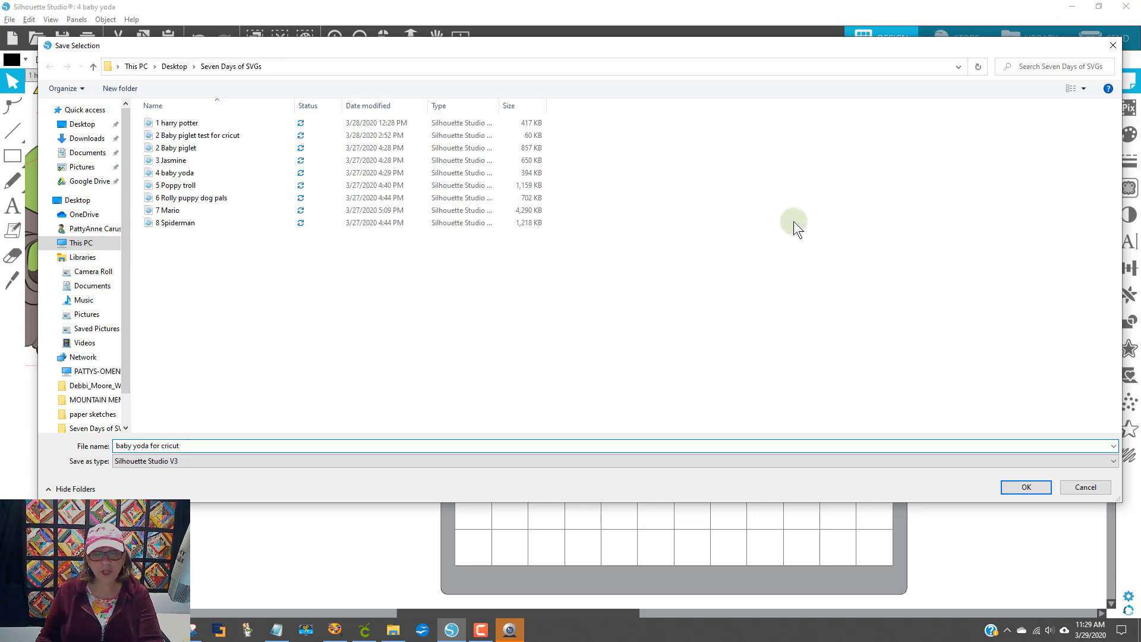
click(1026, 487)
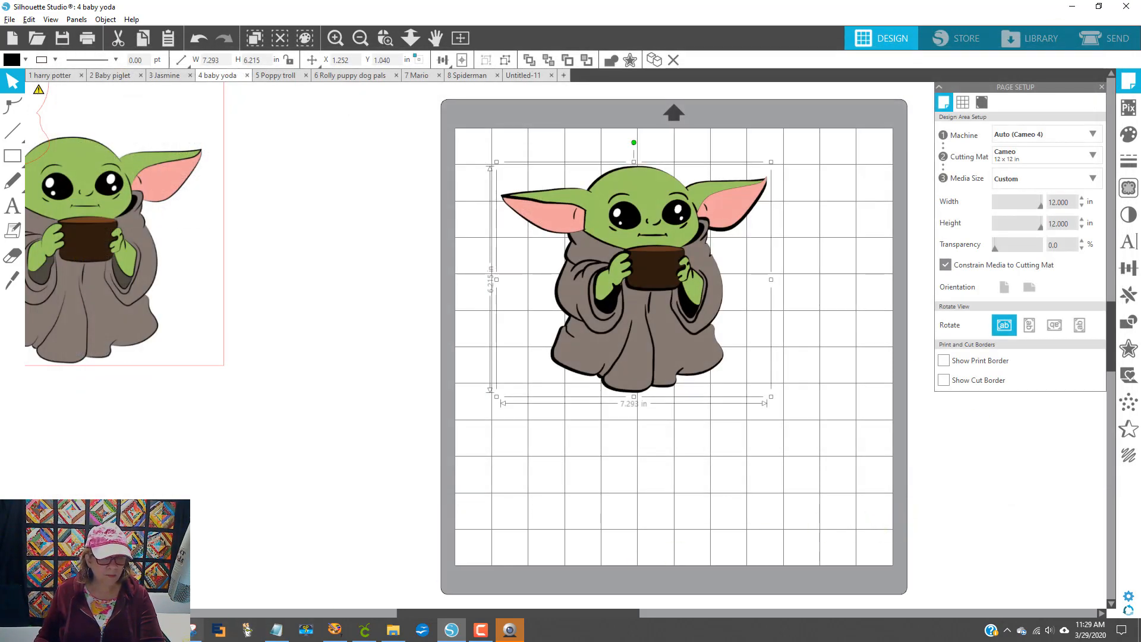
- Switch to Cricut Design Space, leave the mat preparation and replace the unsaved Jasmine project with a new empty one
click(364, 629)
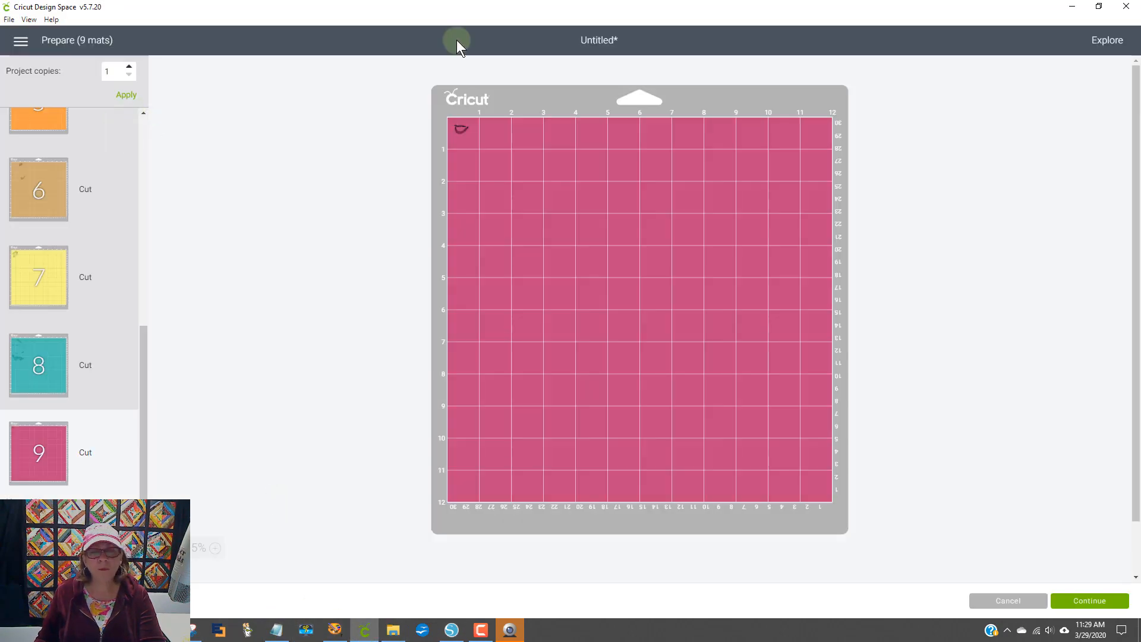
click(1009, 601)
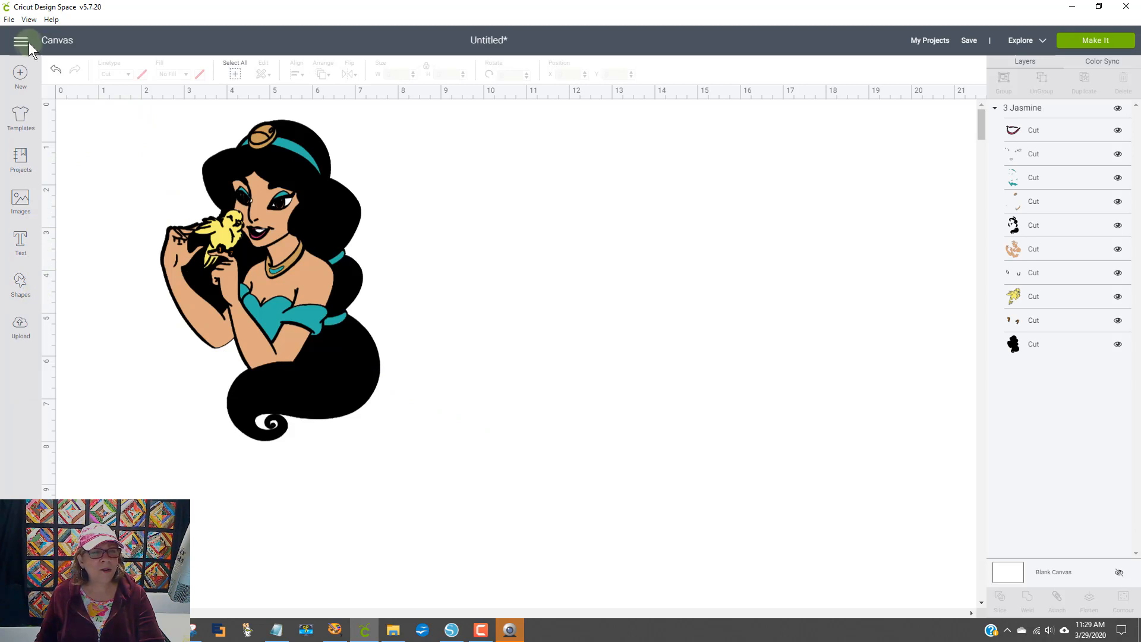
click(20, 74)
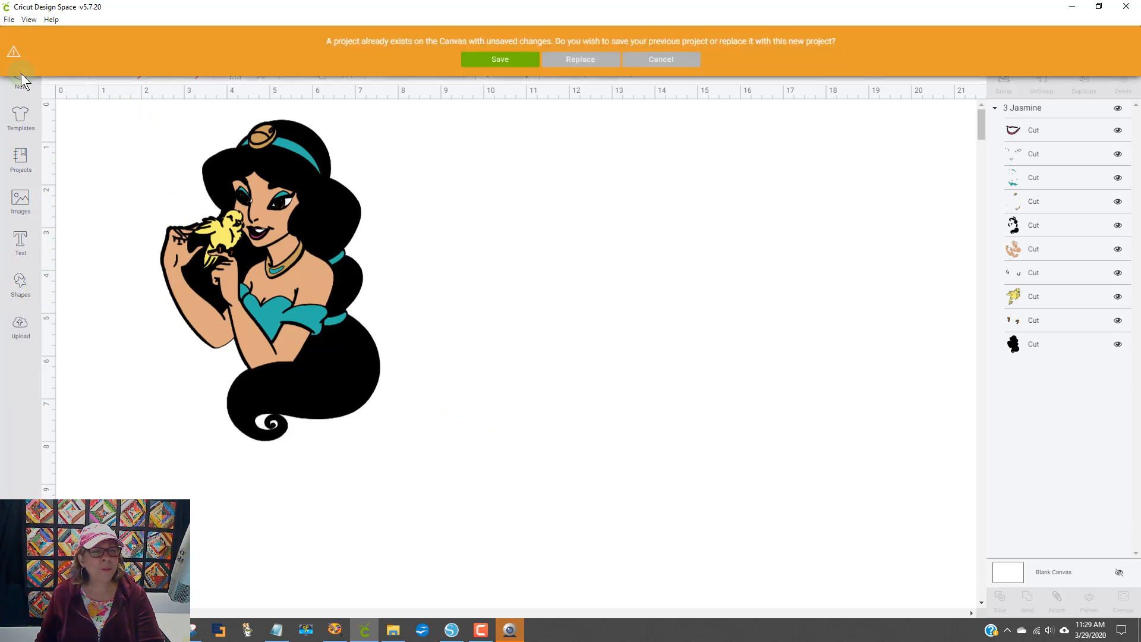
click(599, 62)
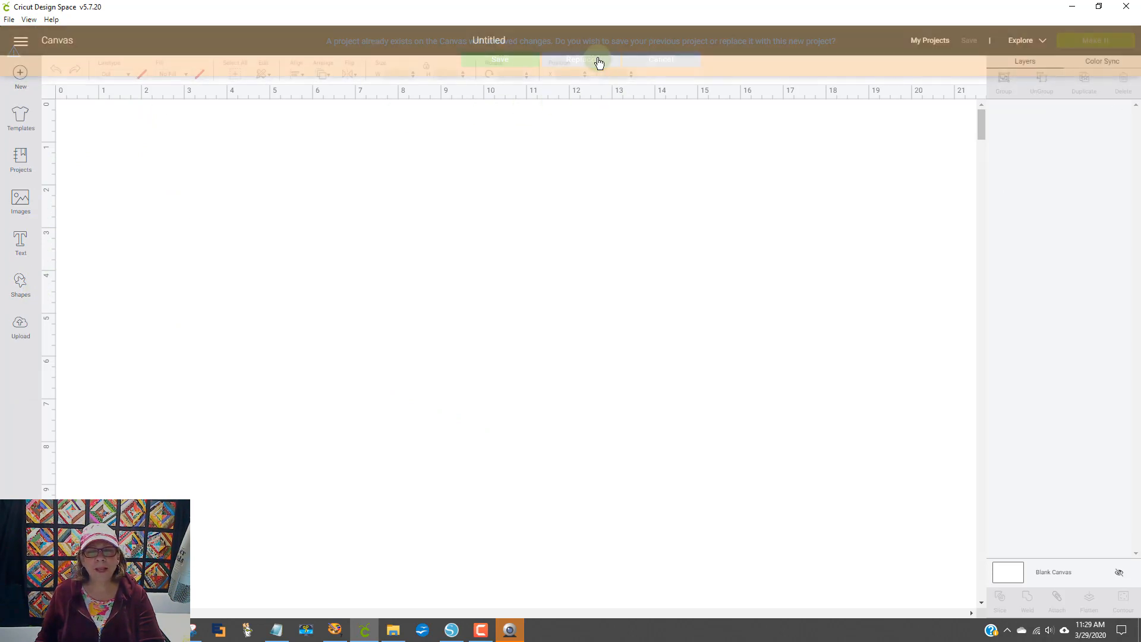
- Try to upload the Silhouette Studio file "baby yoda for cricut" as an image and highlight the resulting message
click(20, 326)
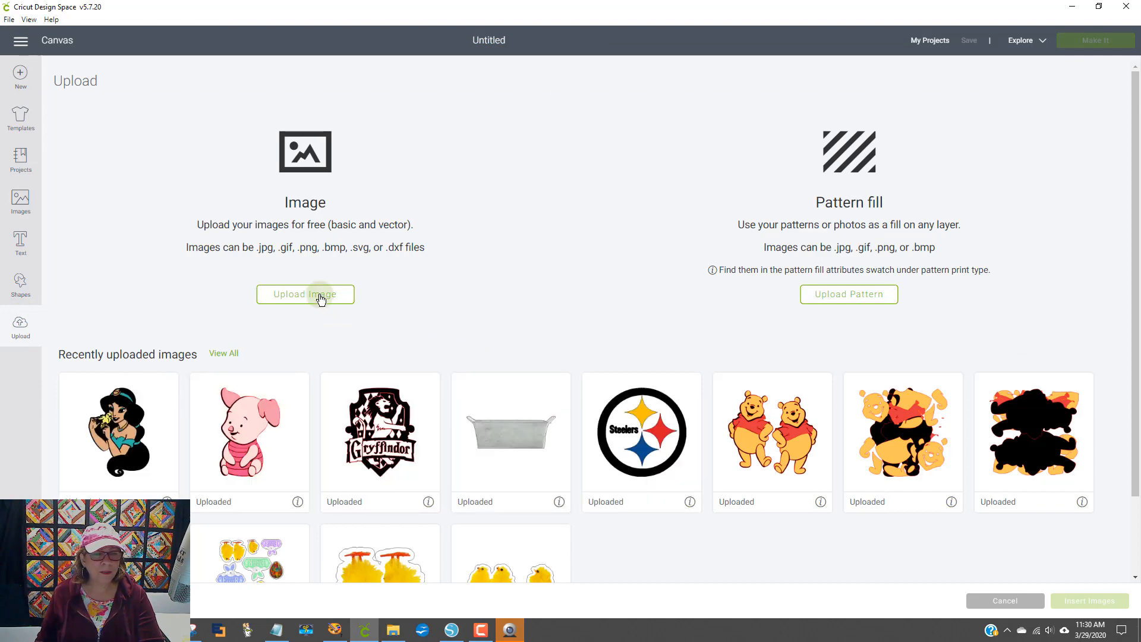
click(320, 295)
click(595, 320)
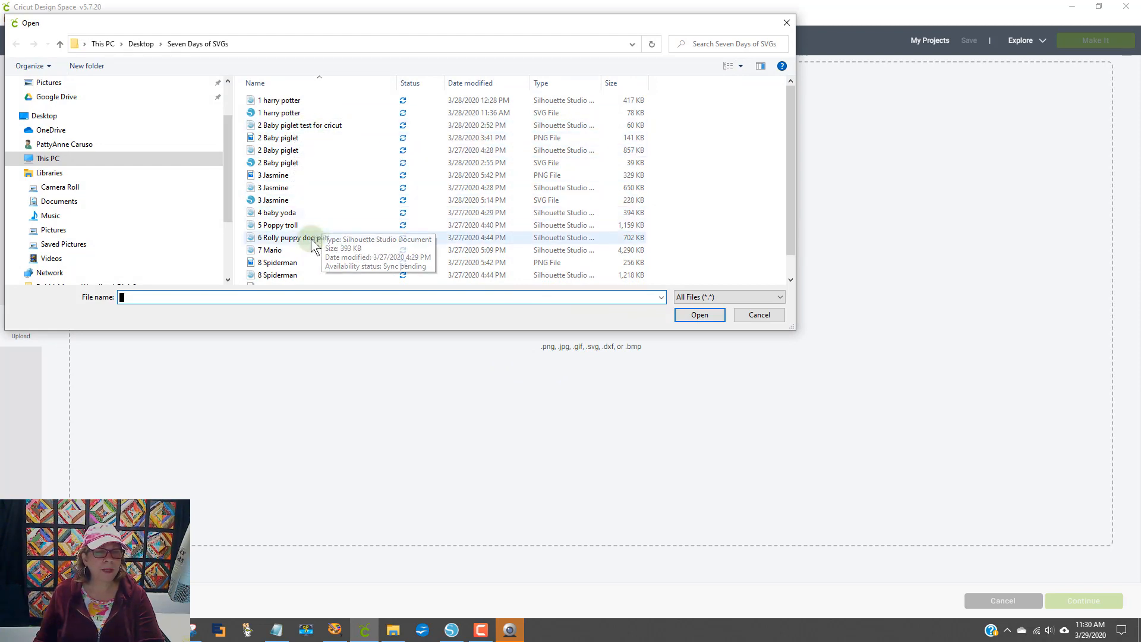
scroll(327, 216, down, 1)
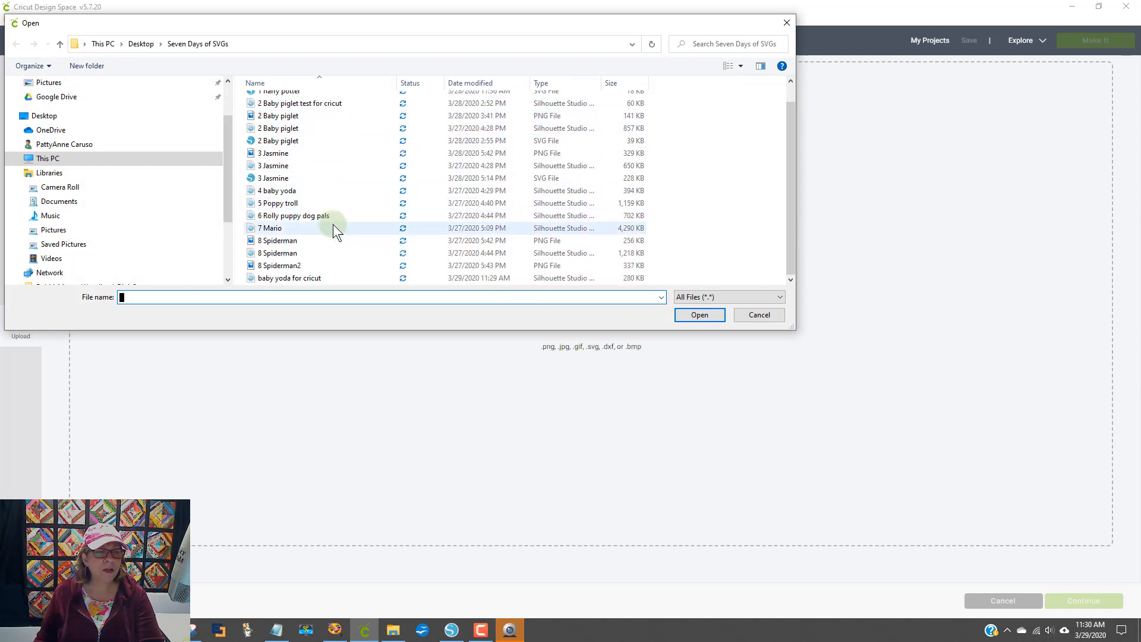
click(298, 277)
click(700, 315)
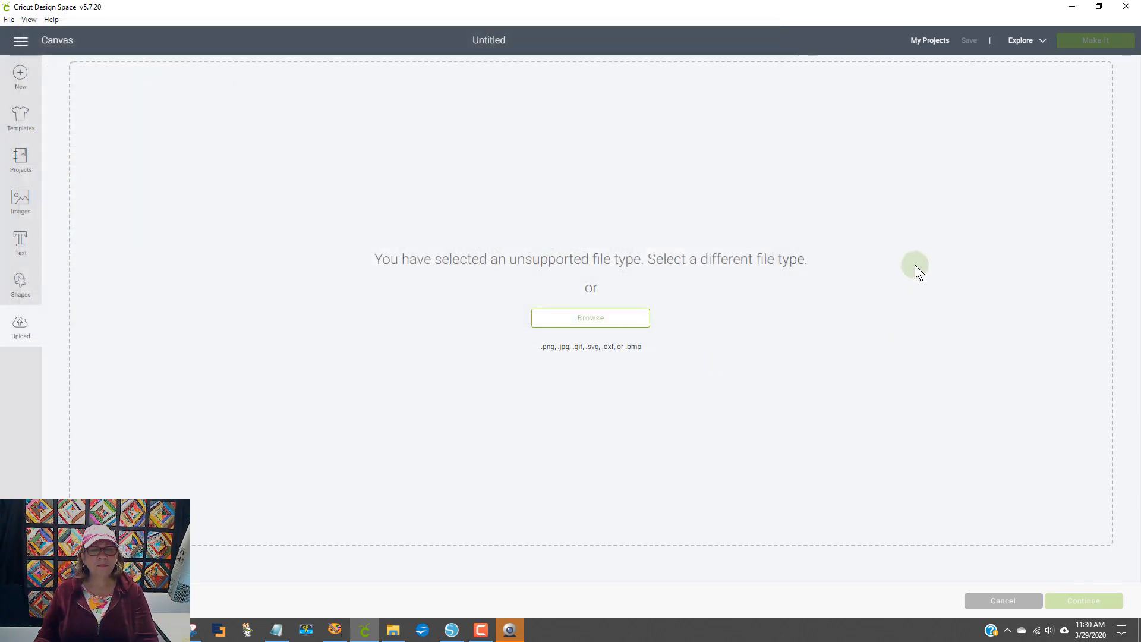
drag(424, 260, 629, 275)
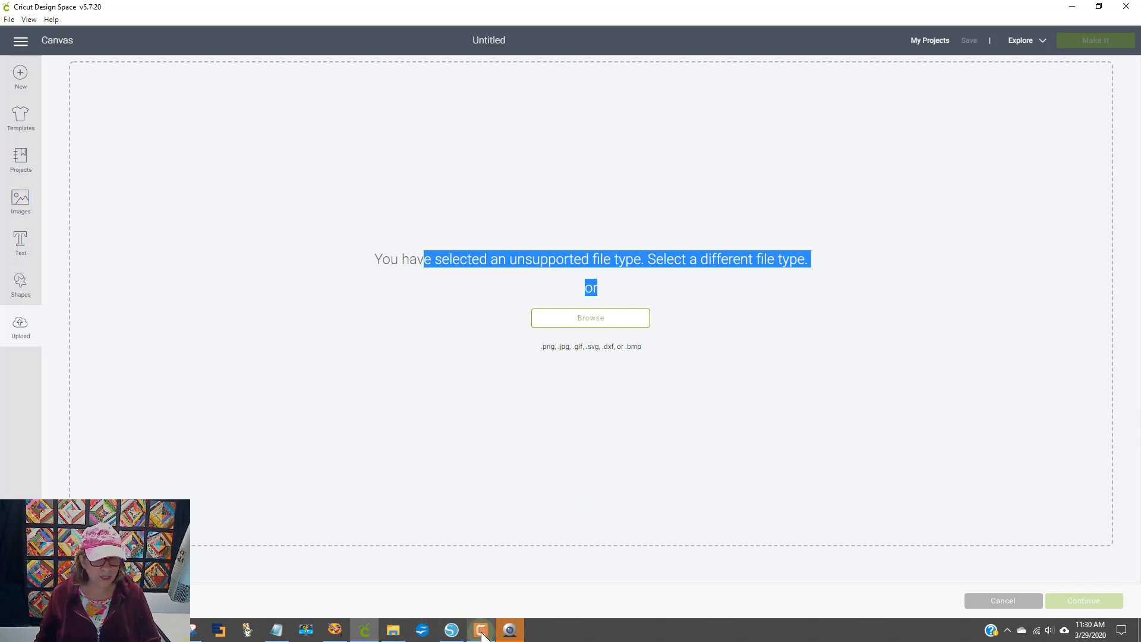
- Switch back to Silhouette Studio and set the program view to Business Edition
click(452, 630)
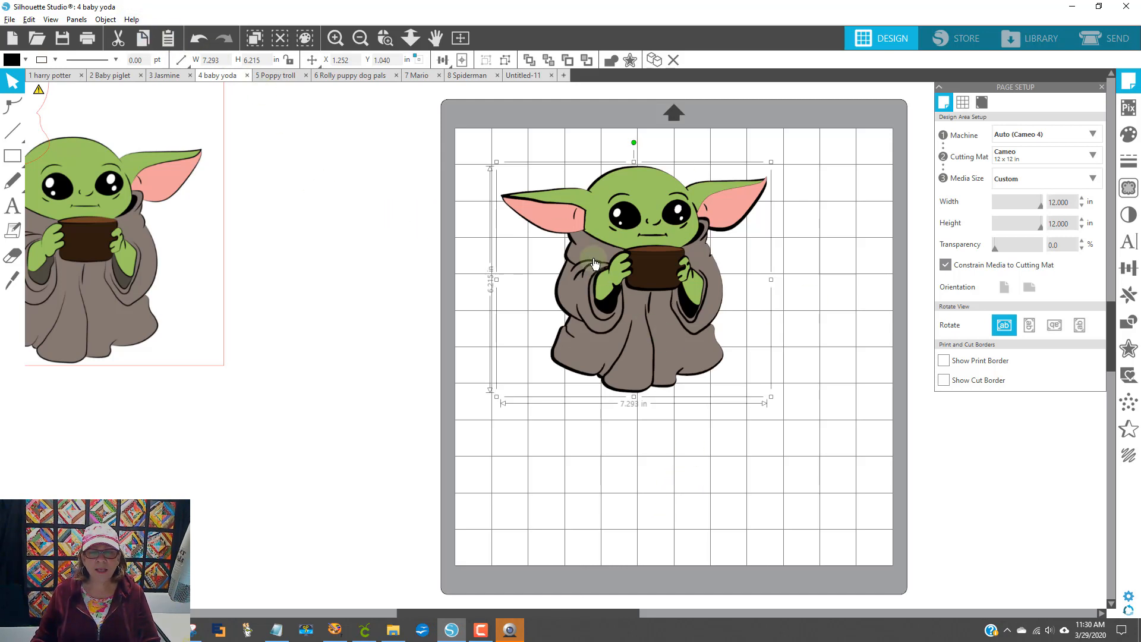
click(131, 20)
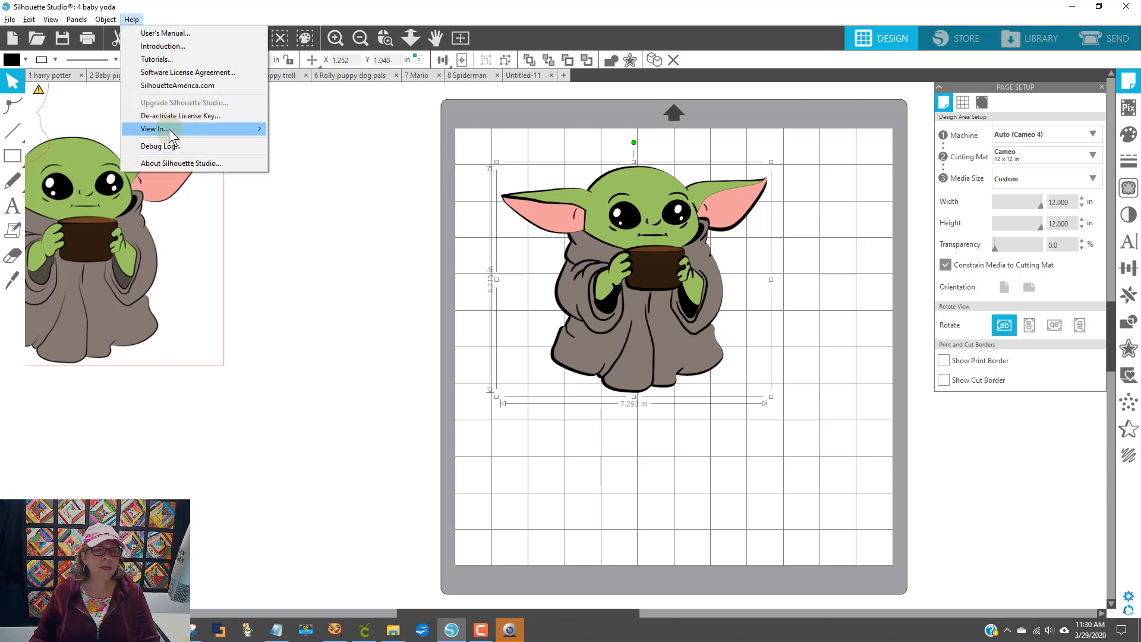
mouse_move(173, 131)
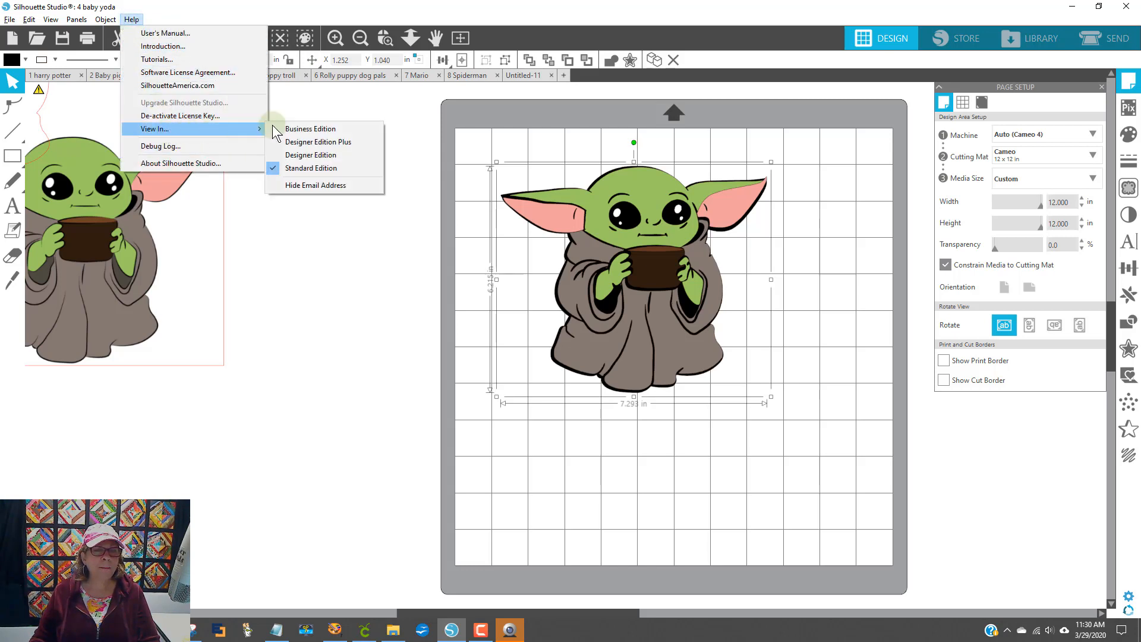
click(373, 128)
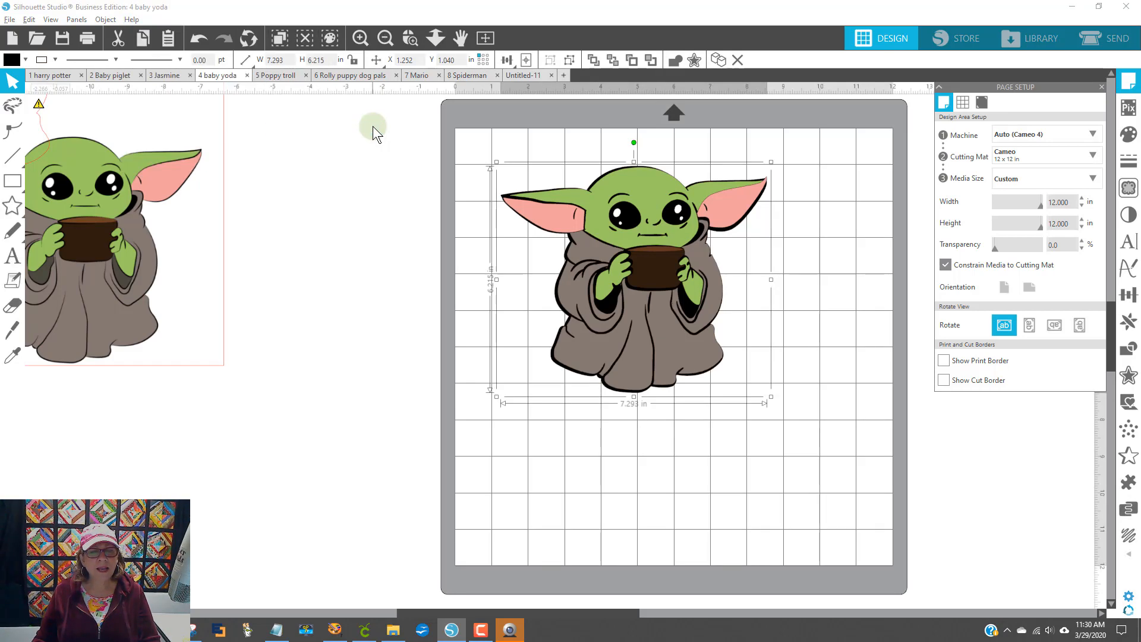
- Start saving the selected figure to the hard drive with SVG as the file type
click(10, 19)
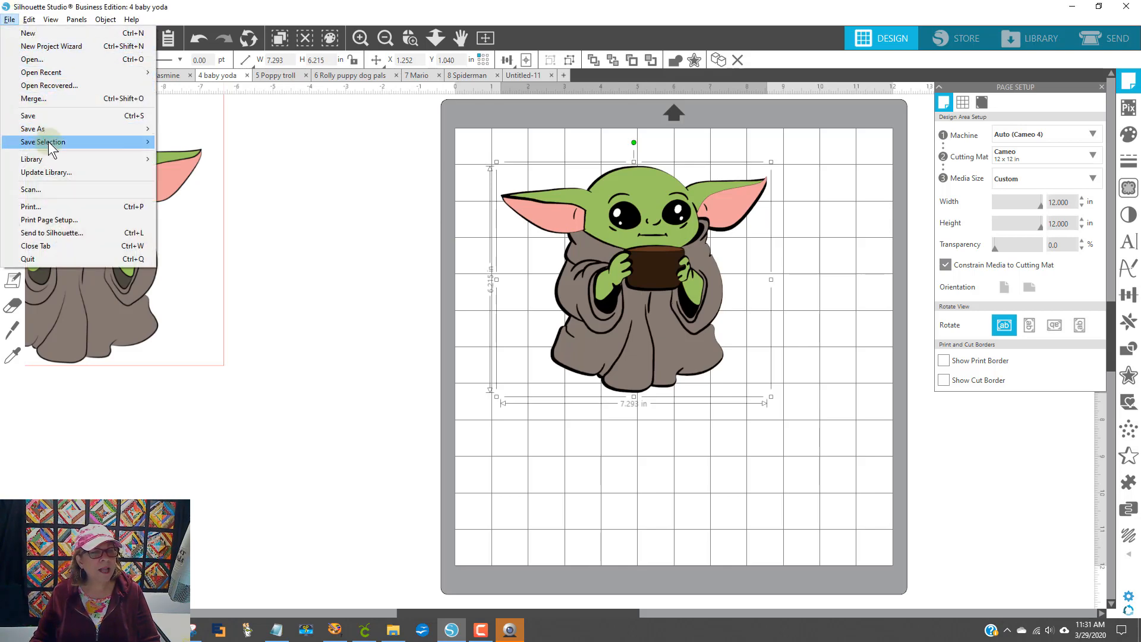
mouse_move(48, 142)
click(213, 142)
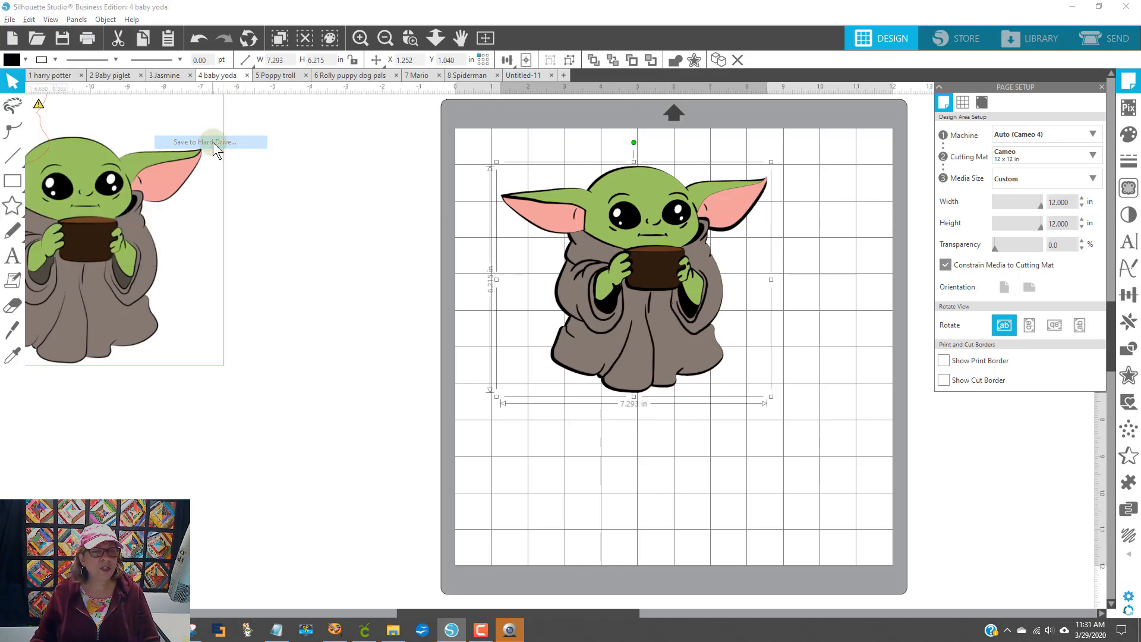
click(176, 462)
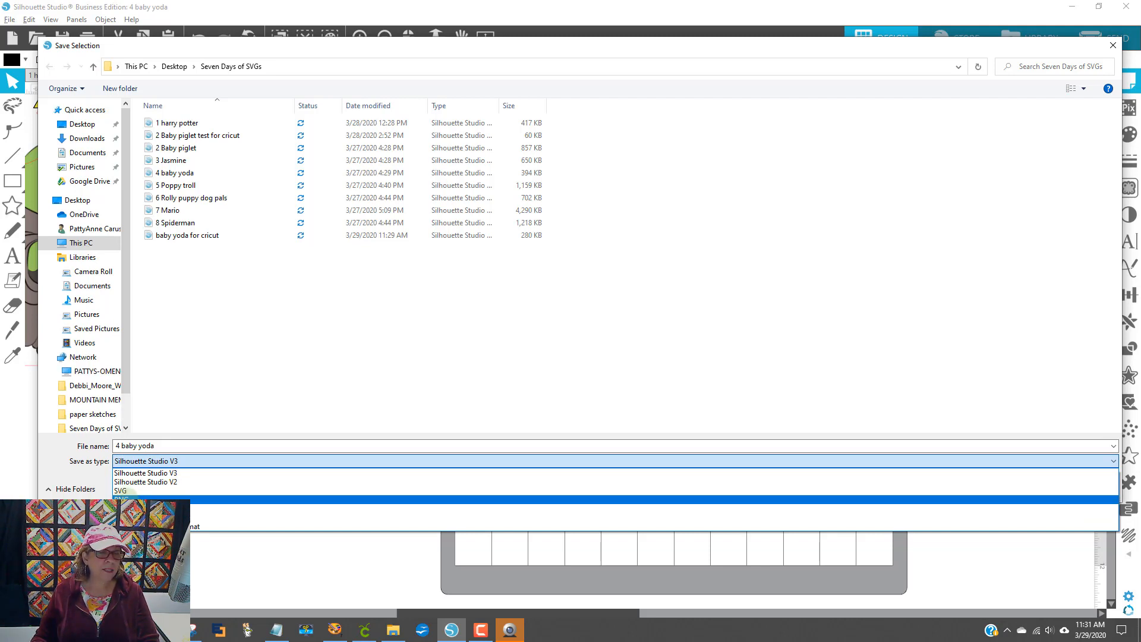
click(134, 492)
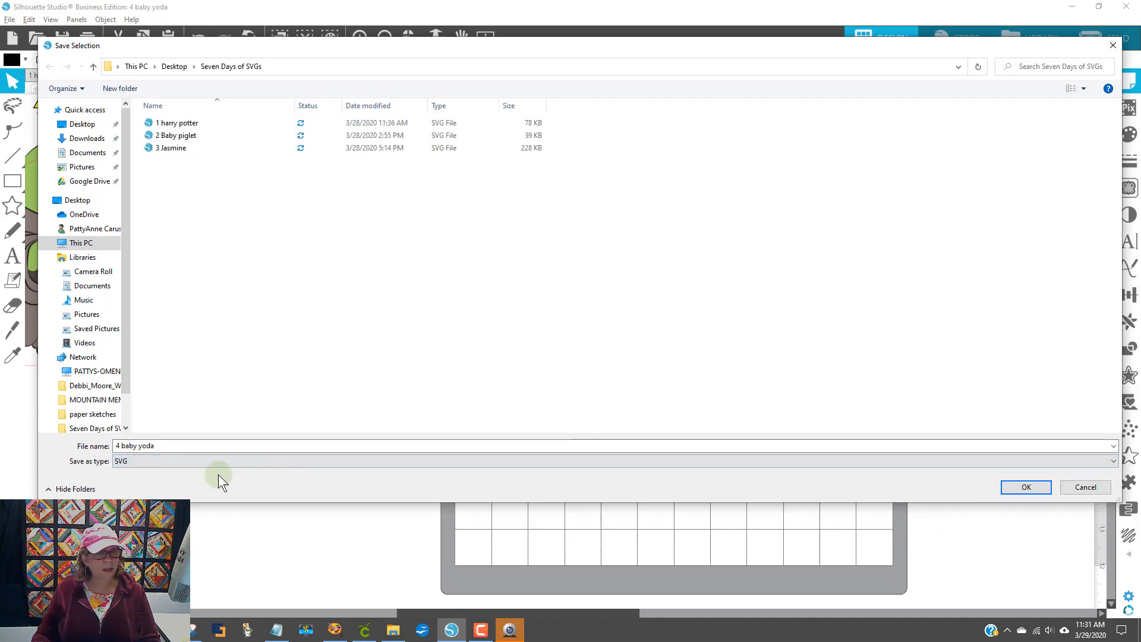
- Name the file "4 baby yoda for cricut" and save it in the Seven Days of SVGs folder
click(168, 446)
click(156, 446)
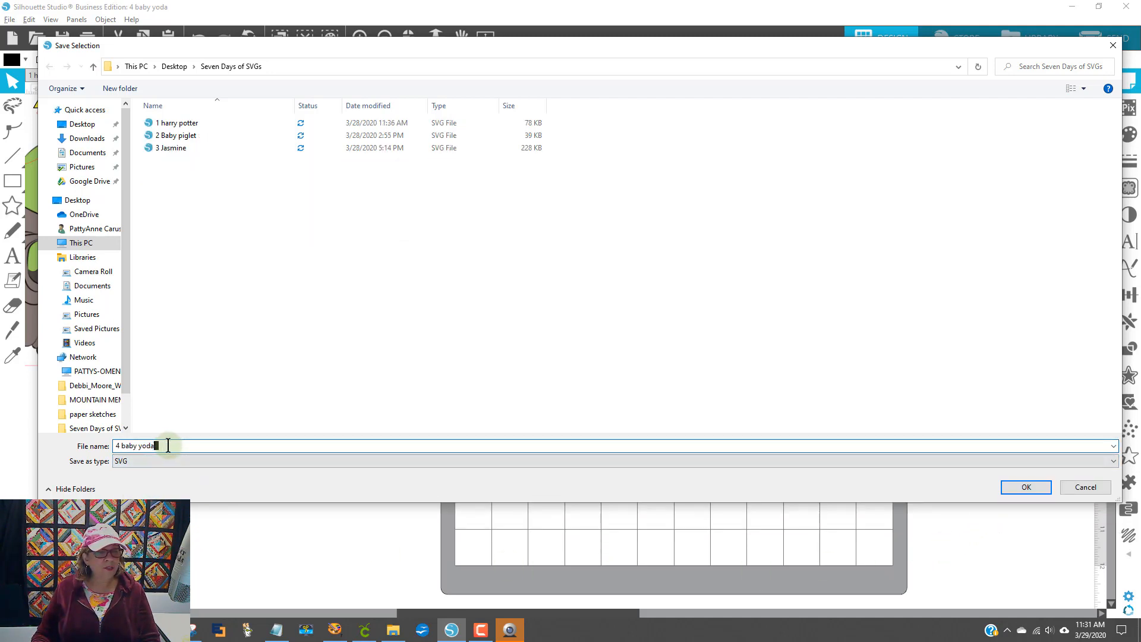
text(fro)
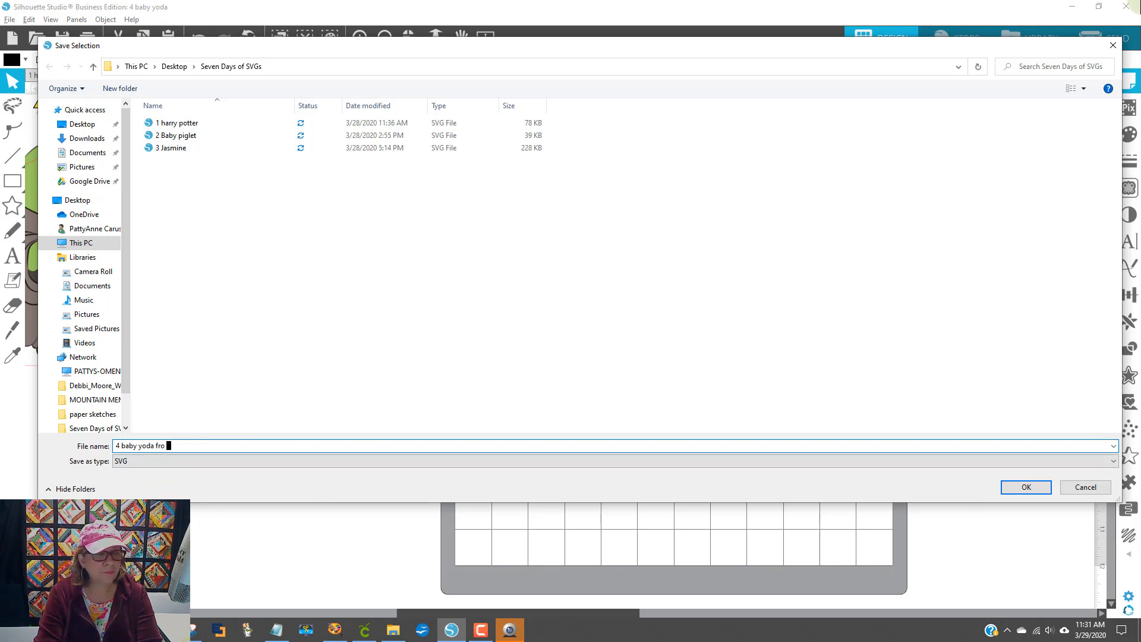
key(BackSpace)
key(BackSpace)
key(BackSpace)
text(or cricut)
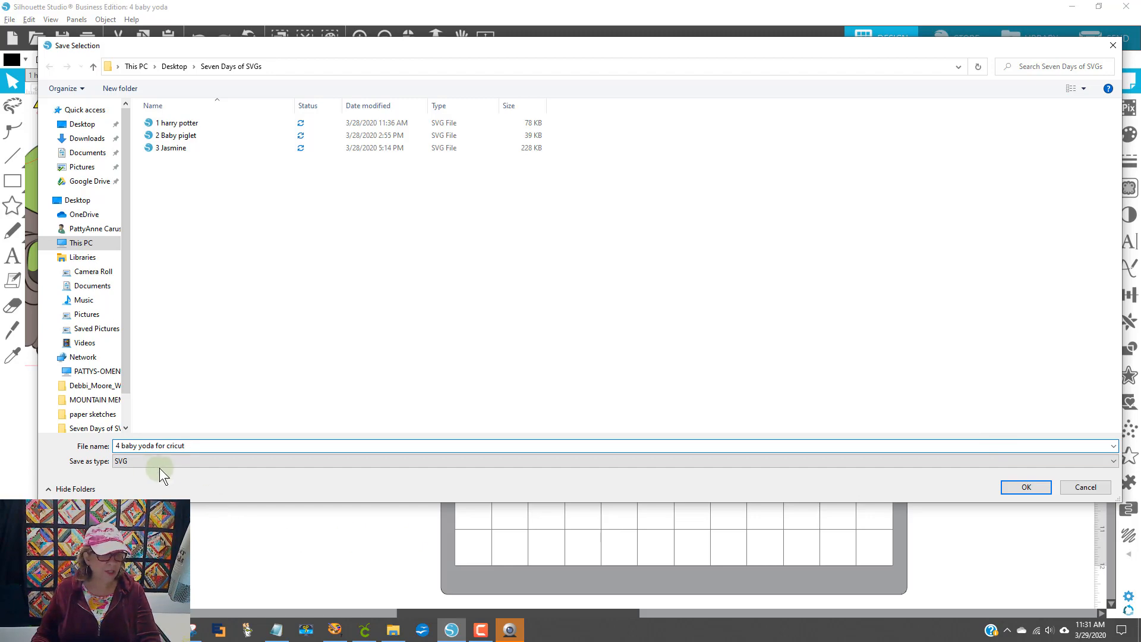
click(1014, 487)
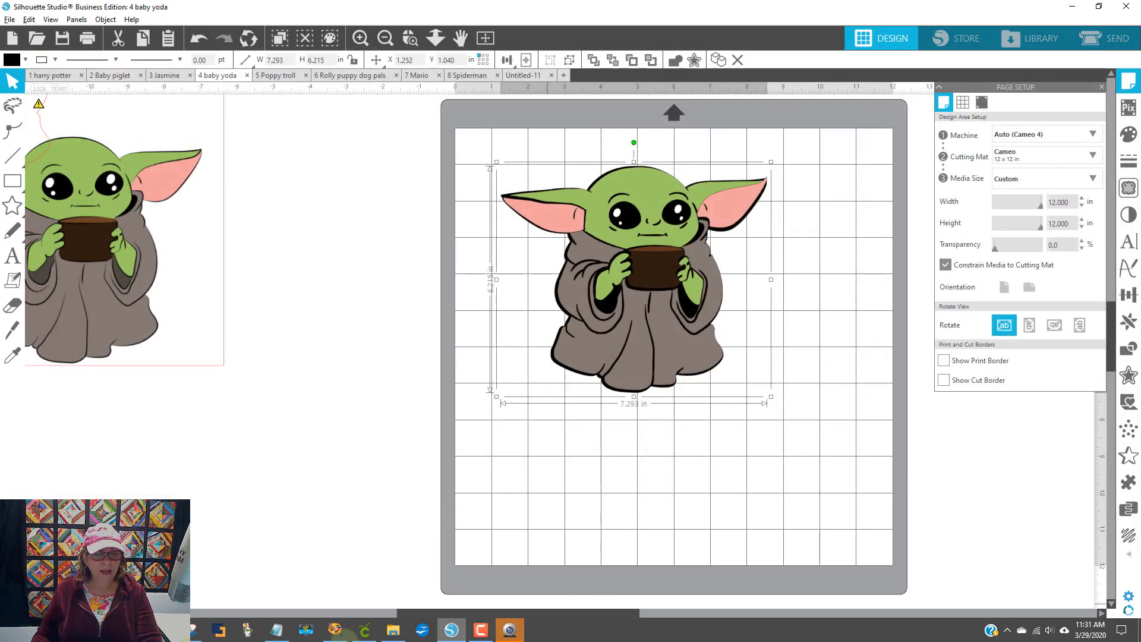
- Switch to Cricut Design Space and upload the SVG file "4 baby yoda for cricut", keeping its name as the image name
click(364, 633)
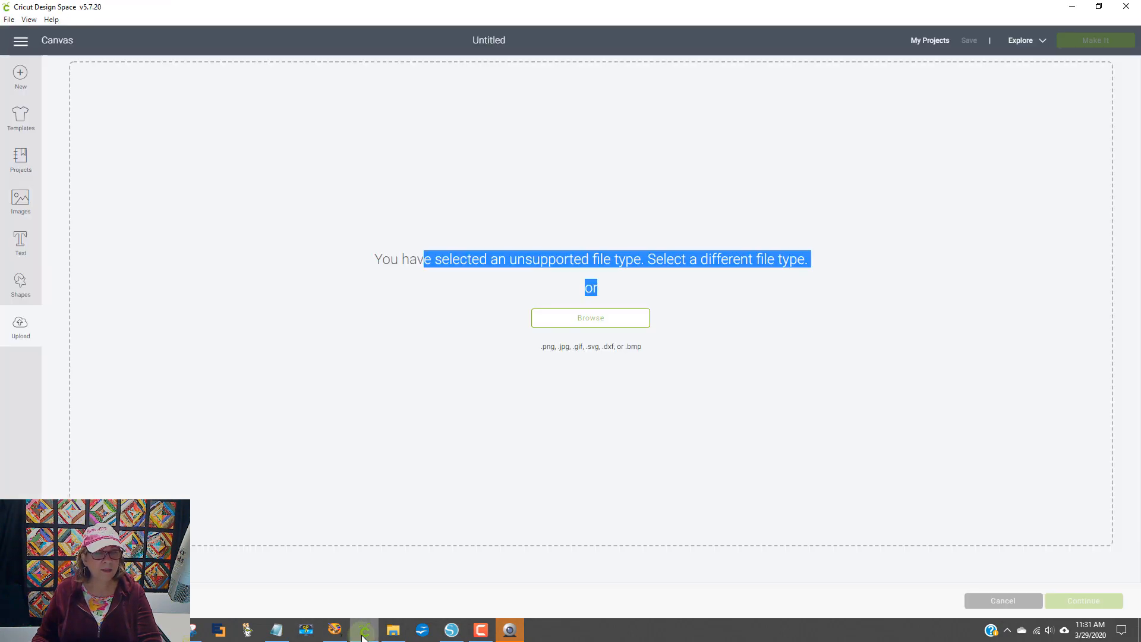
click(606, 324)
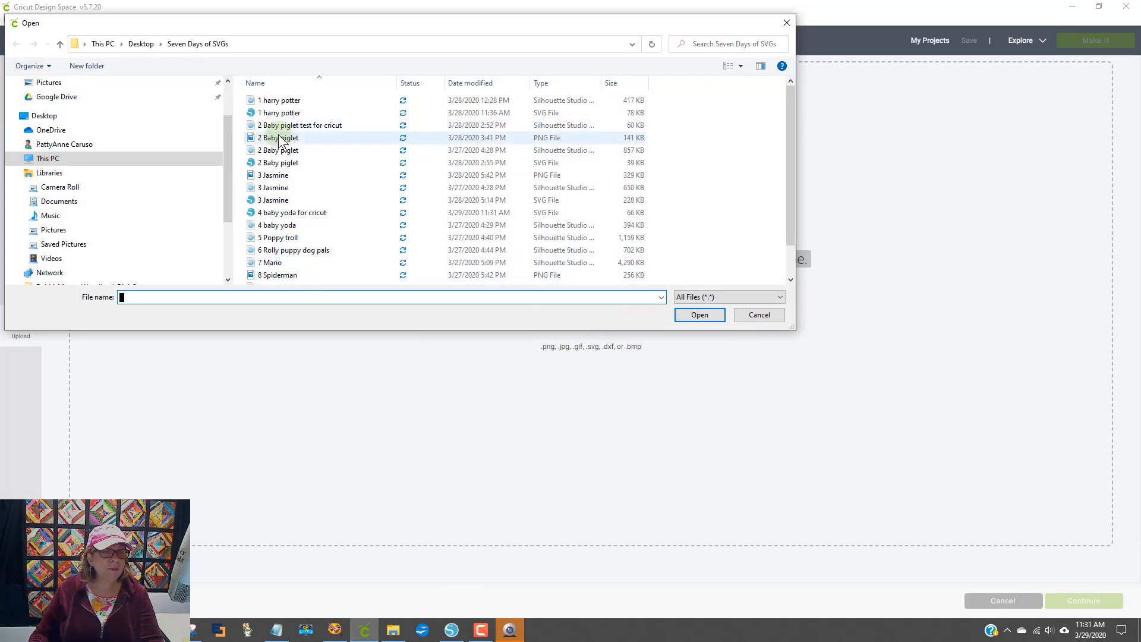
scroll(392, 203, down, 1)
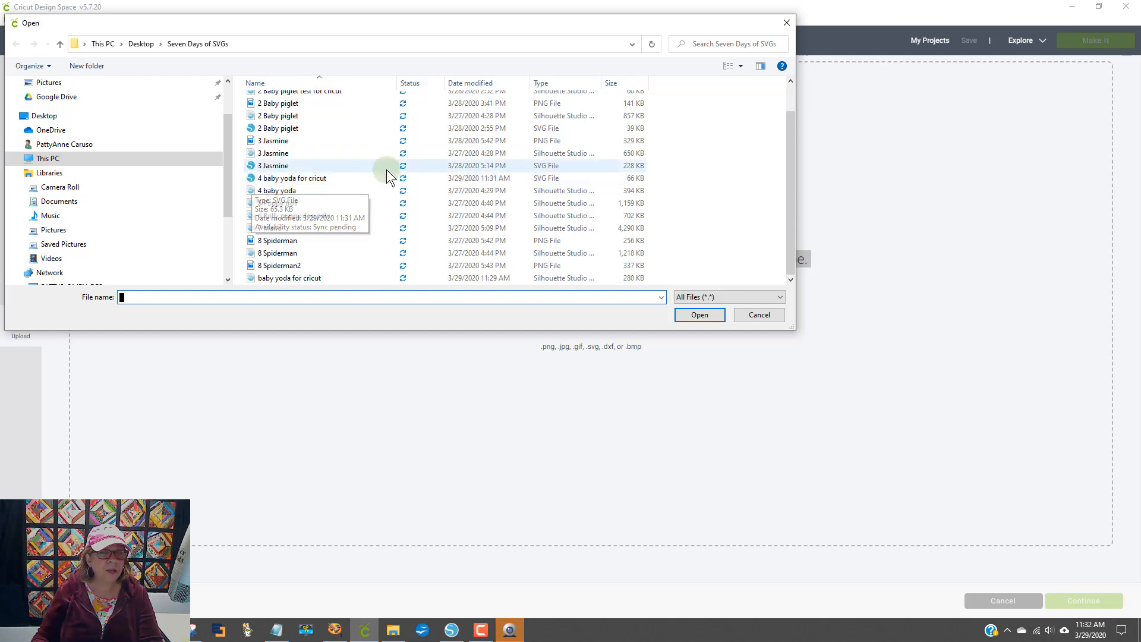
click(308, 177)
click(700, 315)
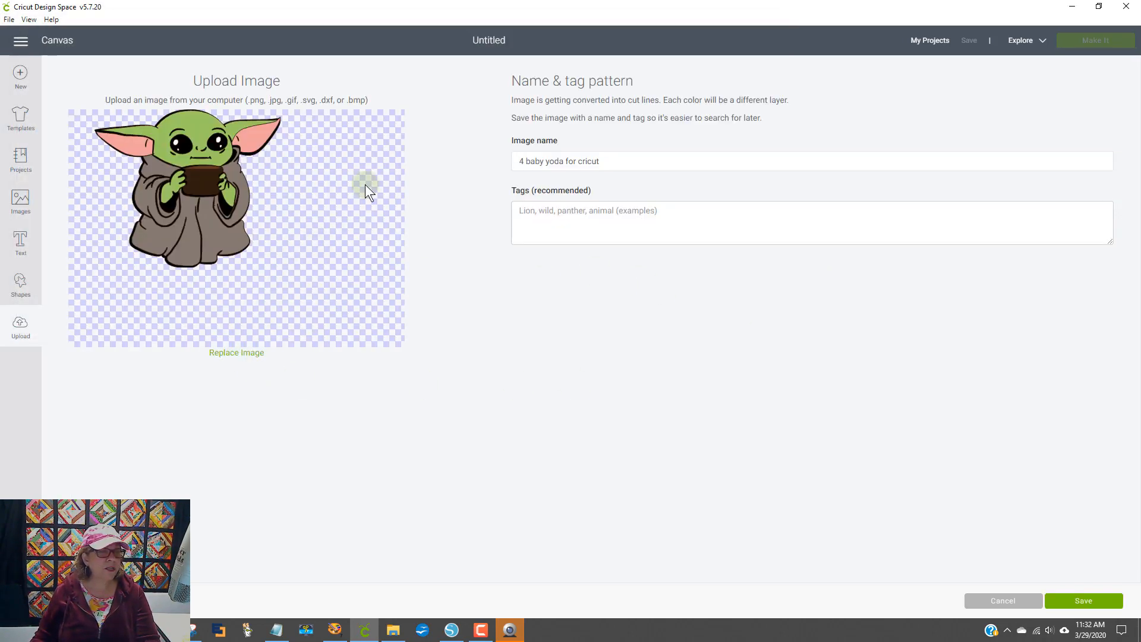
click(1095, 608)
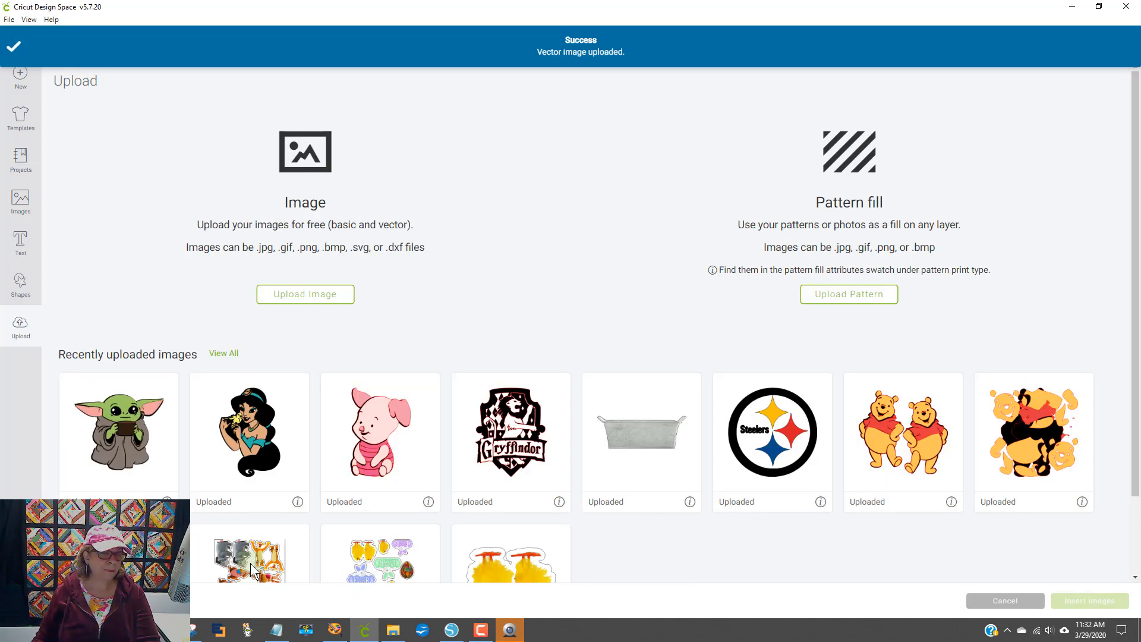
- Insert the uploaded Baby Yoda on the canvas, enlarge it to about 8.7 × 7.4 inches and move it closer to the canvas's upper-left corner
click(146, 442)
click(1079, 601)
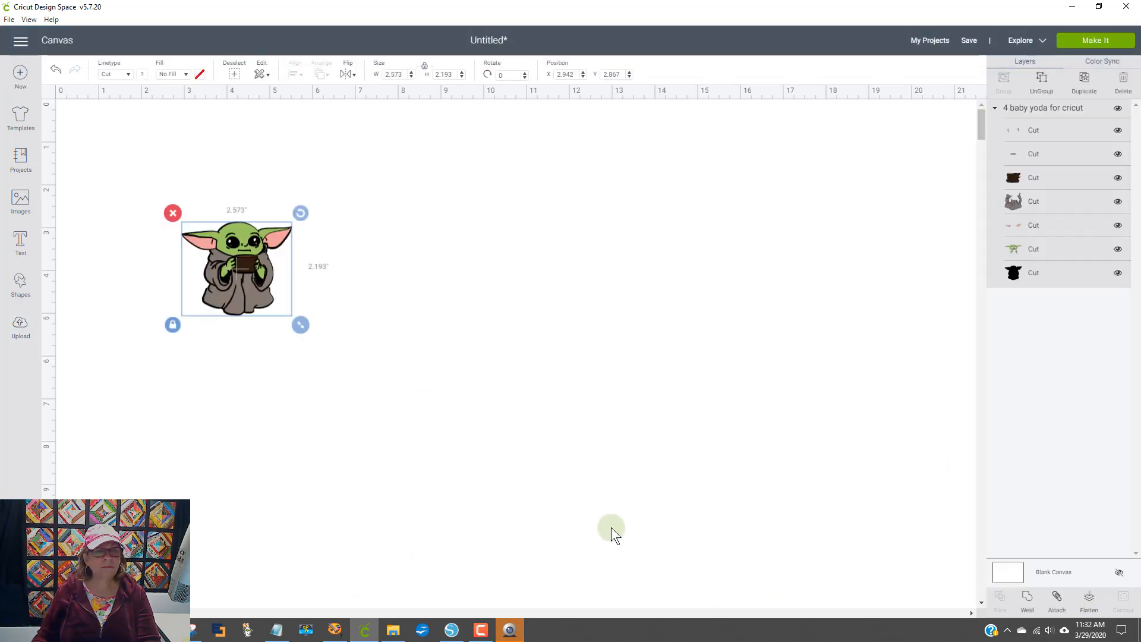
drag(302, 326, 624, 425)
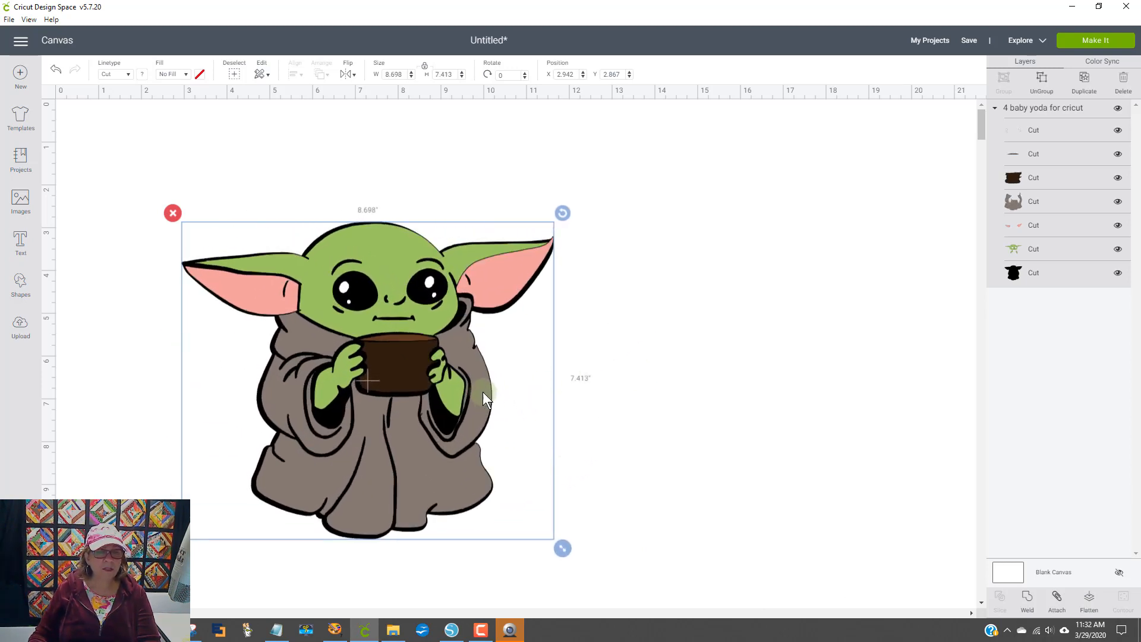
drag(483, 394, 436, 305)
click(633, 265)
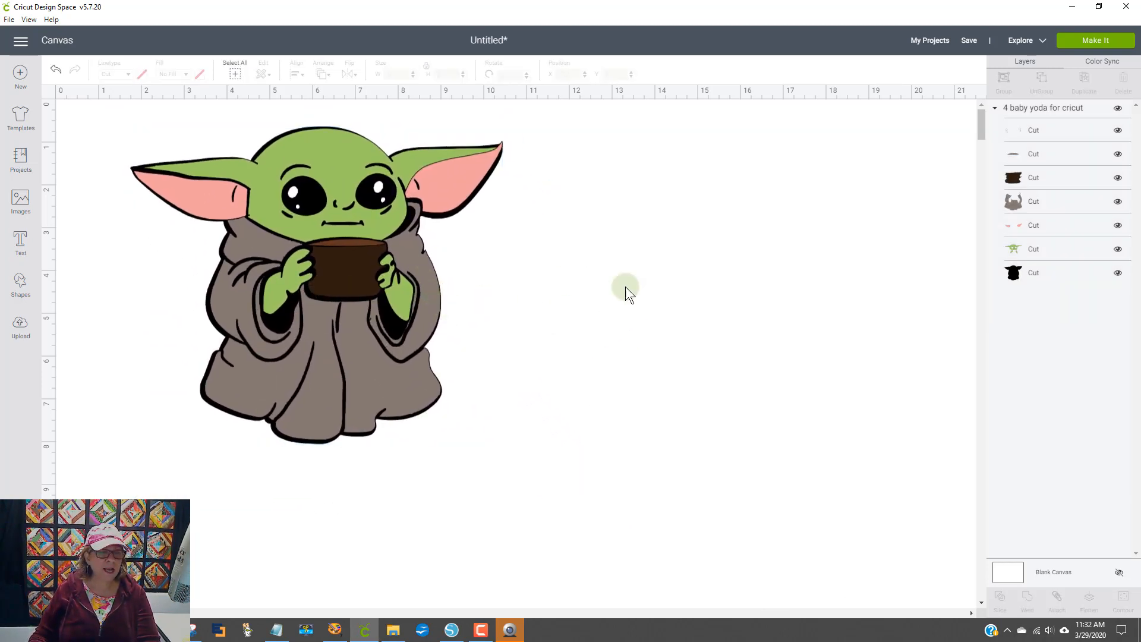
- Send the project to mat preparation and examine the cut pieces on each coloured mat, from mat 1 to mat 7
click(1098, 49)
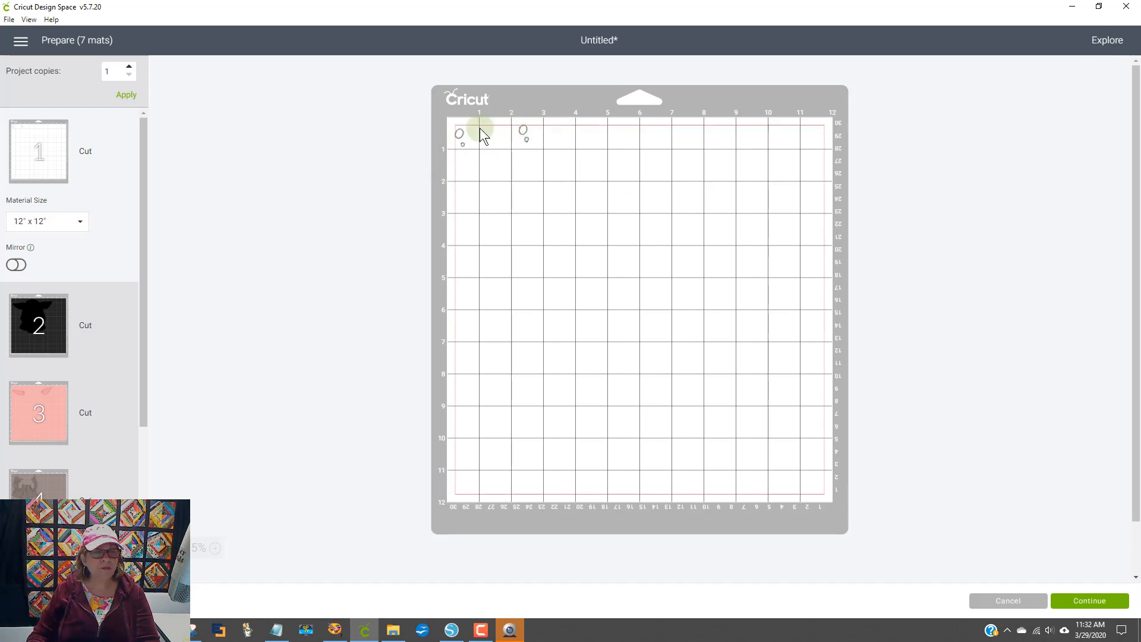
click(41, 333)
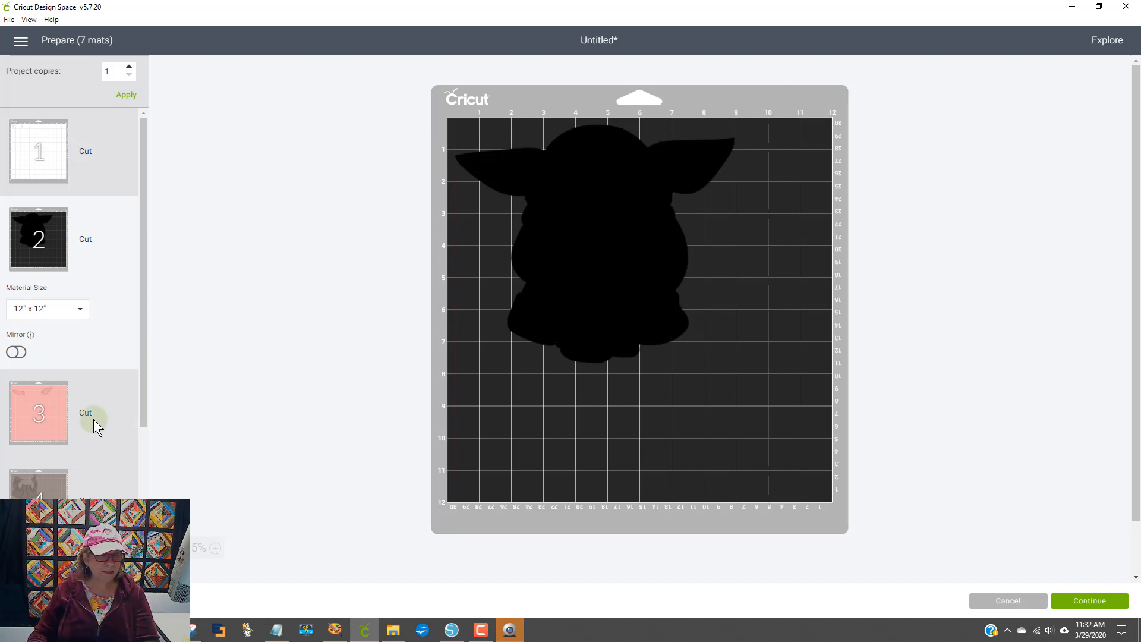
click(44, 416)
scroll(520, 266, down, 1)
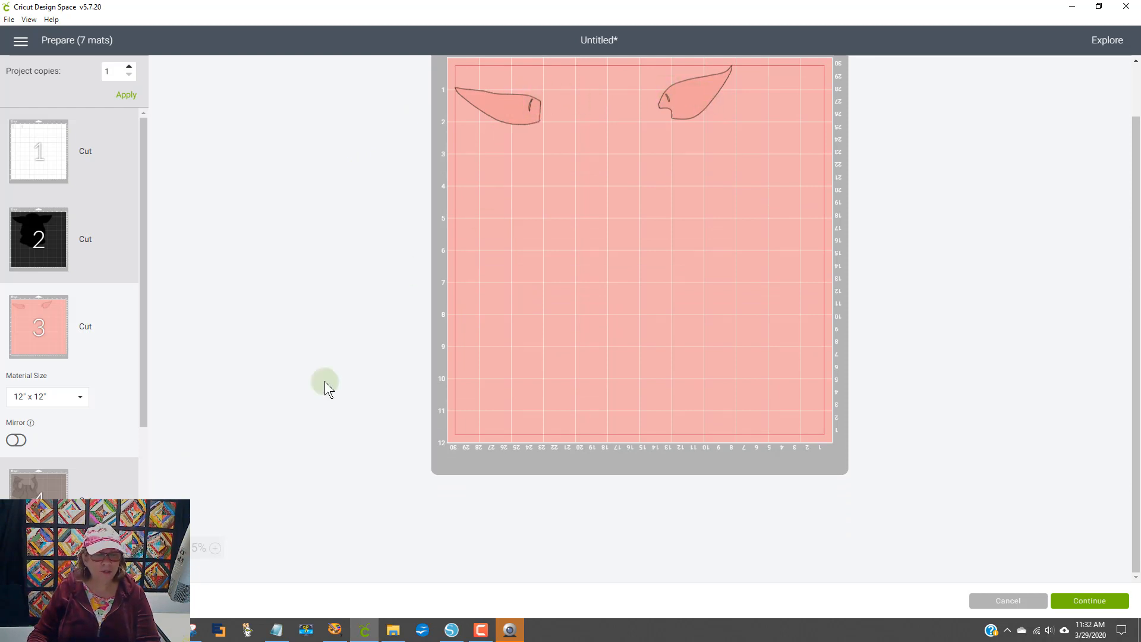
click(42, 485)
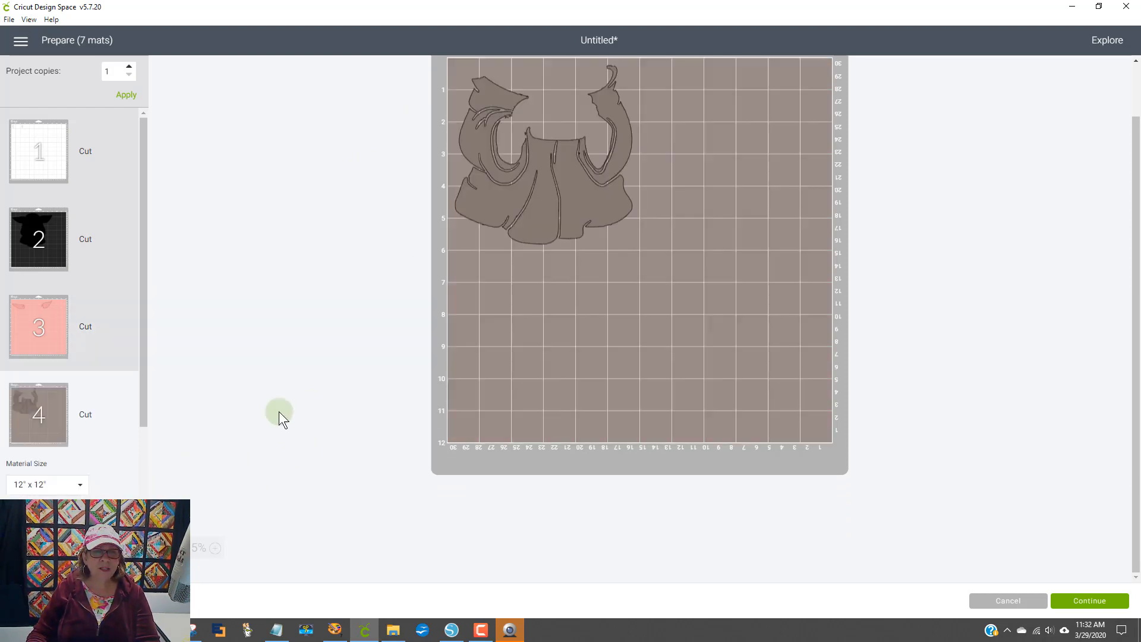
scroll(55, 416, down, 4)
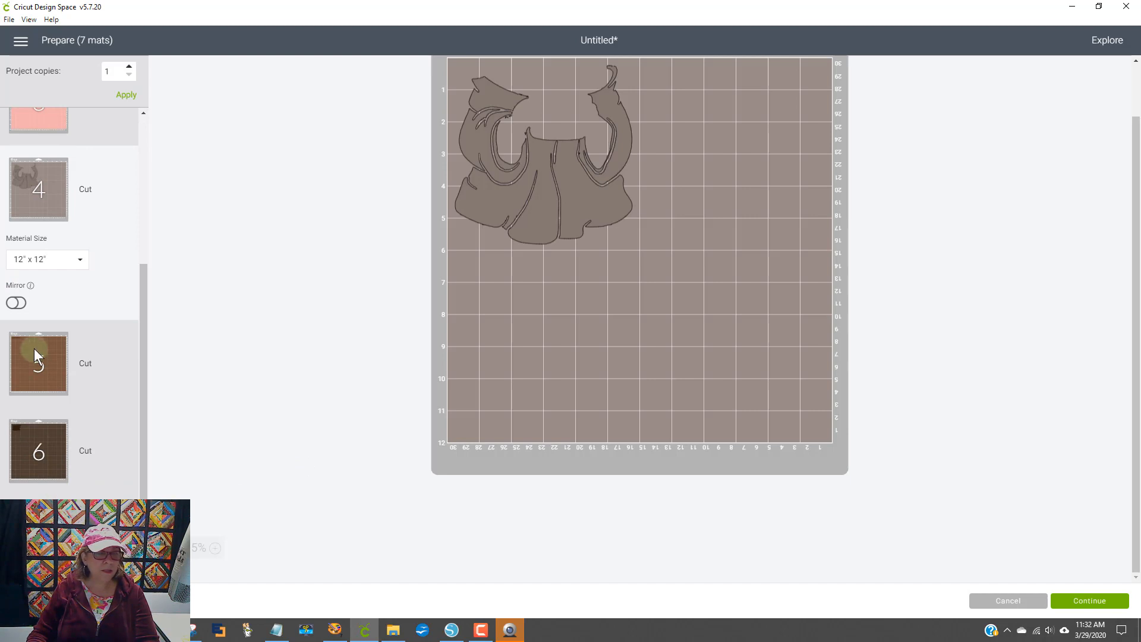
click(34, 348)
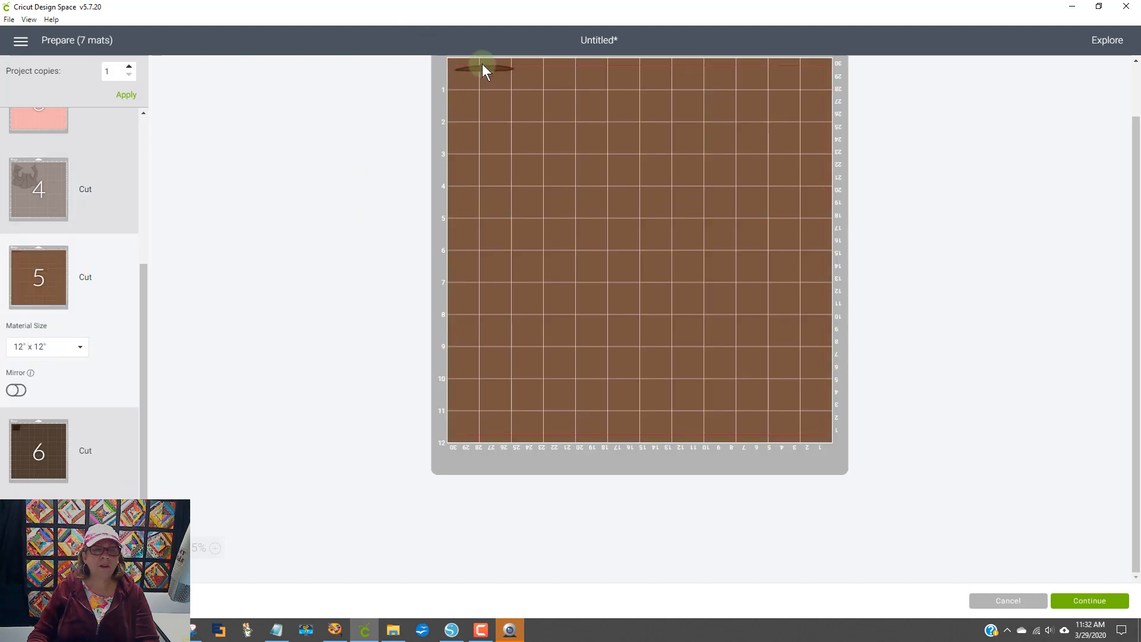
click(27, 439)
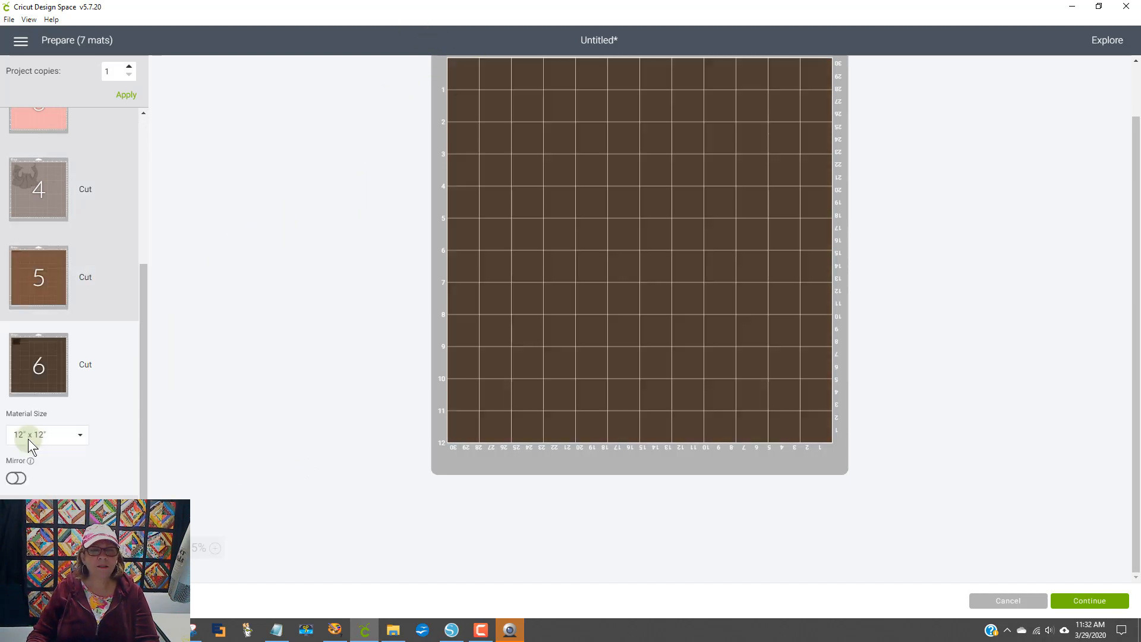
click(35, 532)
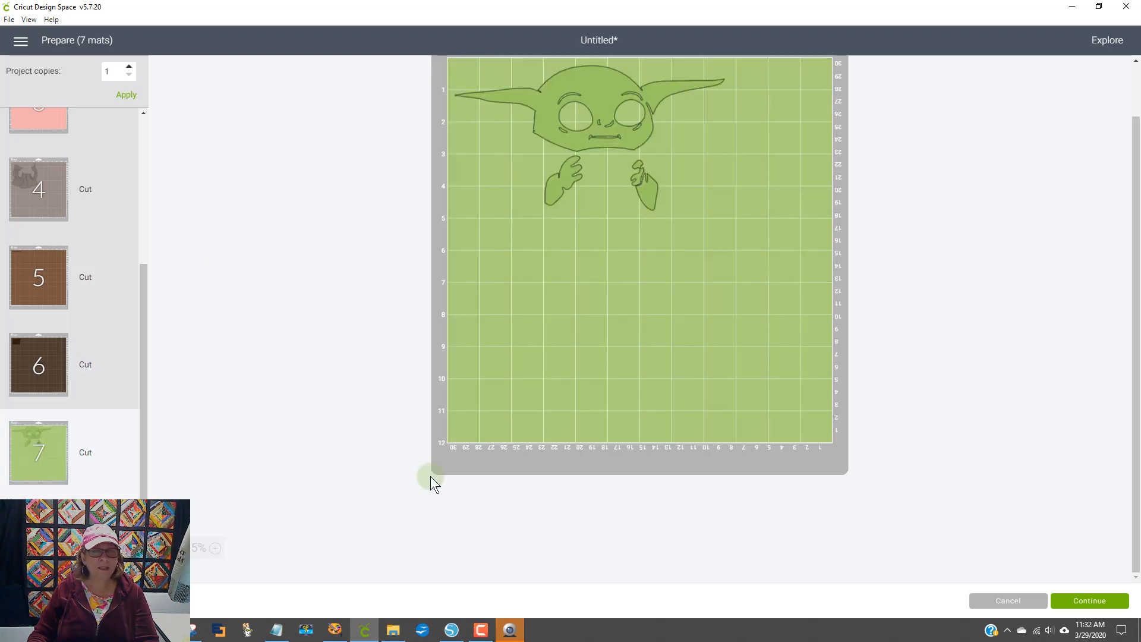
scroll(1039, 298, up, 2)
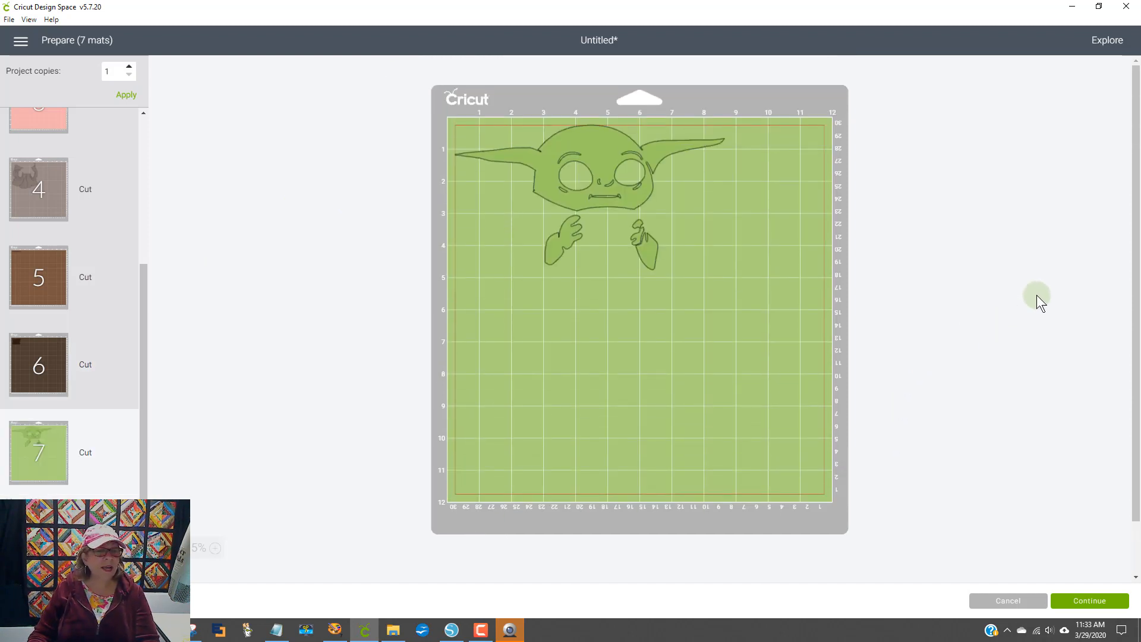
- Switch back to Silhouette Studio and select the grouped Baby Yoda on the mat
click(452, 631)
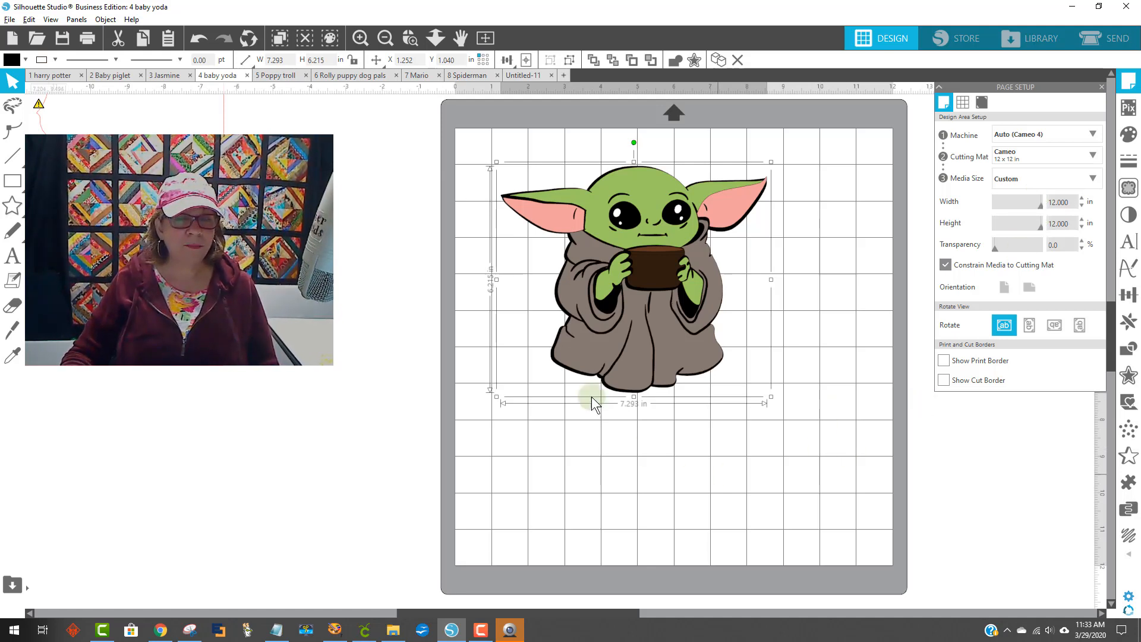
click(798, 462)
click(648, 301)
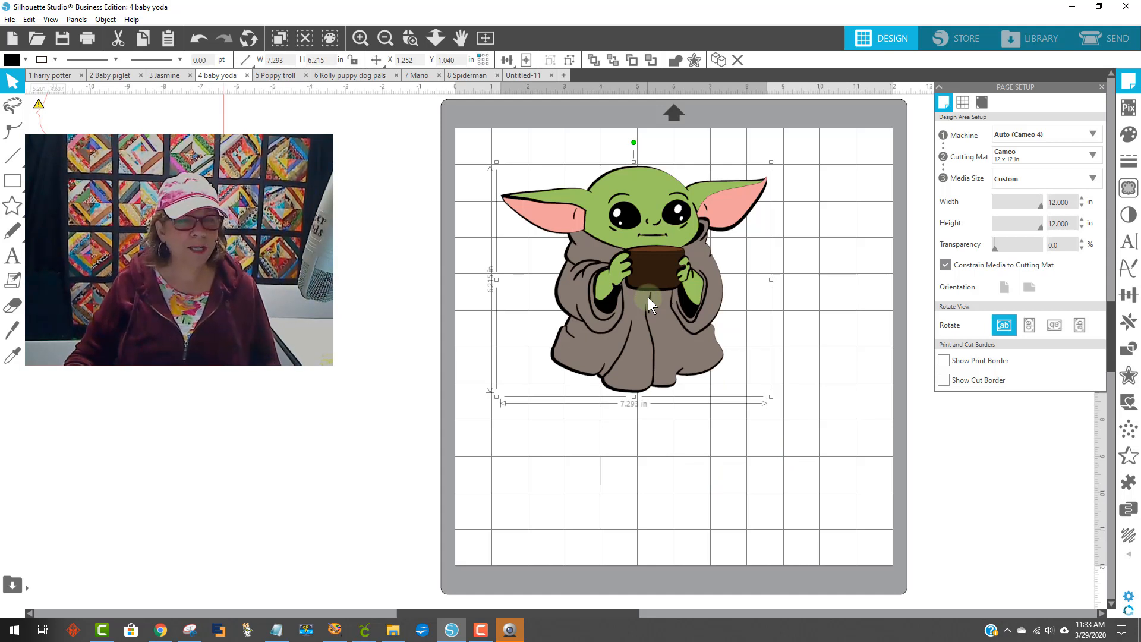
click(782, 438)
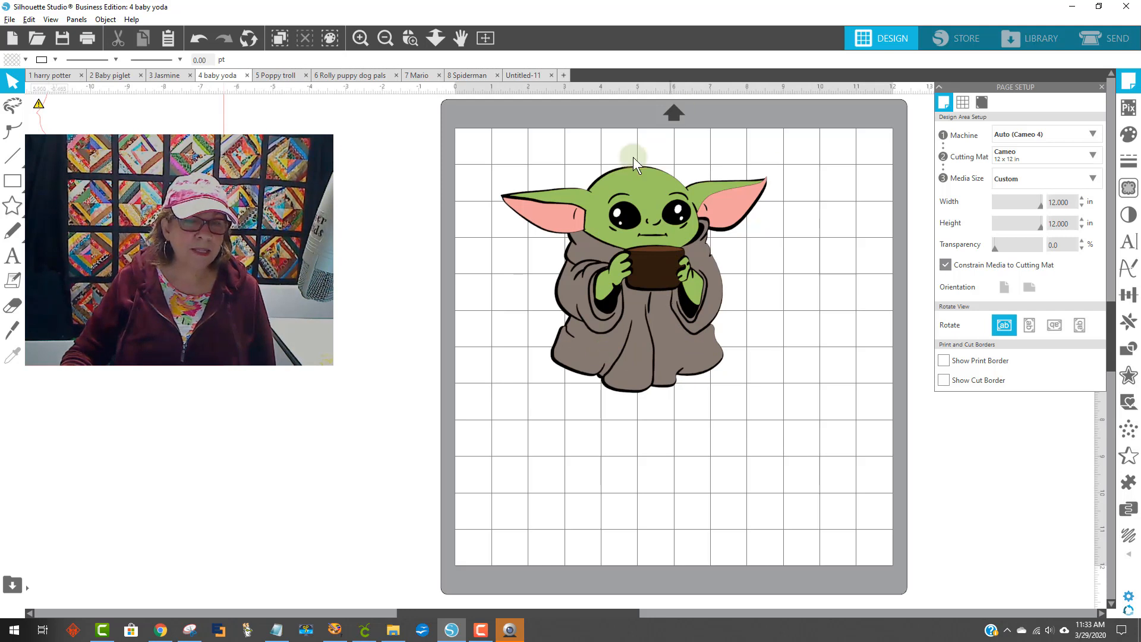
click(668, 241)
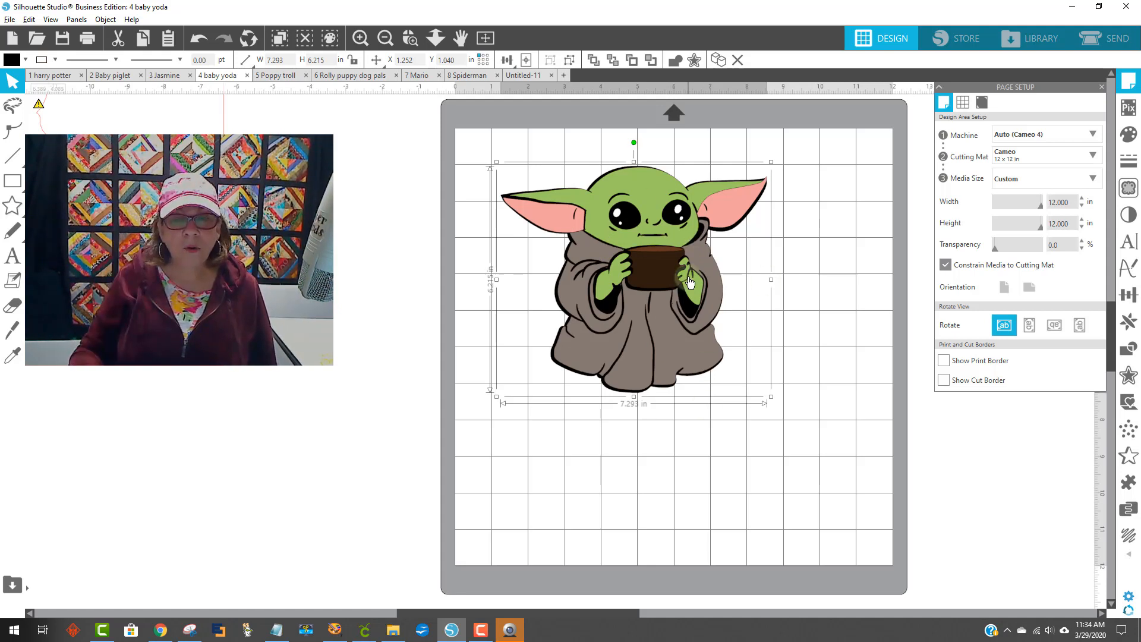
click(639, 452)
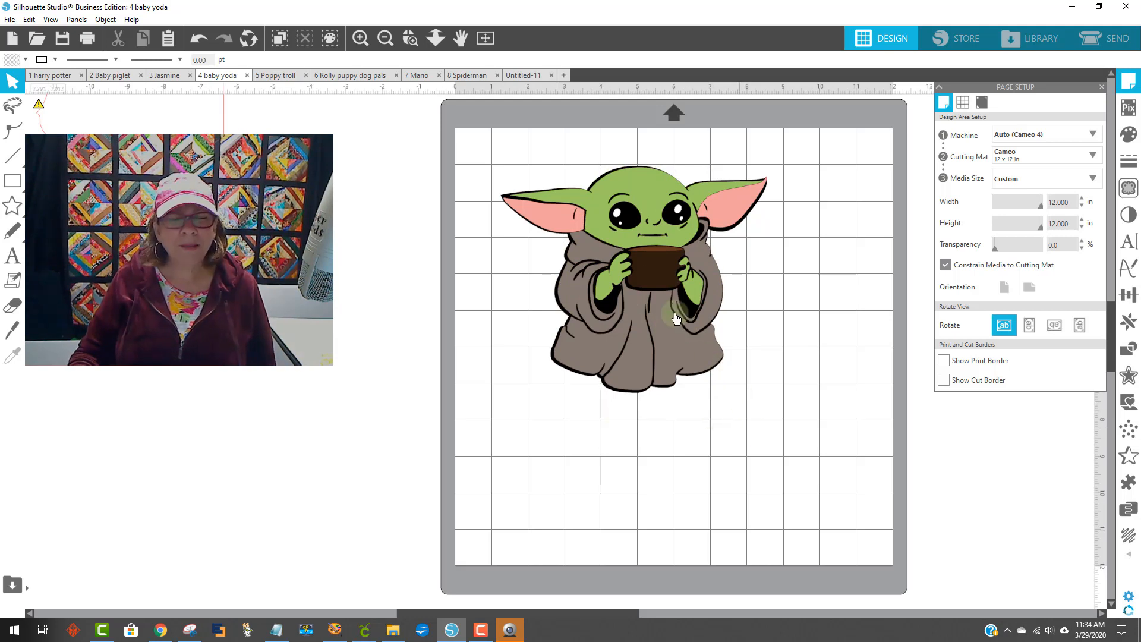
click(651, 284)
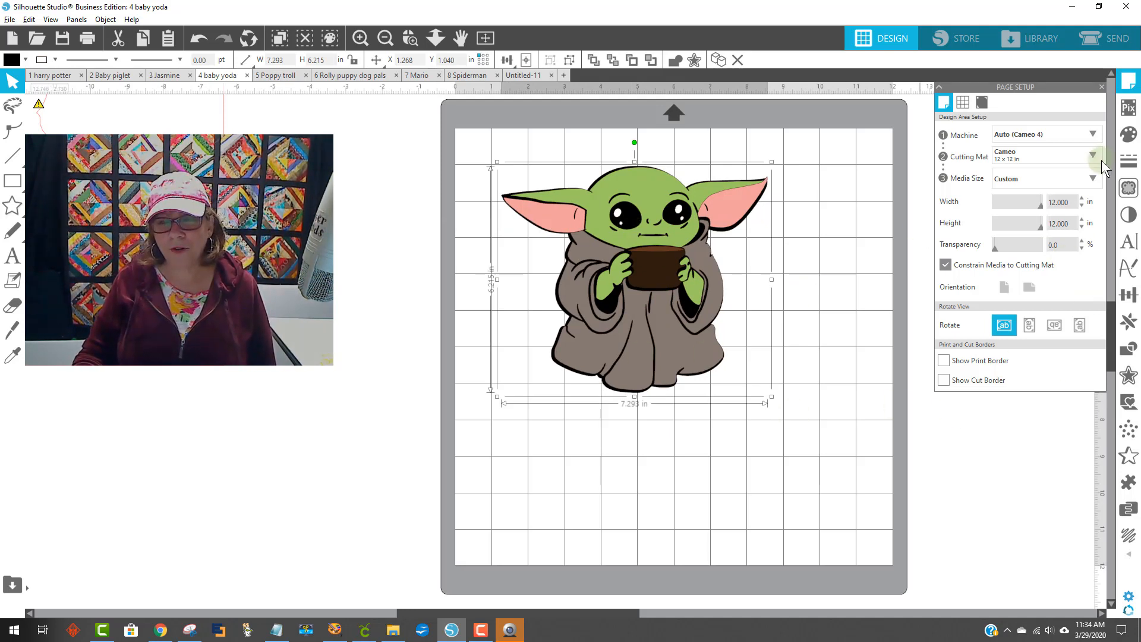
- Close the page setup options and add a rounded-corner 0.125 in offset around the Baby Yoda
click(1101, 87)
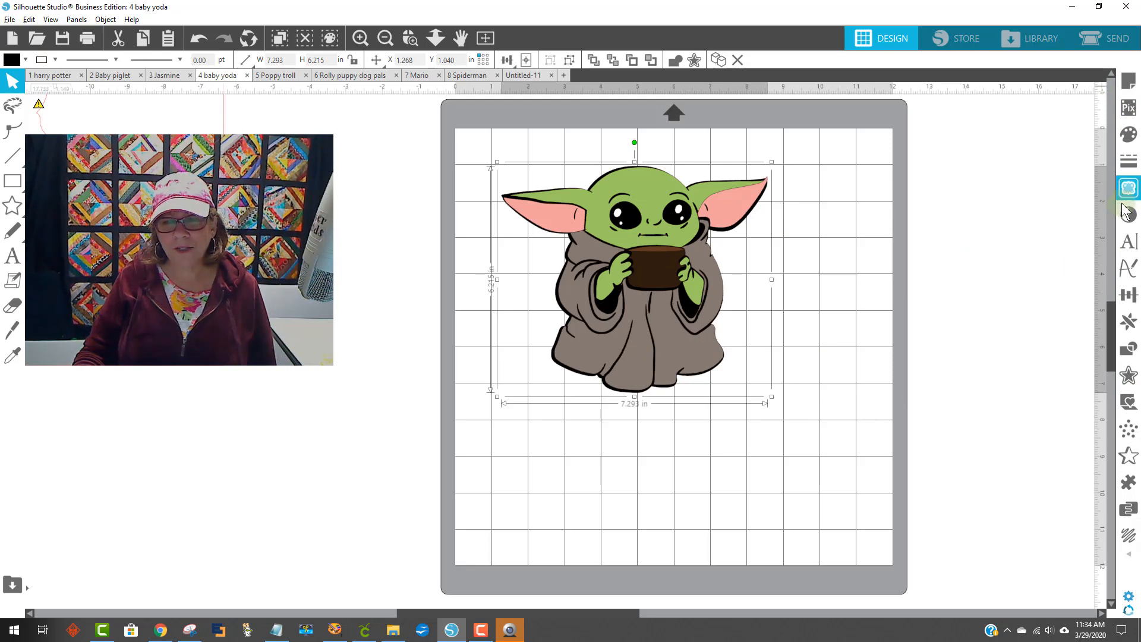
click(1130, 375)
click(974, 126)
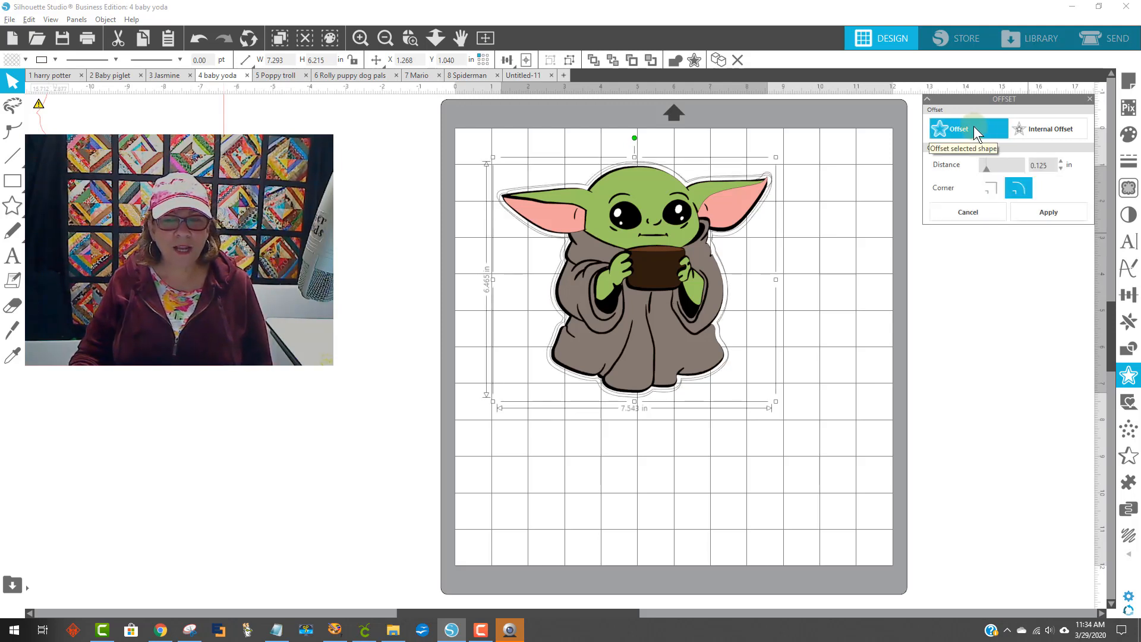
click(607, 163)
click(607, 168)
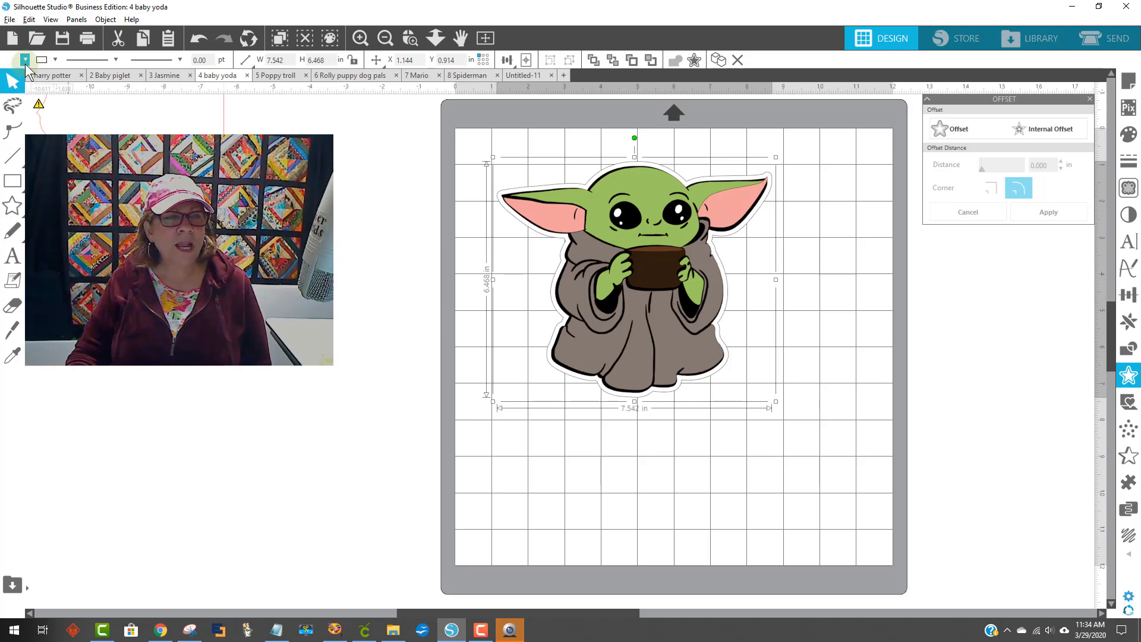
- Try light pink, red and magenta fills on the offset border around the figure
mouse_move(8, 58)
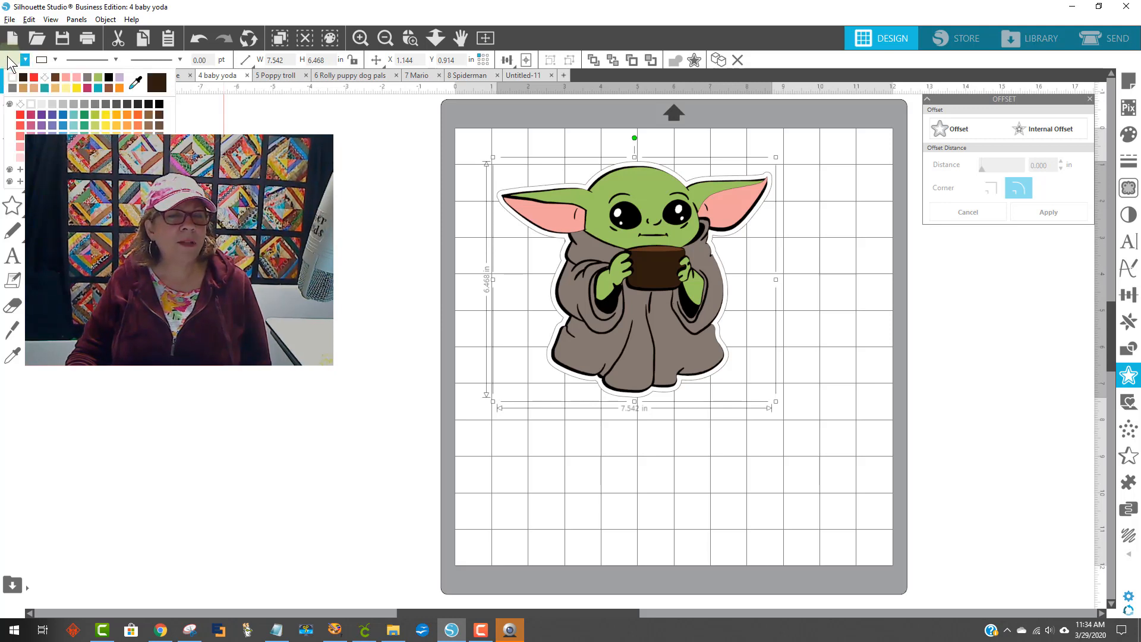
click(63, 77)
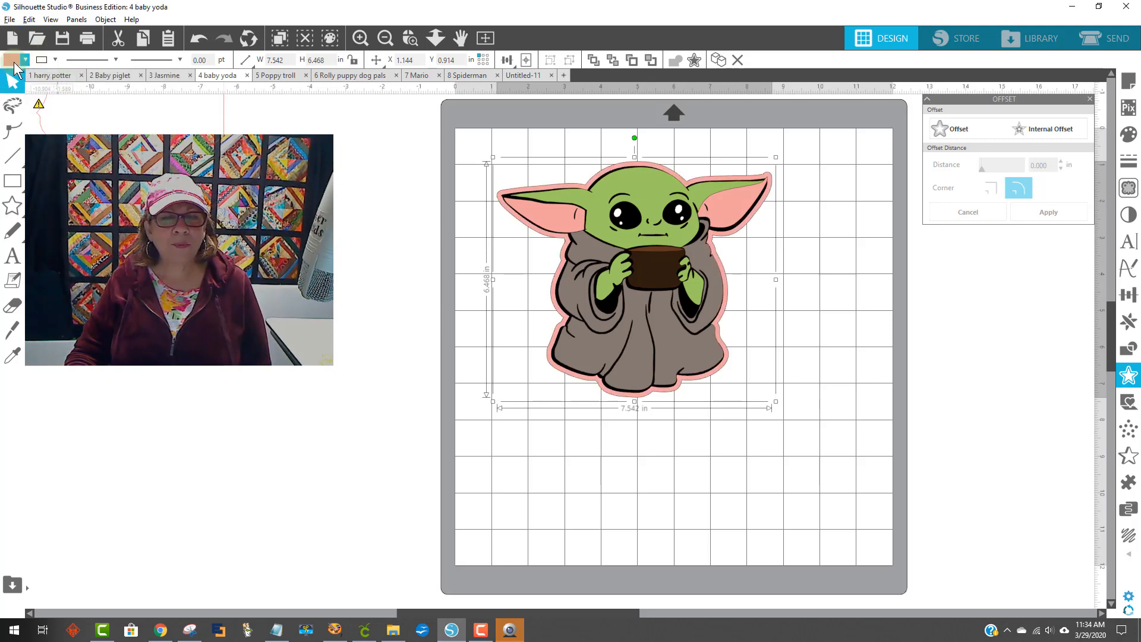
mouse_move(14, 63)
click(43, 77)
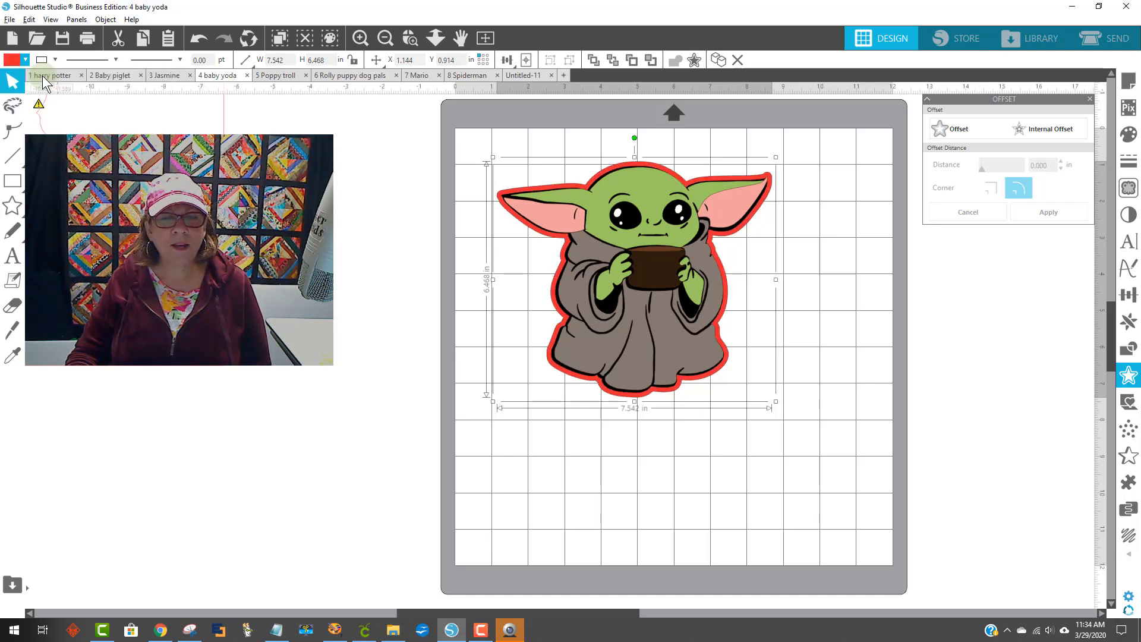
click(21, 61)
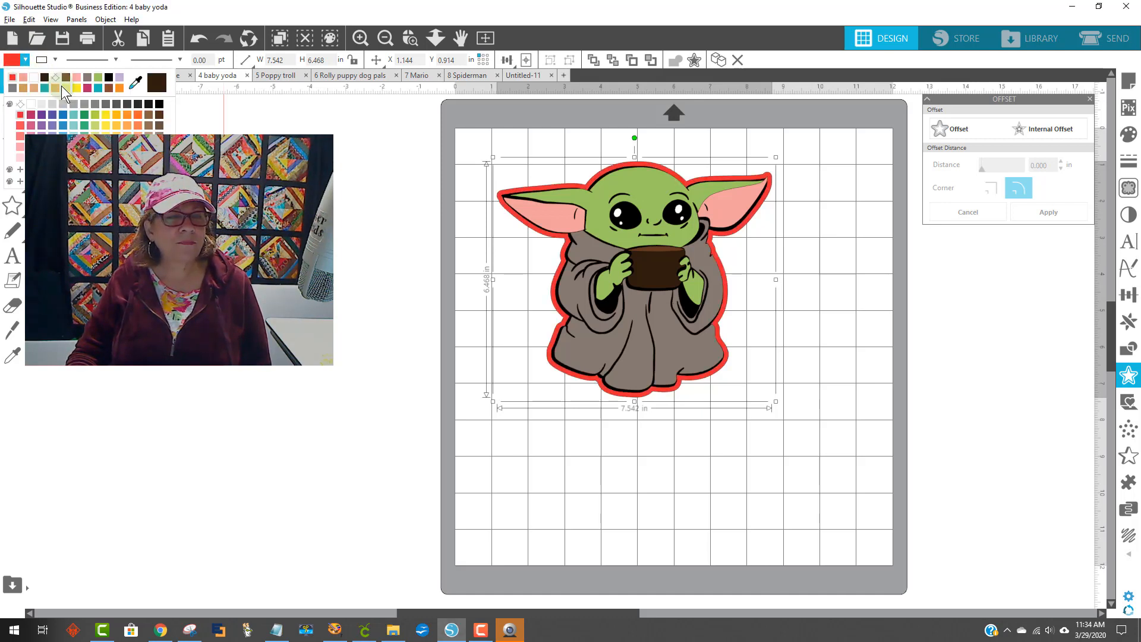
click(91, 88)
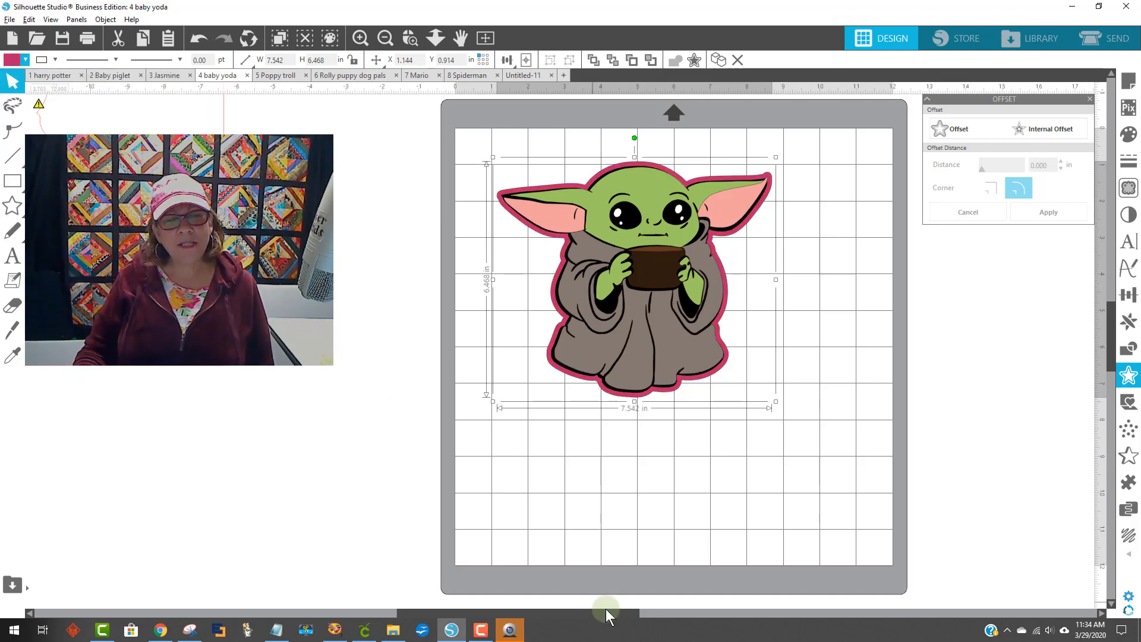
- Fill the offset border around the Baby Yoda with white
click(17, 60)
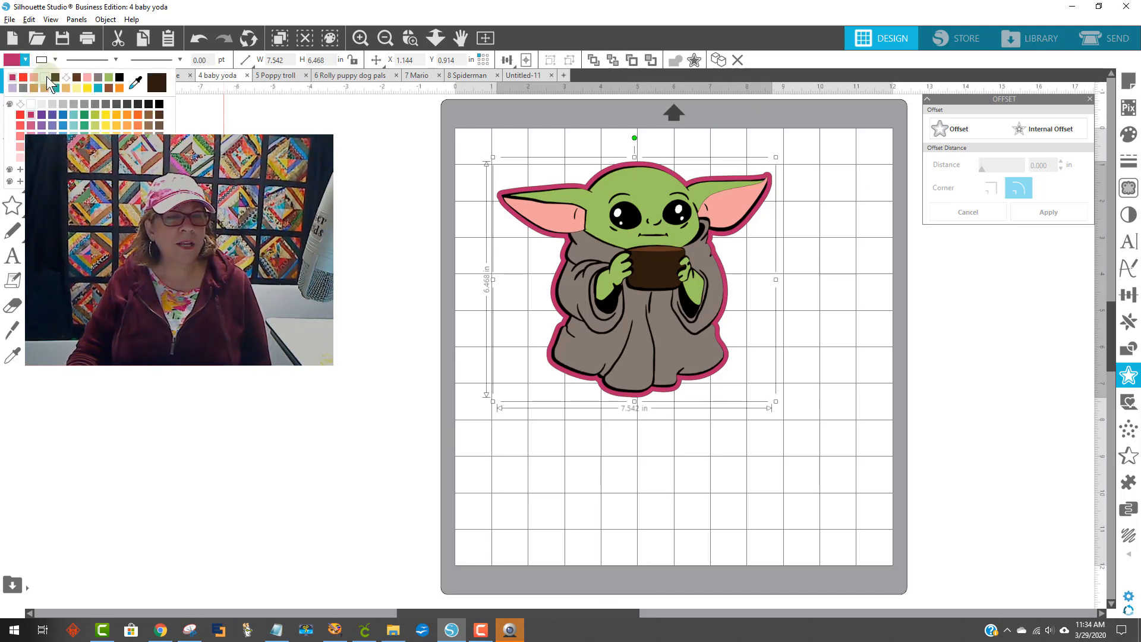
click(46, 77)
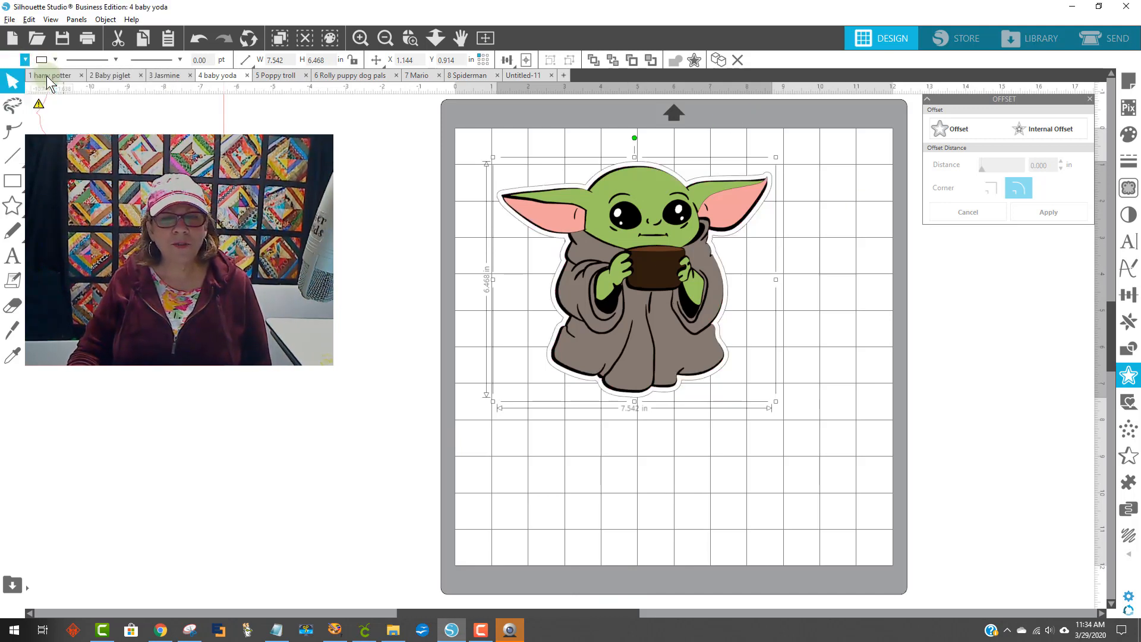
- Add a second 0.125 in offset around the white border and fill it with green
click(958, 126)
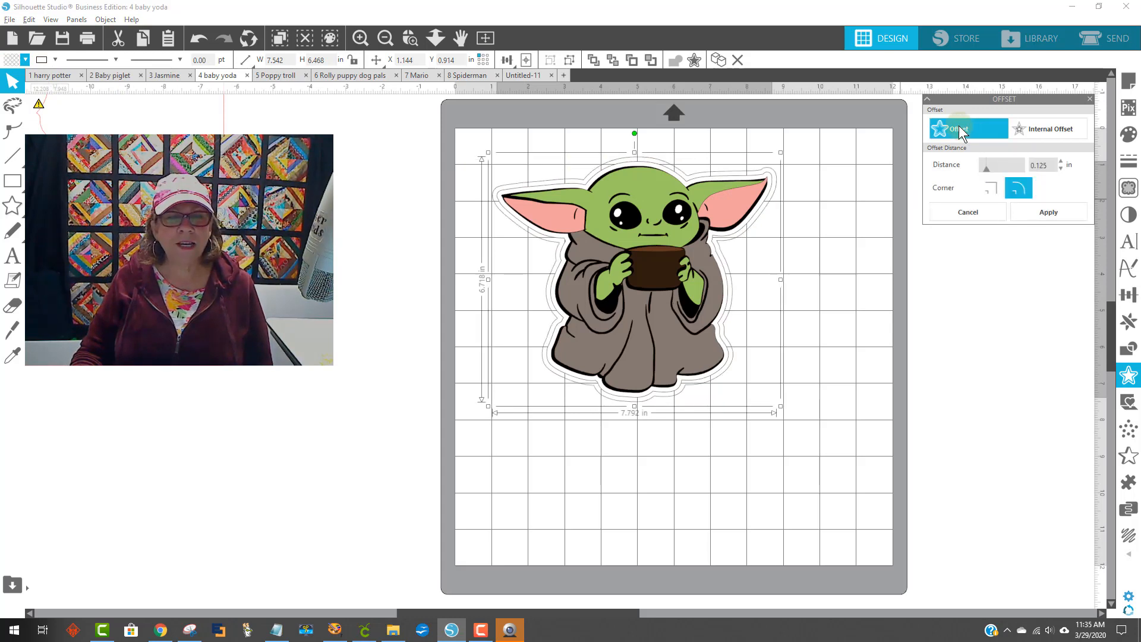
click(8, 60)
click(103, 83)
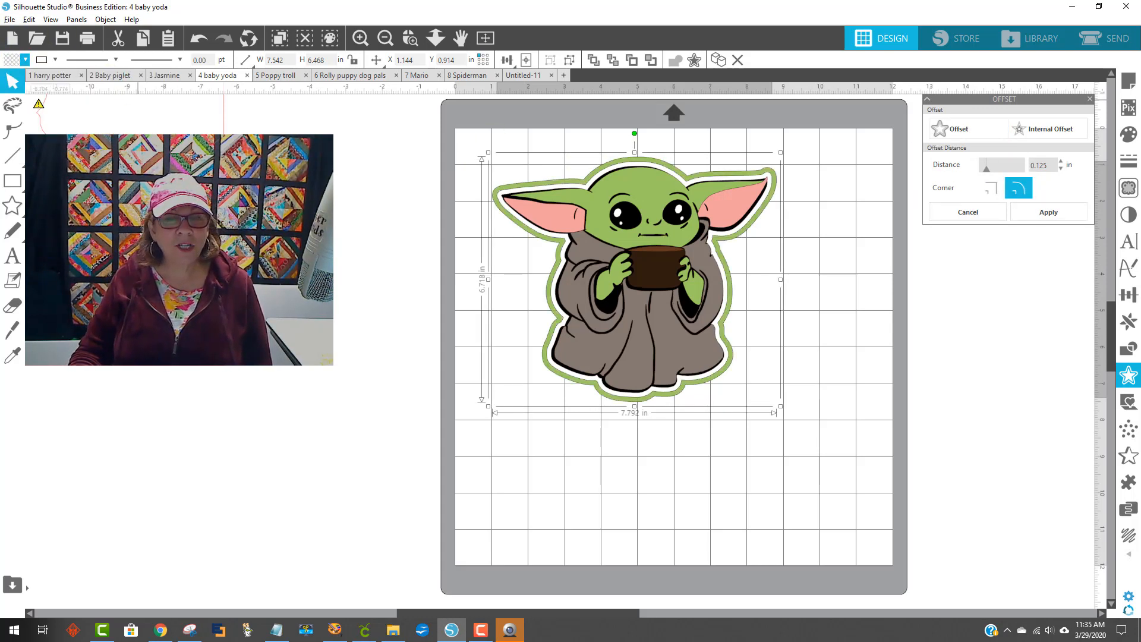
- Group the Baby Yoda with both of its offset borders and move the group to the left edge of the mat
click(279, 244)
drag(800, 456, 544, 159)
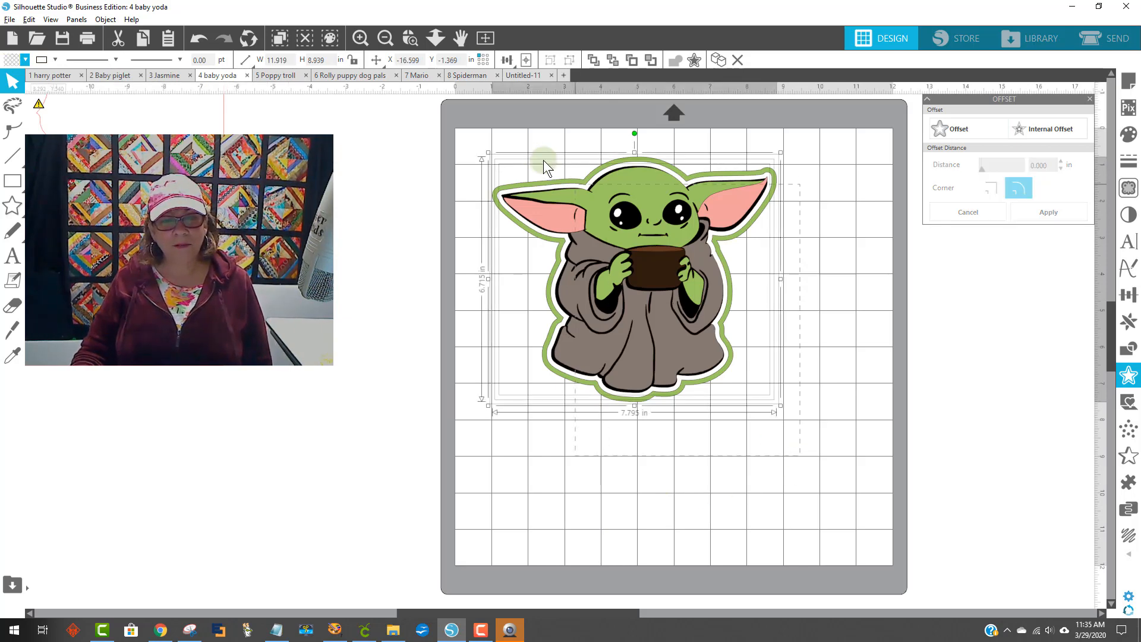
right_click(605, 276)
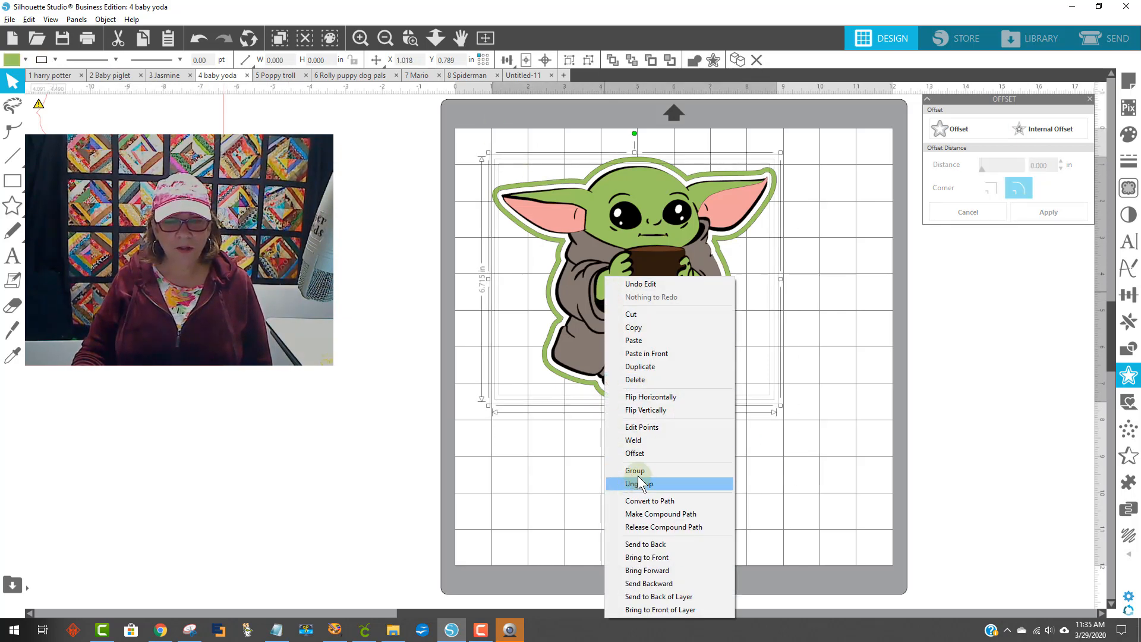
click(654, 470)
drag(717, 298, 638, 279)
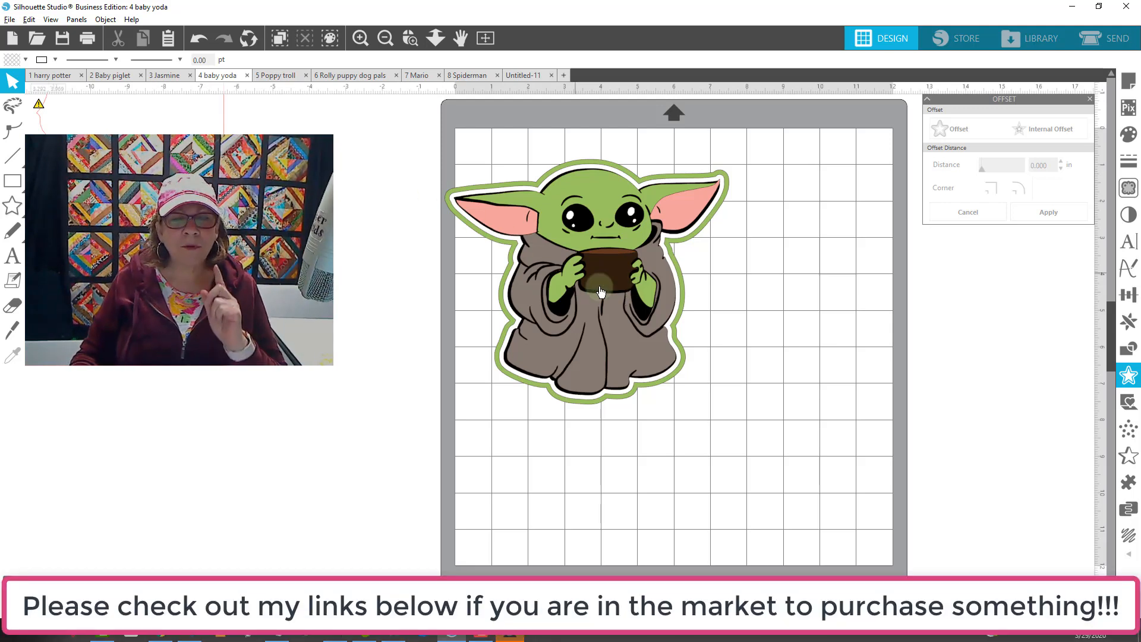
- Open the "5 Poppy troll" design
click(280, 76)
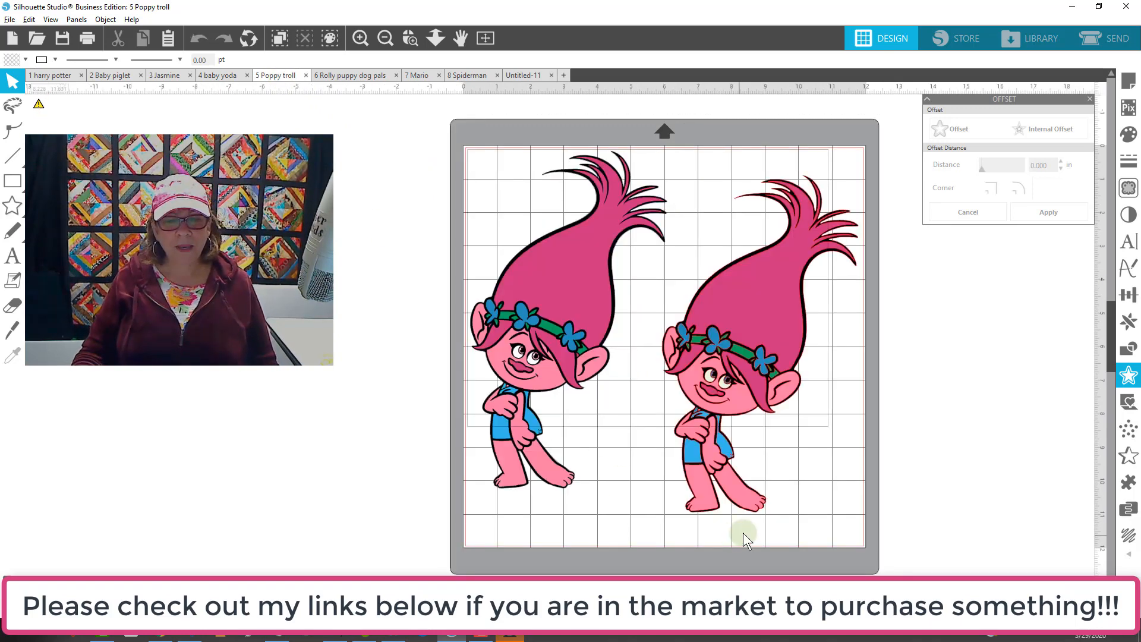